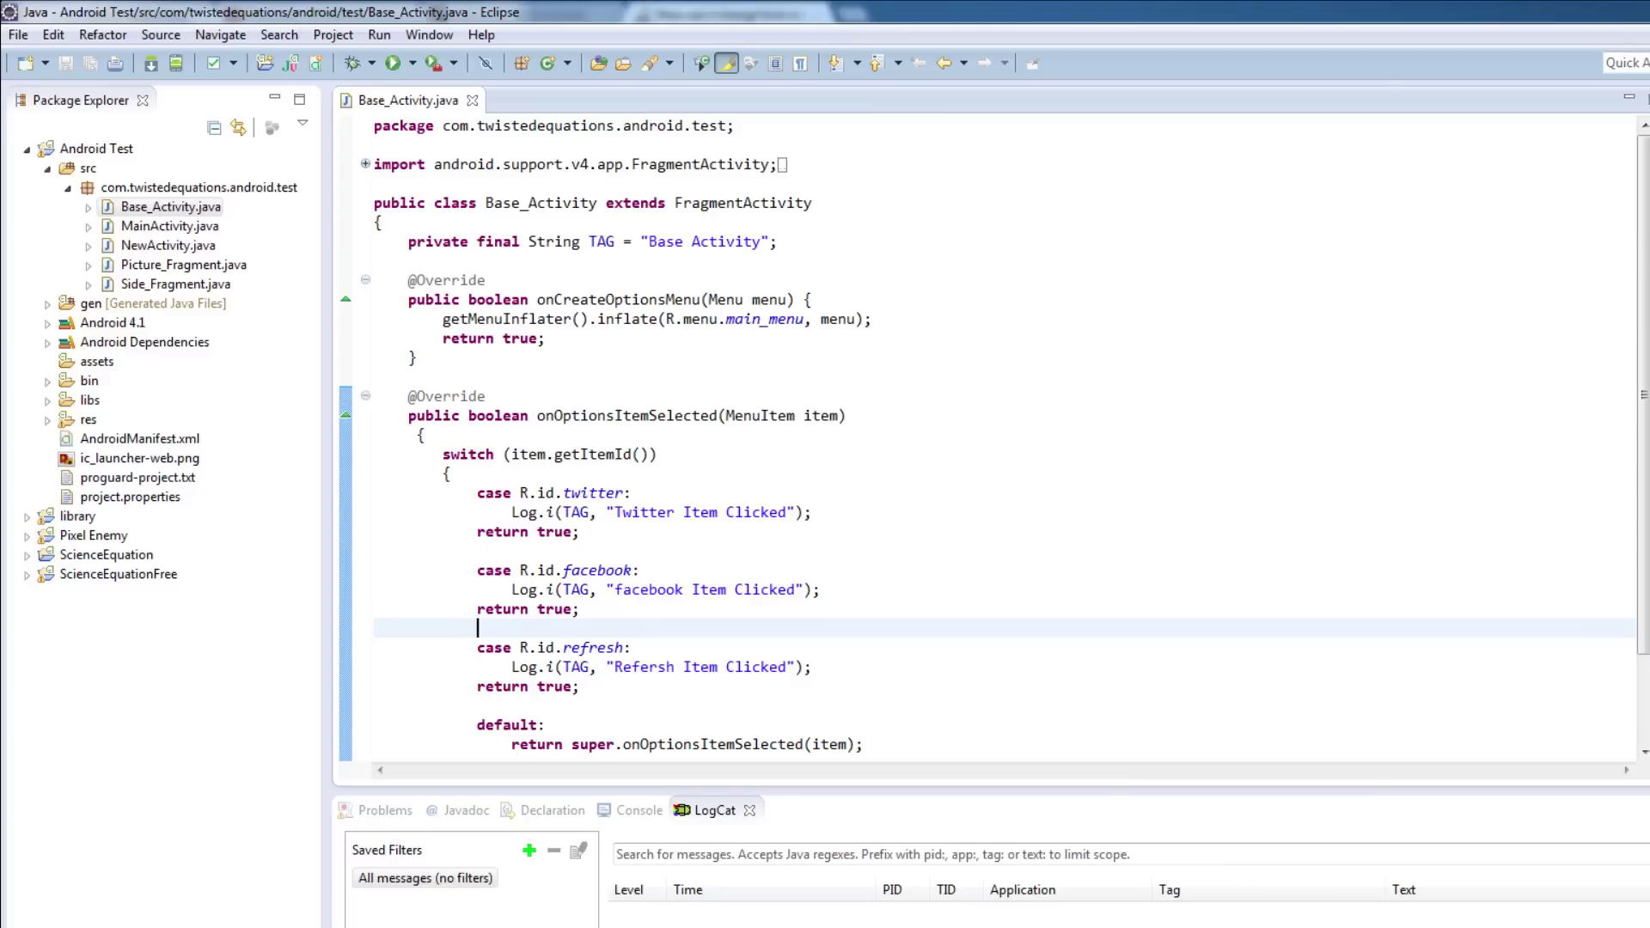
Select the com.twistedequations.android.test package and switch to the sample comment workbook.
left_click(193, 188)
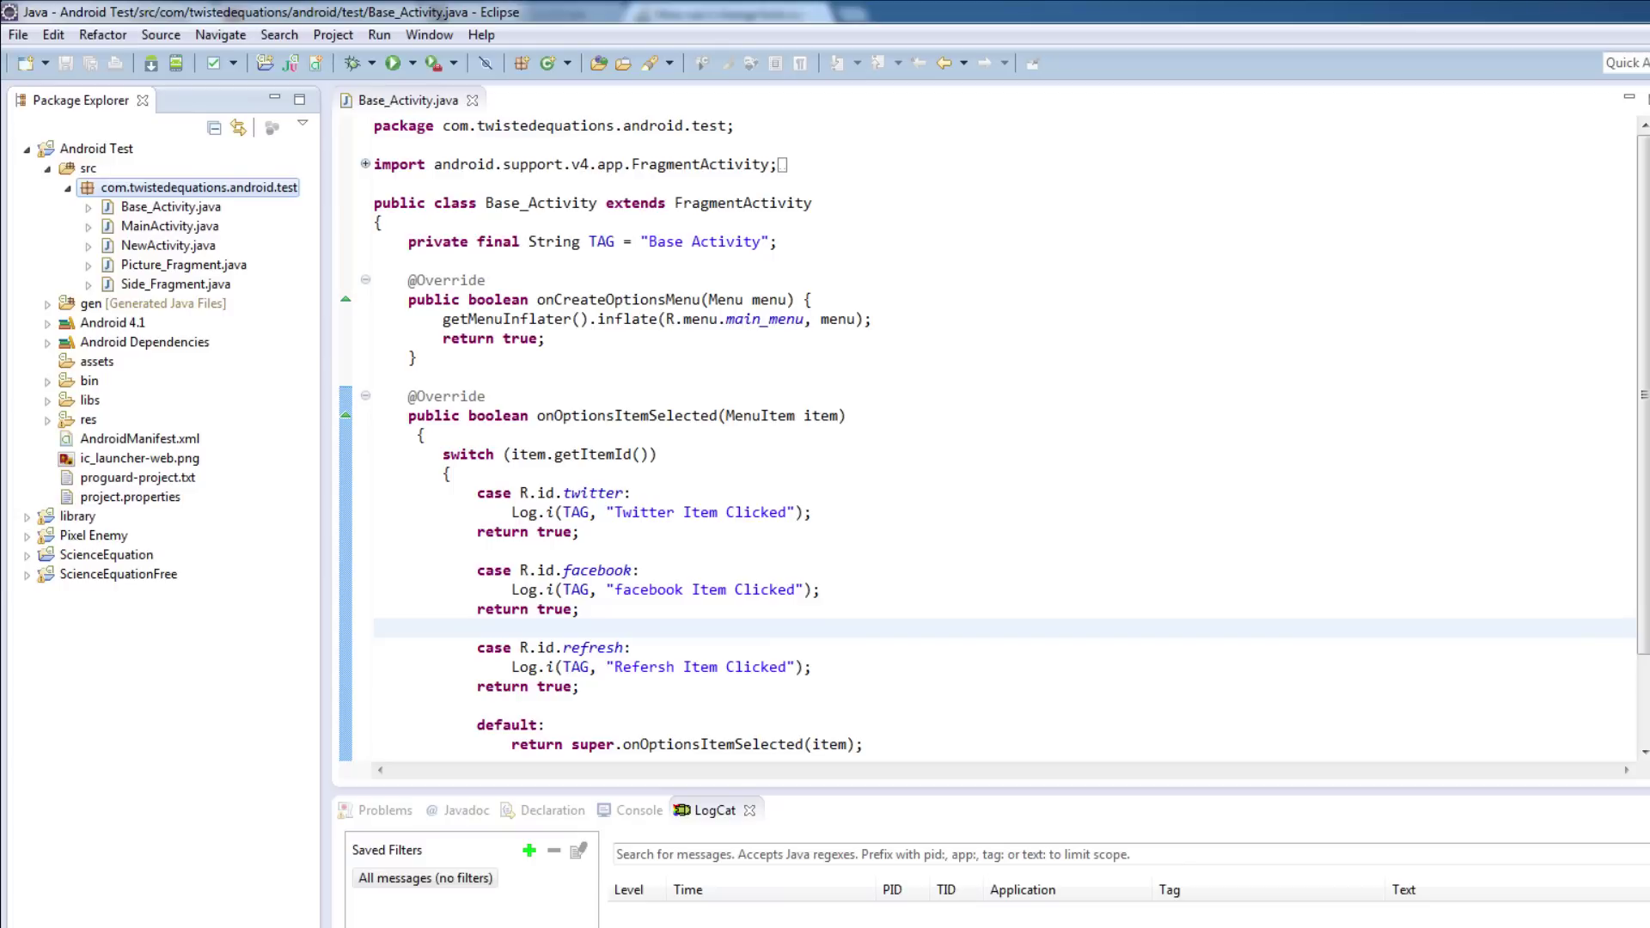
key("alt+Tab")
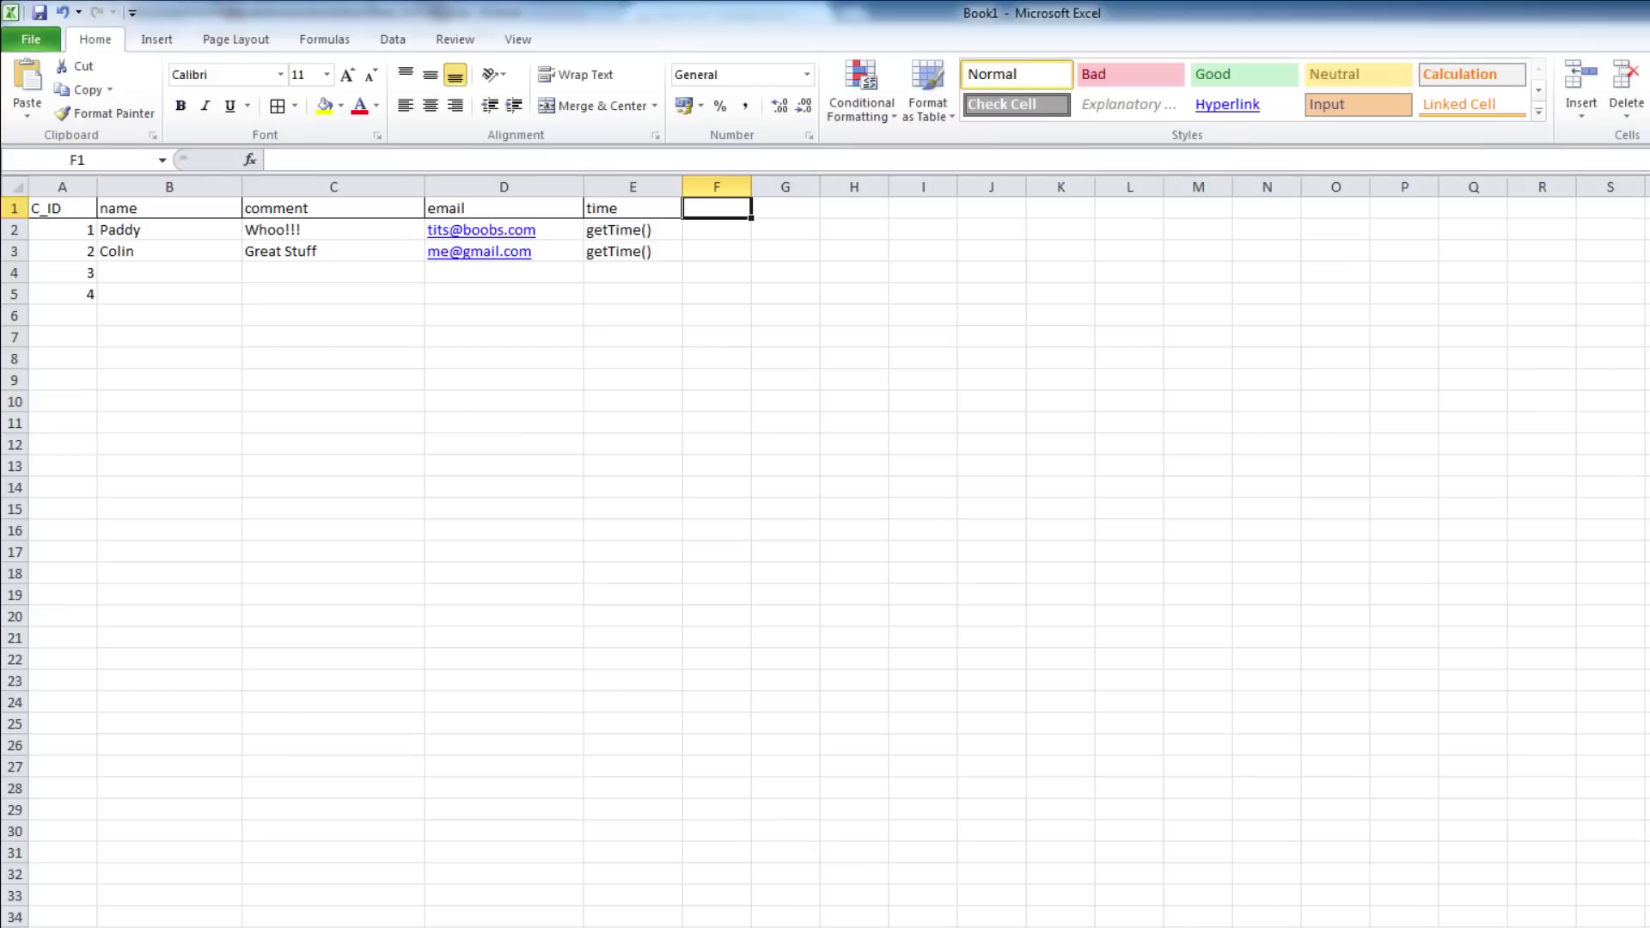
left_click(159, 270)
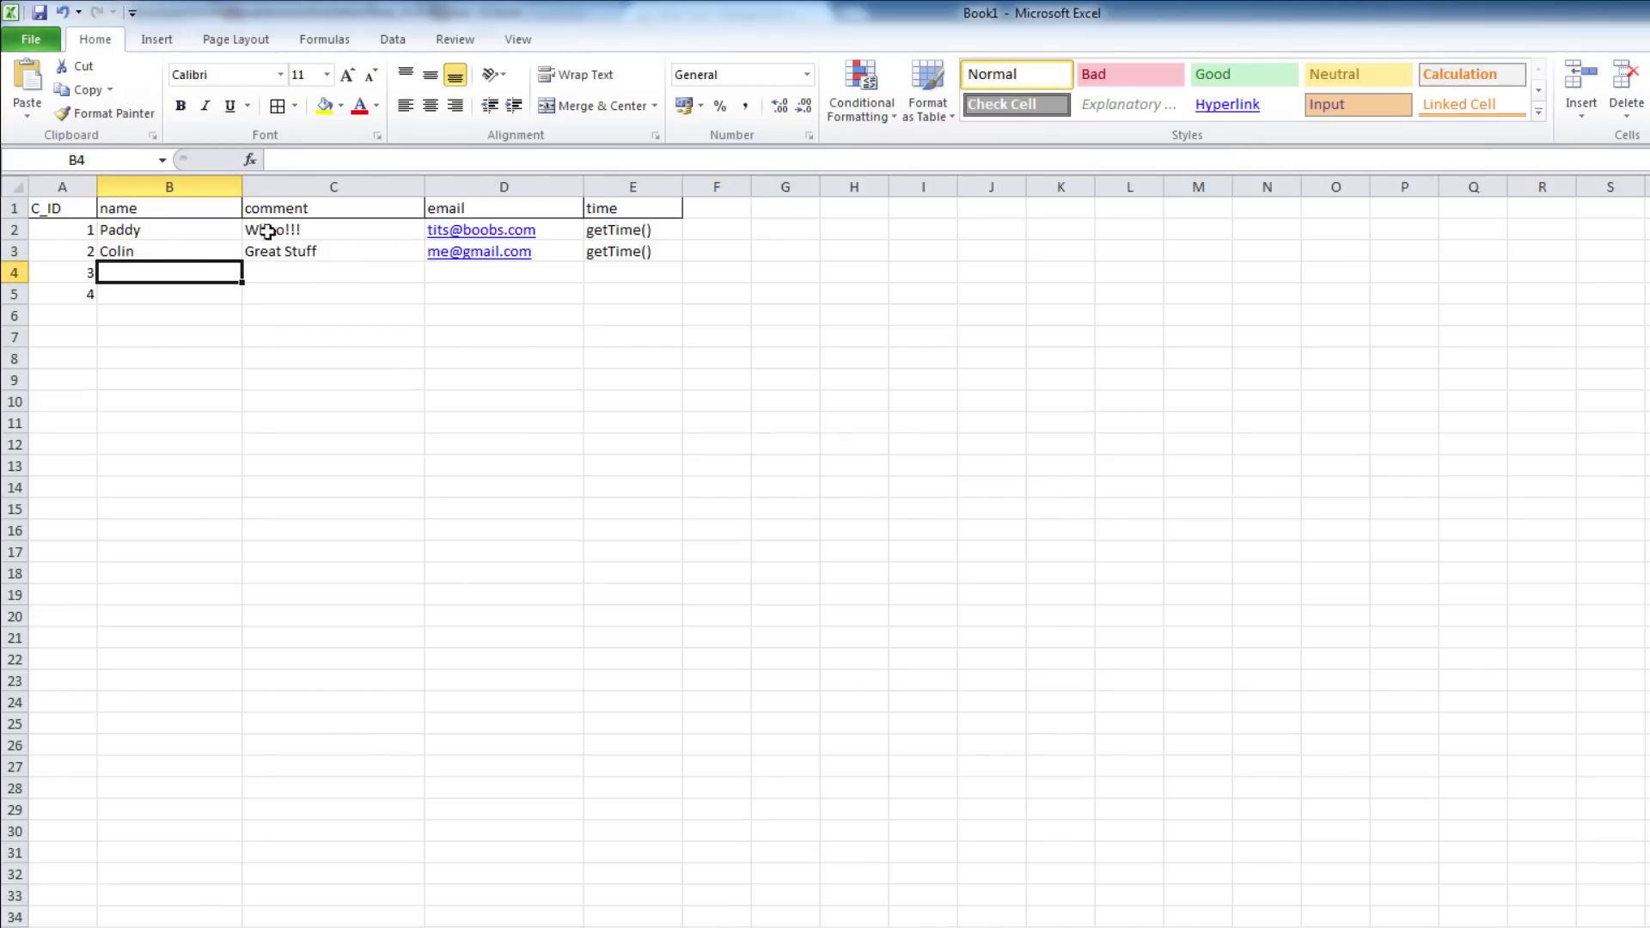
left_click_drag(58, 207, 606, 207)
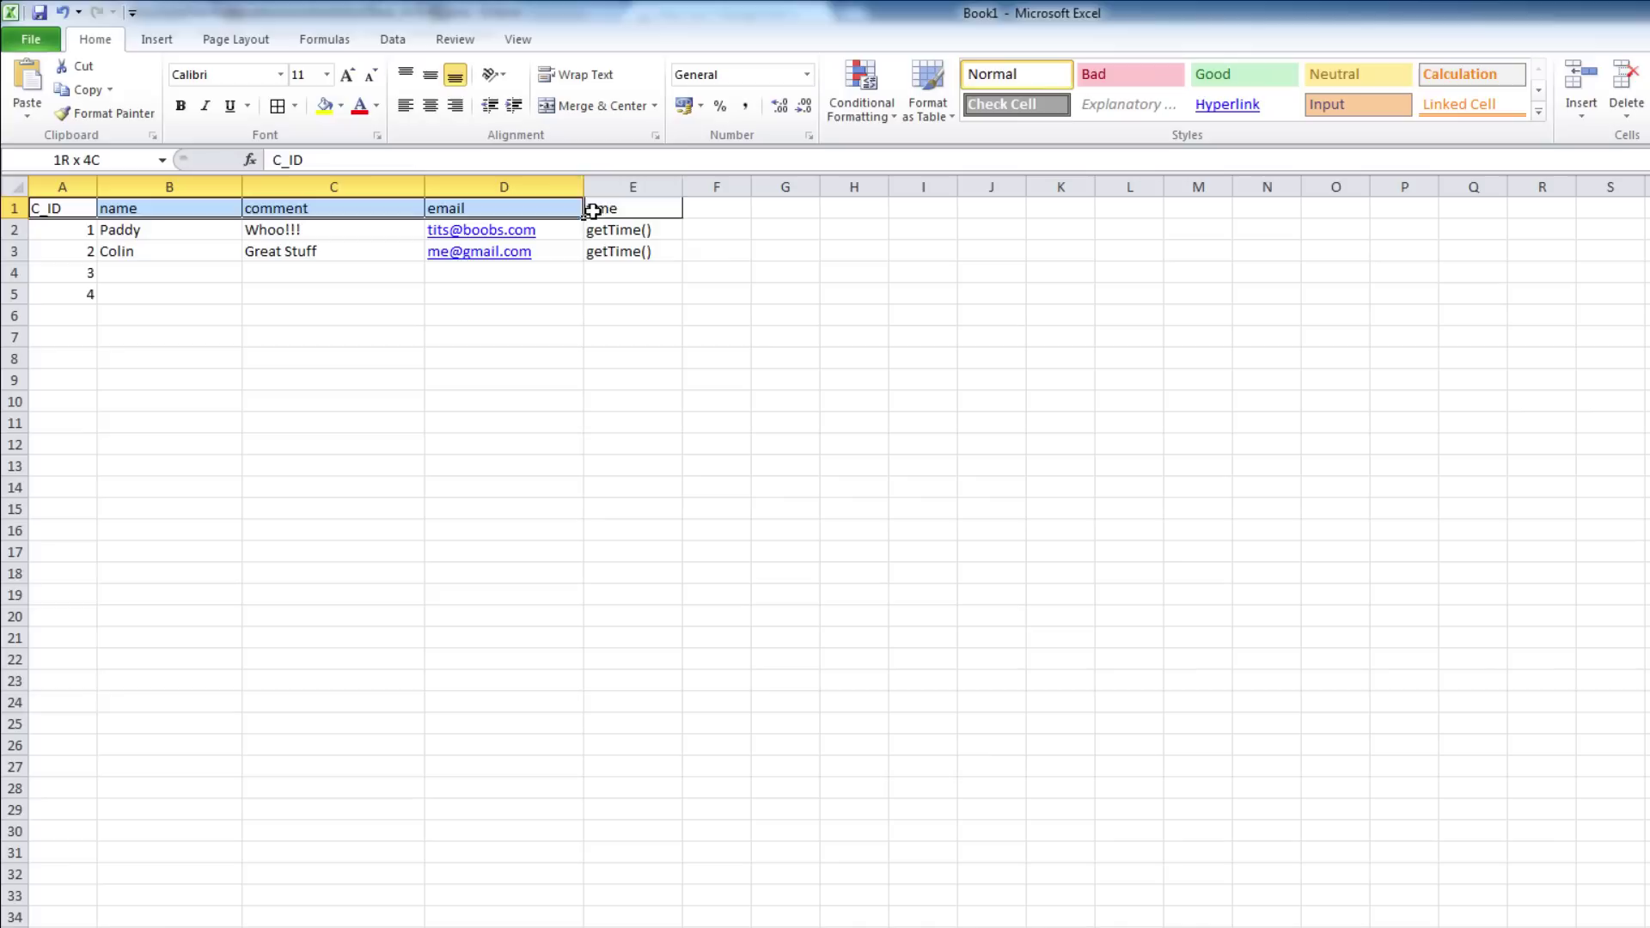
mouse_move(90, 220)
left_mouse_down()
mouse_move(93, 274)
mouse_move(101, 231)
left_mouse_up()
left_click(1065, 624)
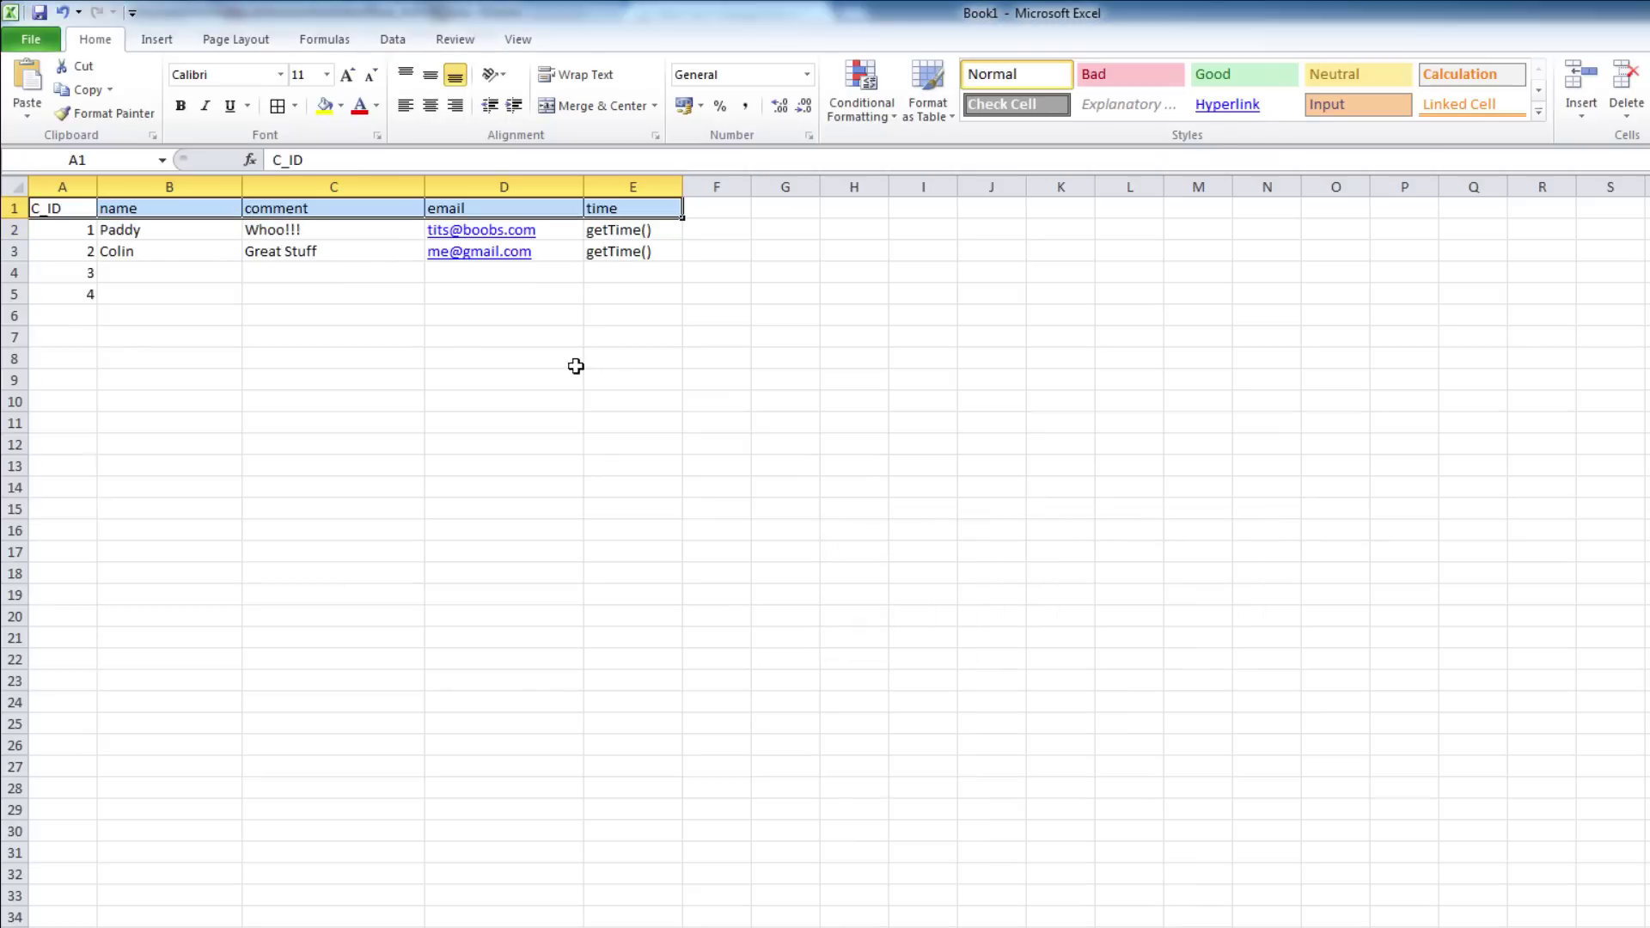
left_click(357, 289)
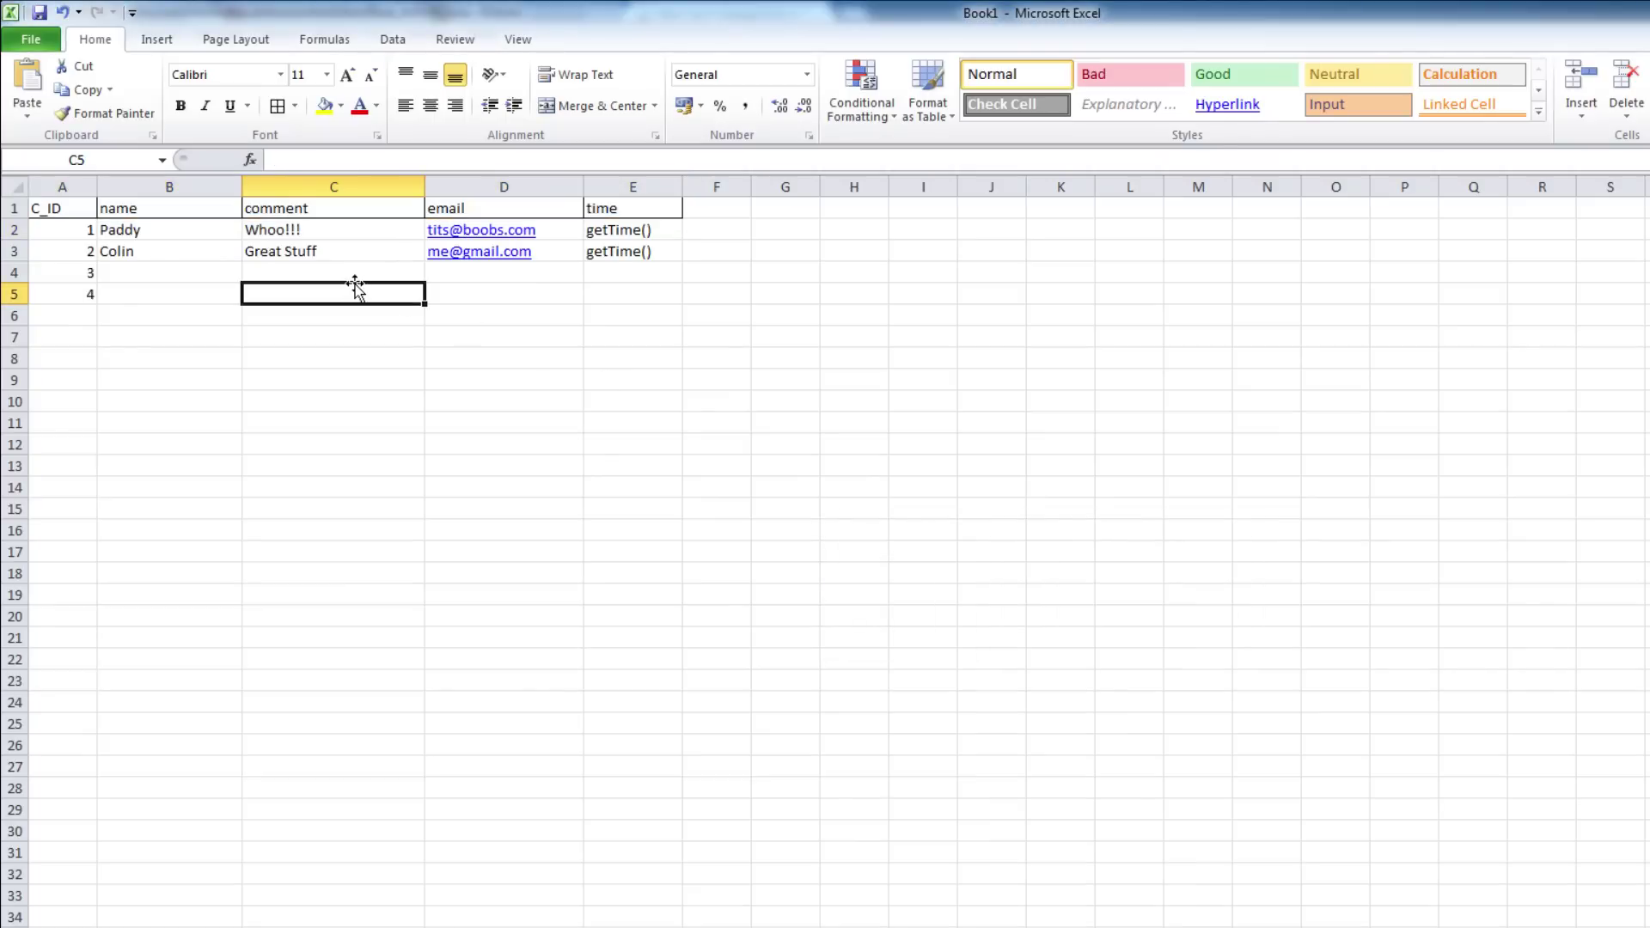
left_click(72, 211)
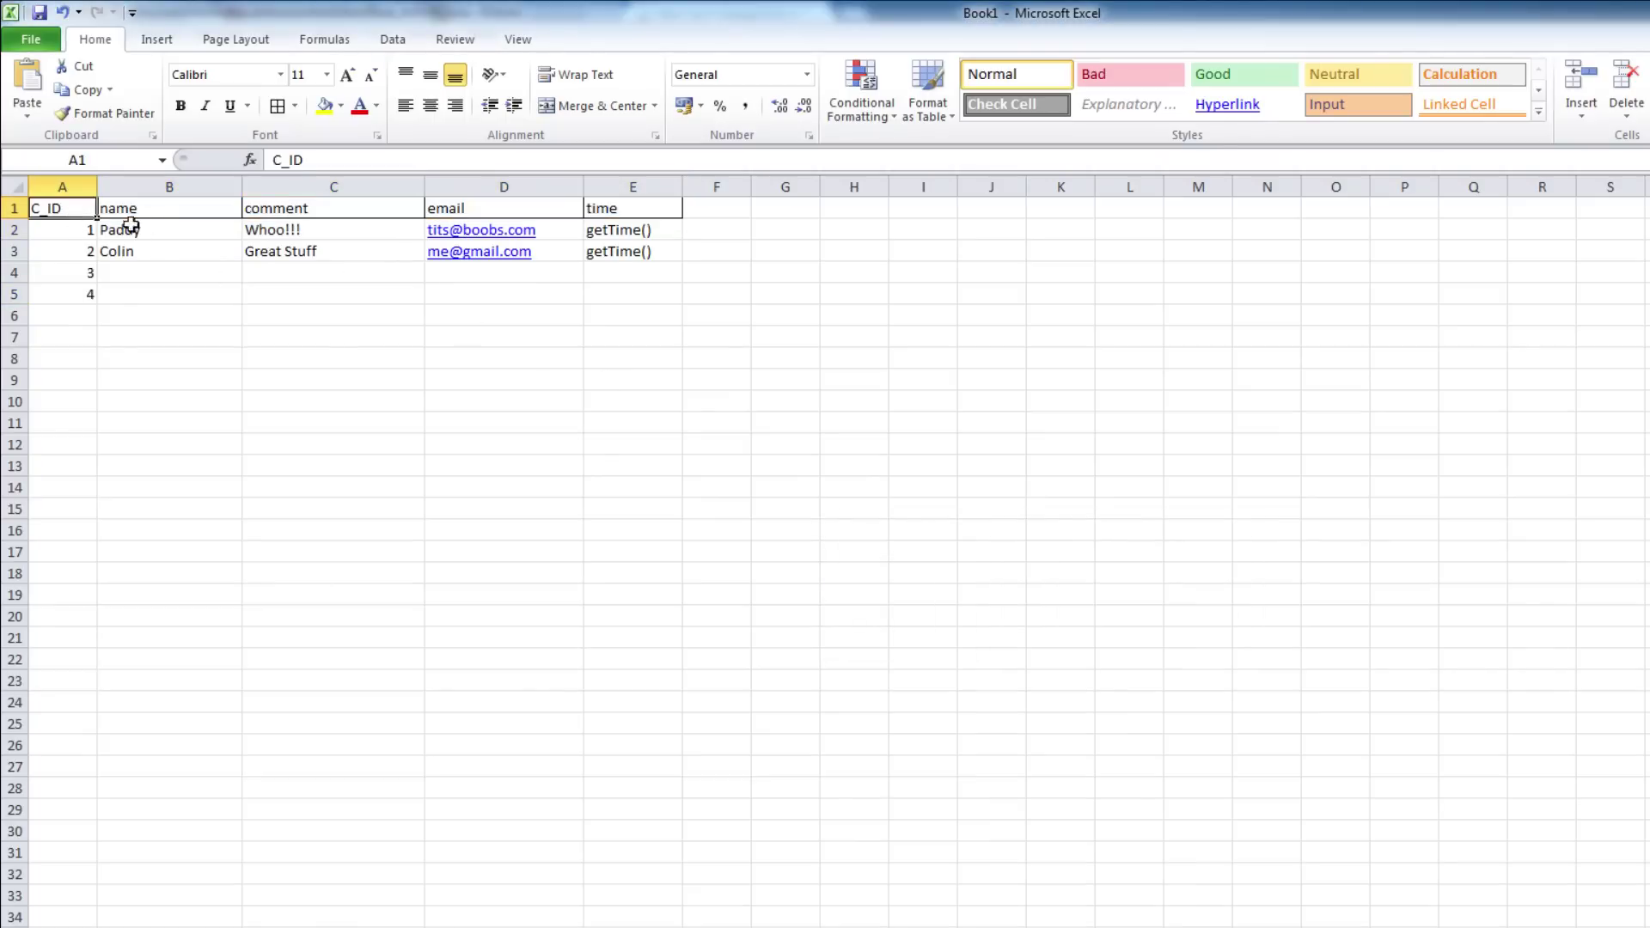
left_click(103, 229)
left_click(227, 208)
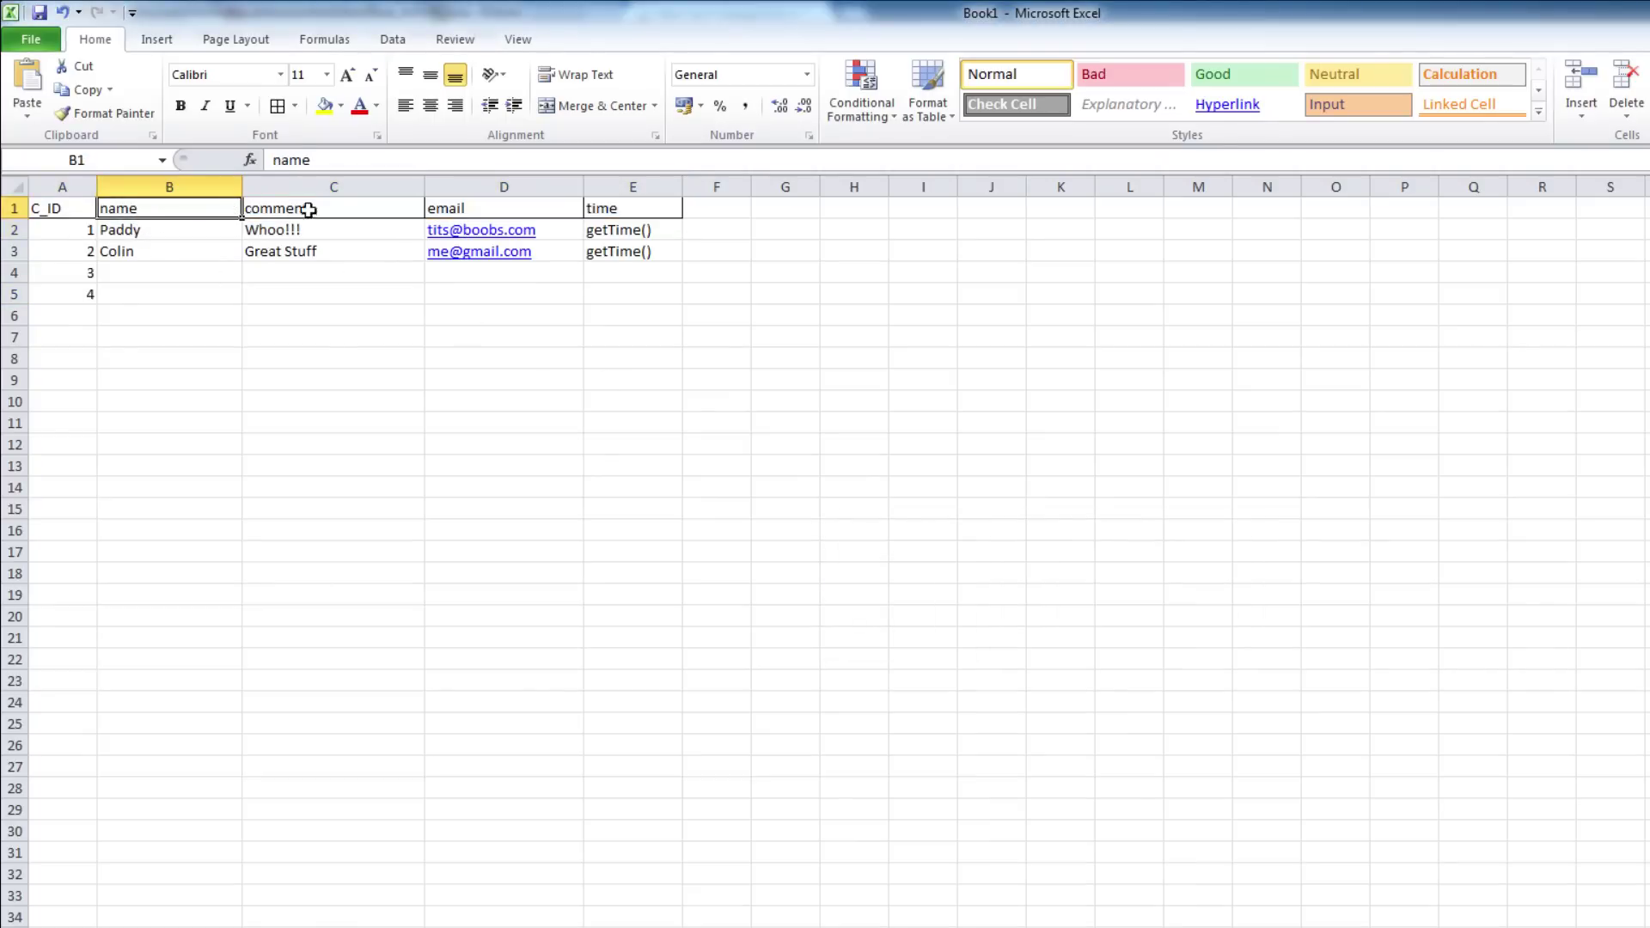
left_click(322, 209)
left_click(540, 208)
left_click(615, 207)
left_click(361, 294)
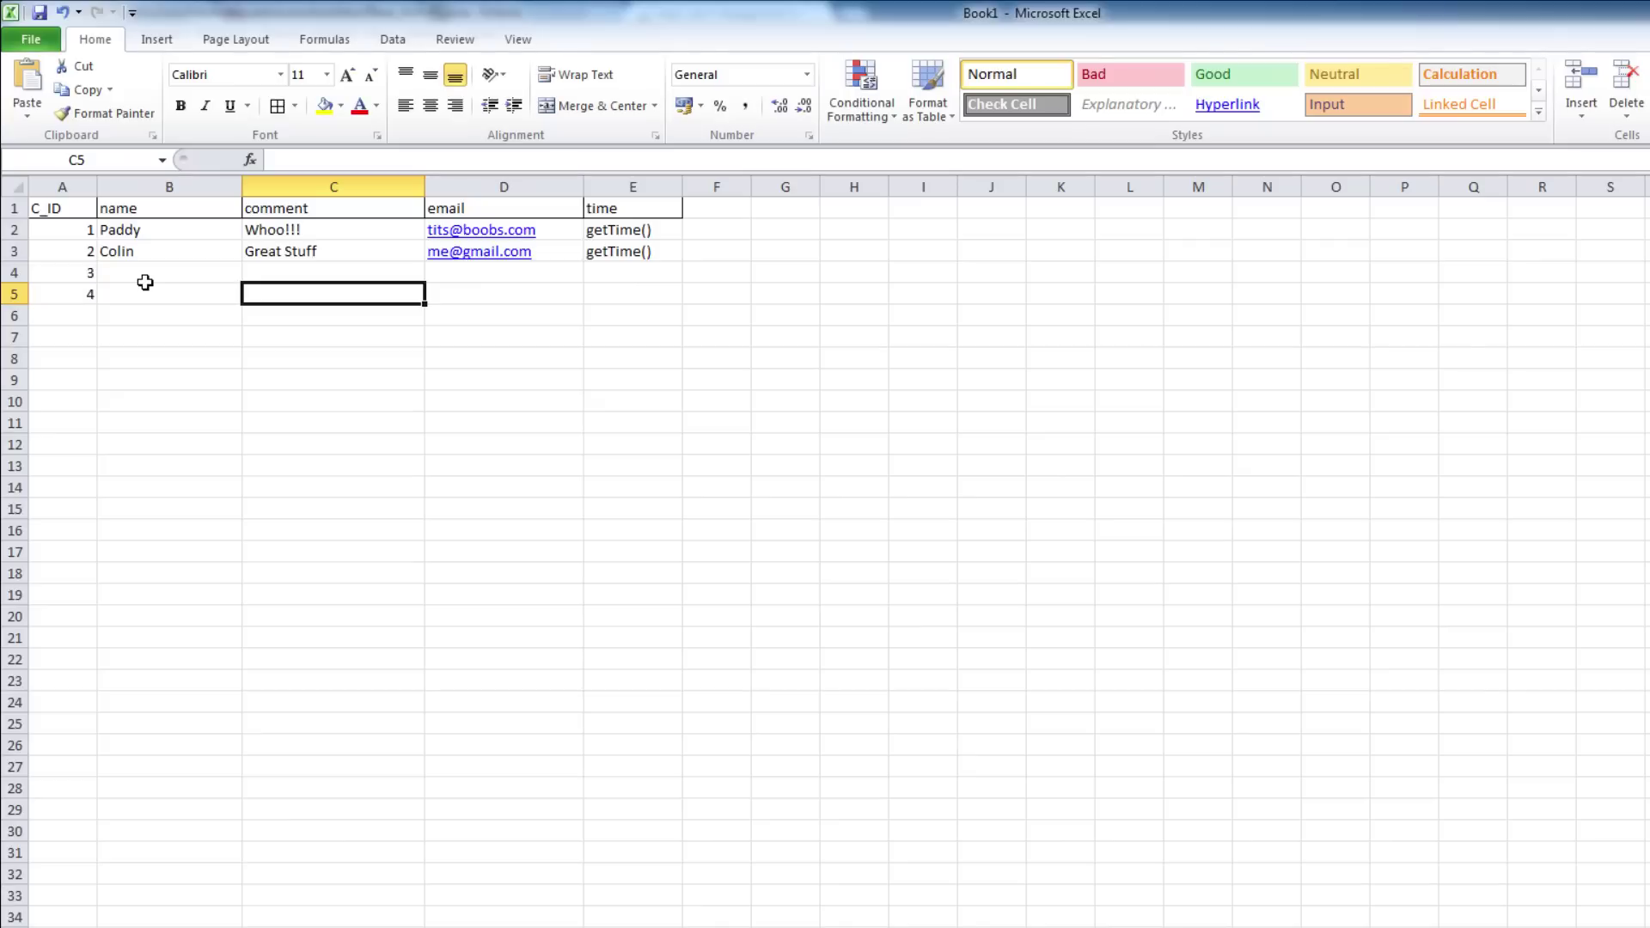
left_click(87, 213)
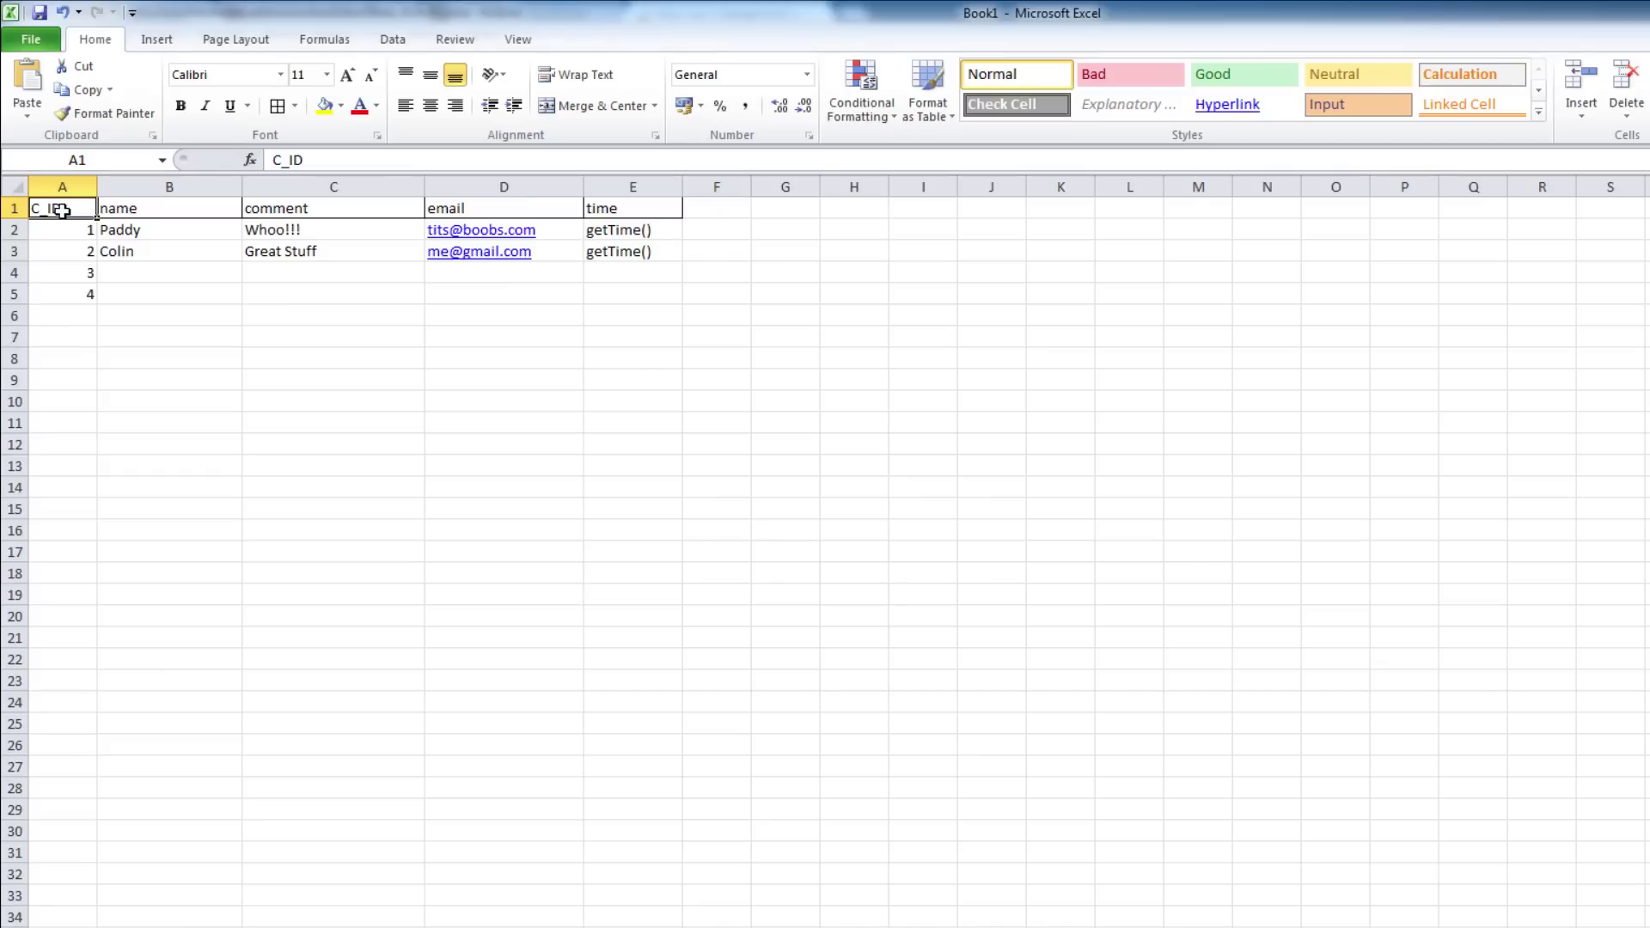
Rename the A1 column header from C_ID to _id.
double_click(286, 160)
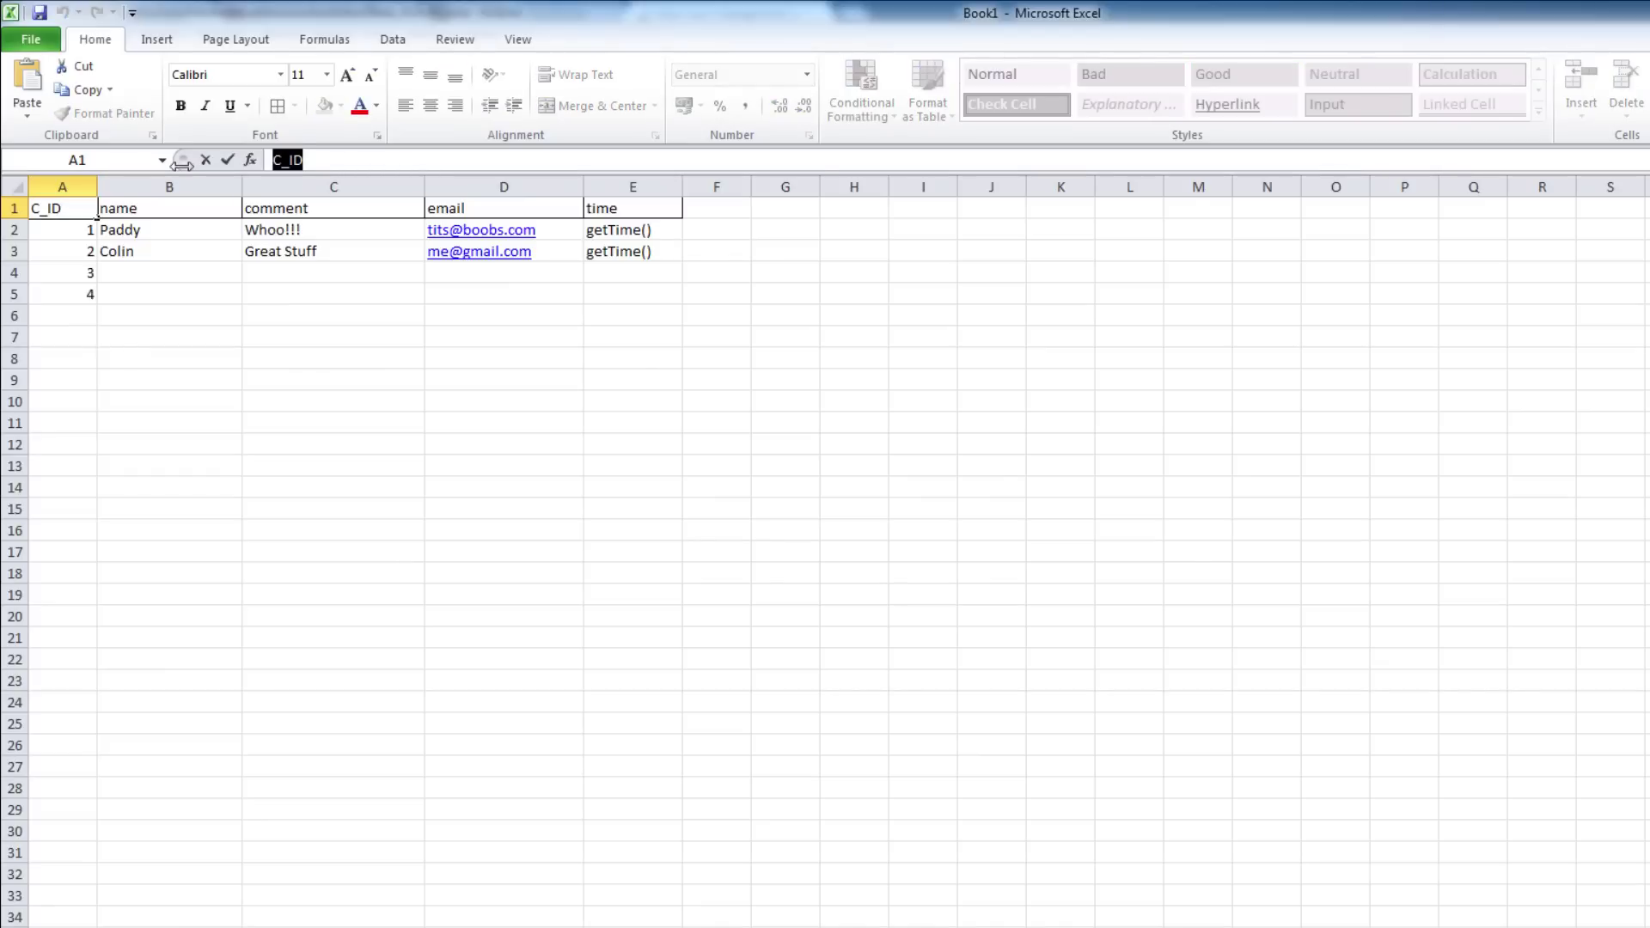
key("BackSpace")
type("_id")
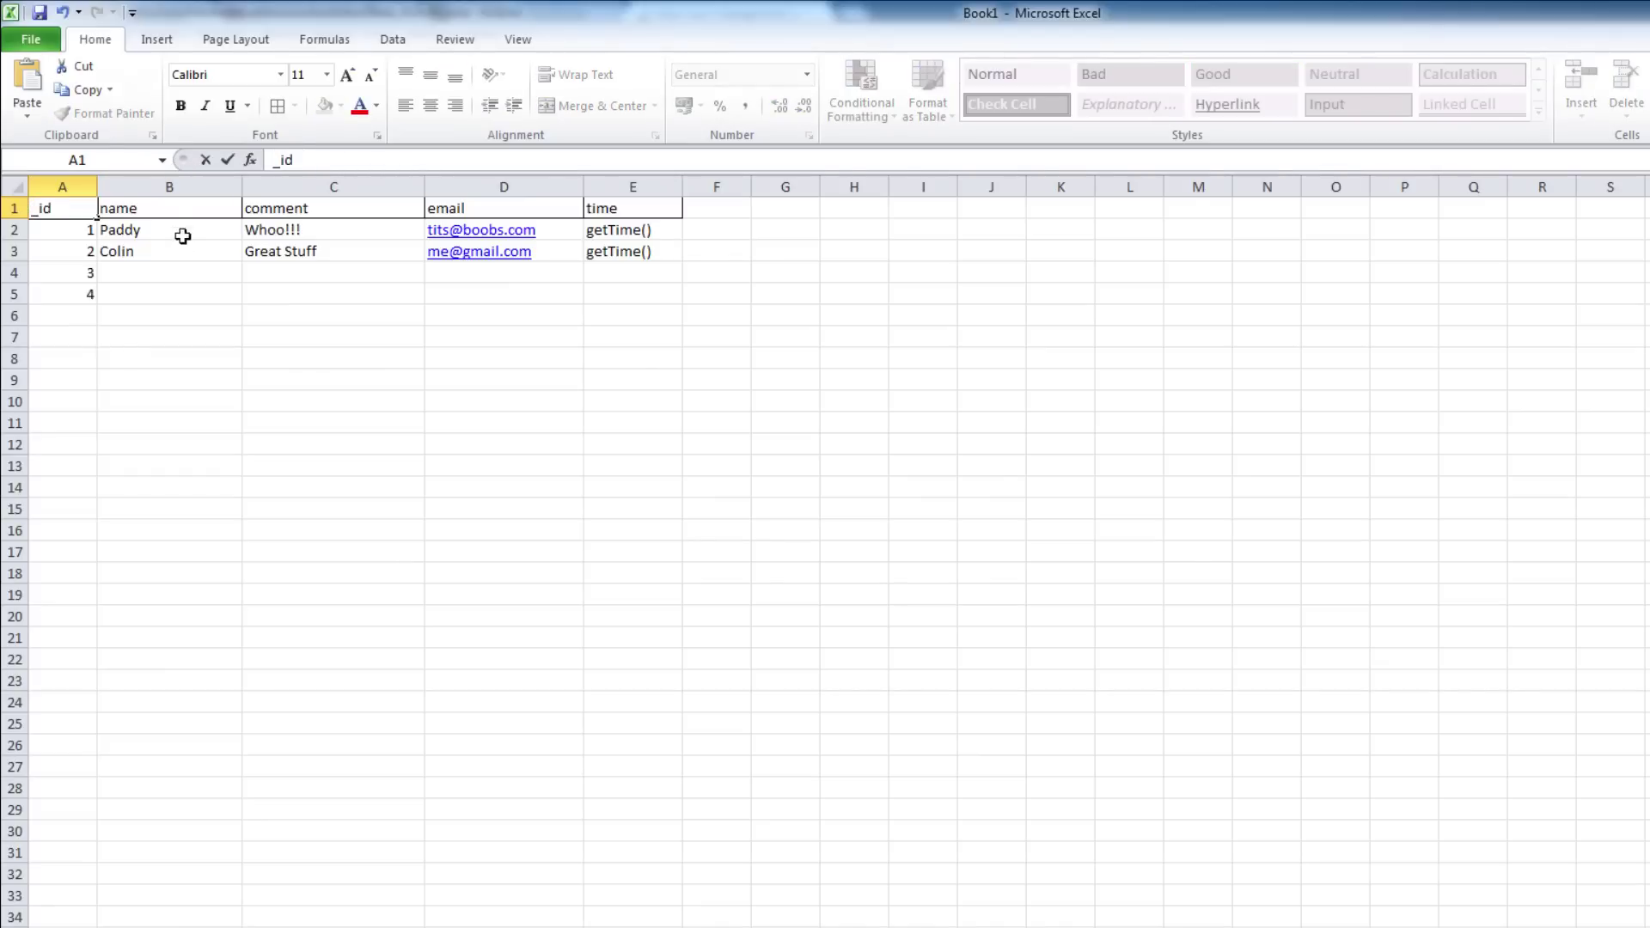
left_click(172, 273)
left_click(65, 207)
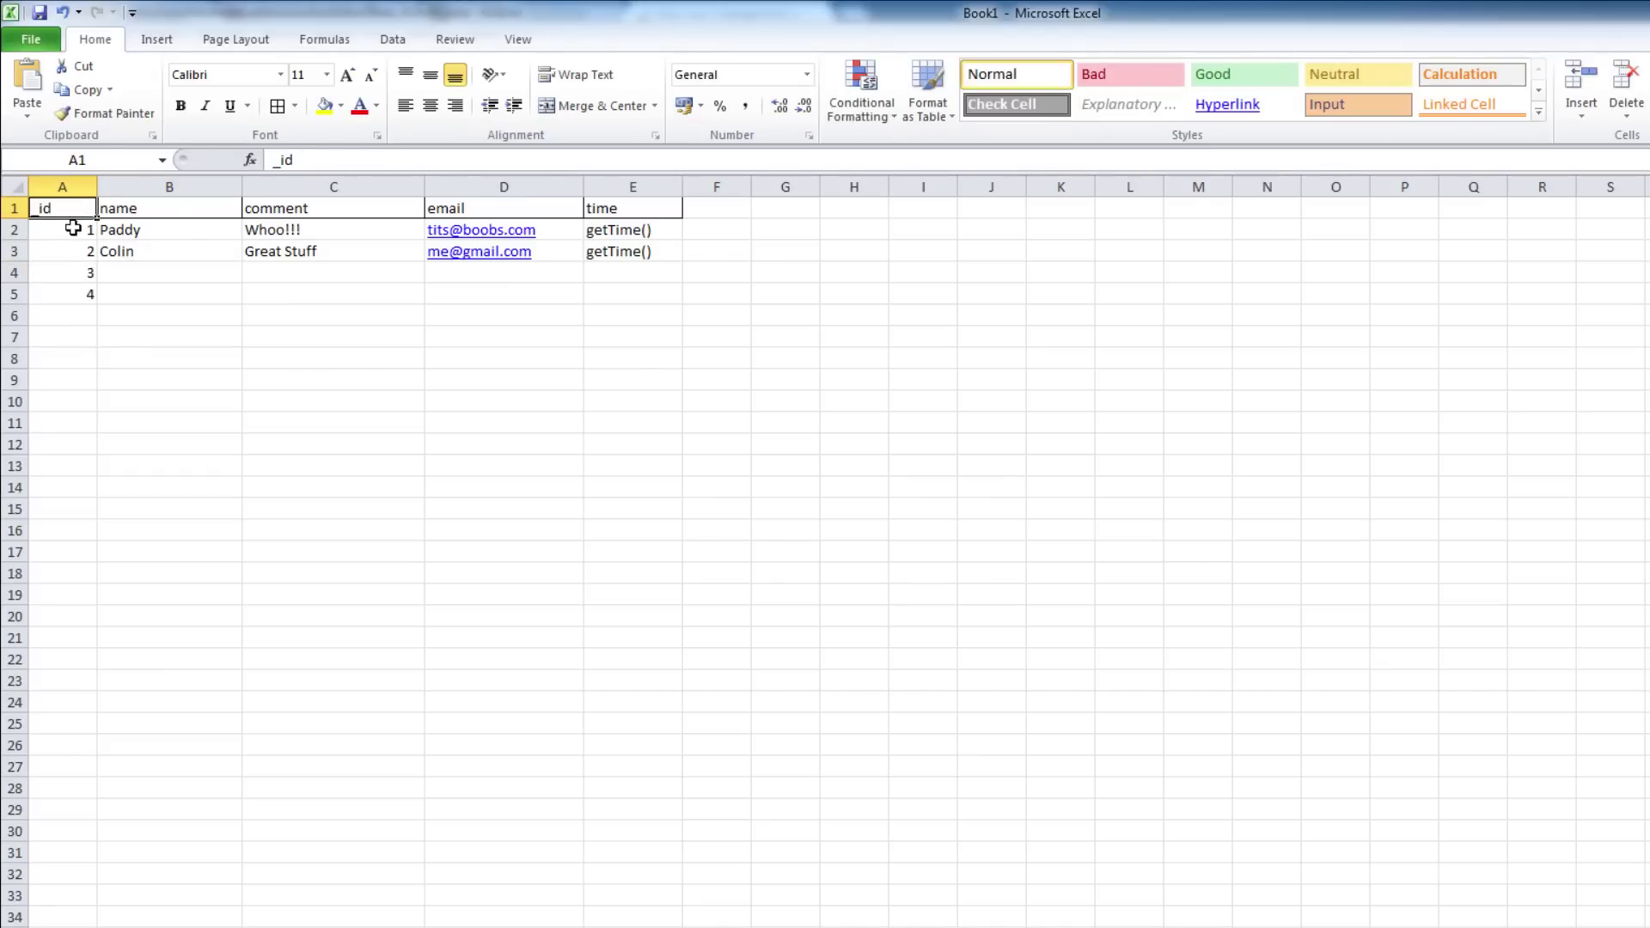
Review the _id, name Paddy, comment, email and time values in row 2, then return to Eclipse.
left_click(72, 230)
left_click(80, 273)
type("4")
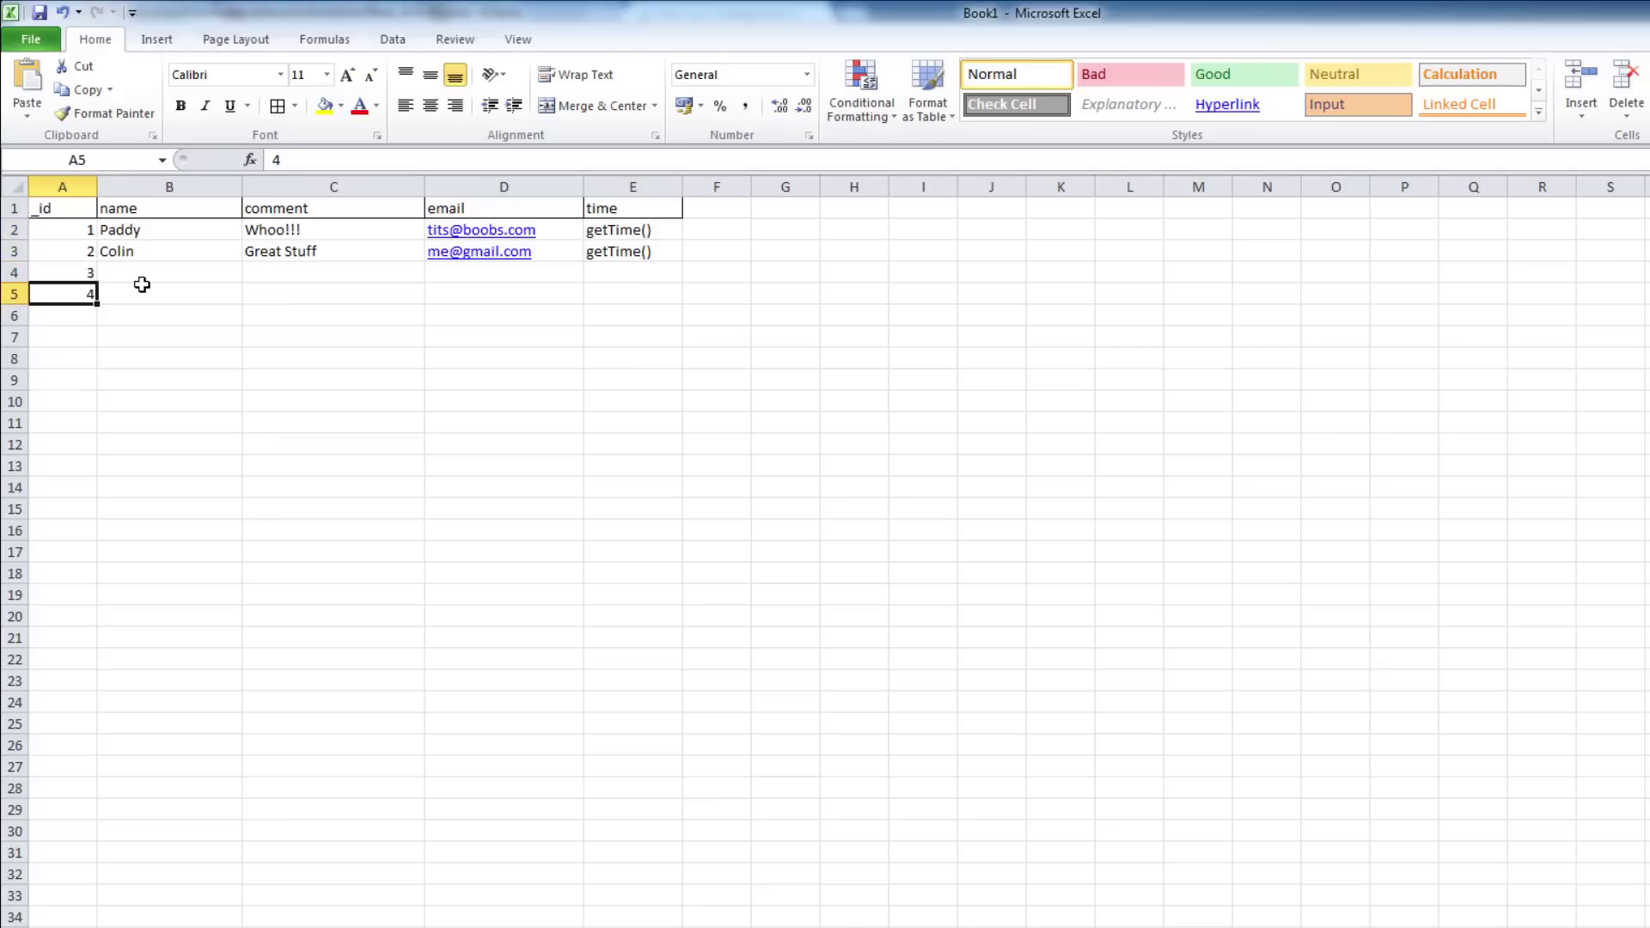
left_click(72, 233)
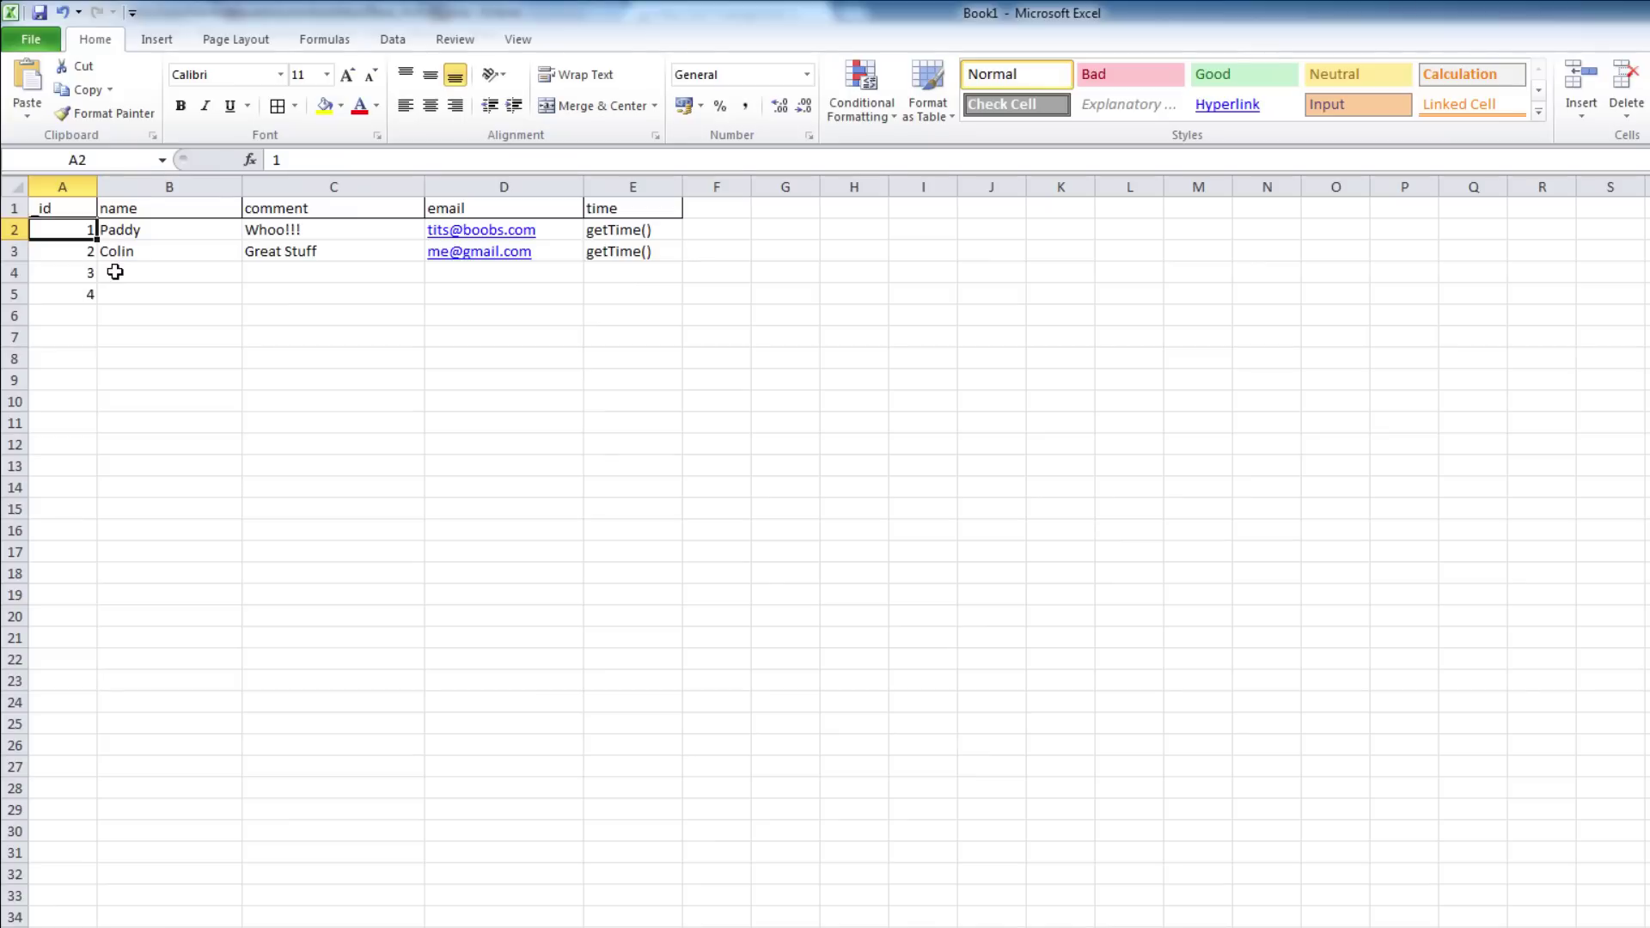
left_click(173, 249)
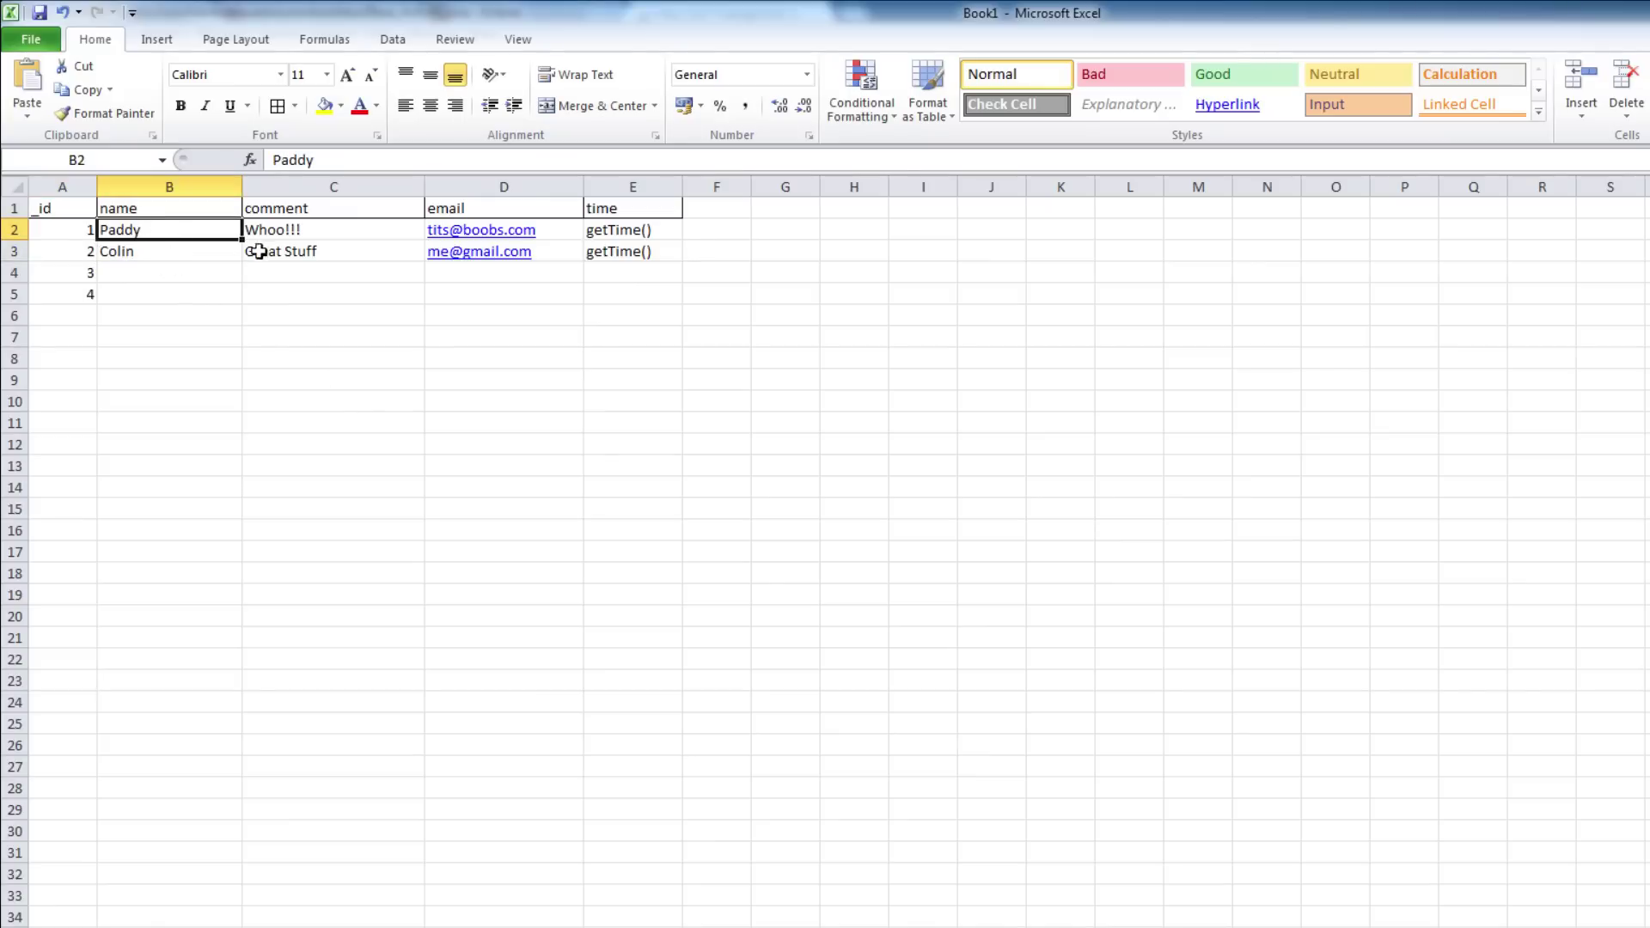
key("Right")
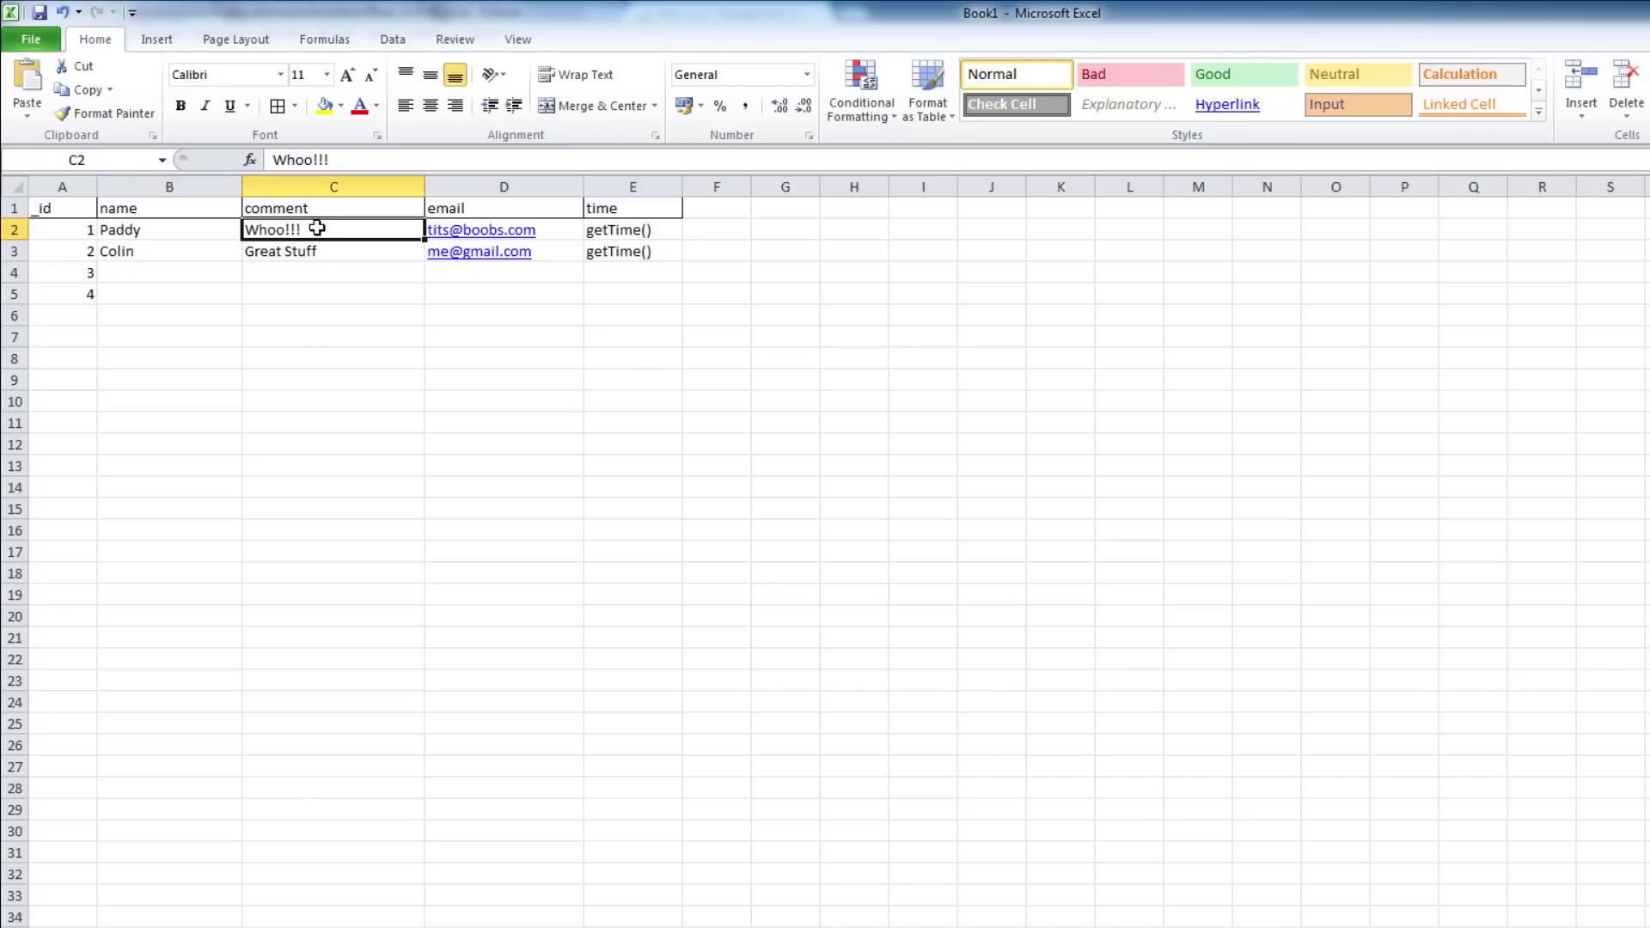
left_click(549, 226)
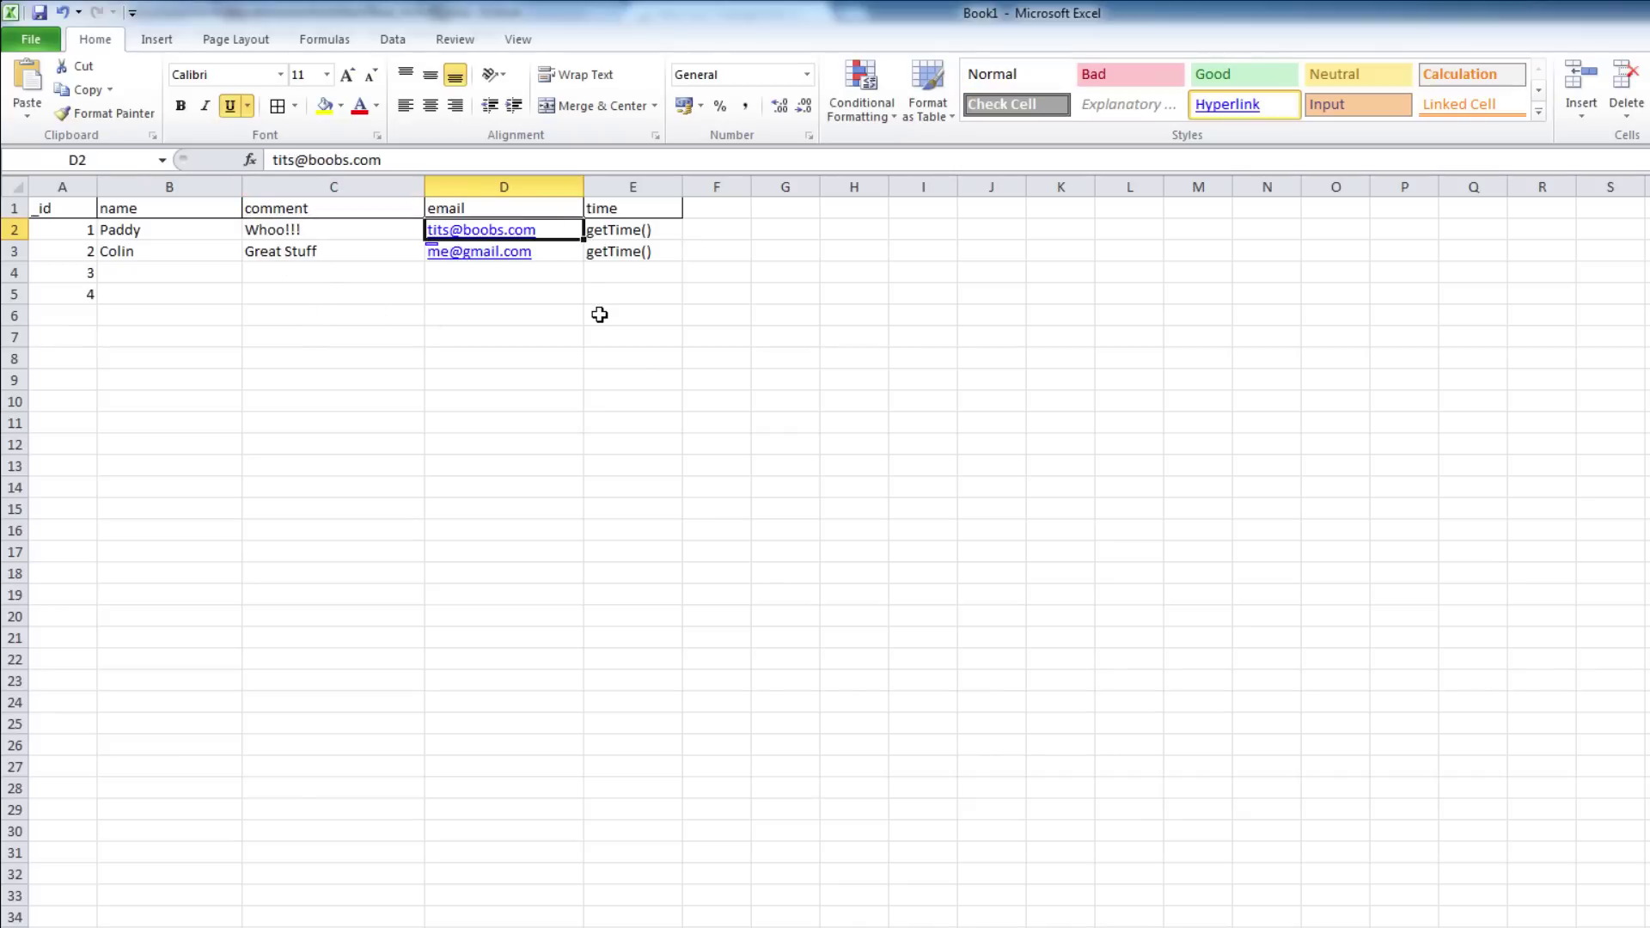
left_click(615, 229)
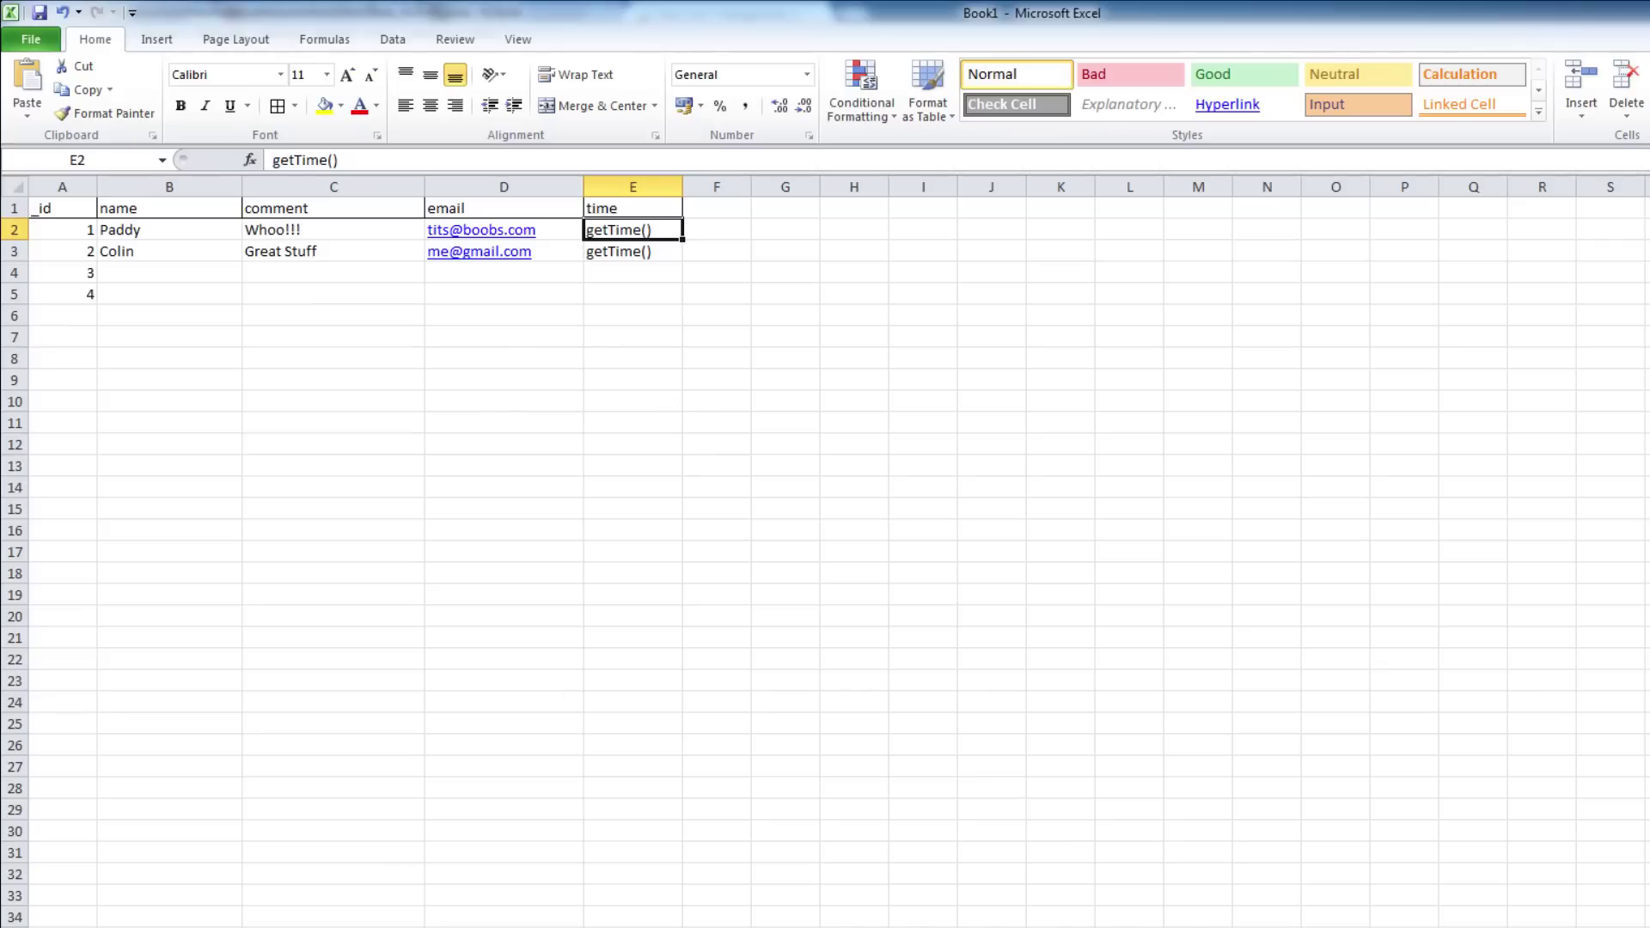
key("alt+Tab")
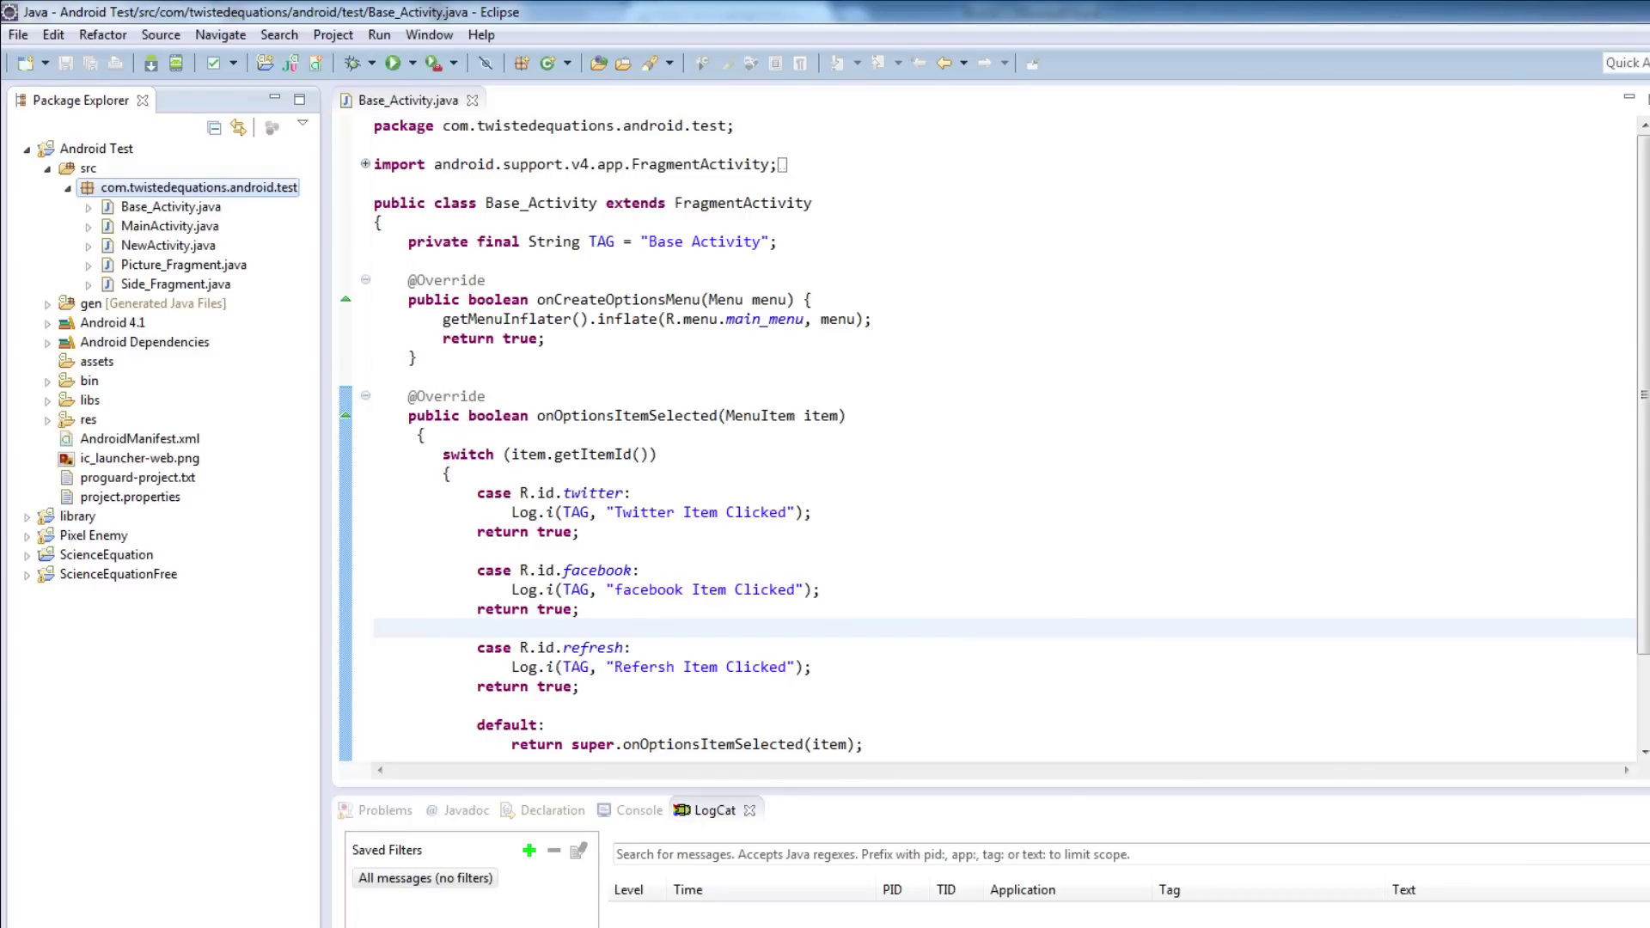
Start a new Java class in the test package and begin searching for its superclass.
right_click(147, 191)
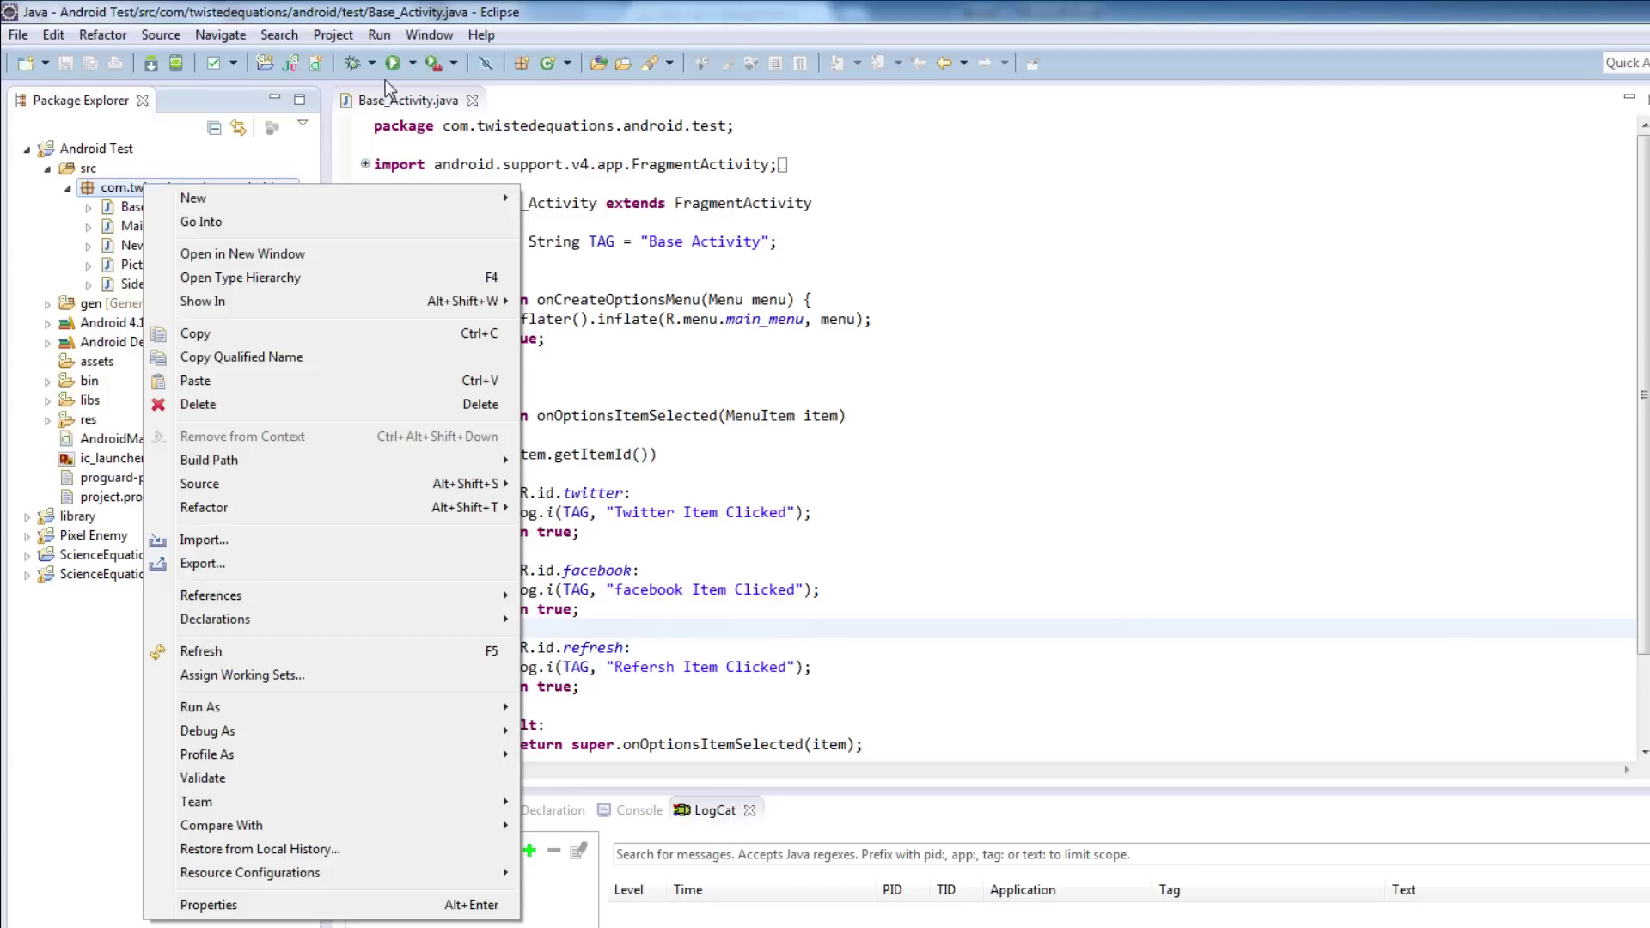
mouse_move(194, 197)
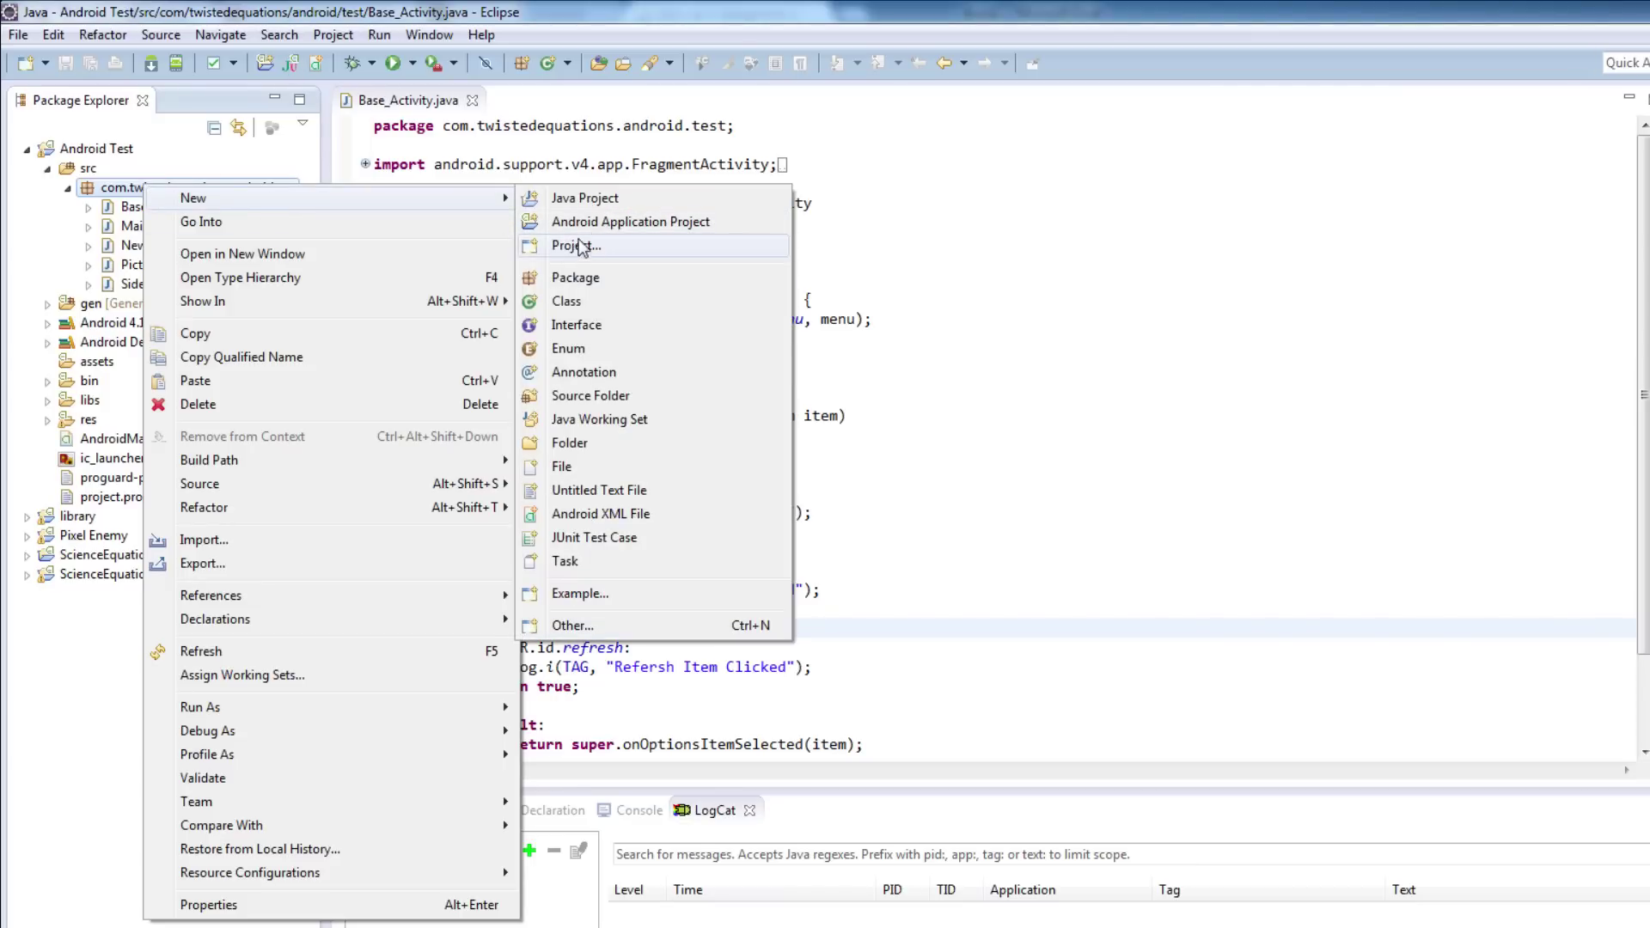
left_click(576, 278)
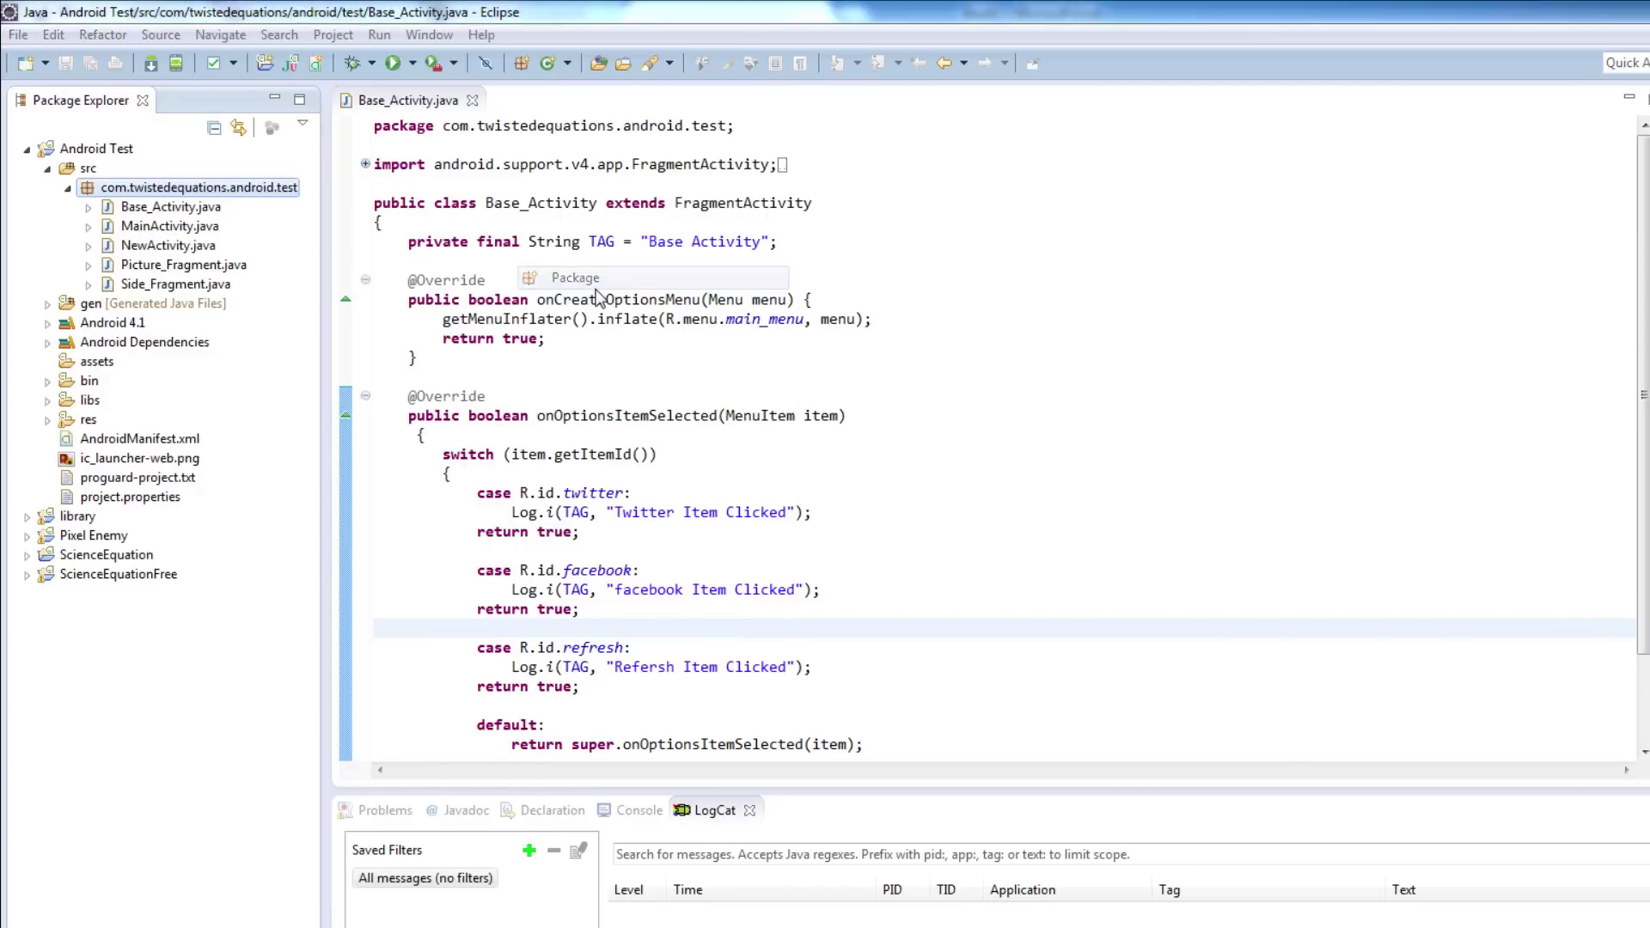
left_click(1280, 262)
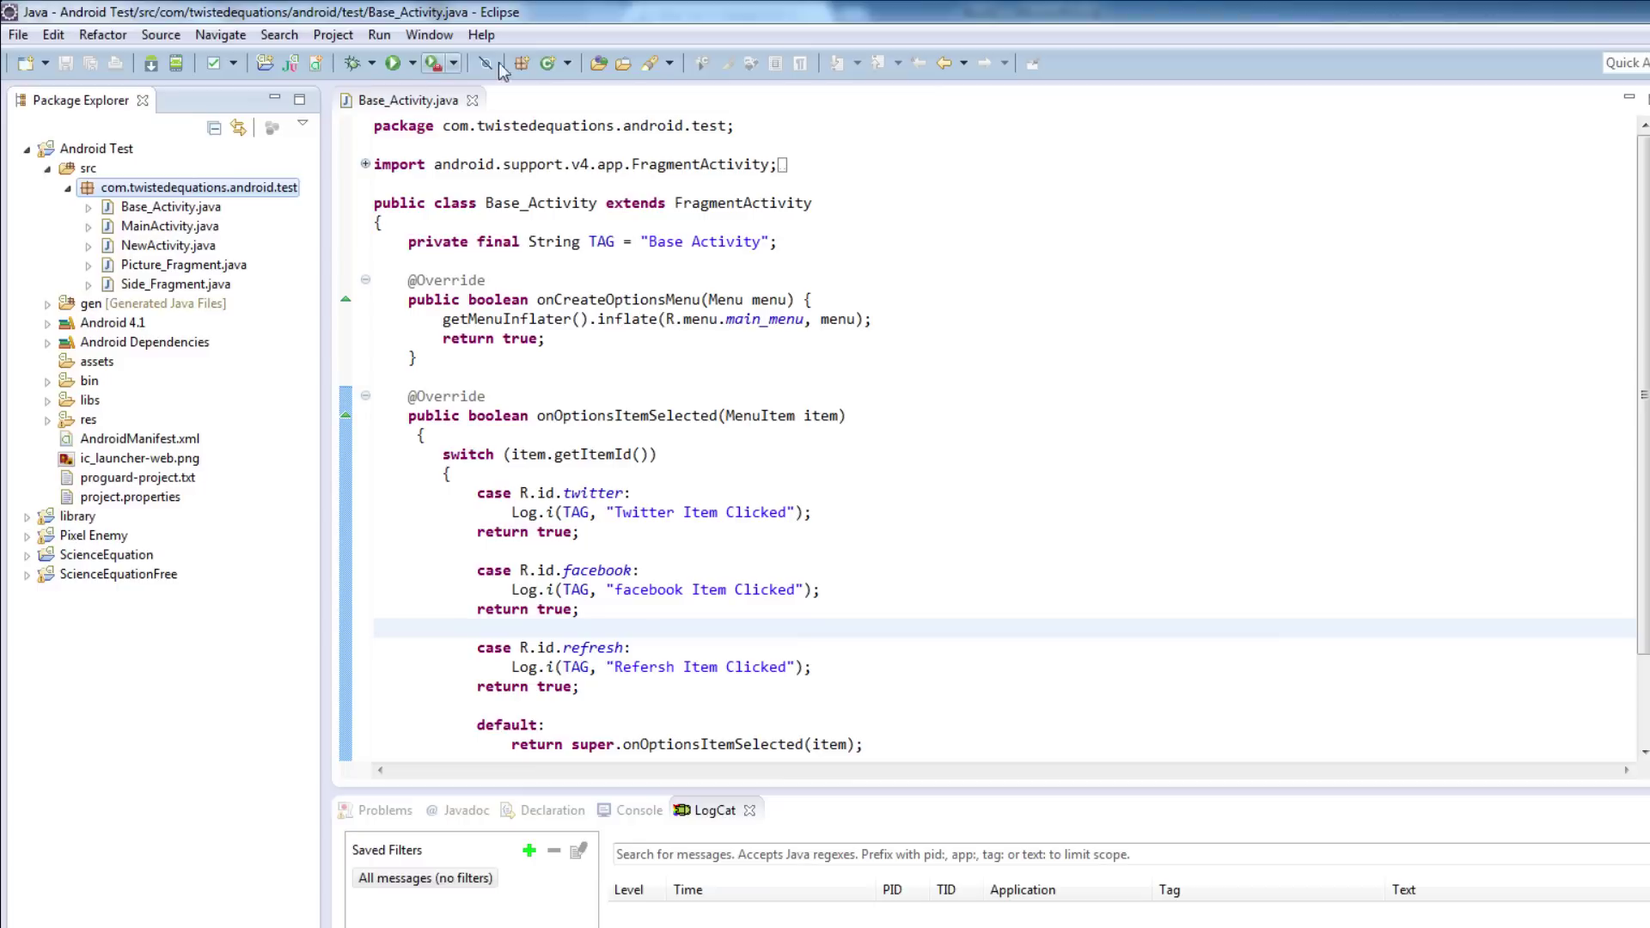
left_click(545, 61)
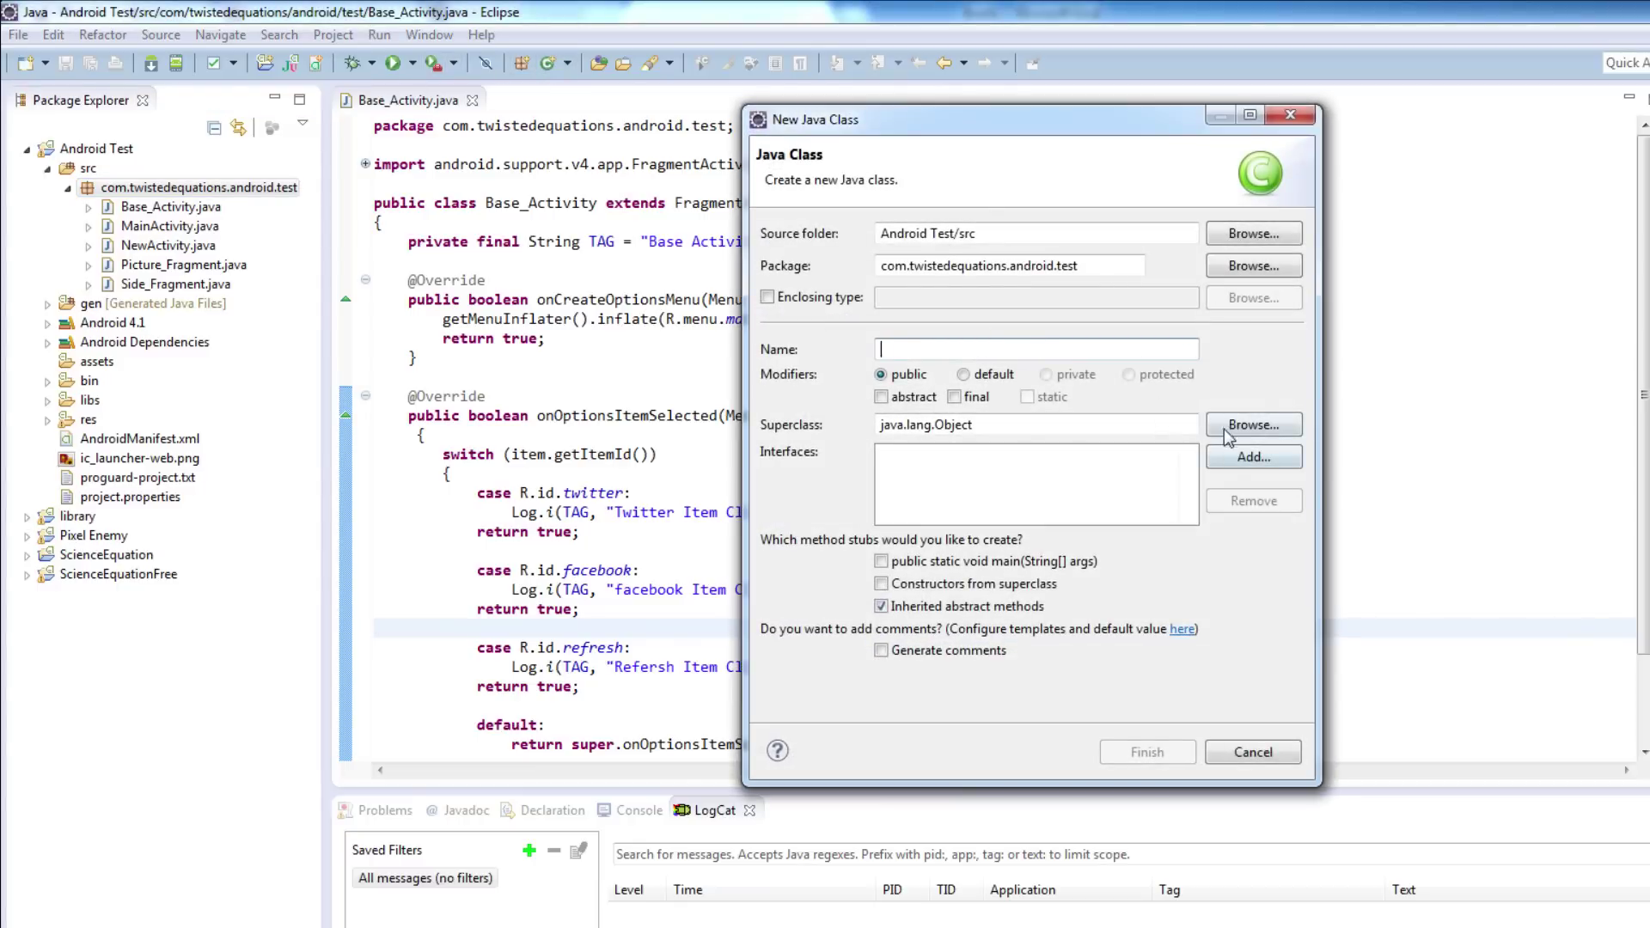
left_click(1223, 430)
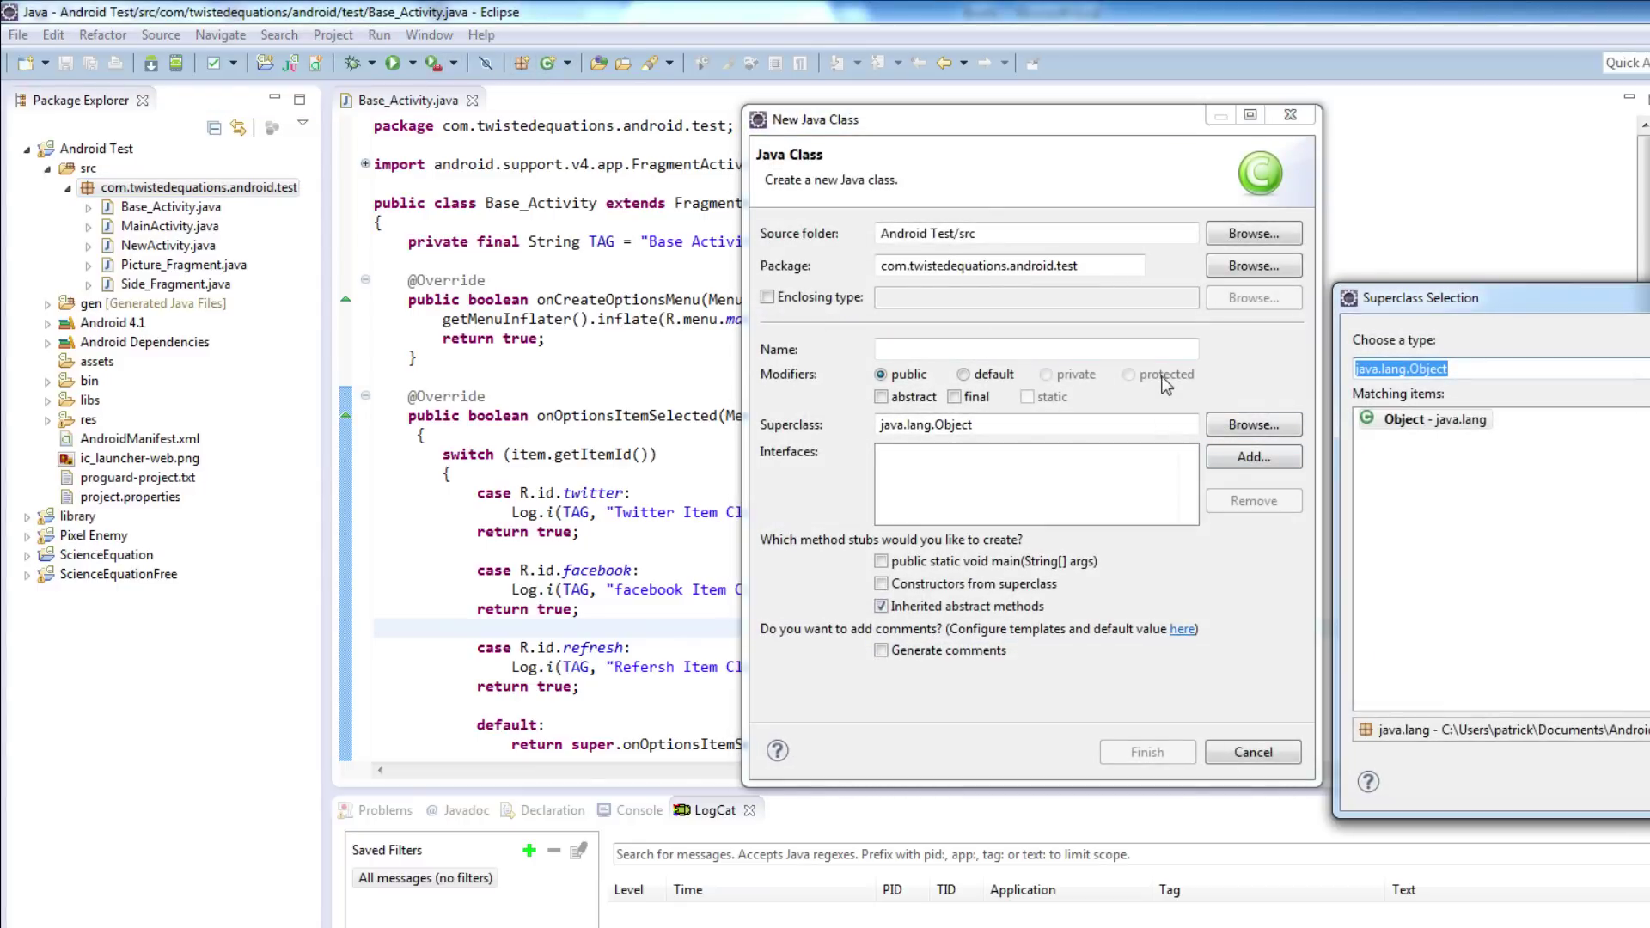
type("Db")
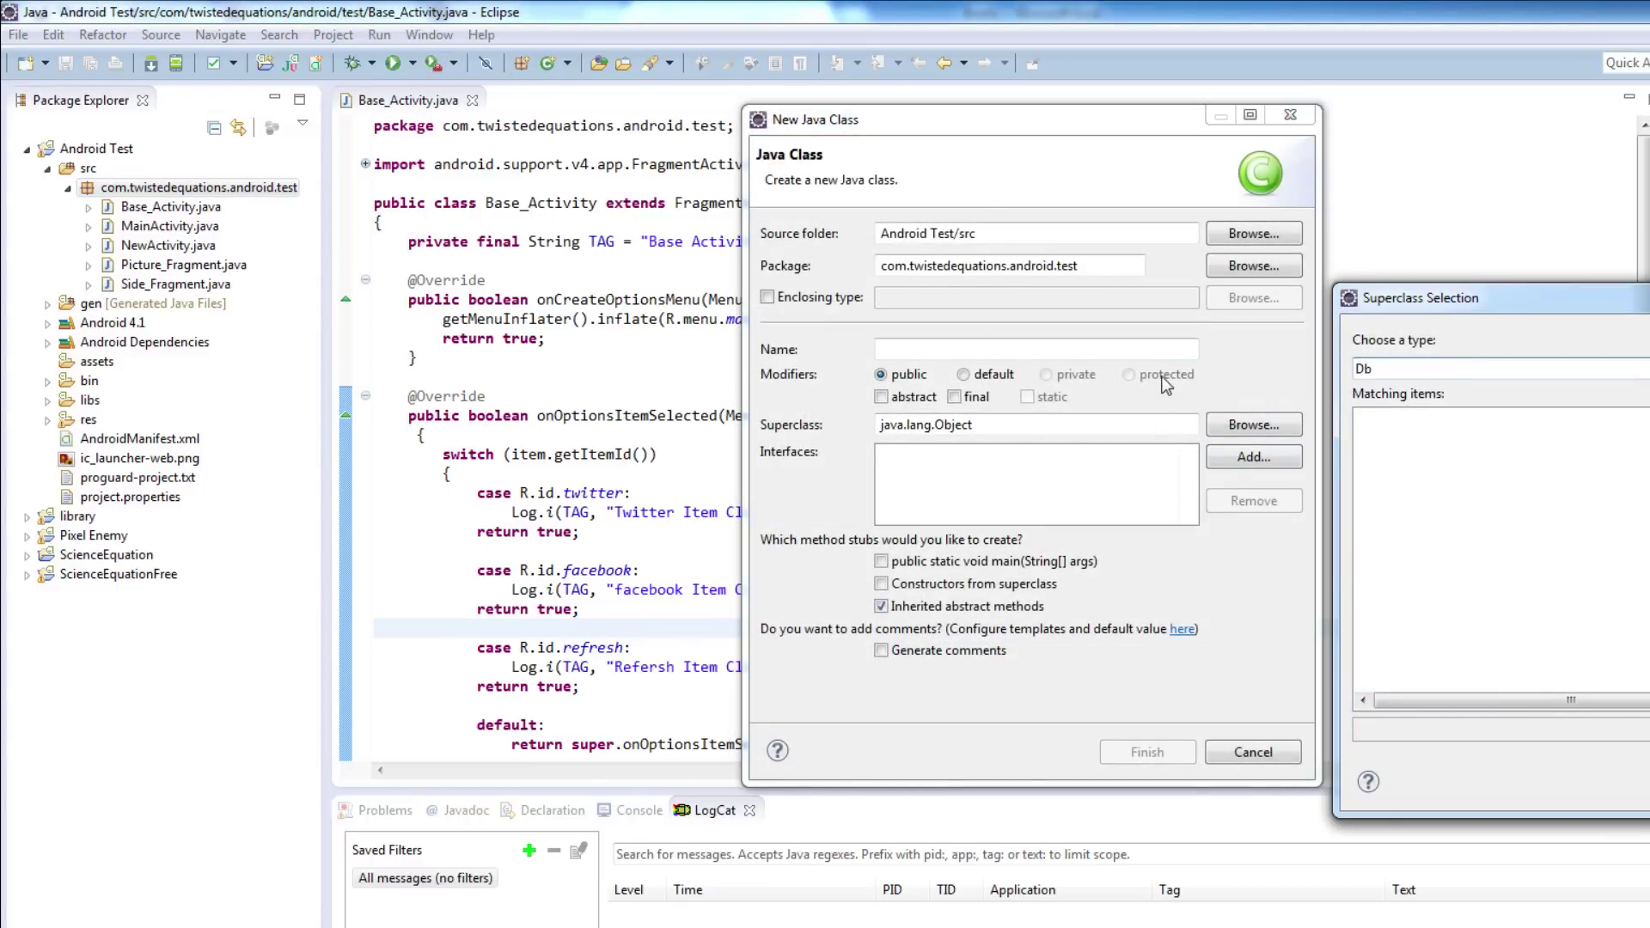
key("BackSpace")
key("BackSpace")
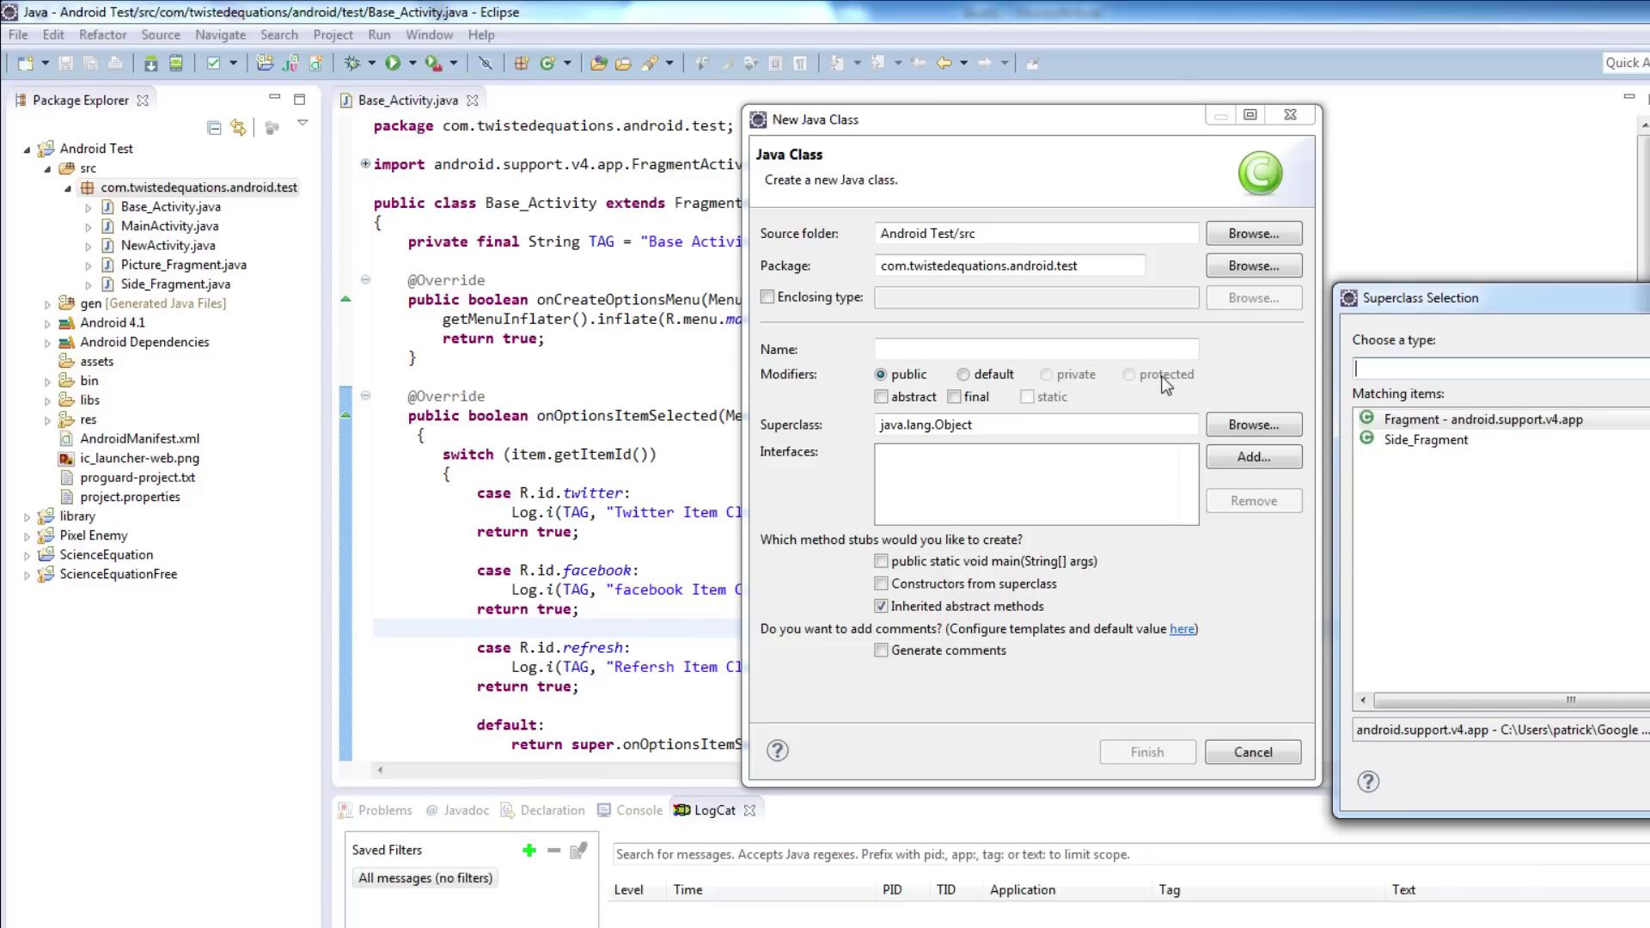
type("bd")
key("BackSpace")
key("BackSpace")
type("h")
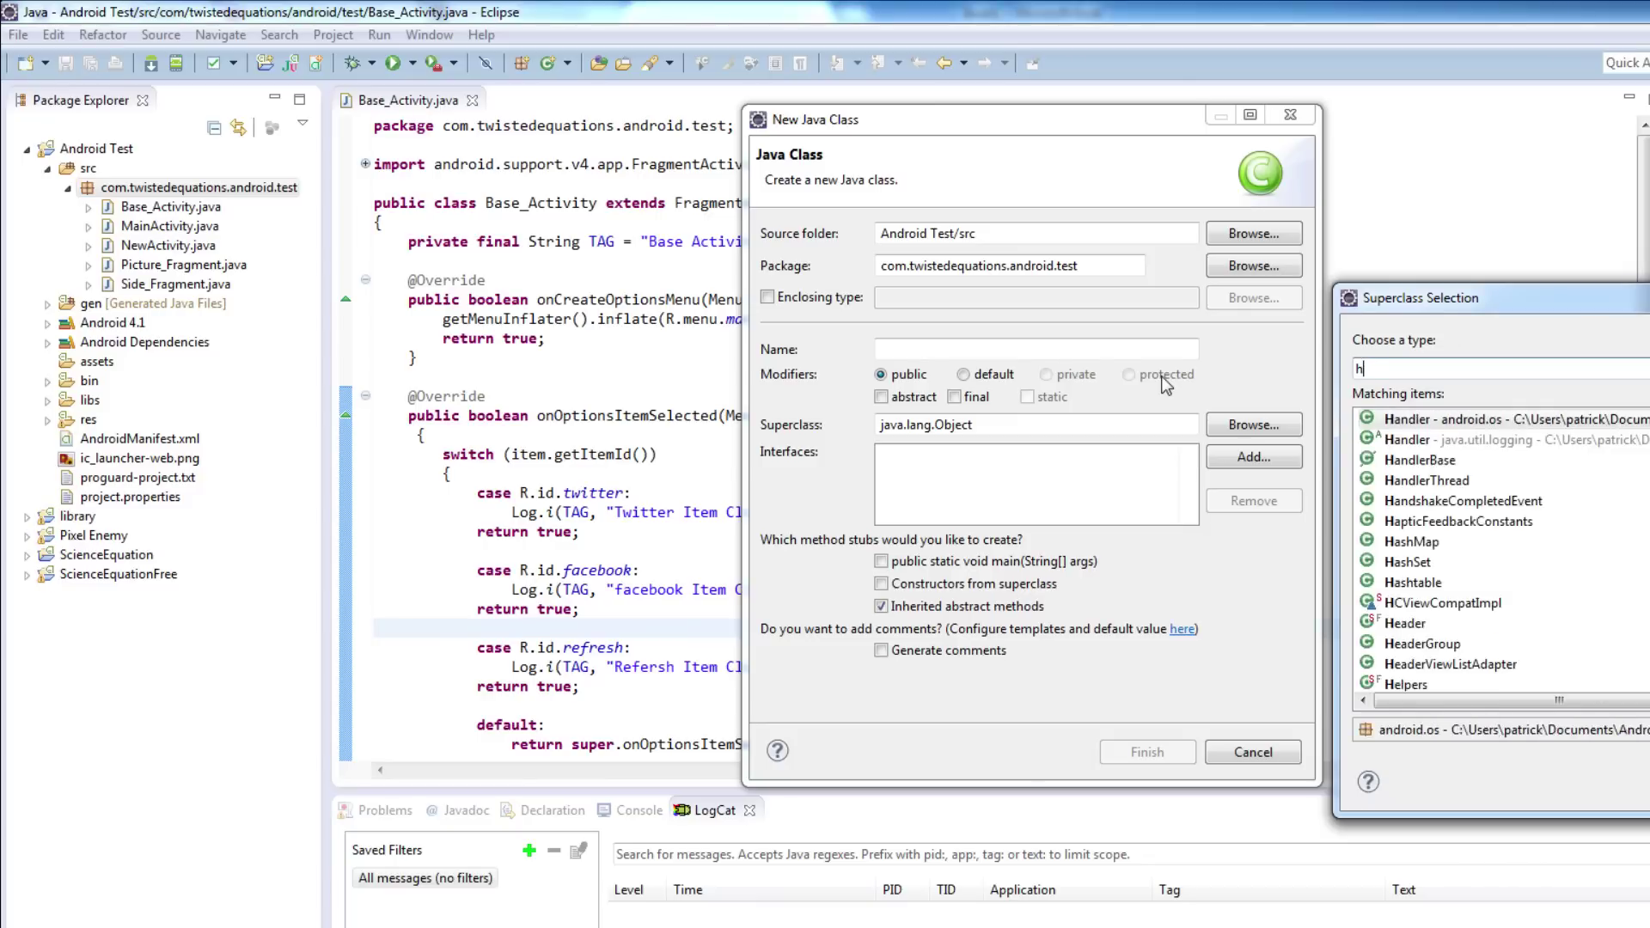
type("elper")
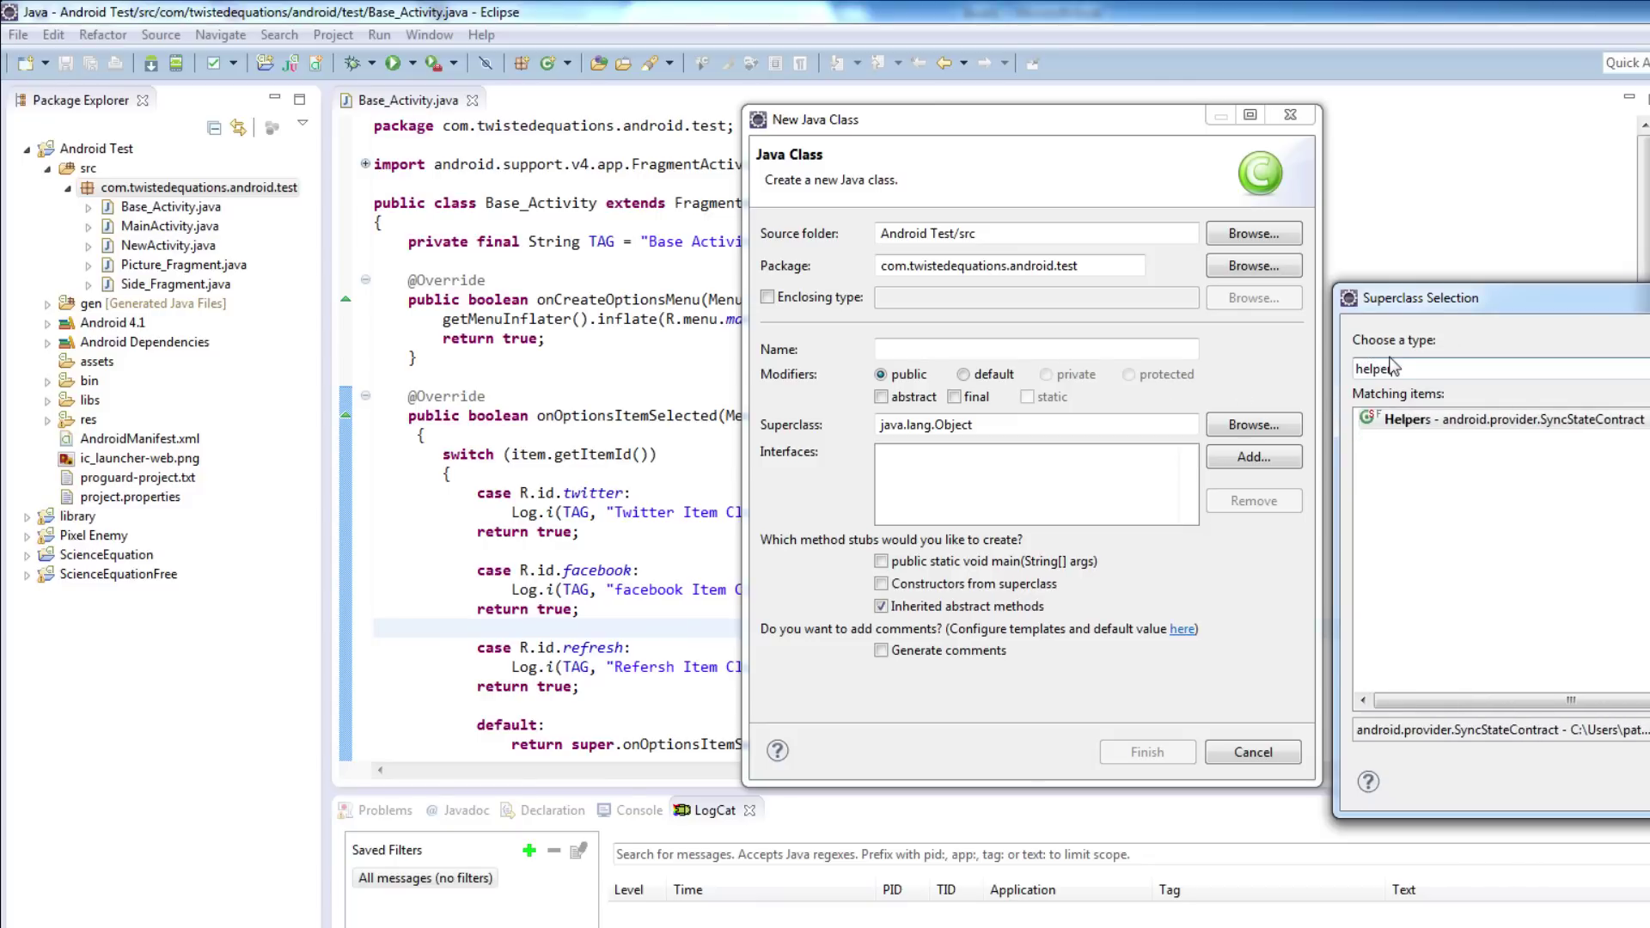
Choose SQLiteOpenHelper as the superclass and create the class named DbHelper.
key("BackSpace")
key("BackSpace")
key("BackSpace")
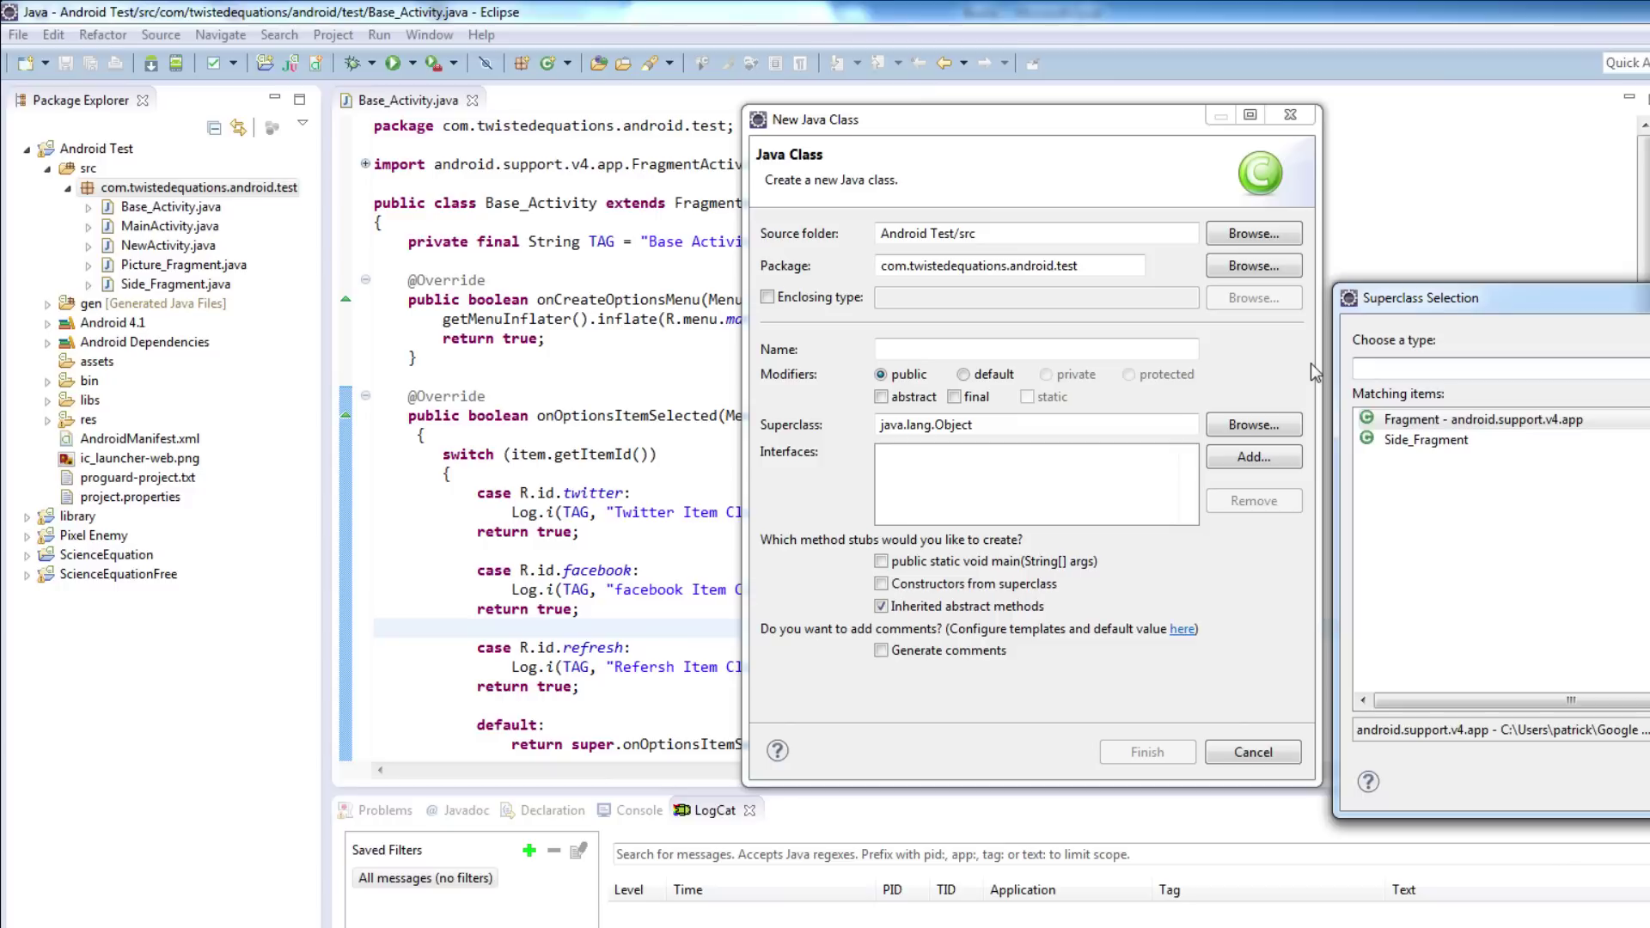
type("Dat")
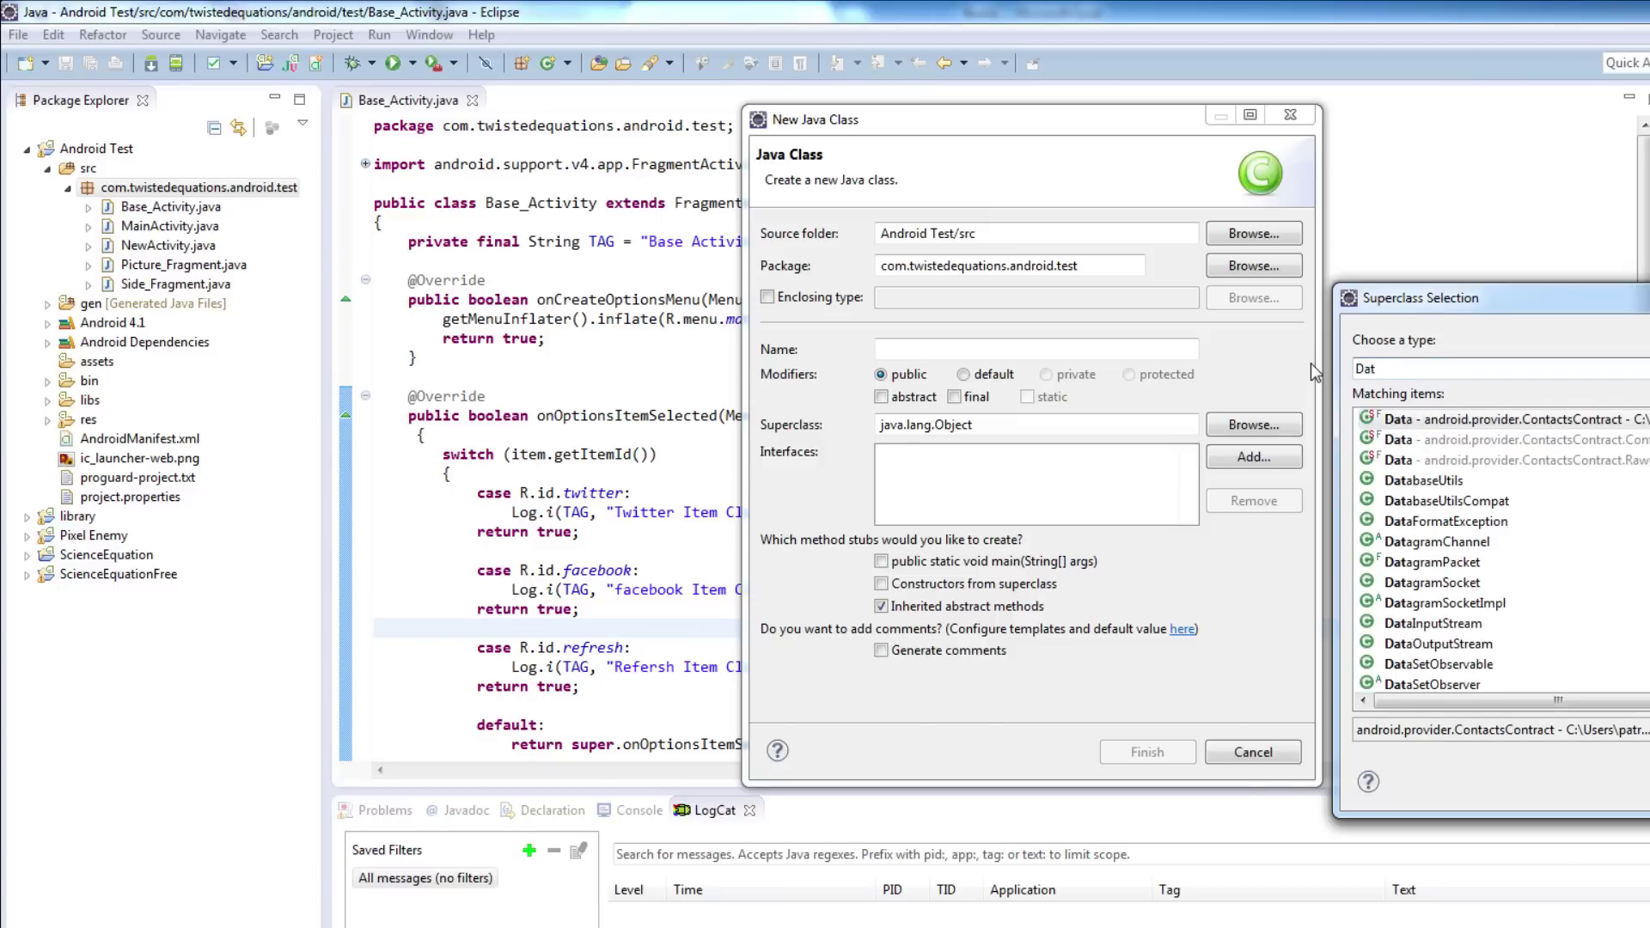
type("ab")
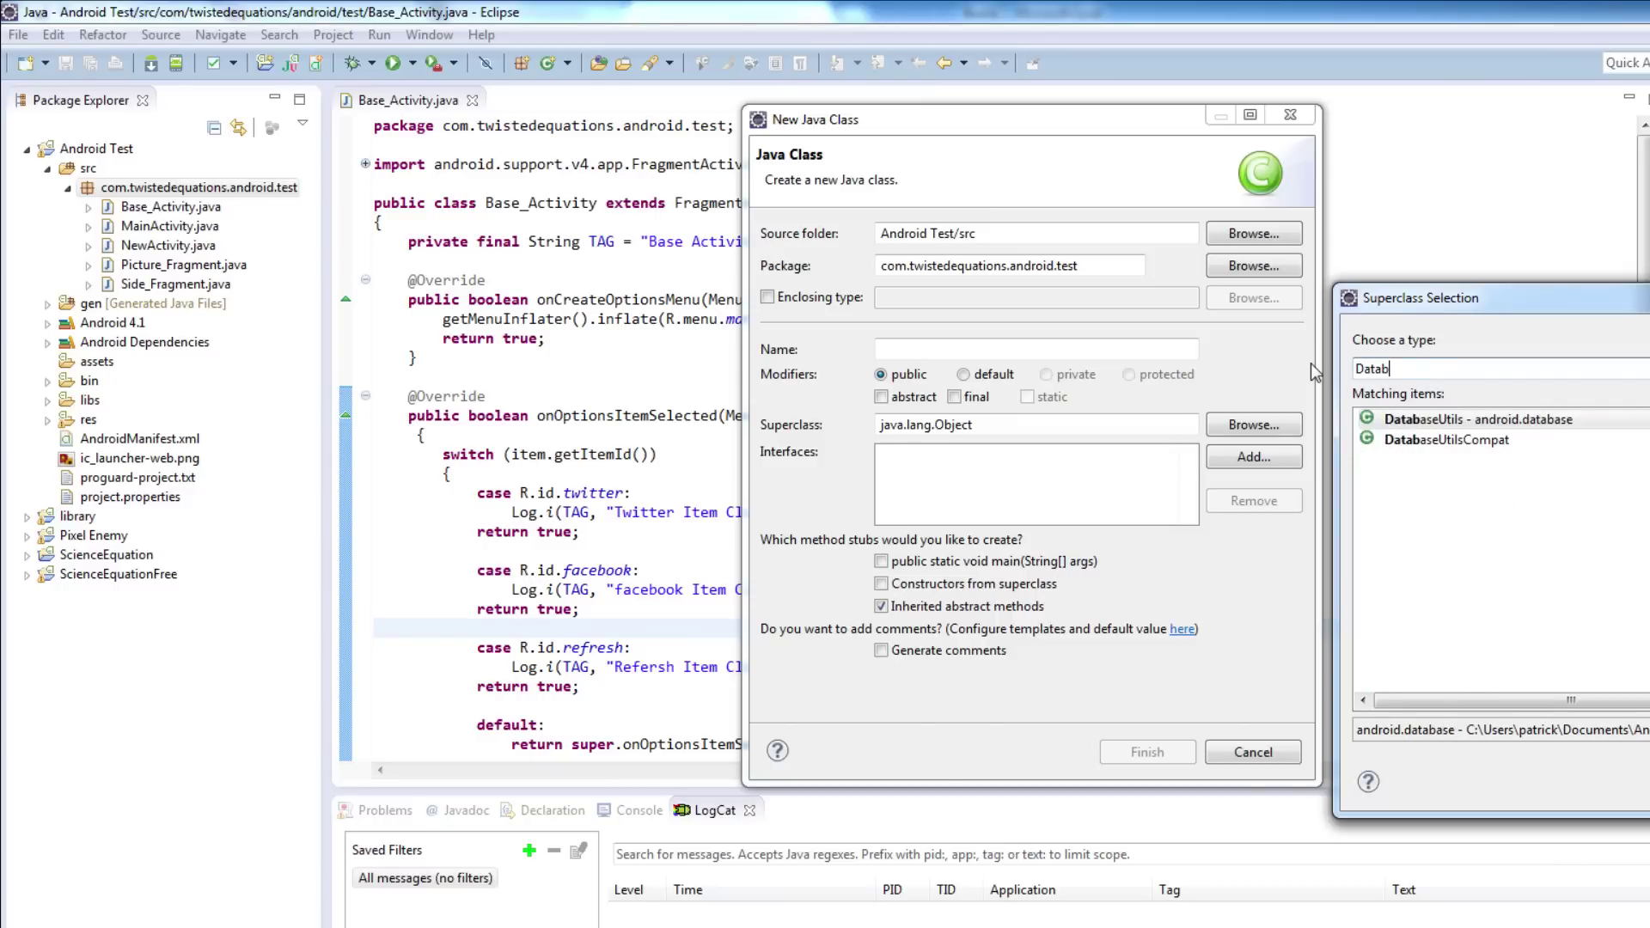
key("BackSpace")
key("BackSpace")
key("BackSpace")
key("BackSpace")
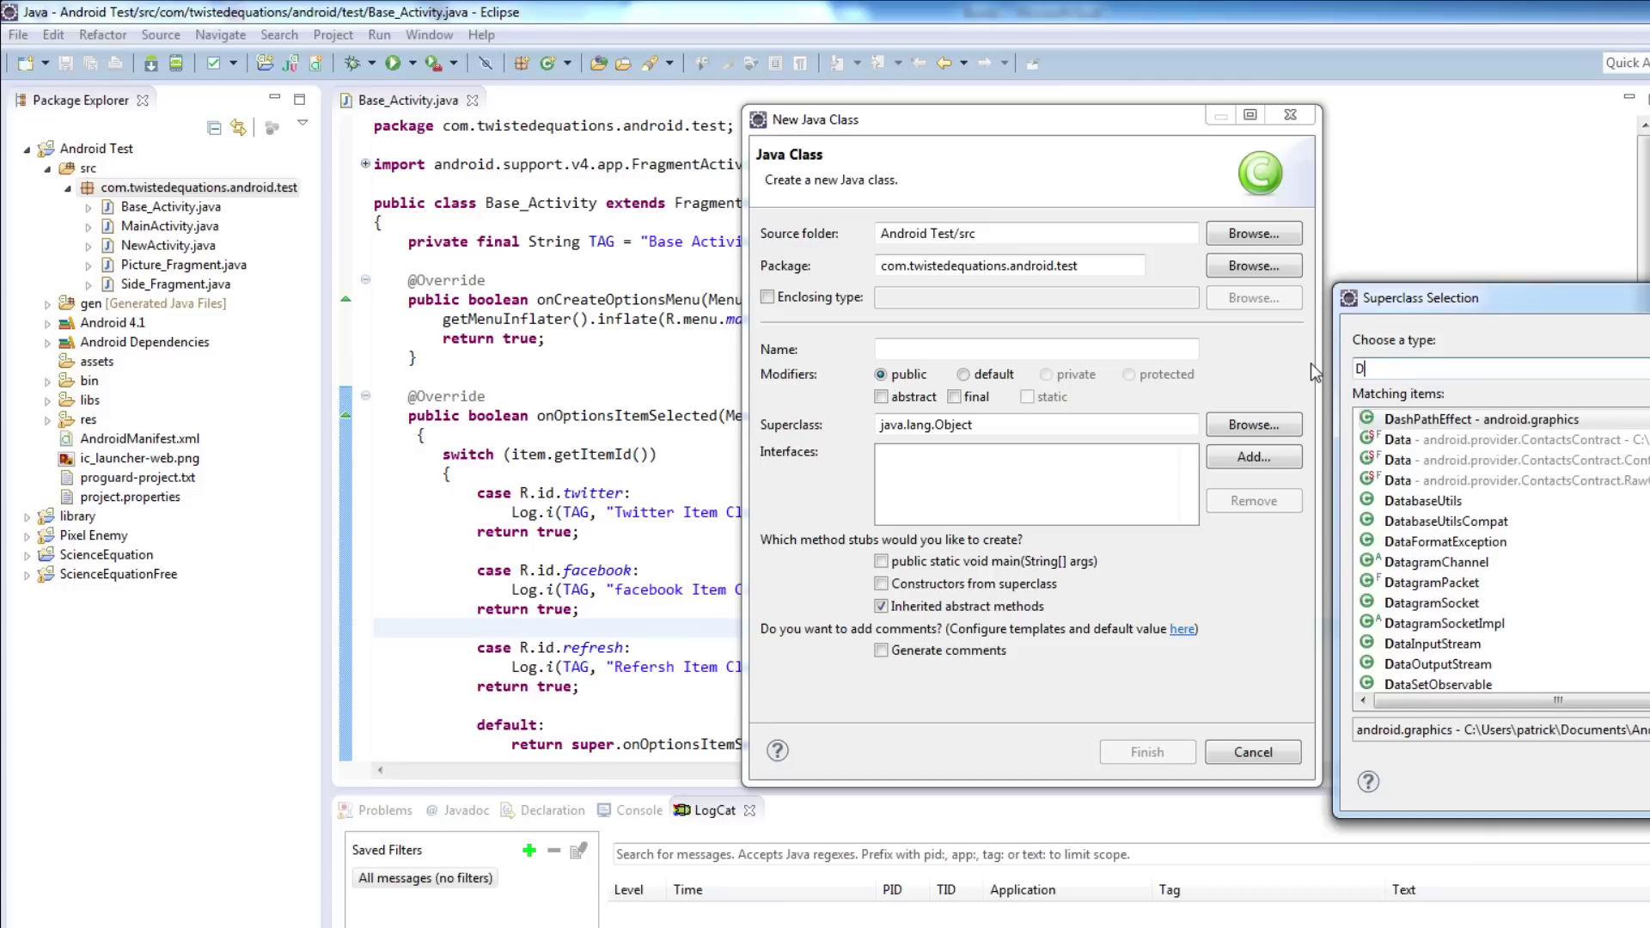
type("bu")
key("BackSpace")
key("BackSpace")
type("BC")
key("BackSpace")
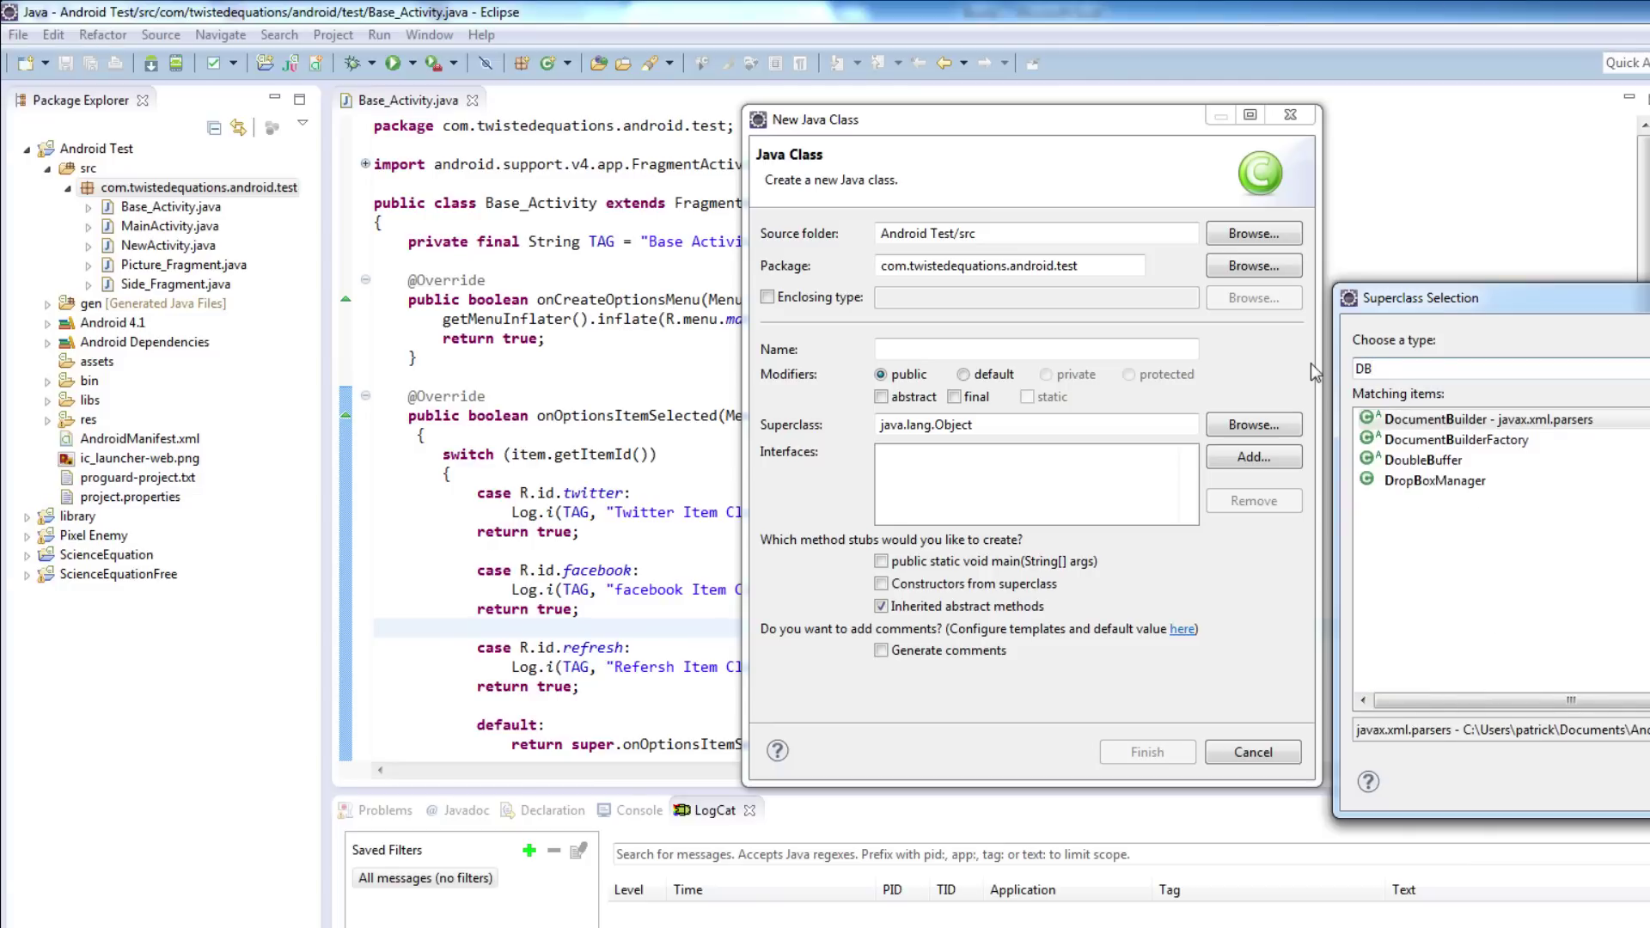
key("BackSpace")
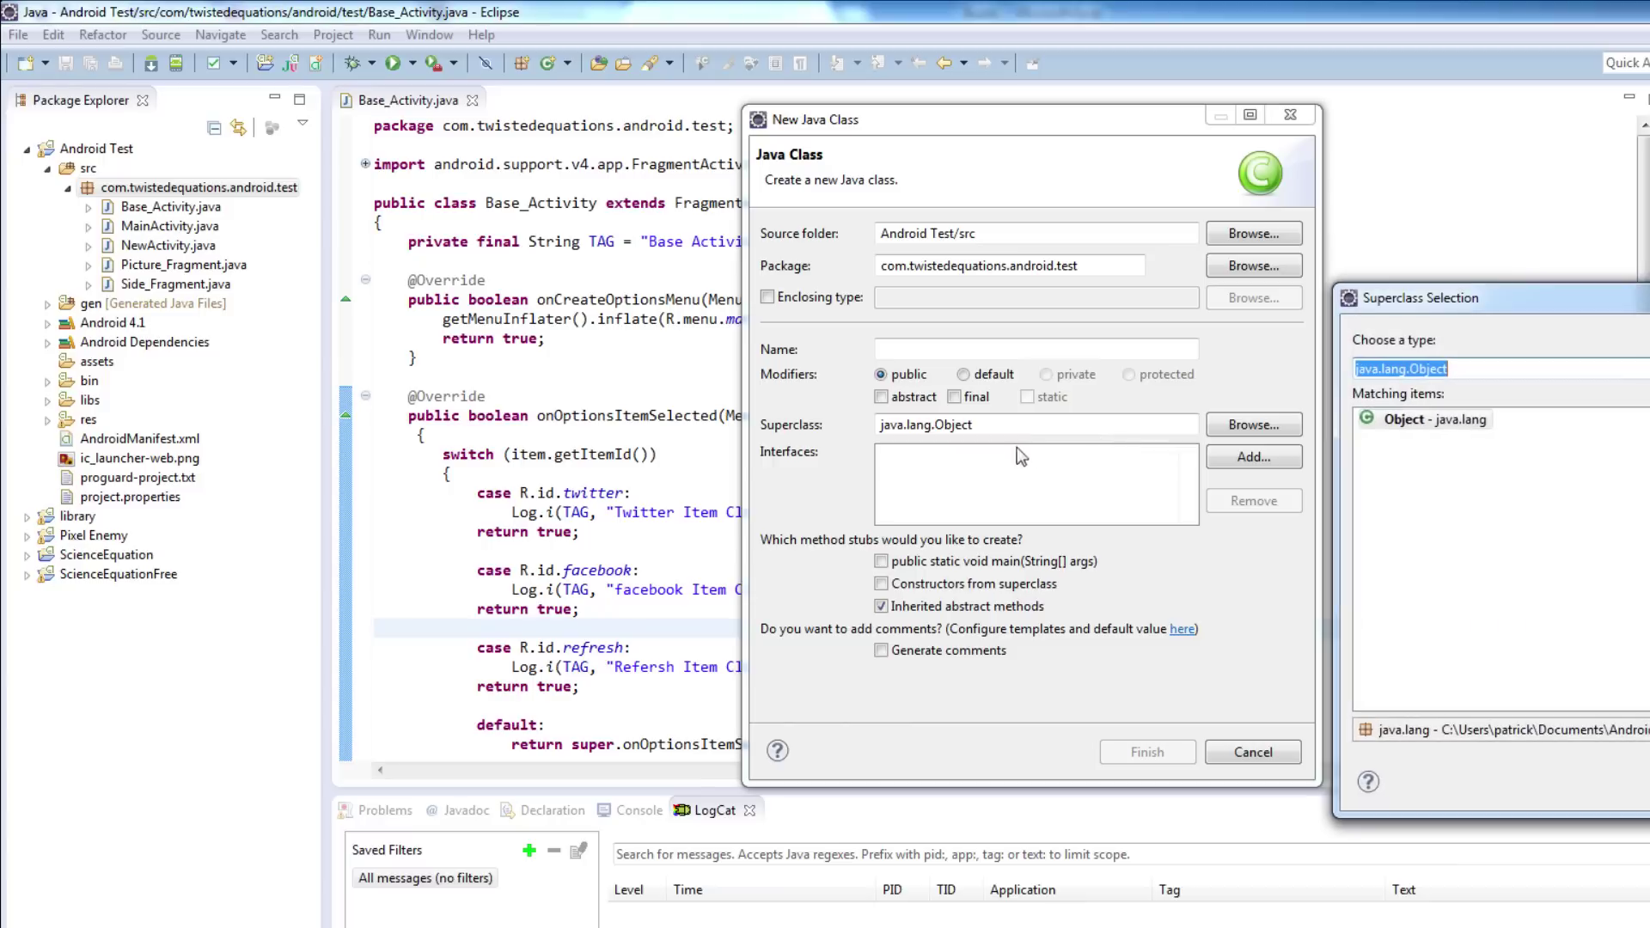
type("S")
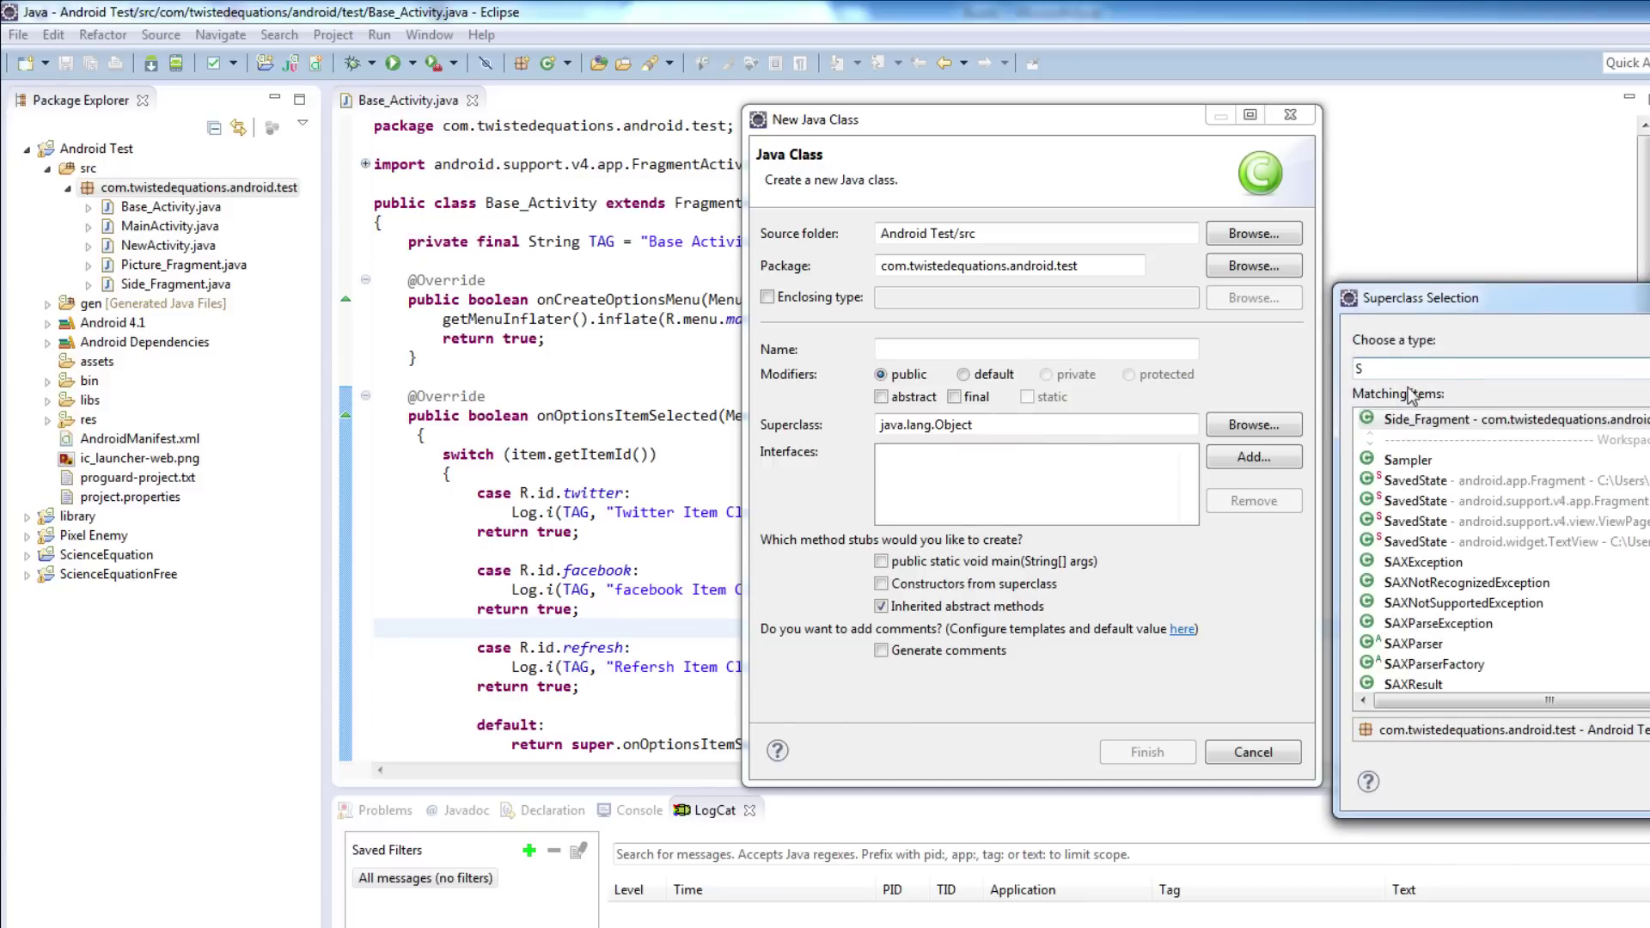
type("QL")
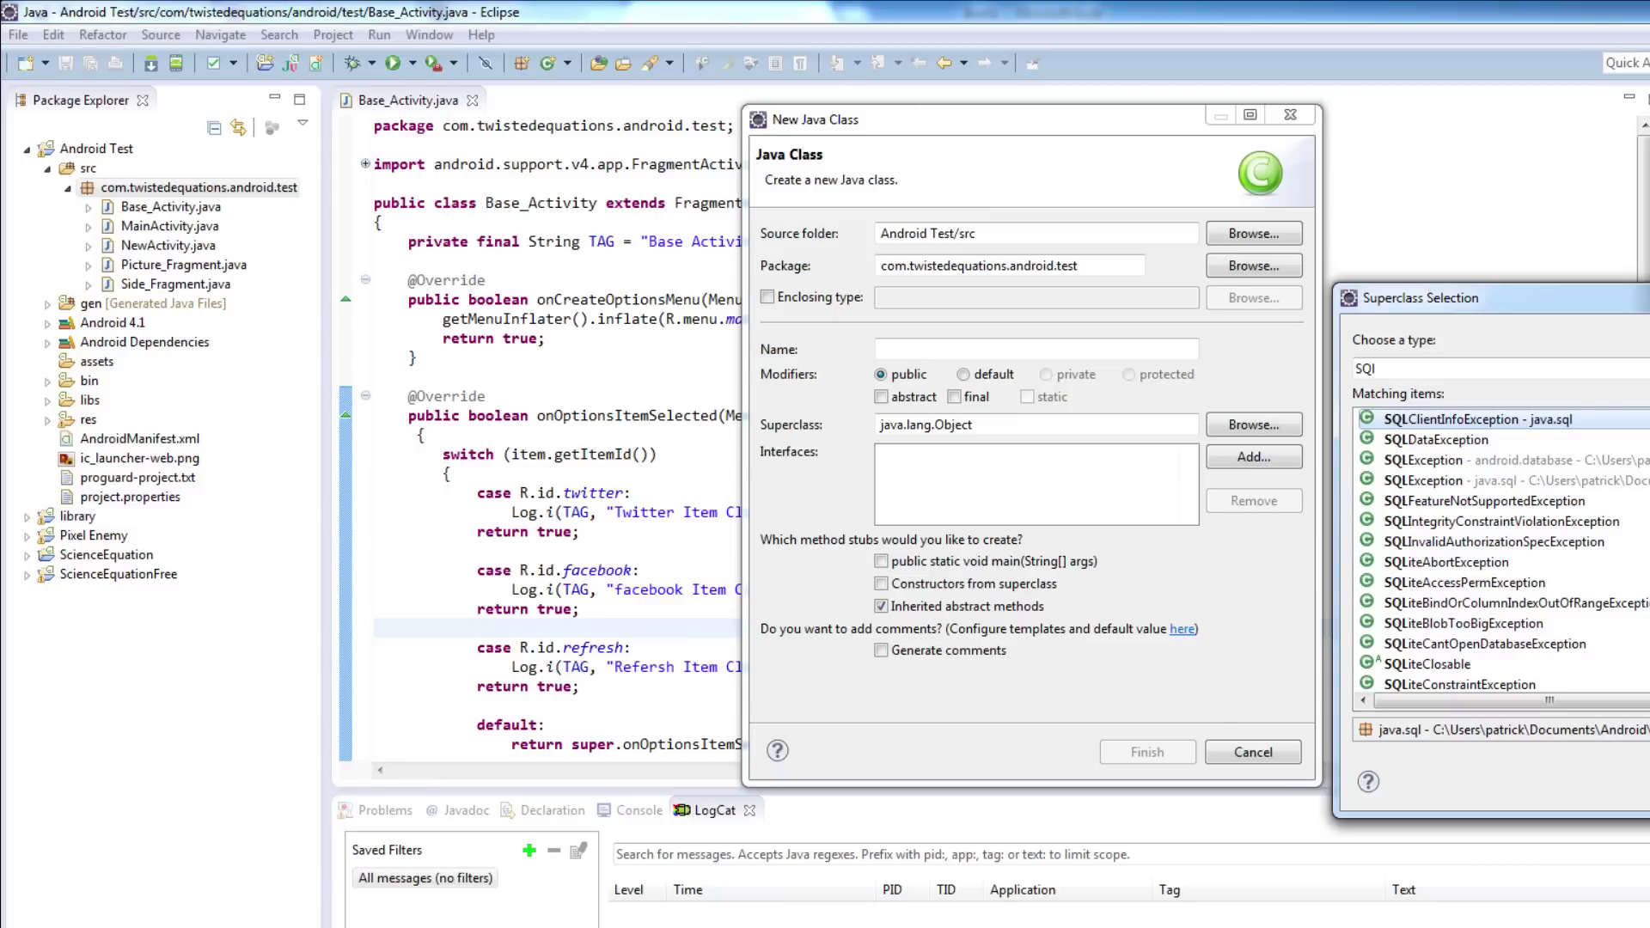
type("o")
key("BackSpace")
key("BackSpace")
type("L")
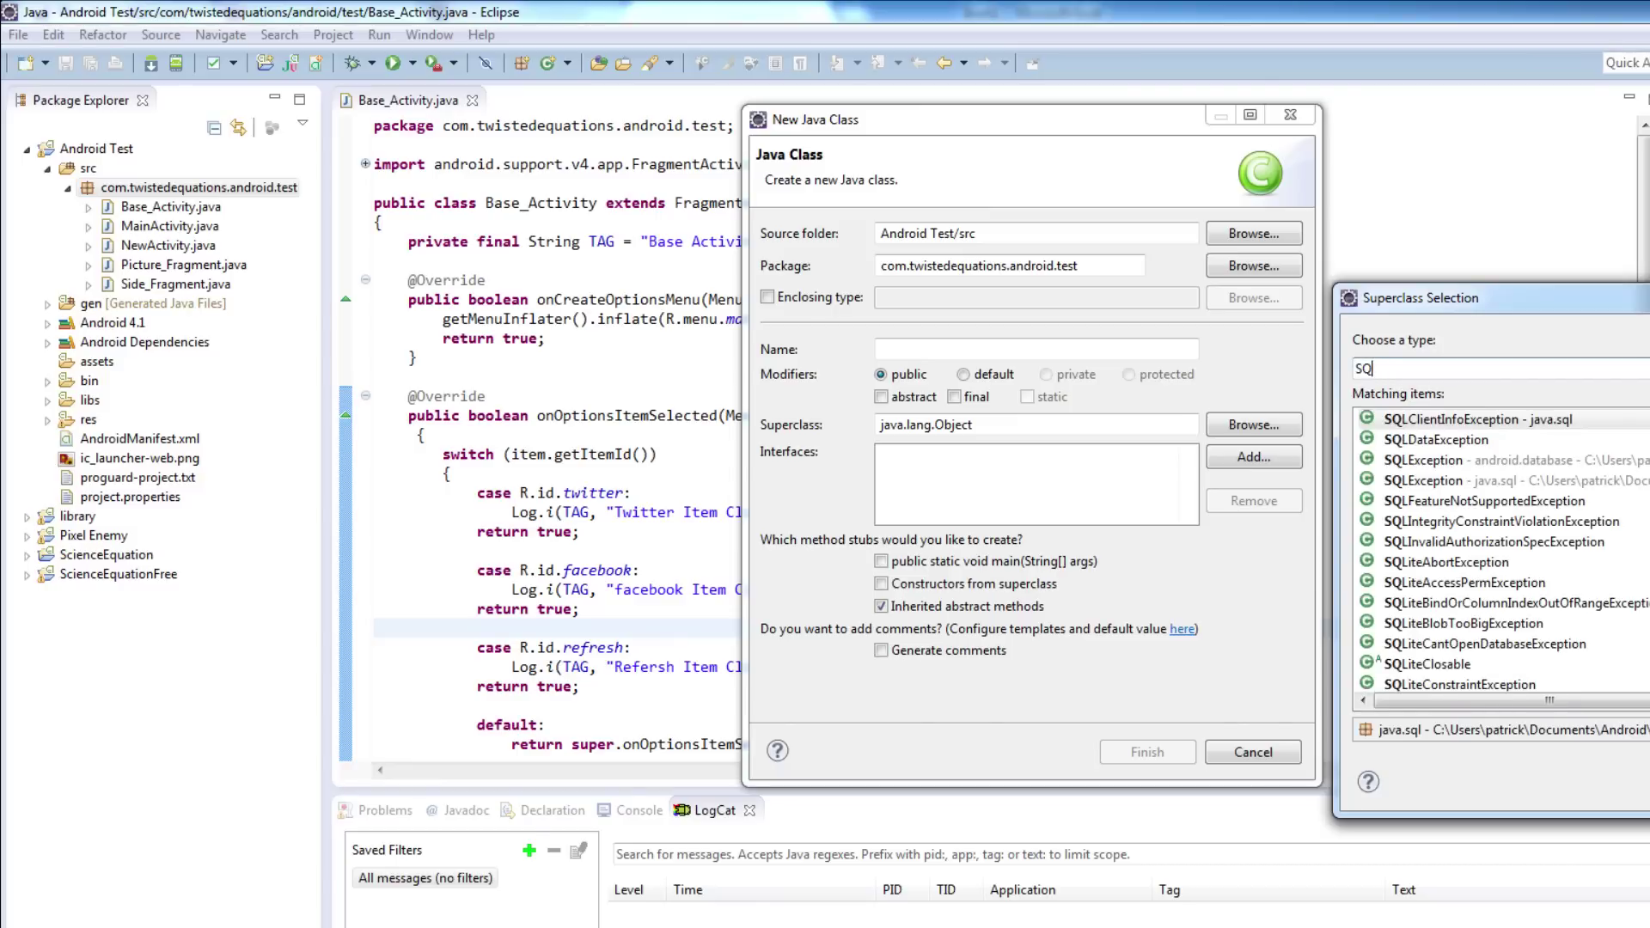
type("o")
key("BackSpace")
type("O")
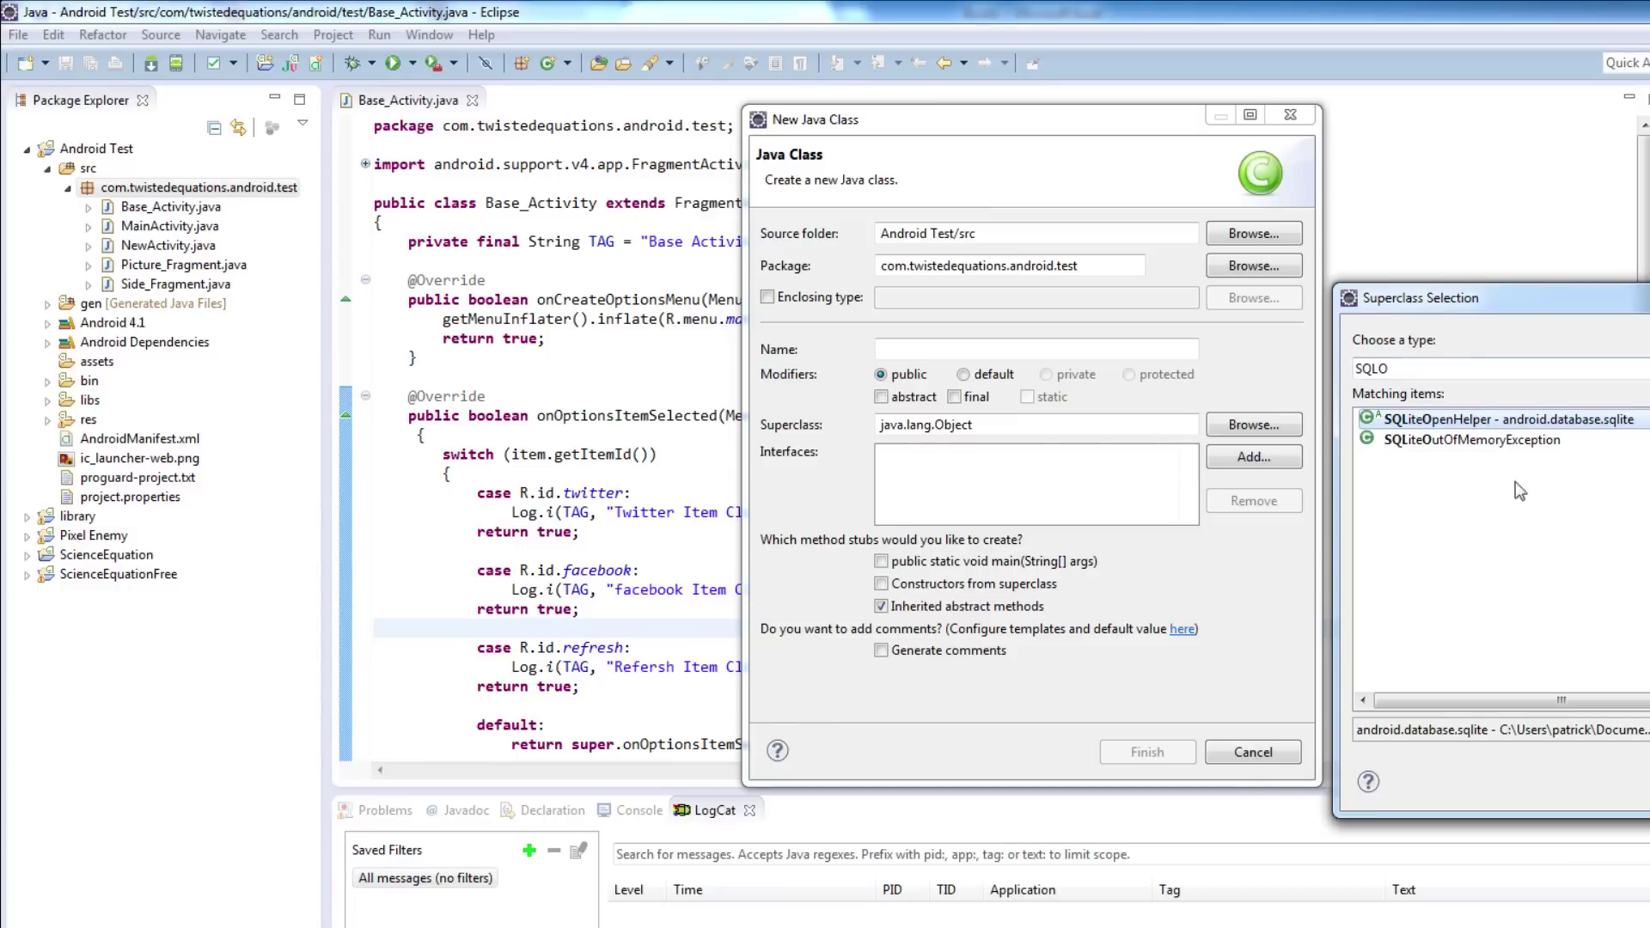
key("Return")
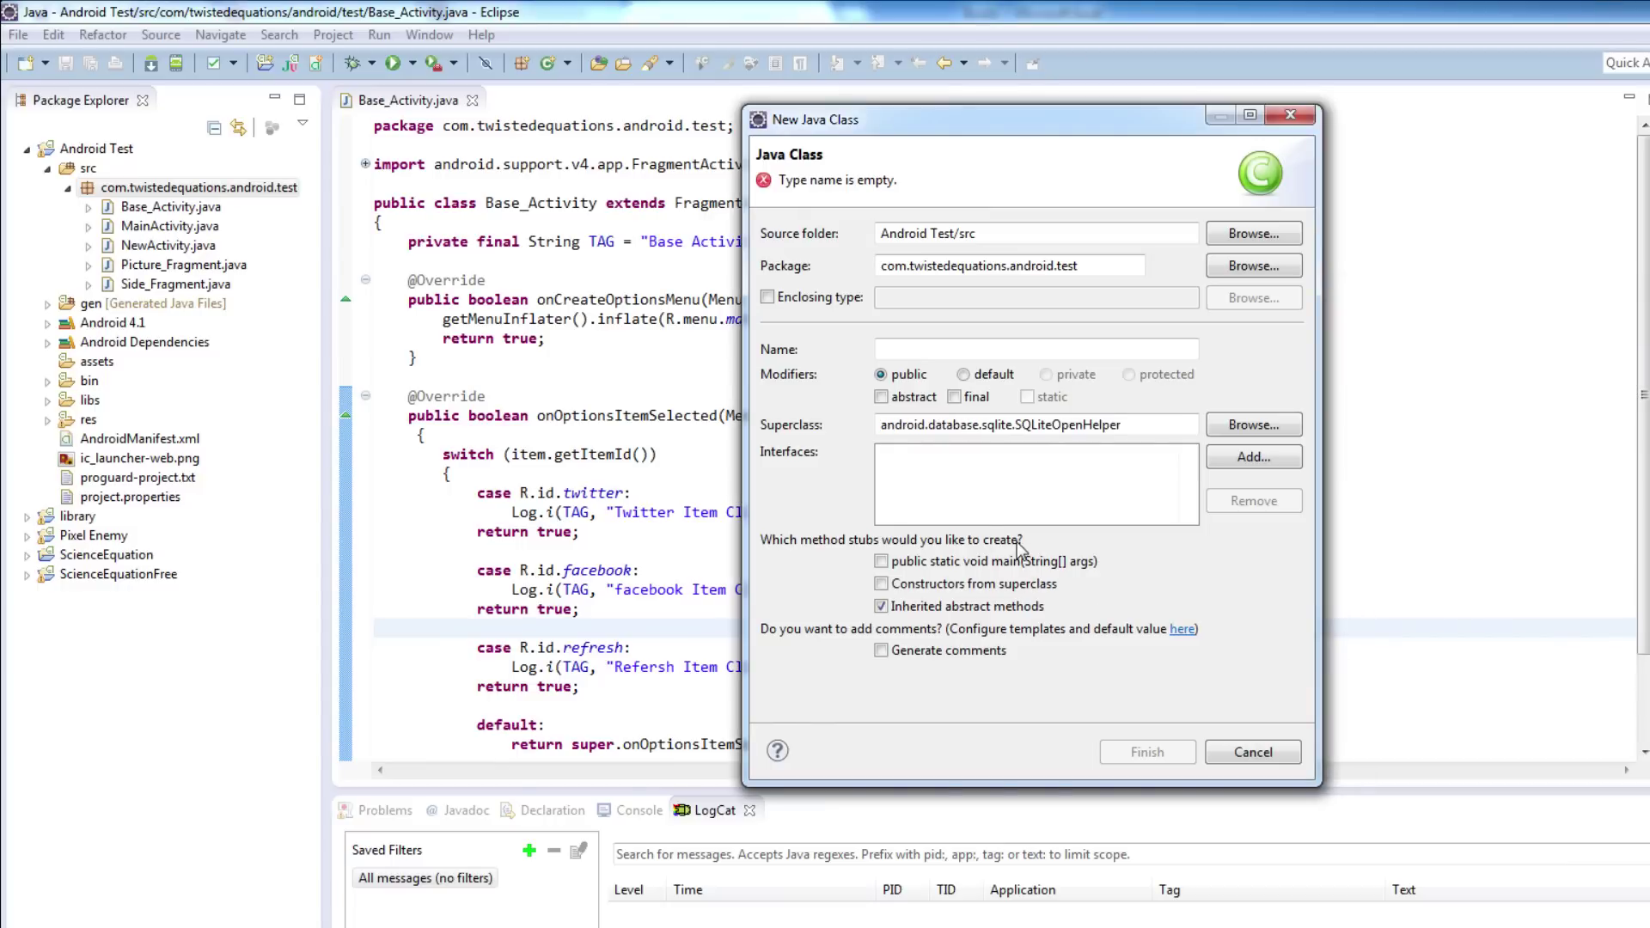
left_click(889, 348)
type("DbHelper")
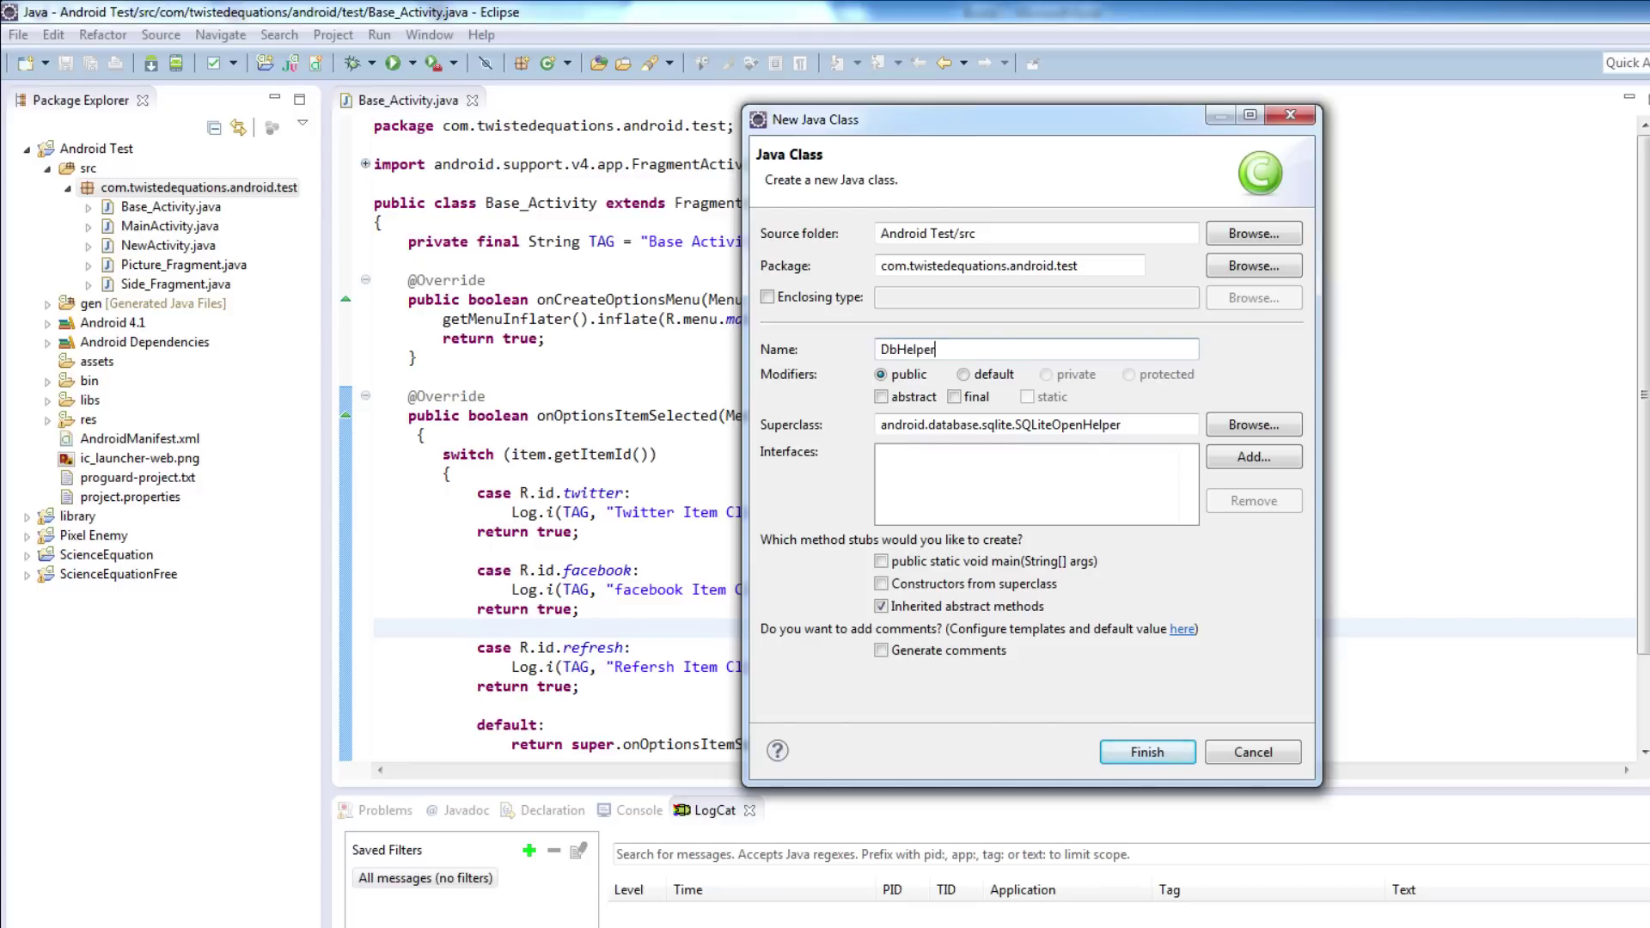
left_click(1158, 746)
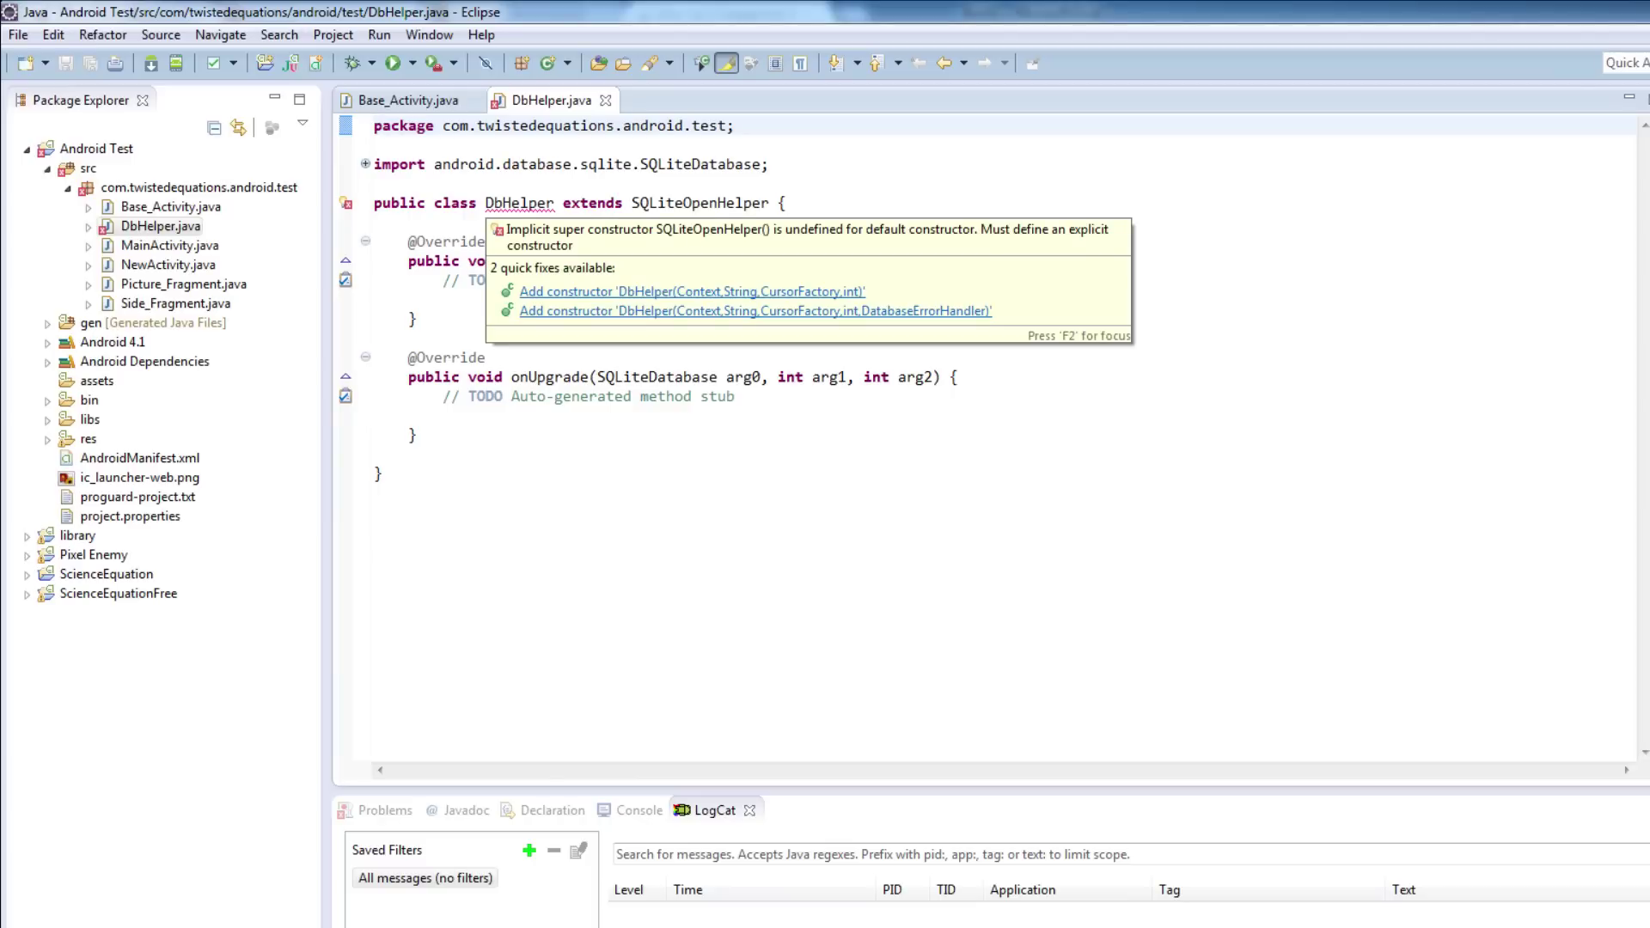
Add the DbHelper(Context, String, CursorFactory, int) constructor without its TODO comment, and save.
left_click(554, 293)
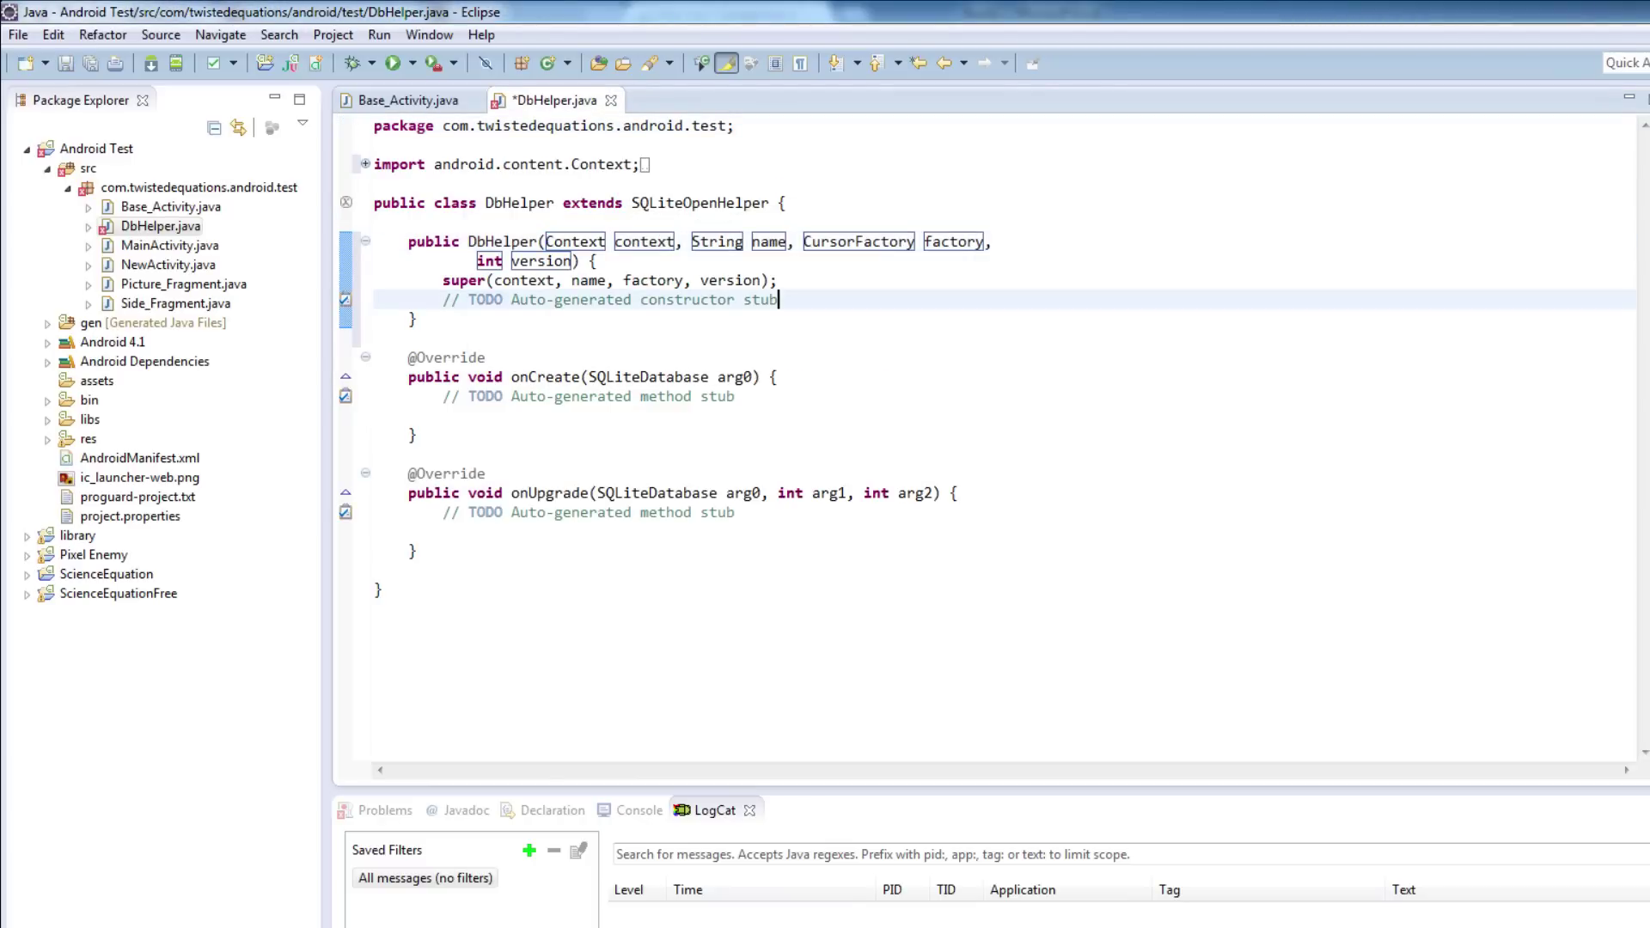
mouse_move(374, 300)
left_mouse_down()
mouse_move(413, 319)
mouse_move(776, 299)
left_mouse_up()
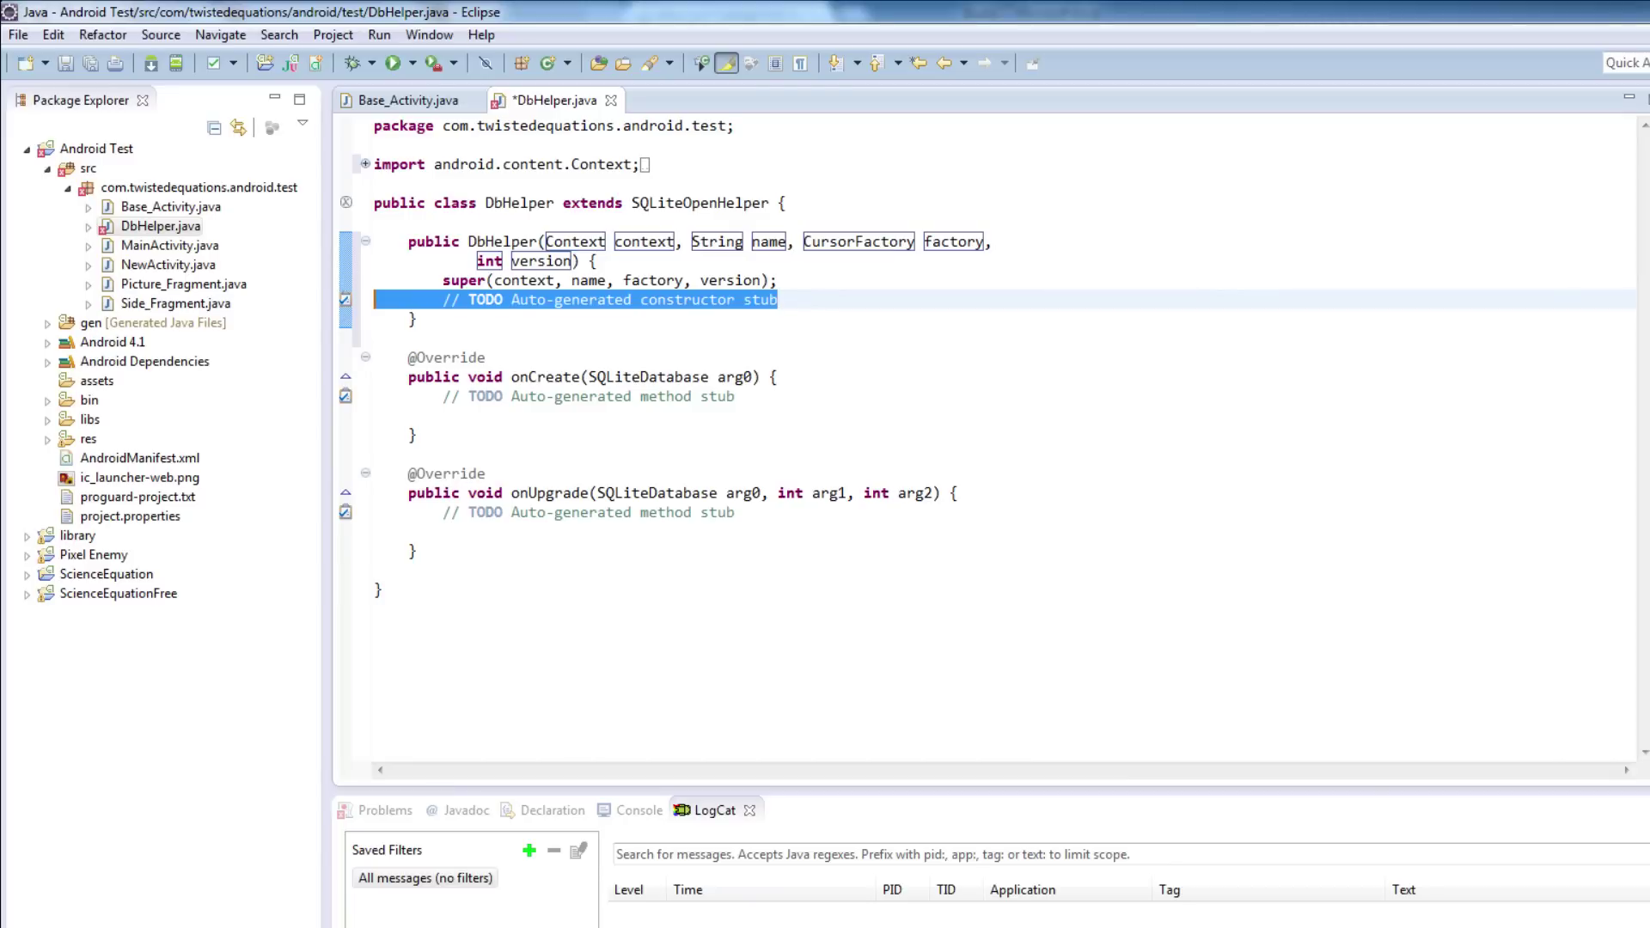
key("BackSpace")
key("BackSpace")
left_click(64, 62)
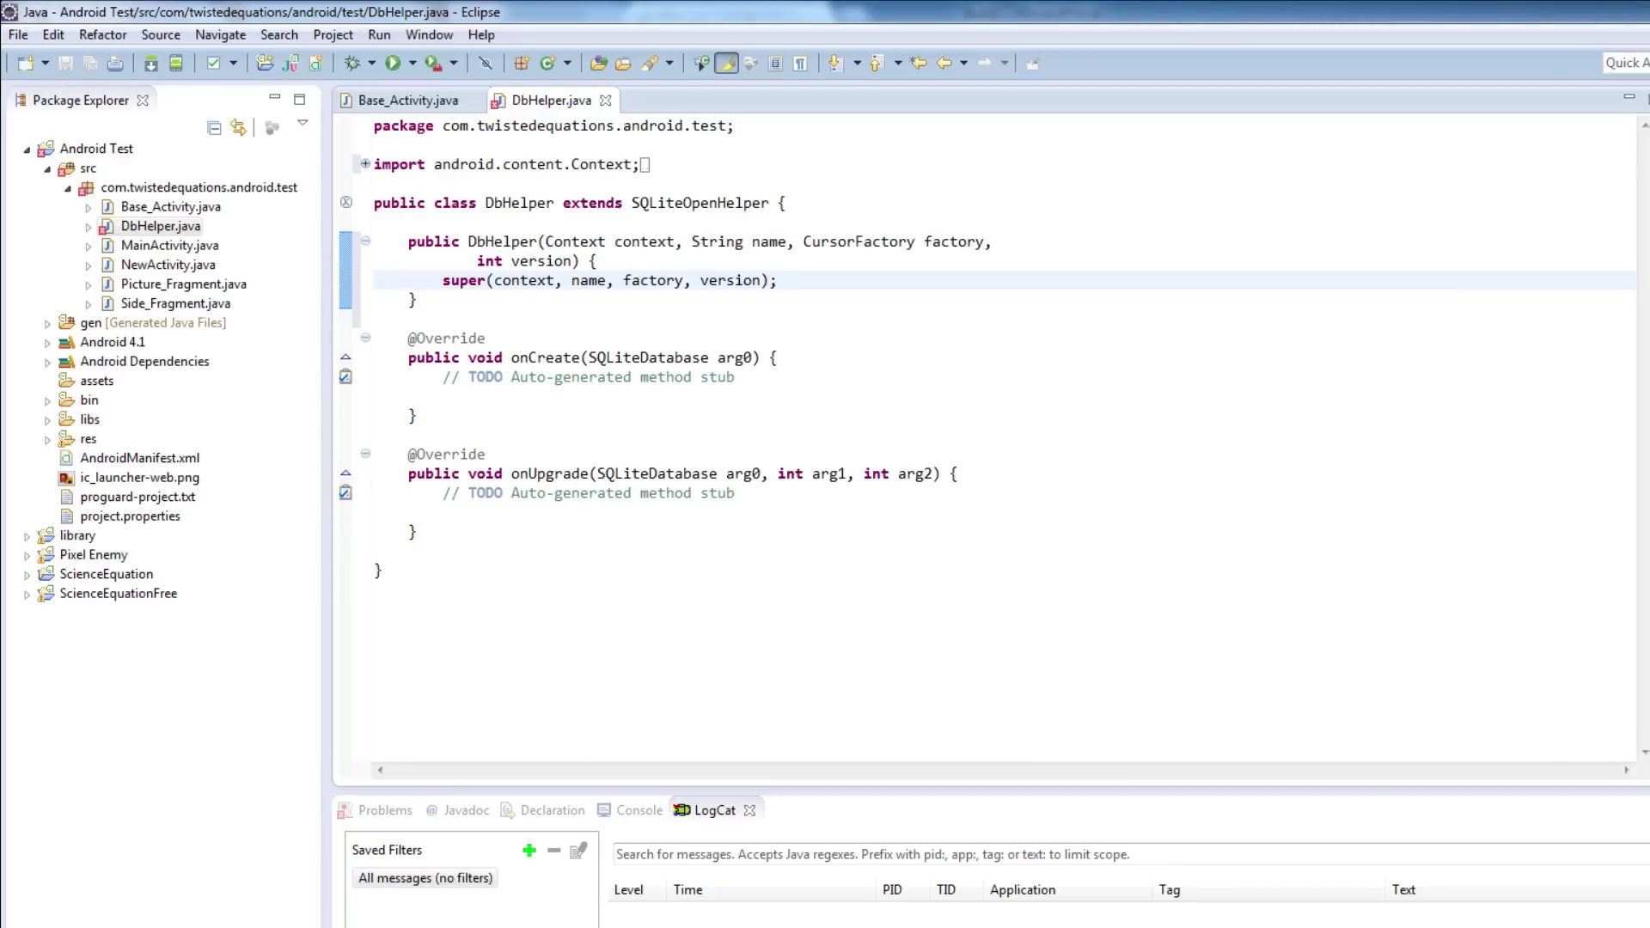
Open a blank line at the top of the DbHelper class body.
left_click_drag(443, 377, 735, 377)
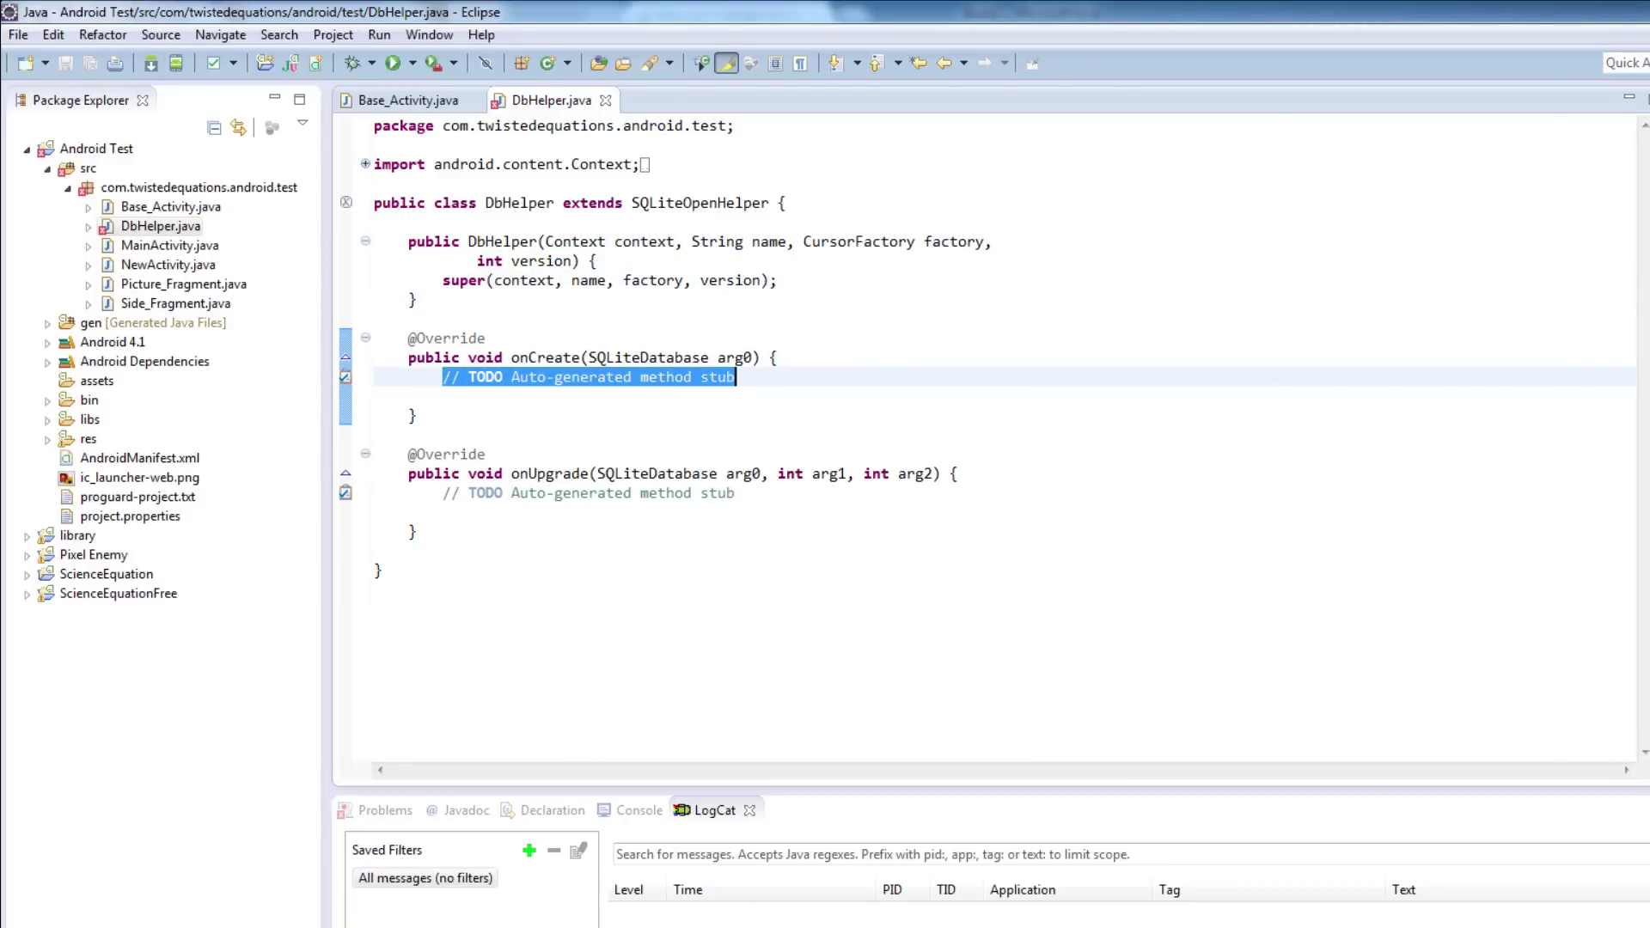
left_click(787, 202)
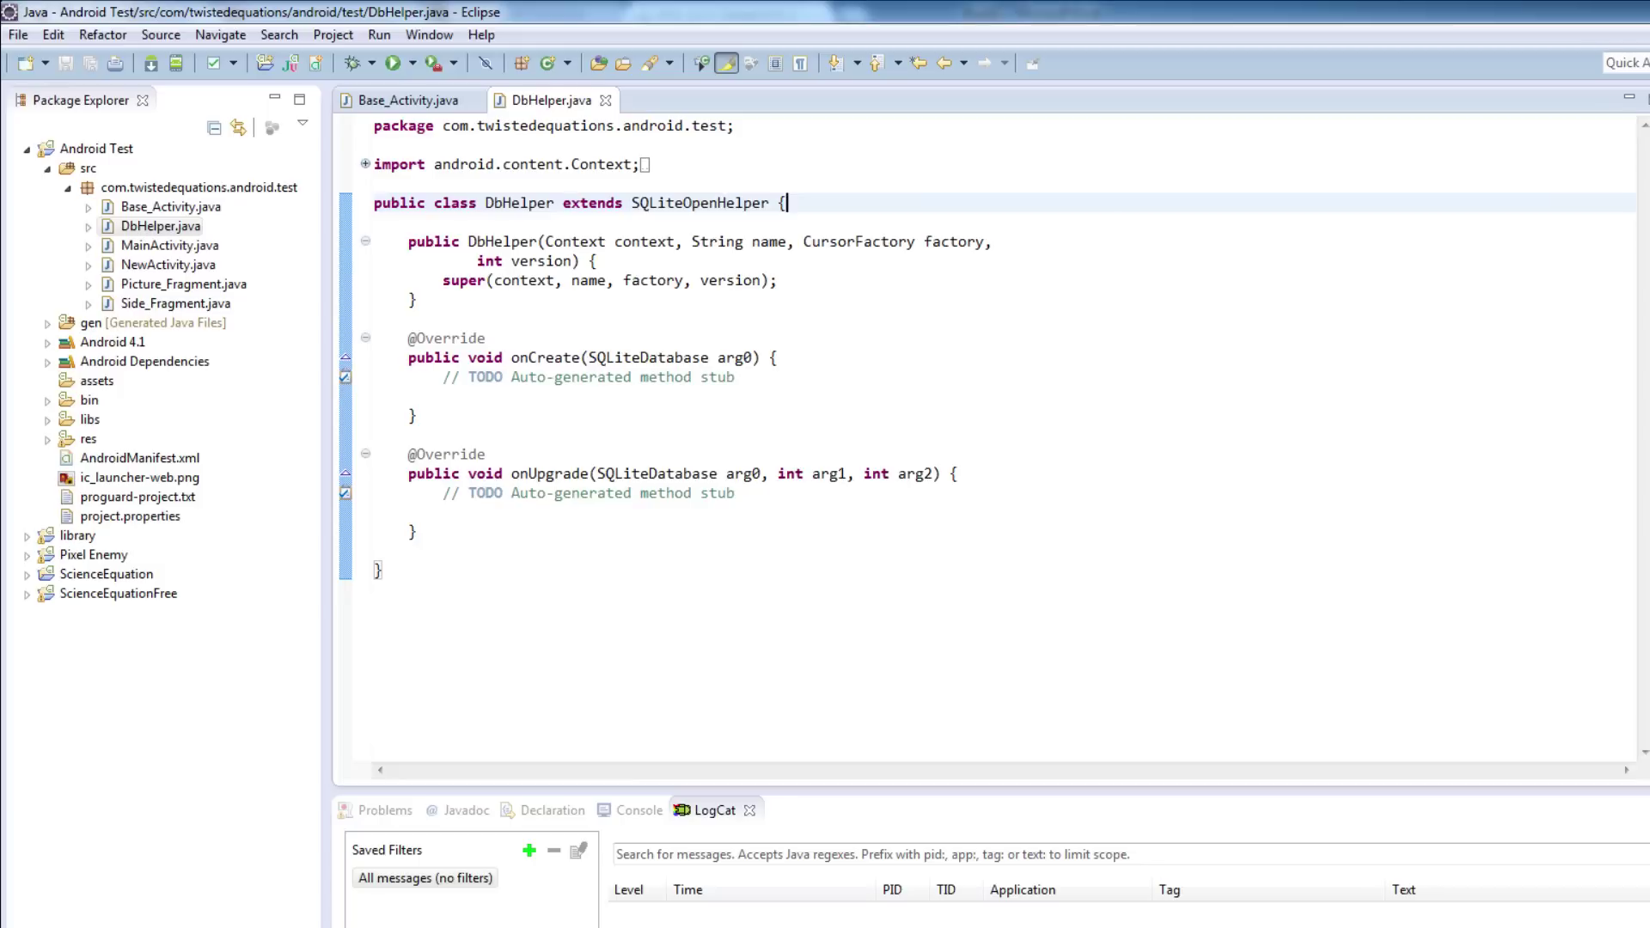
key("Return")
key("Return")
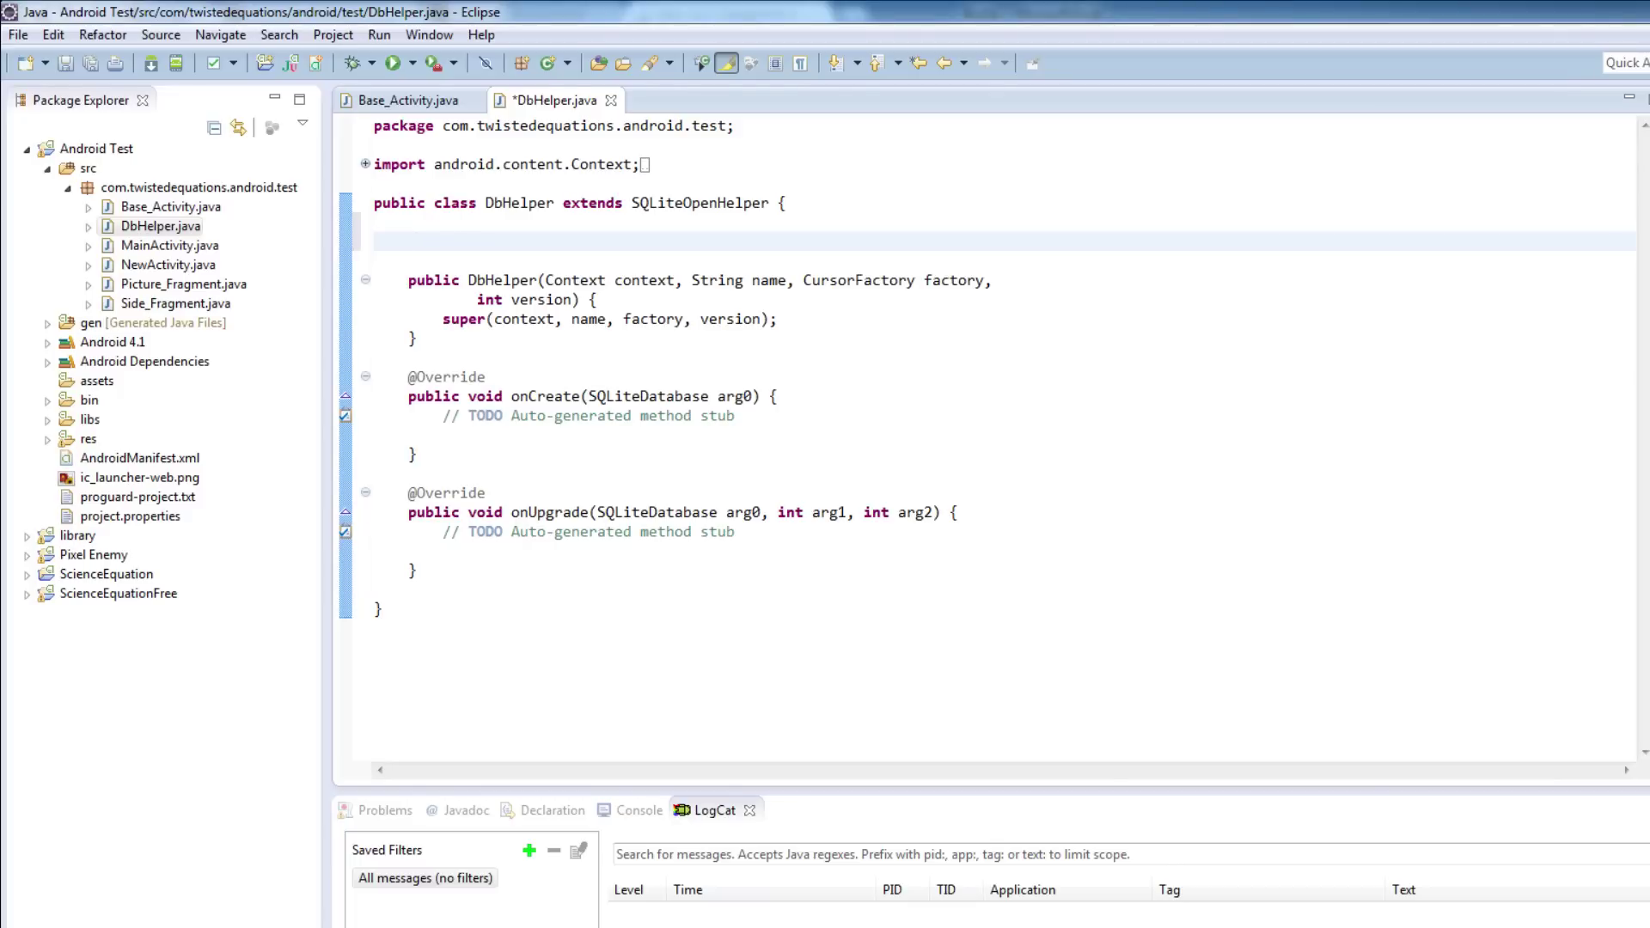
type("p")
type("ublic s")
type("tatic final Stri")
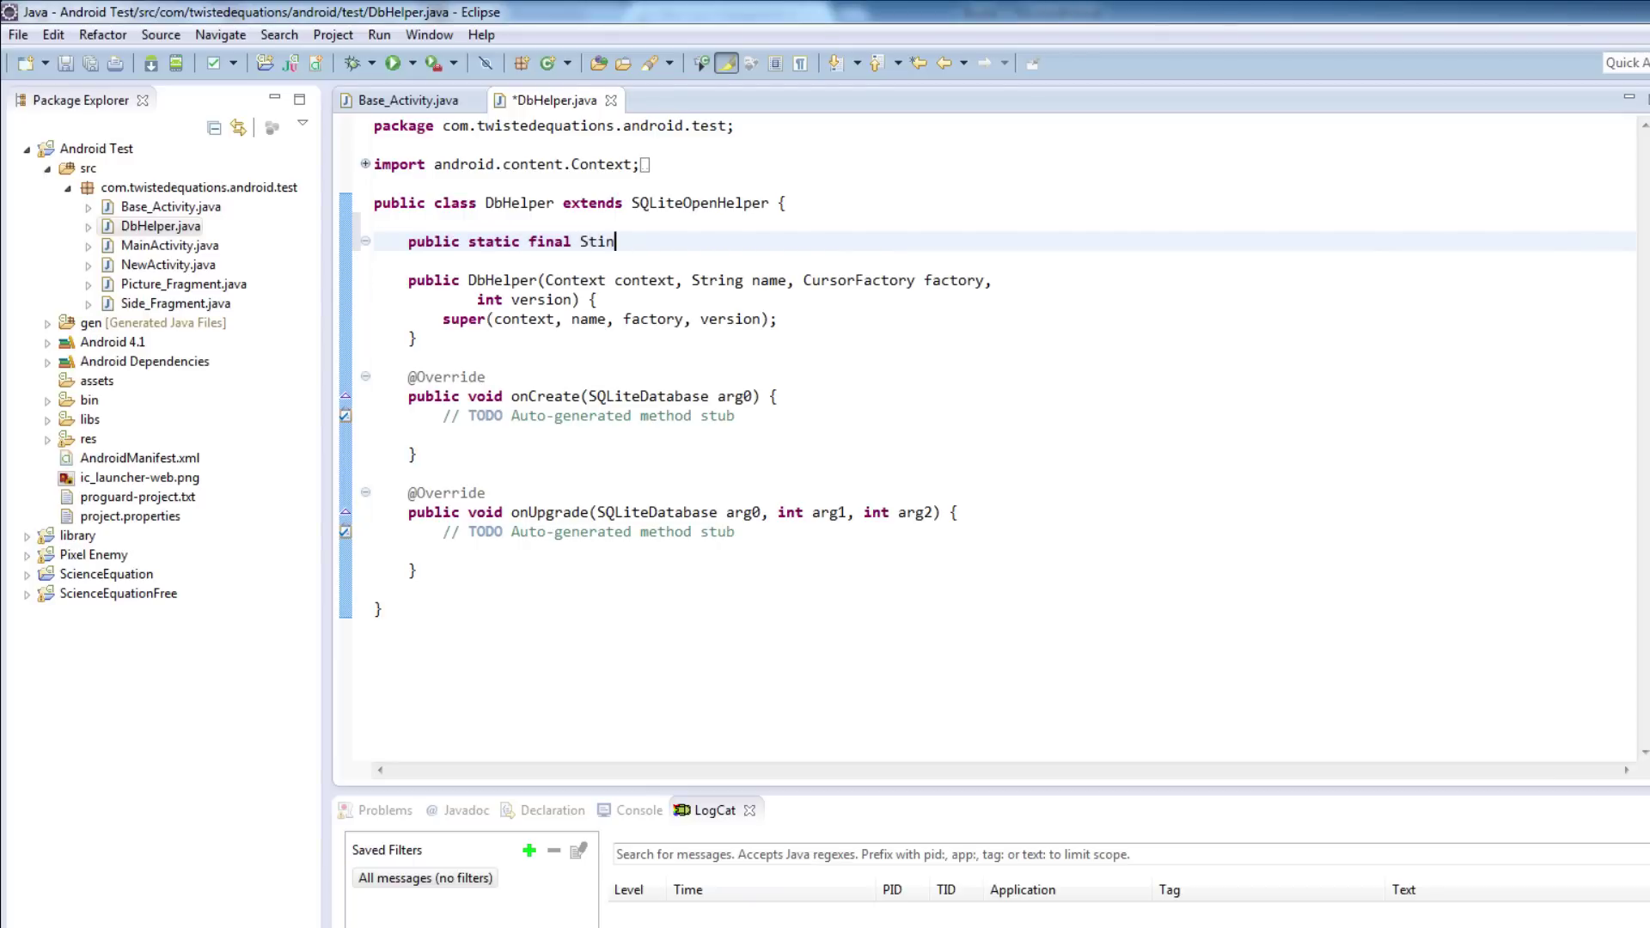
type("n")
Finish the C_ID = "_id" declaration and select the whole line.
key("BackSpace")
key("BackSpace")
key("BackSpace")
type("ri")
type("n")
type("g C")
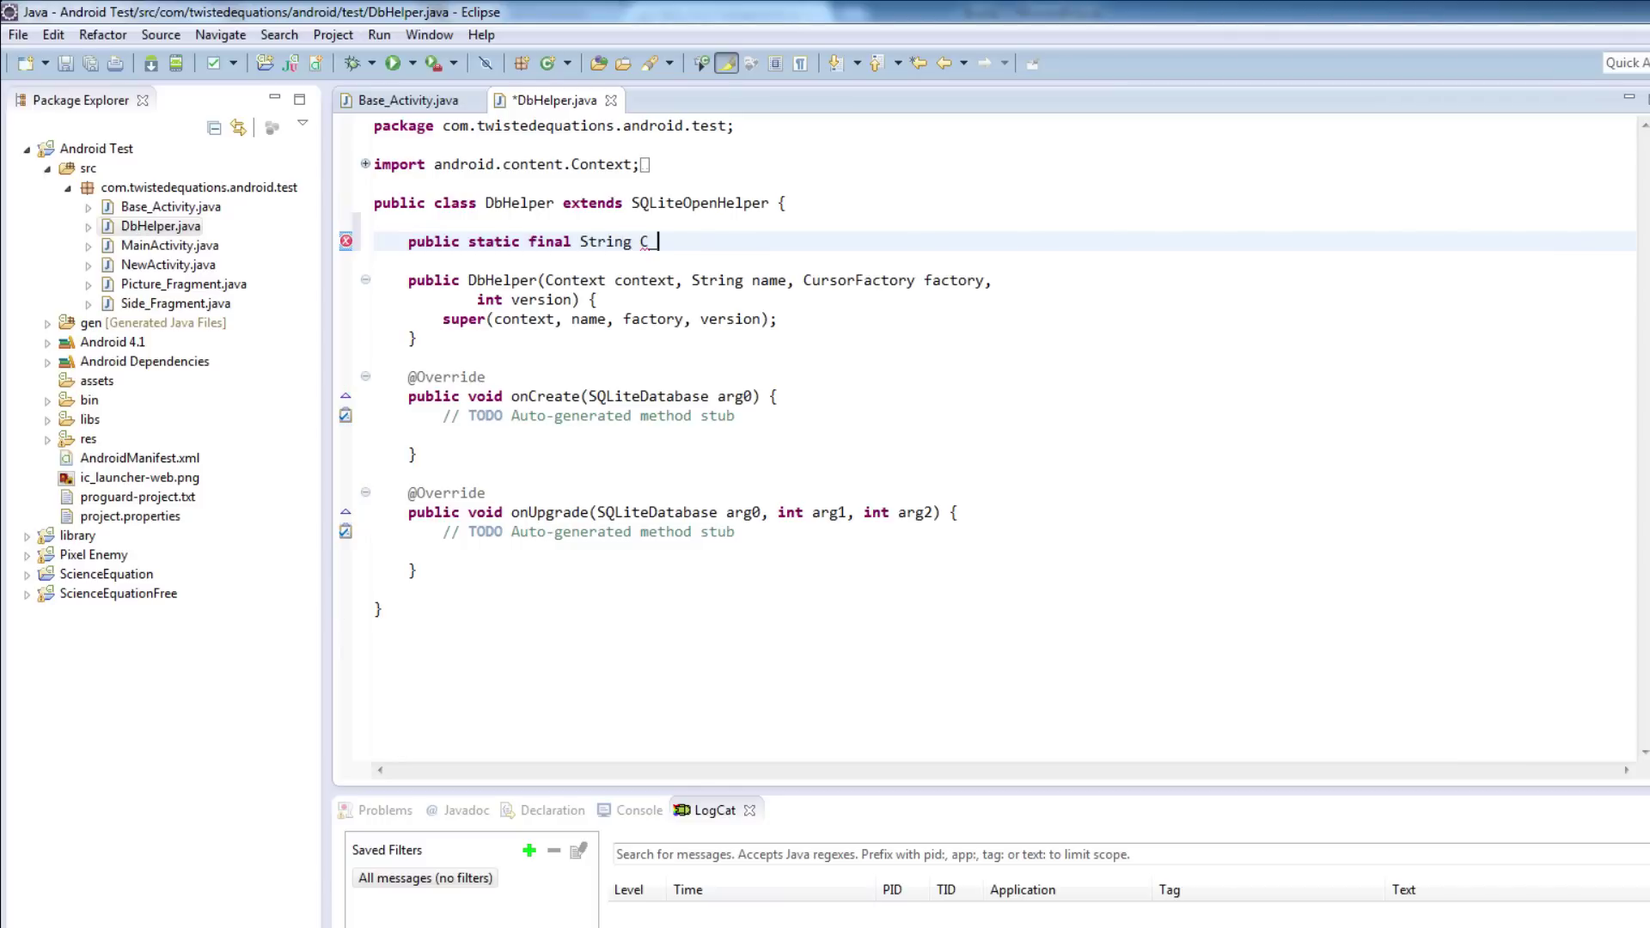
type("_ID = ")
type("\"")
type("id\";")
key("Left")
key("Left")
key("Left")
type("_")
key("End")
key("shift+Down")
key("shift+Up")
key("shift+Home")
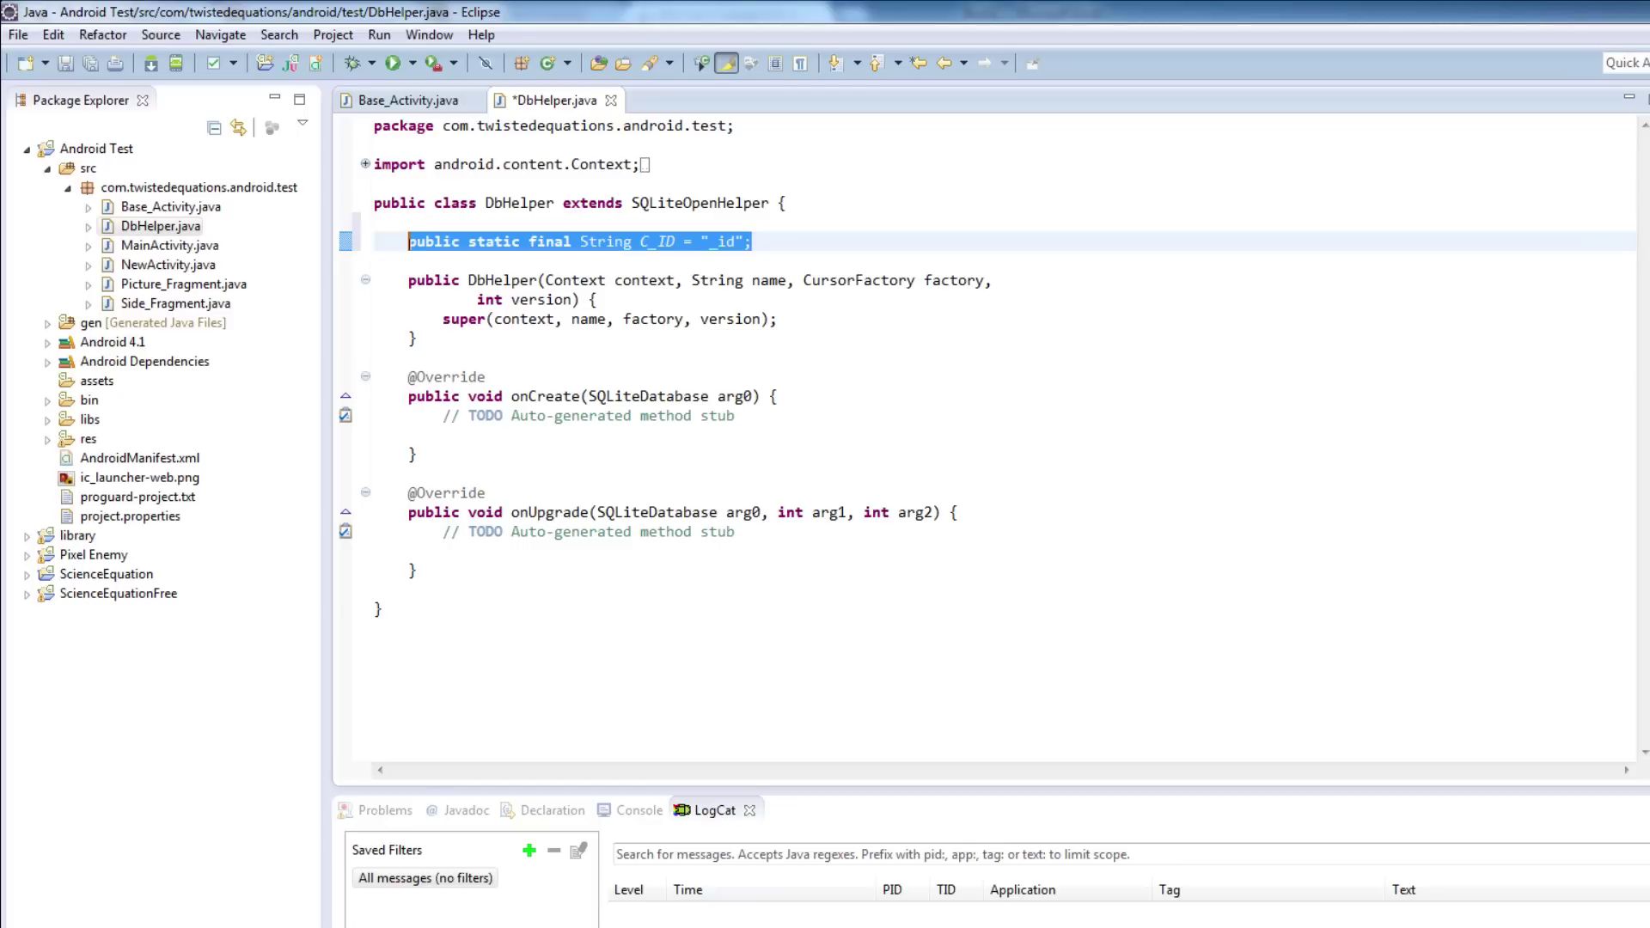
Paste four more copies of the C_ID declaration below the original.
key("ctrl+c")
key("End")
key("Return")
key("ctrl+v")
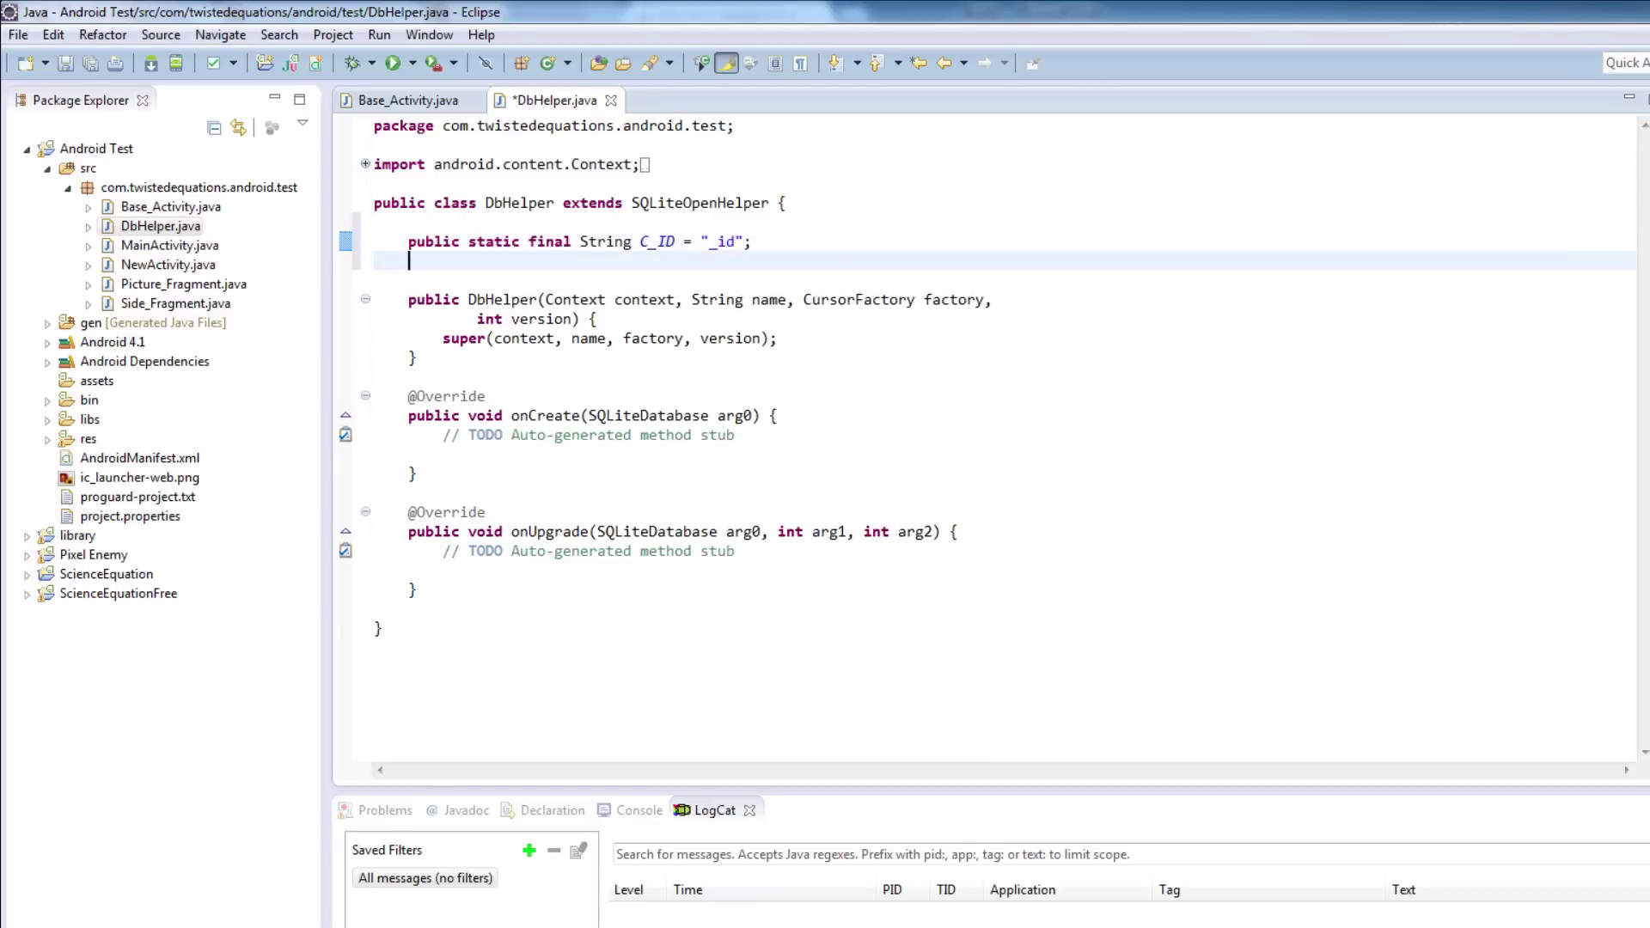
key("Return")
key("ctrl+v")
key("Return")
key("ctrl+v")
key("Return")
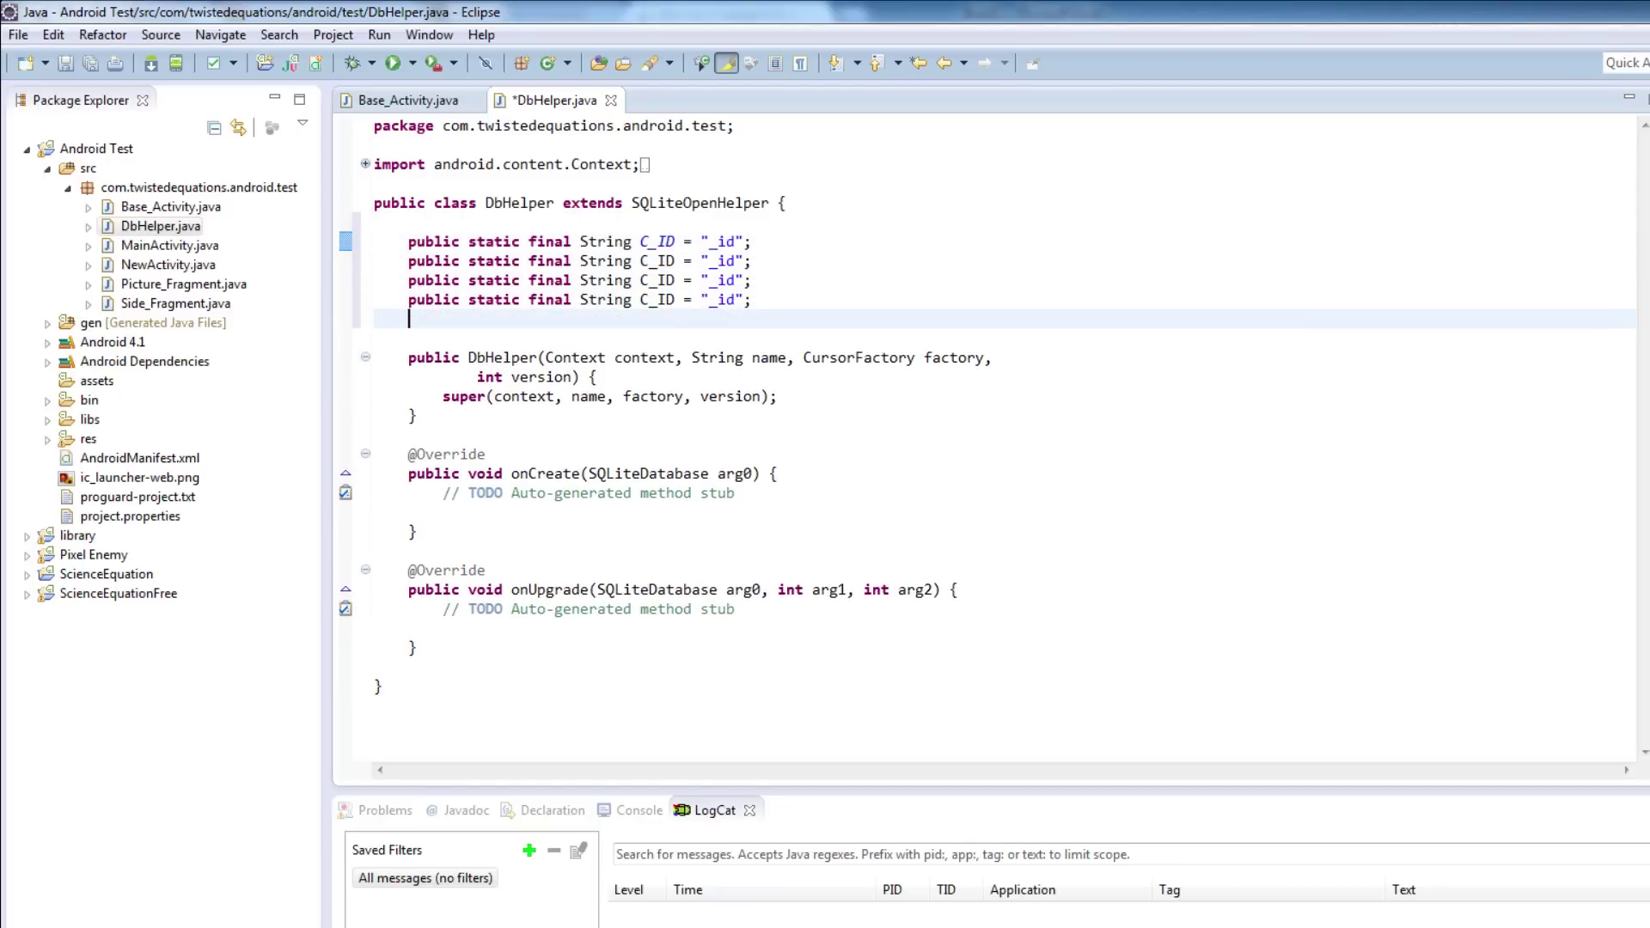
key("ctrl+v")
double_click(655, 260)
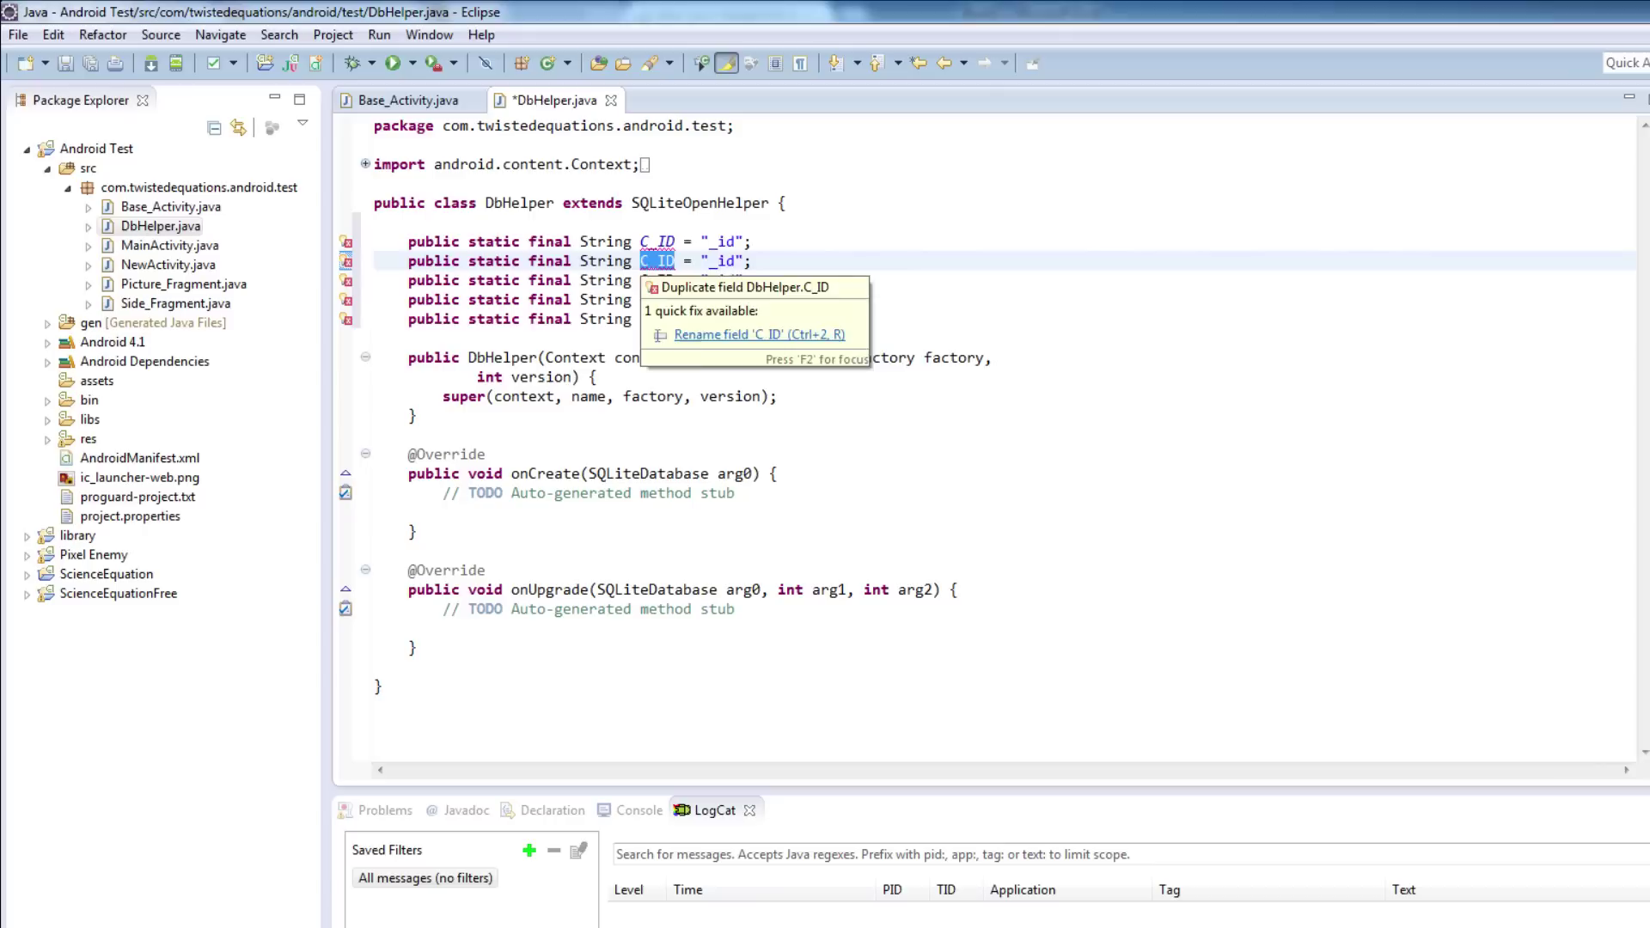
type("NAME")
Rename the duplicates to NAME, COMMENT, EMAIL and TIME, and give NAME the value "name".
double_click(656, 280)
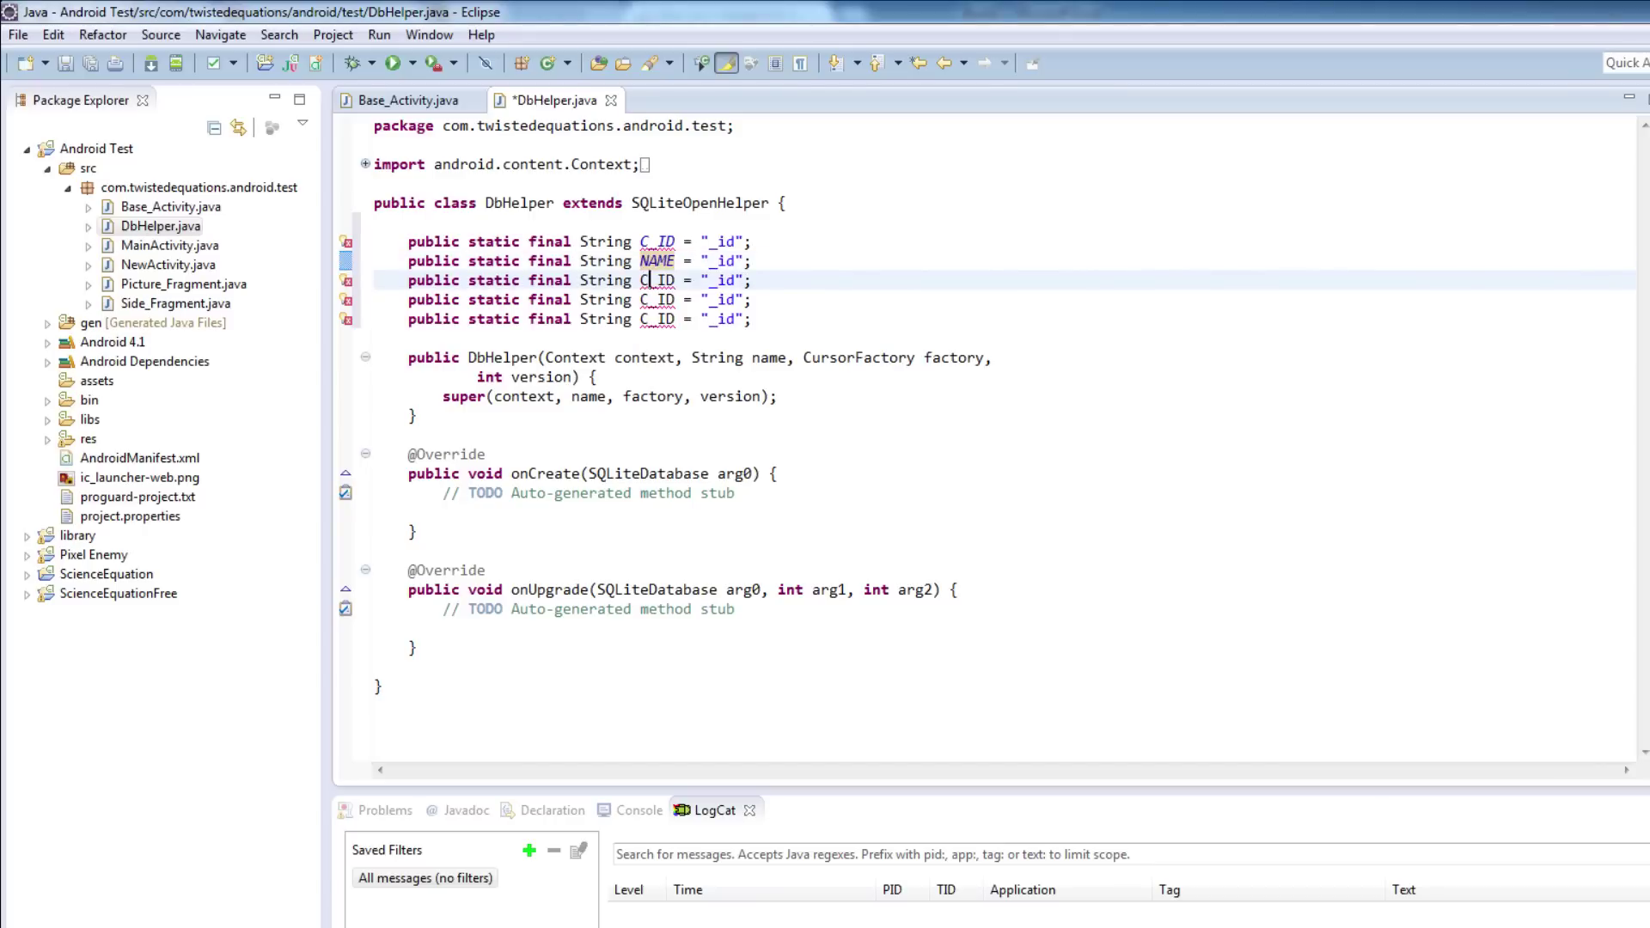
type("COMMENT")
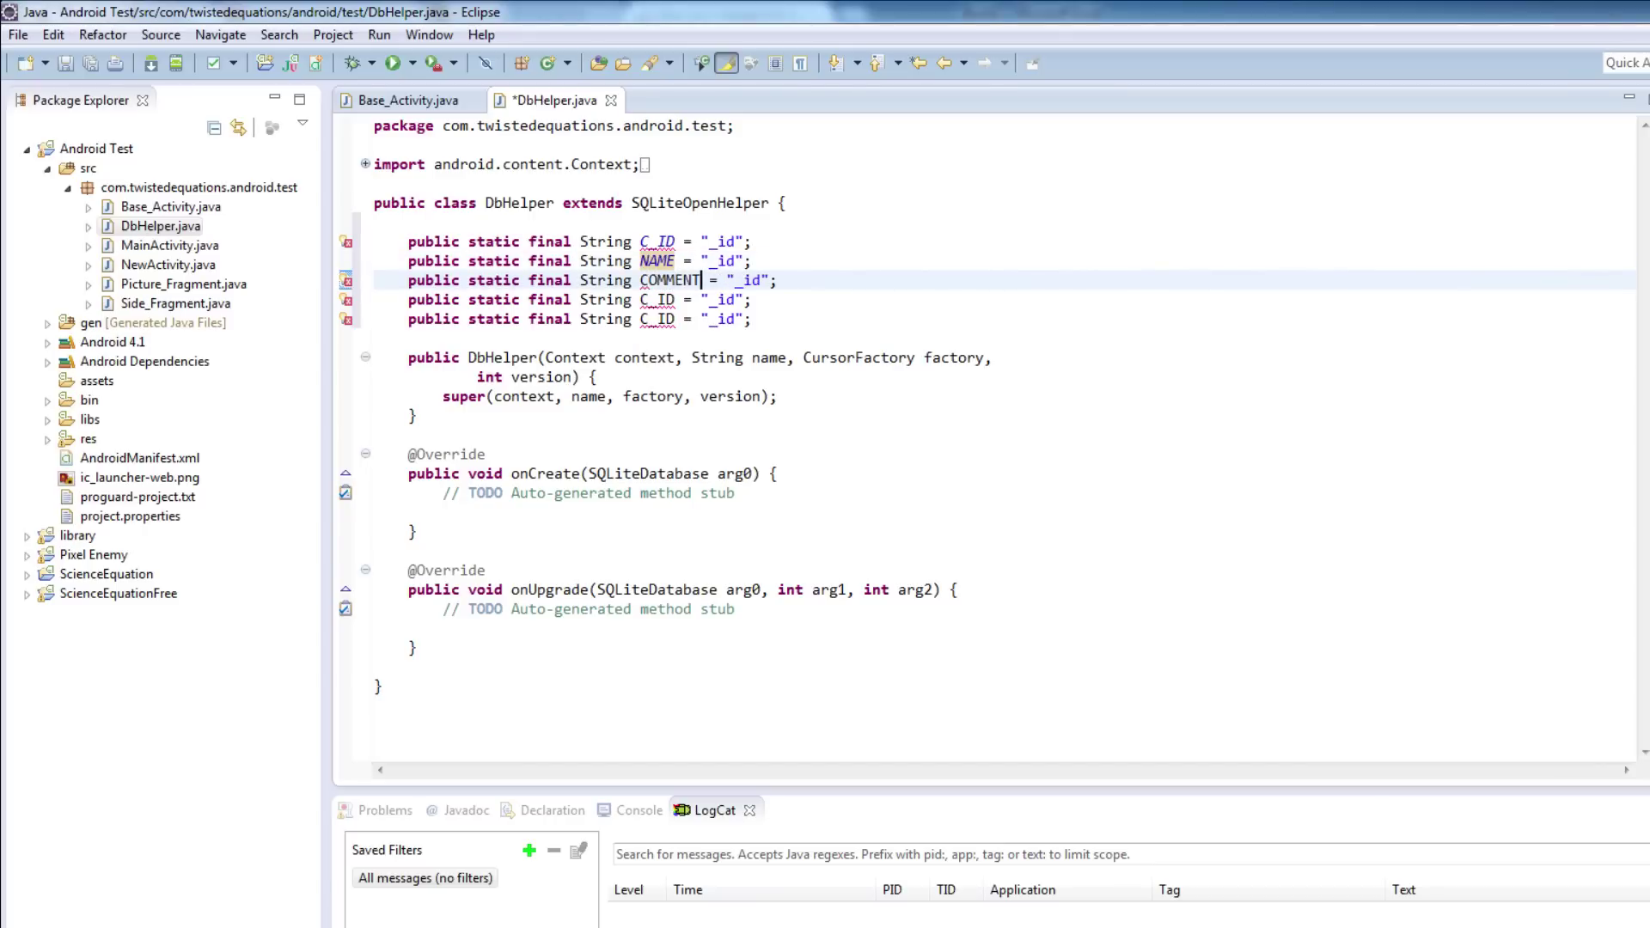
double_click(657, 299)
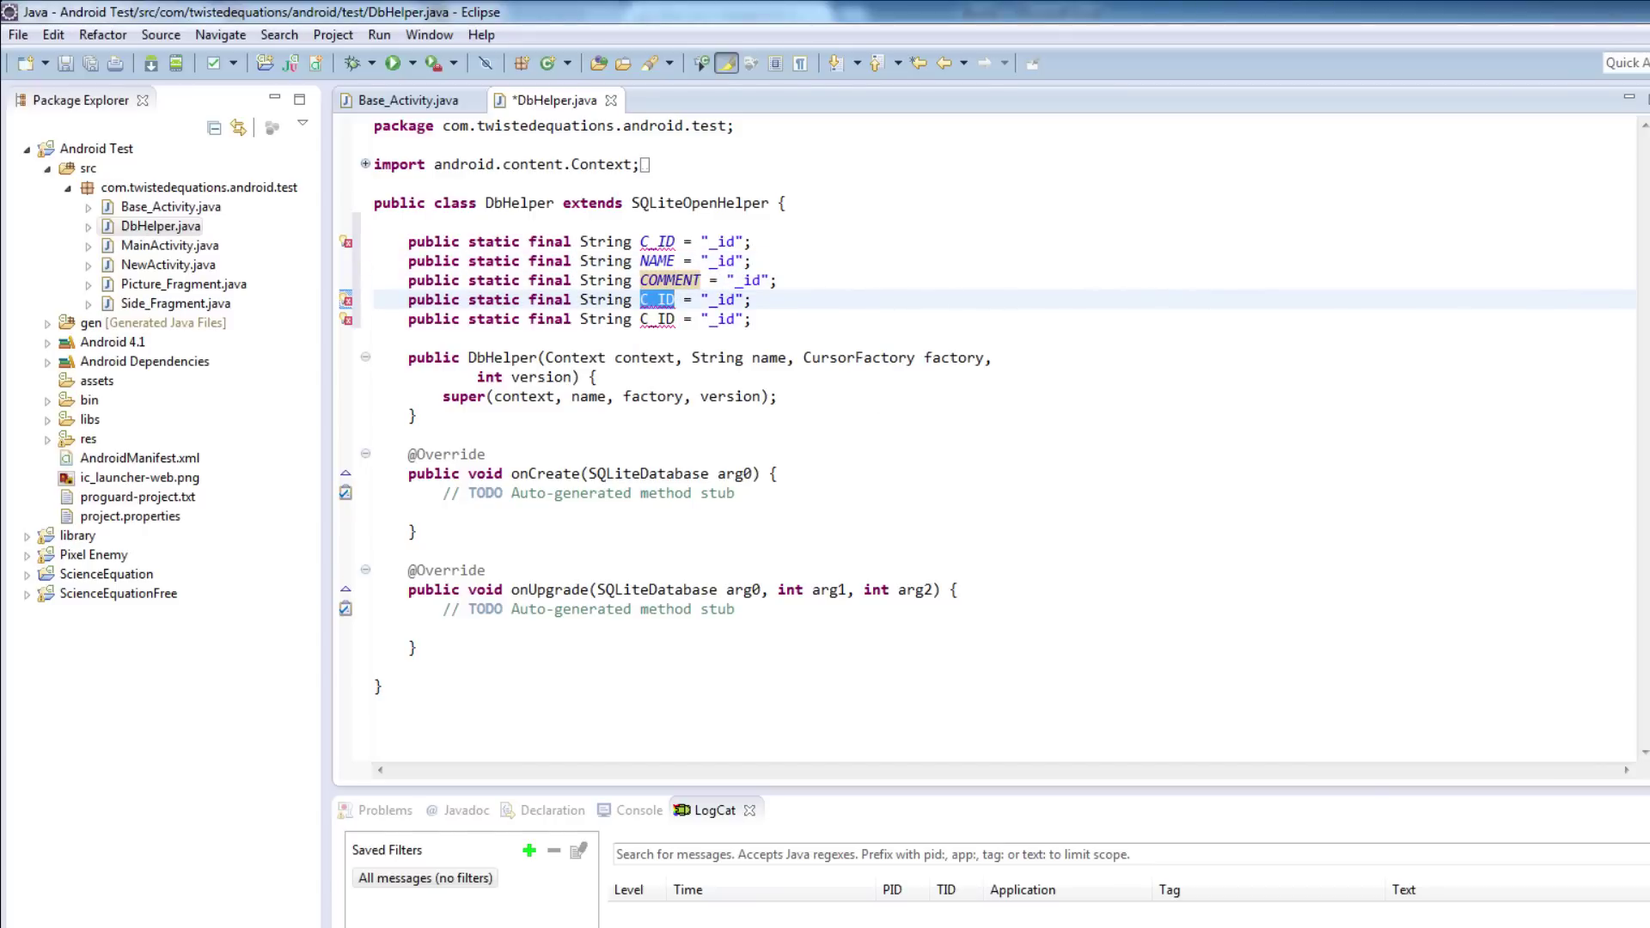
type("EMA")
type("IL")
double_click(657, 318)
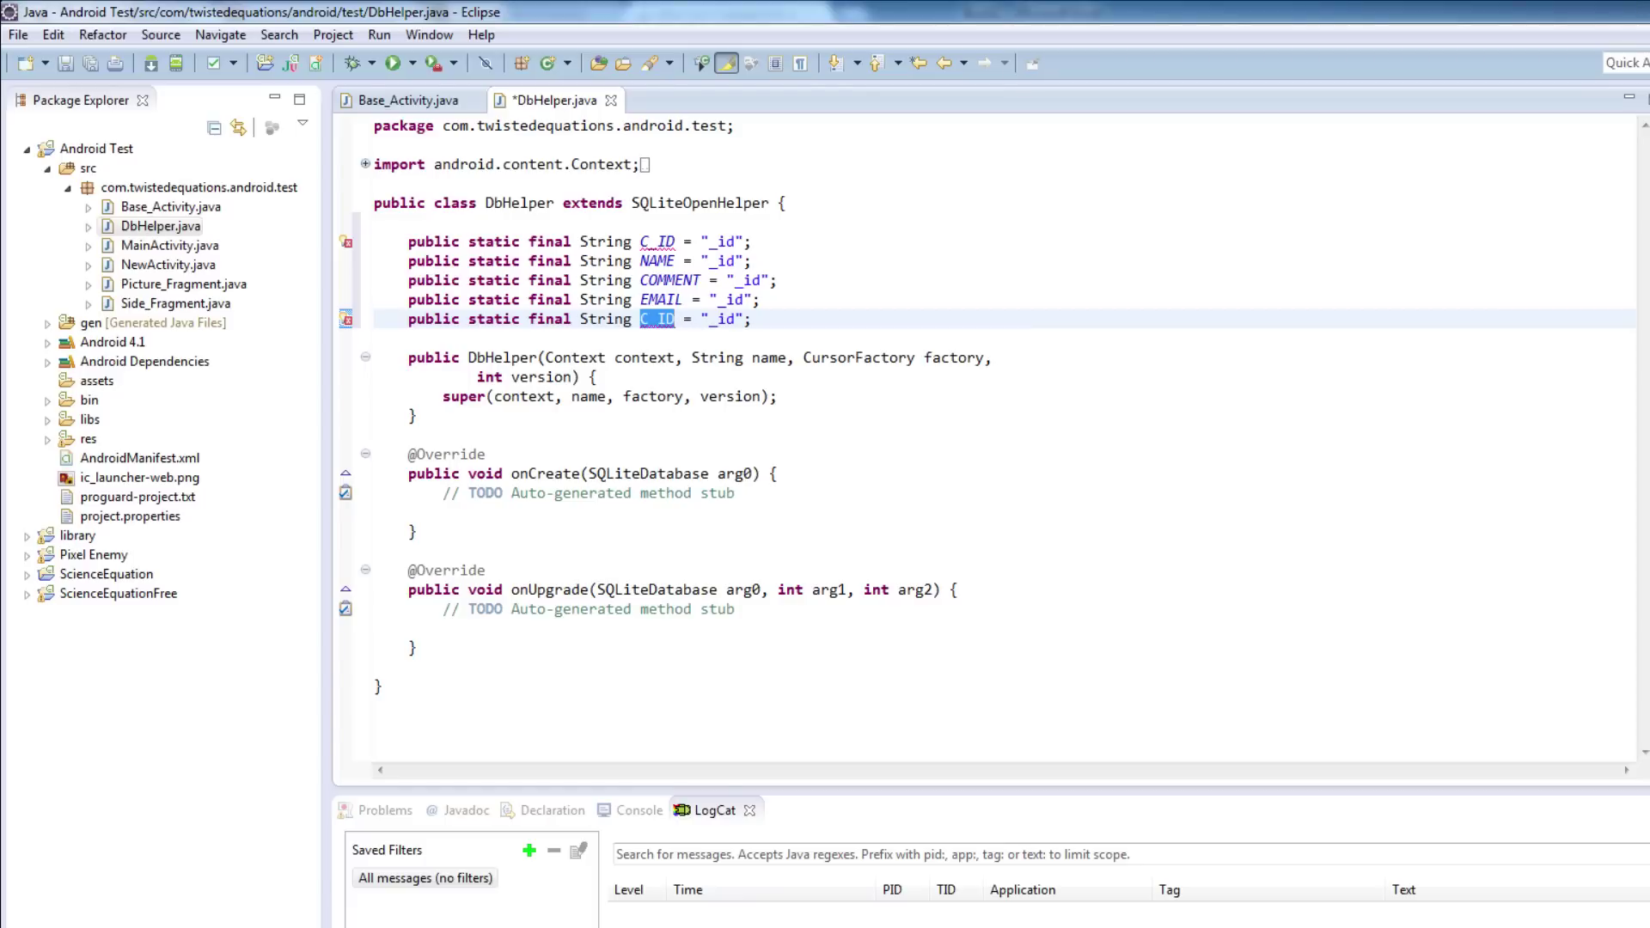
type("TIME")
double_click(724, 261)
key("shift+Left")
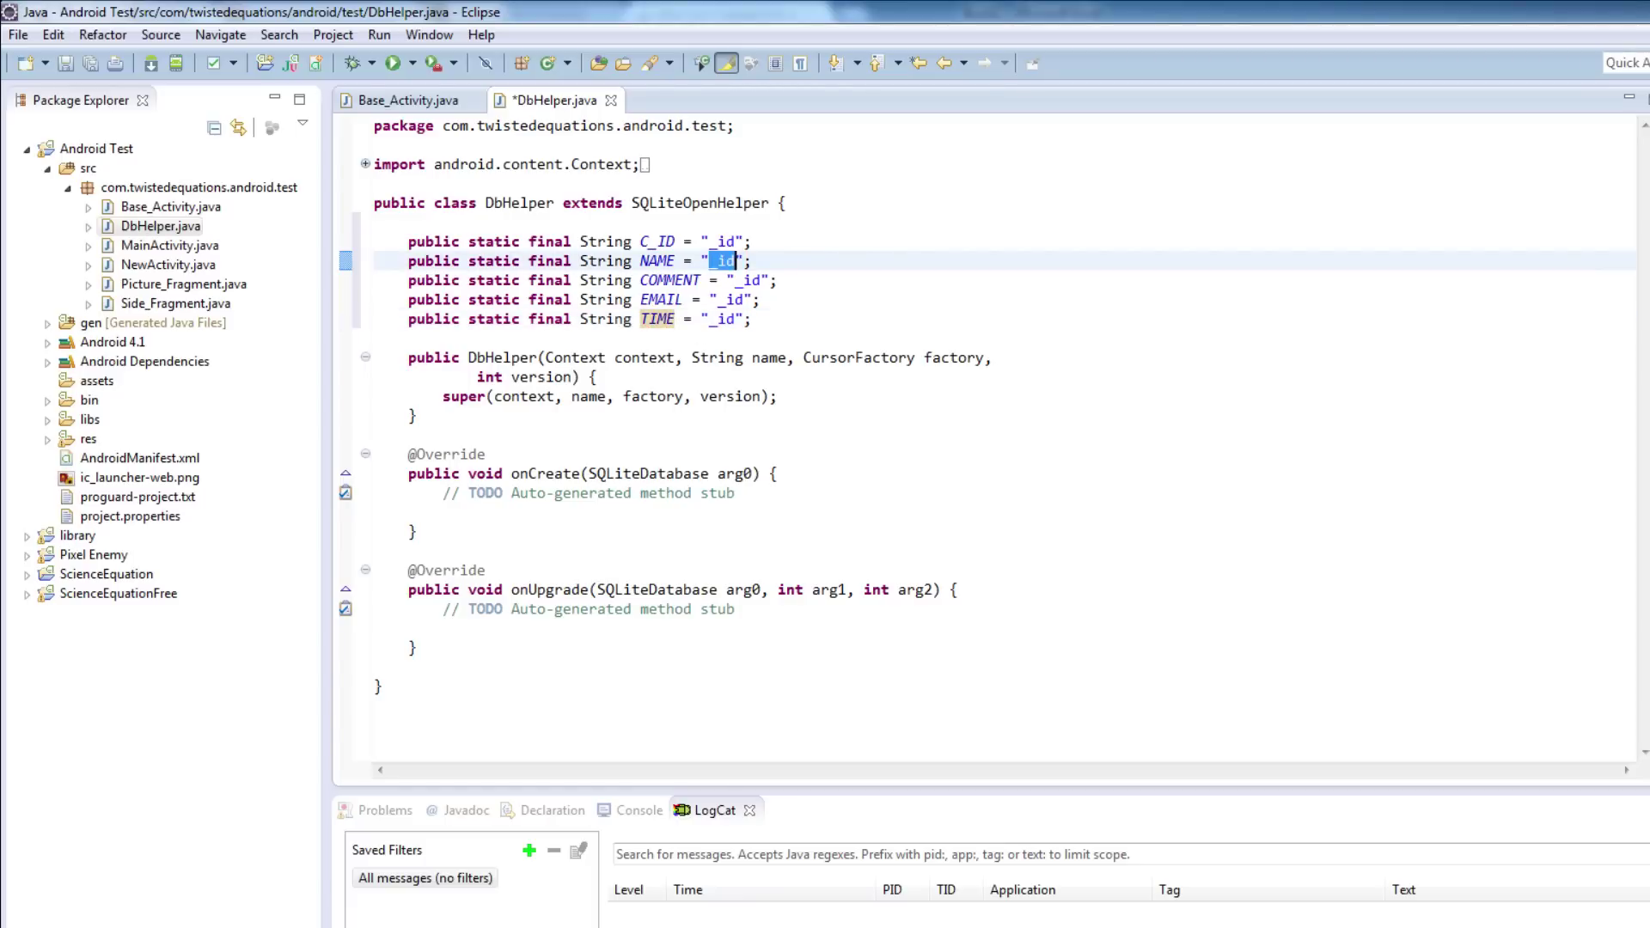
type("name")
Set COMMENT, EMAIL and TIME values to "comment", "email" and "time", then save.
double_click(745, 280)
key("shift+Left")
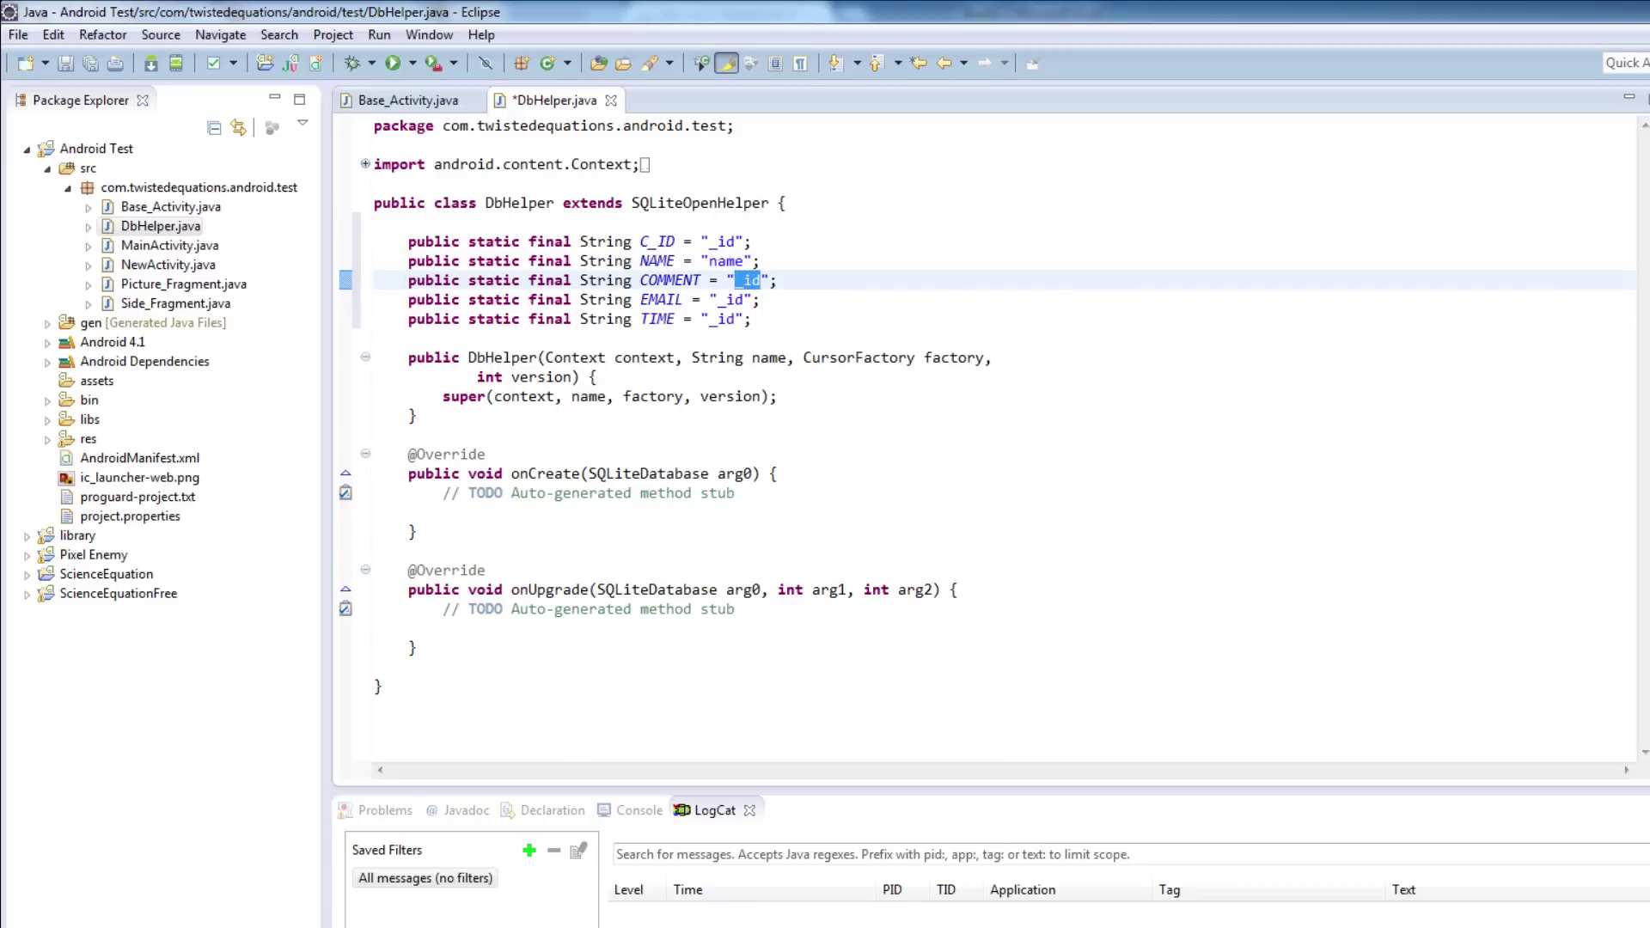
type("camment")
key("Left")
key("Left")
key("Left")
key("BackSpace")
type("o")
left_click_drag(716, 299, 747, 299)
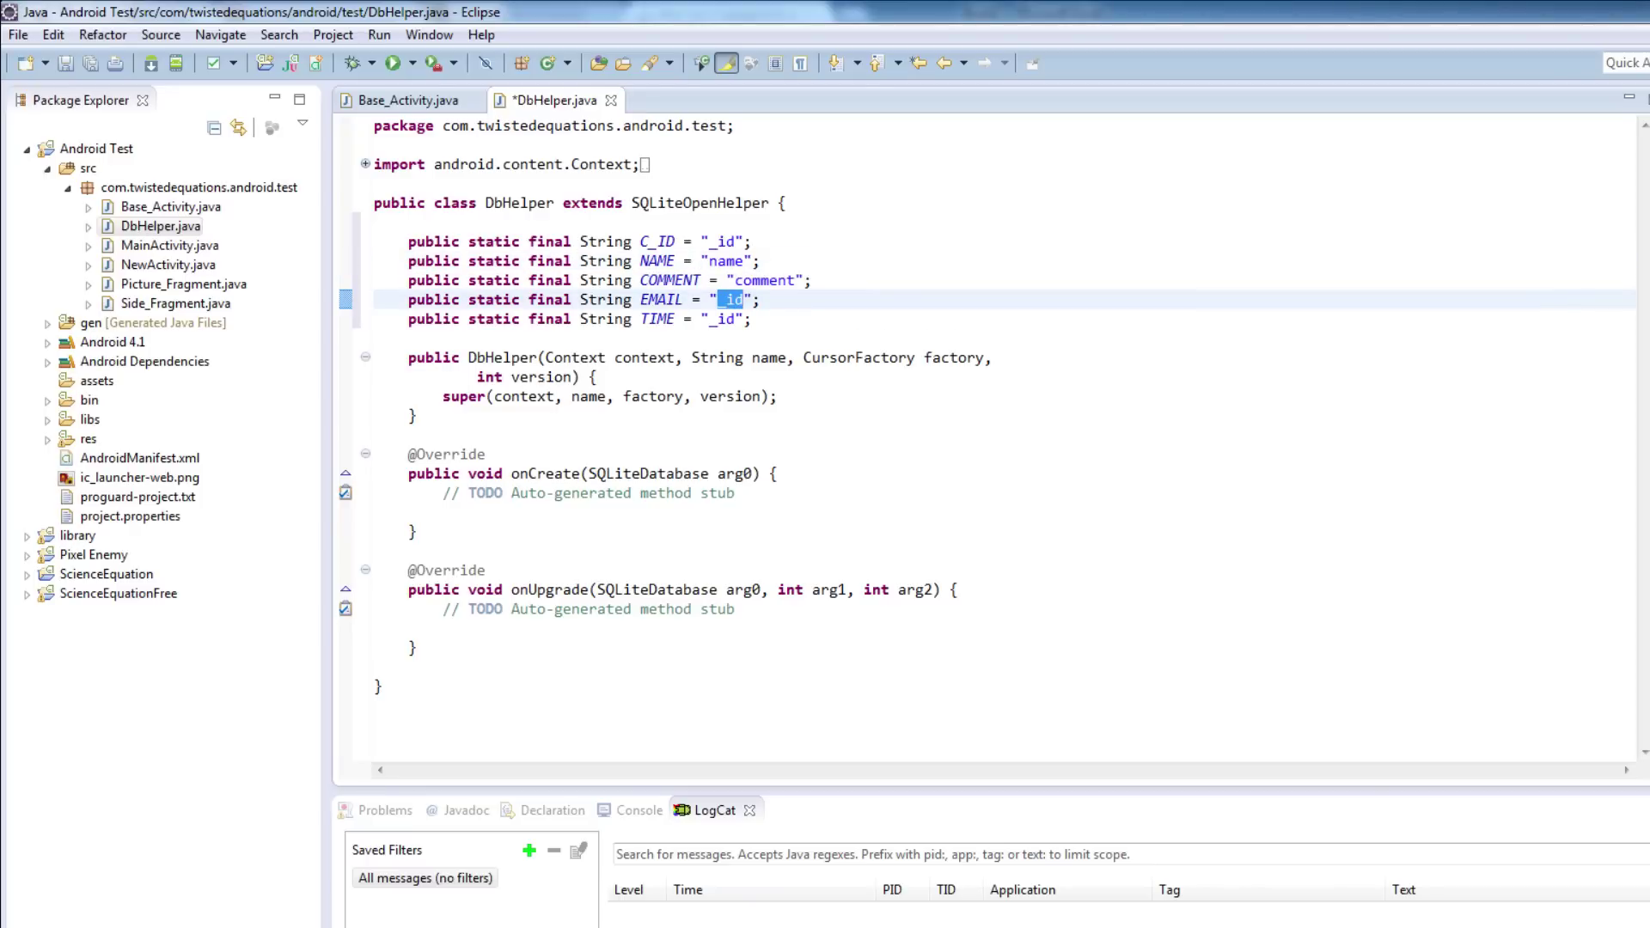
key("BackSpace")
type("email")
double_click(722, 318)
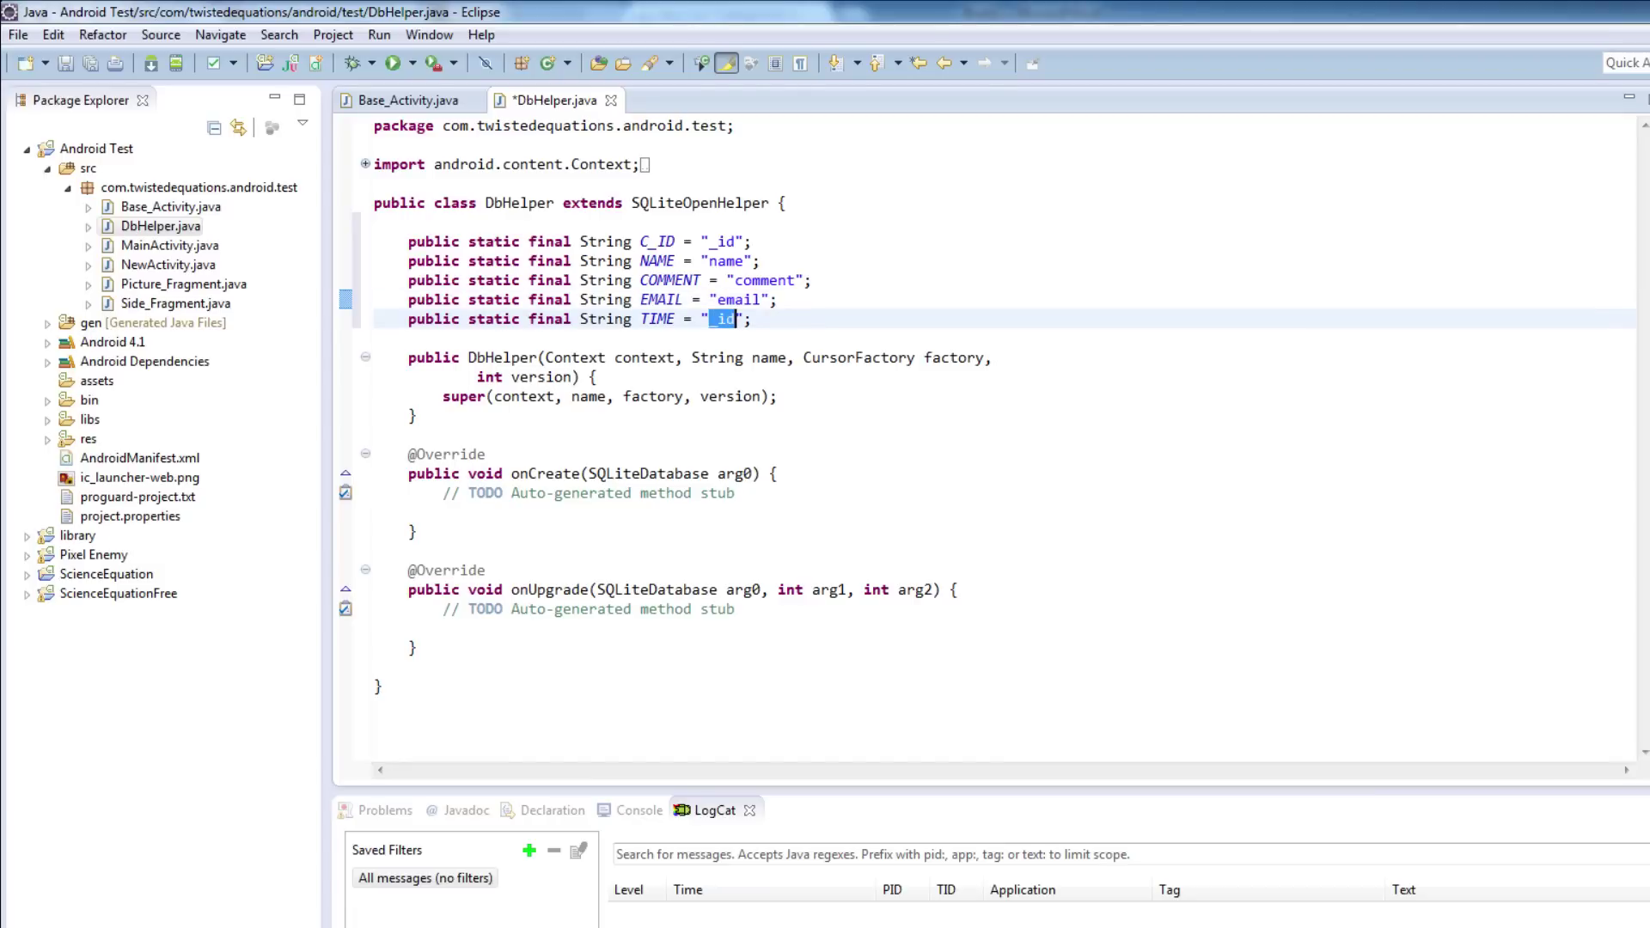
type("time")
left_click(65, 62)
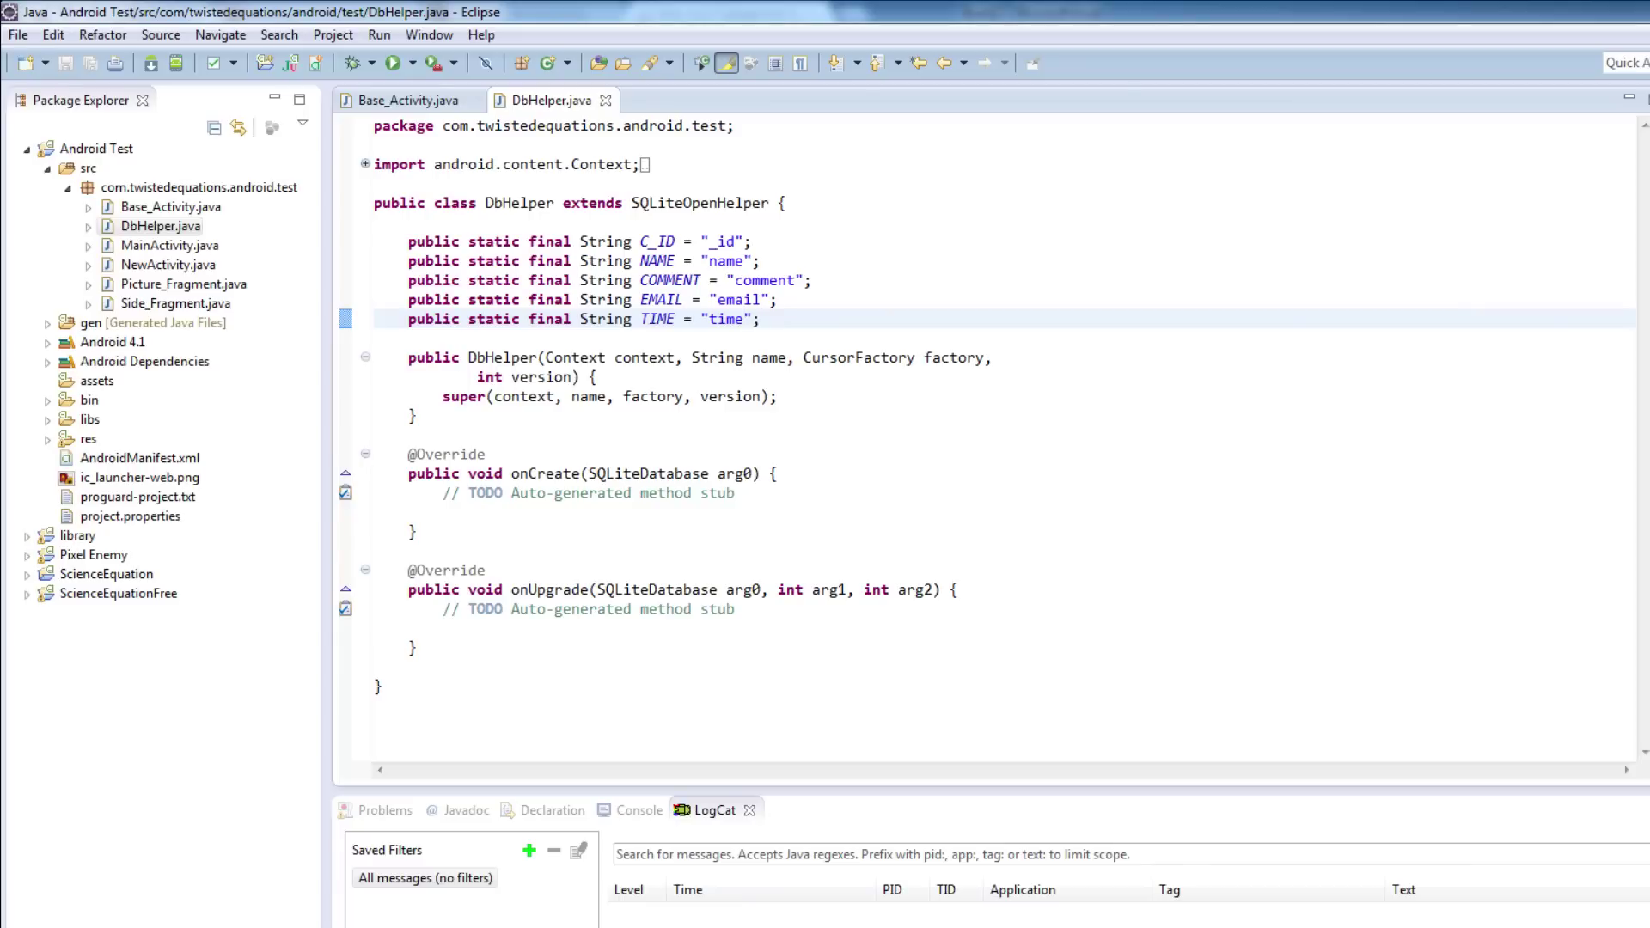
Below TIME, type private final String createDb = "create table, fixing typos.
key("Return")
key("Return")
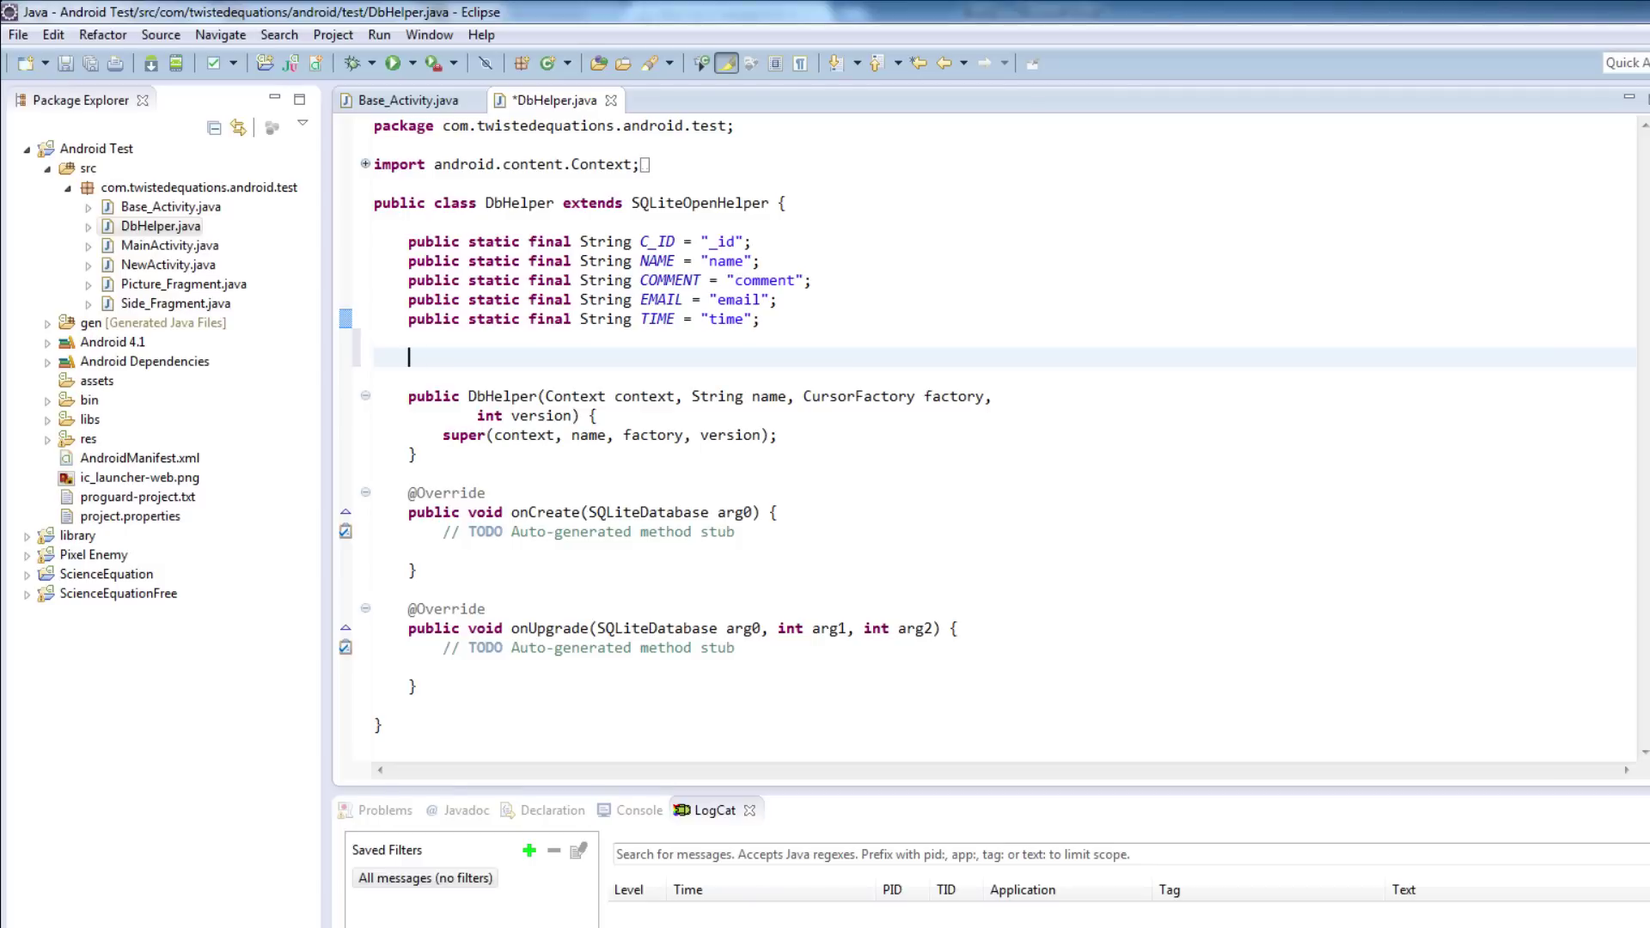
type("private ")
type("Str")
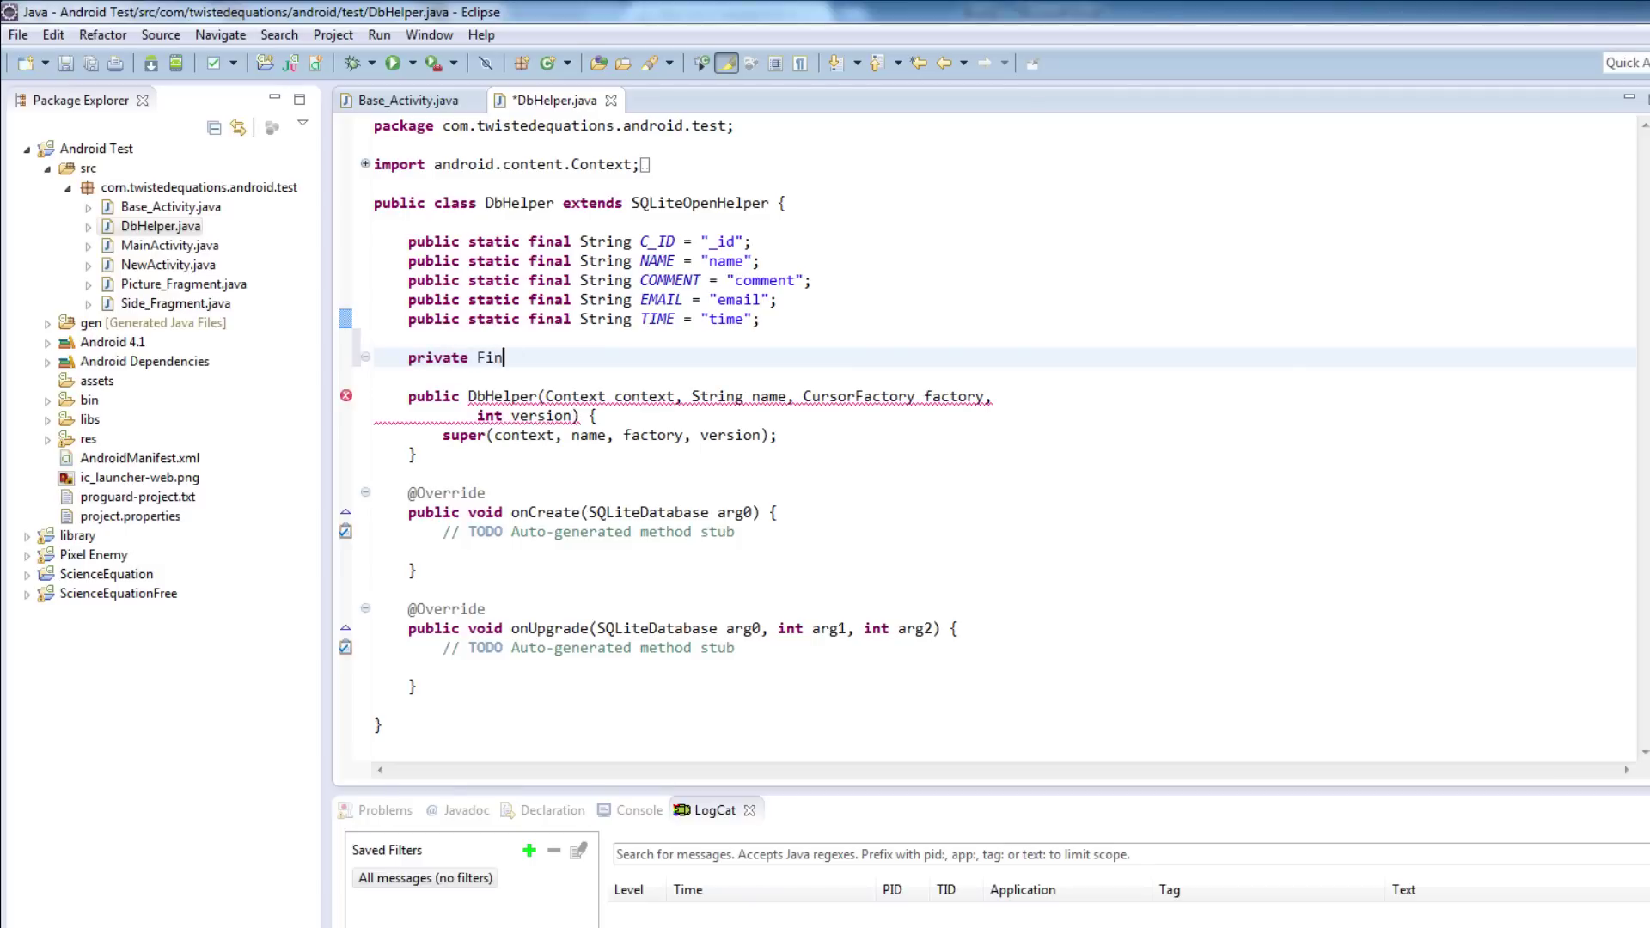
type("i")
key("BackSpace")
key("BackSpace")
key("BackSpace")
key("BackSpace")
type("fin")
type("al string")
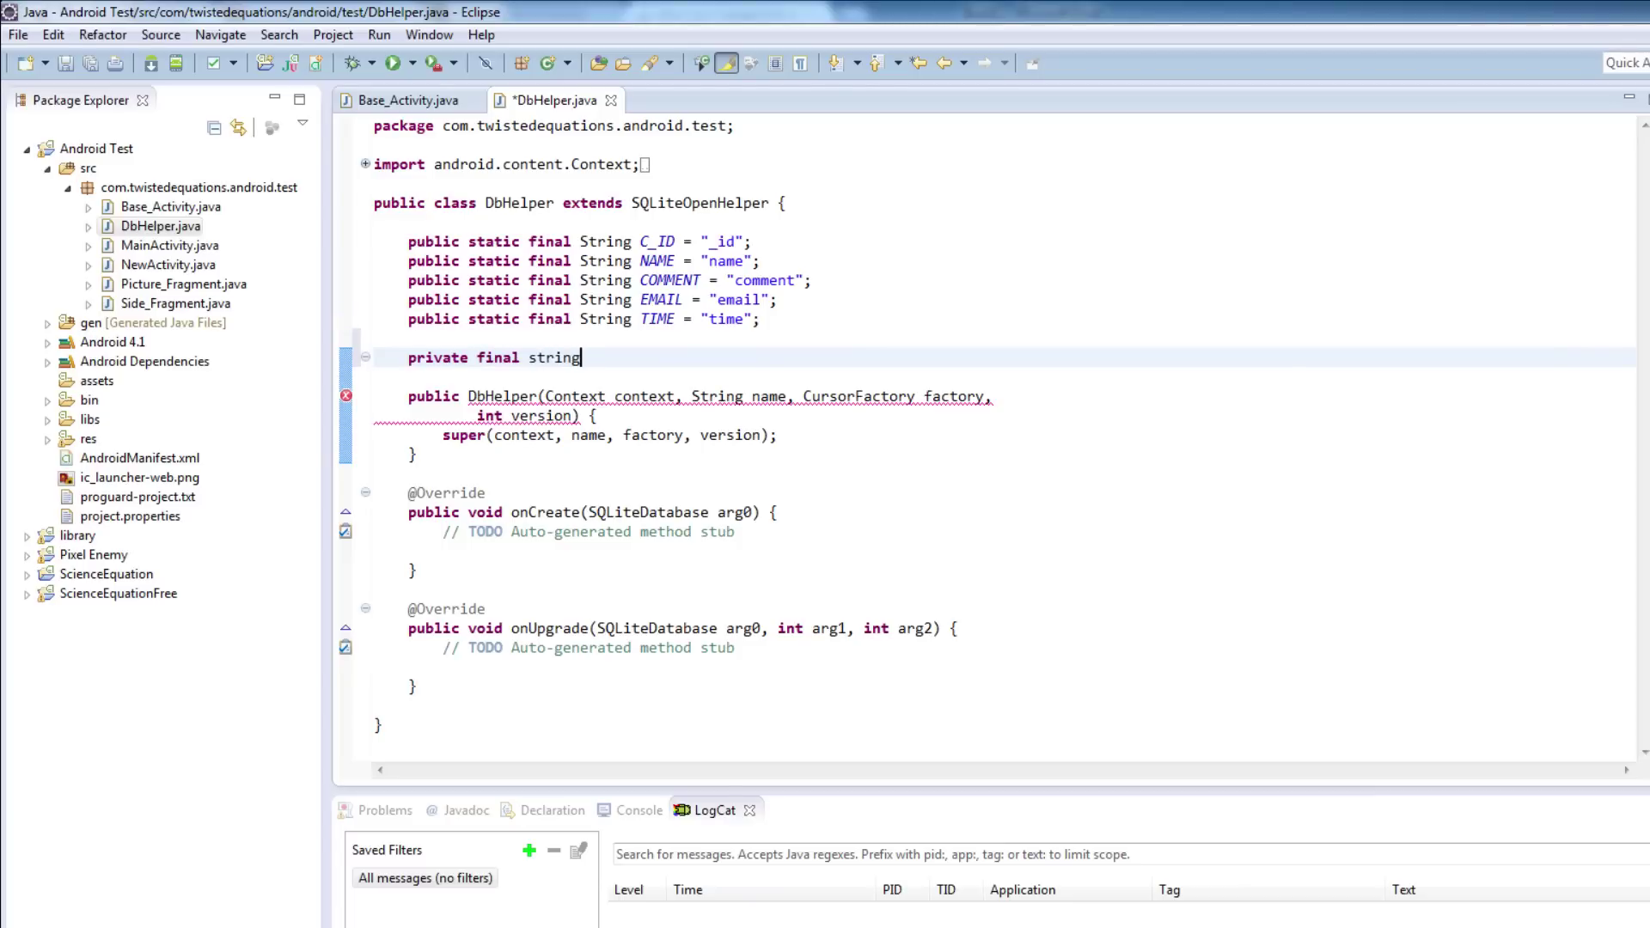
key("BackSpace")
key("BackSpace")
key("BackSpace")
key("BackSpace")
key("BackSpace")
key("BackSpace")
type("String ")
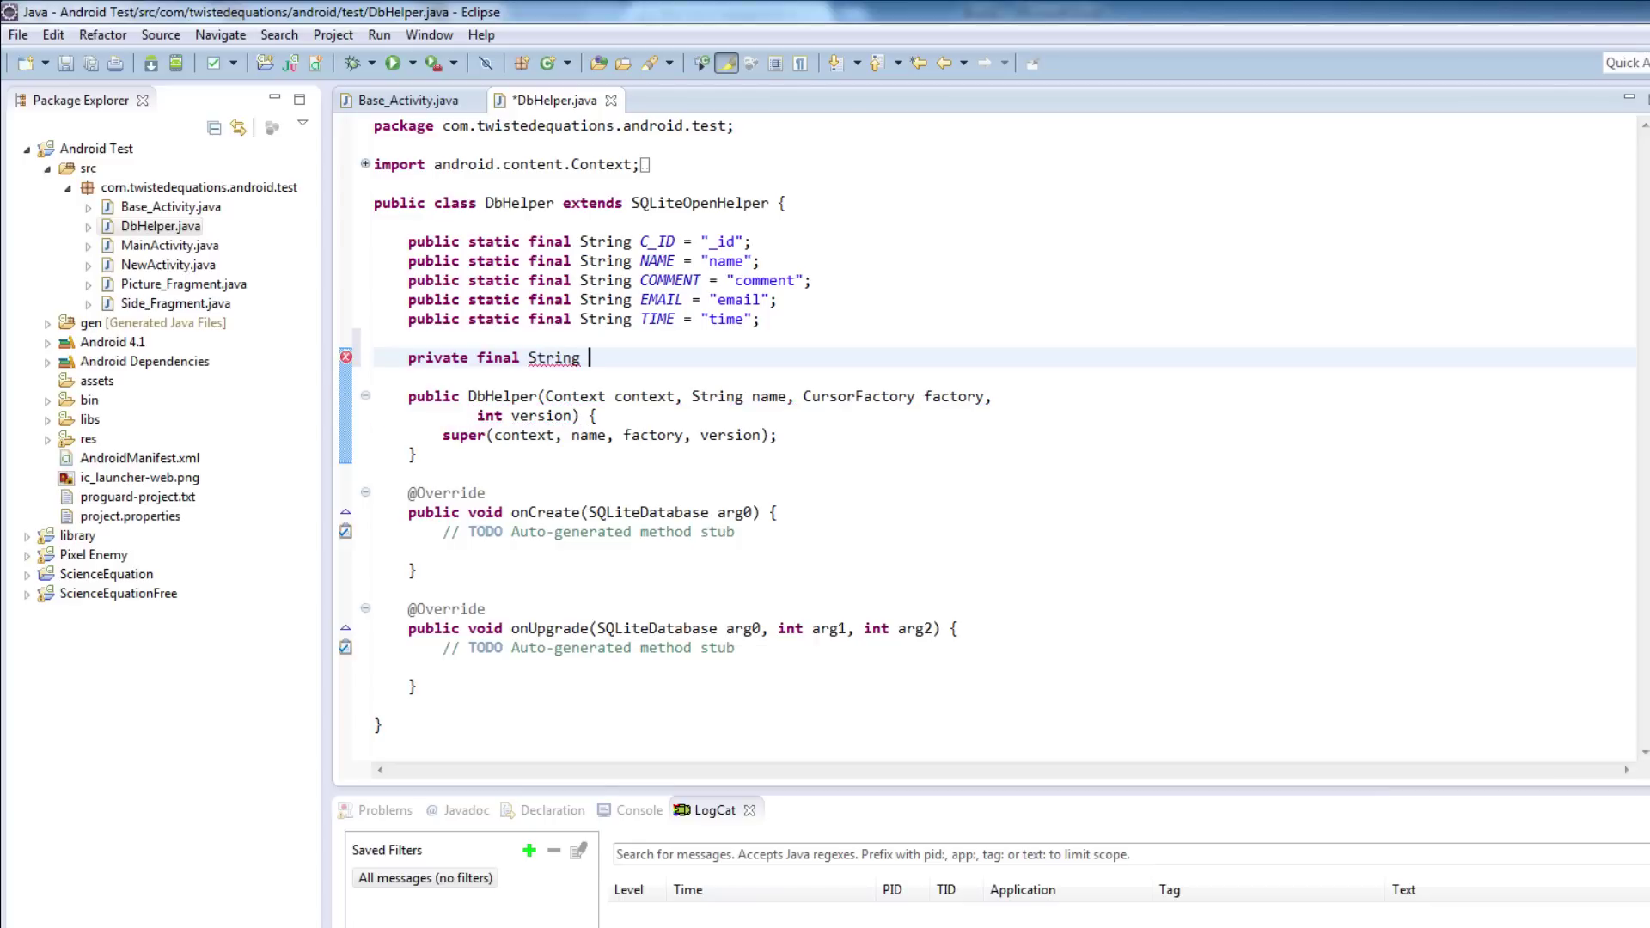
type("ct")
key("BackSpace")
type("reate")
type("Dv")
key("BackSpace")
type("b")
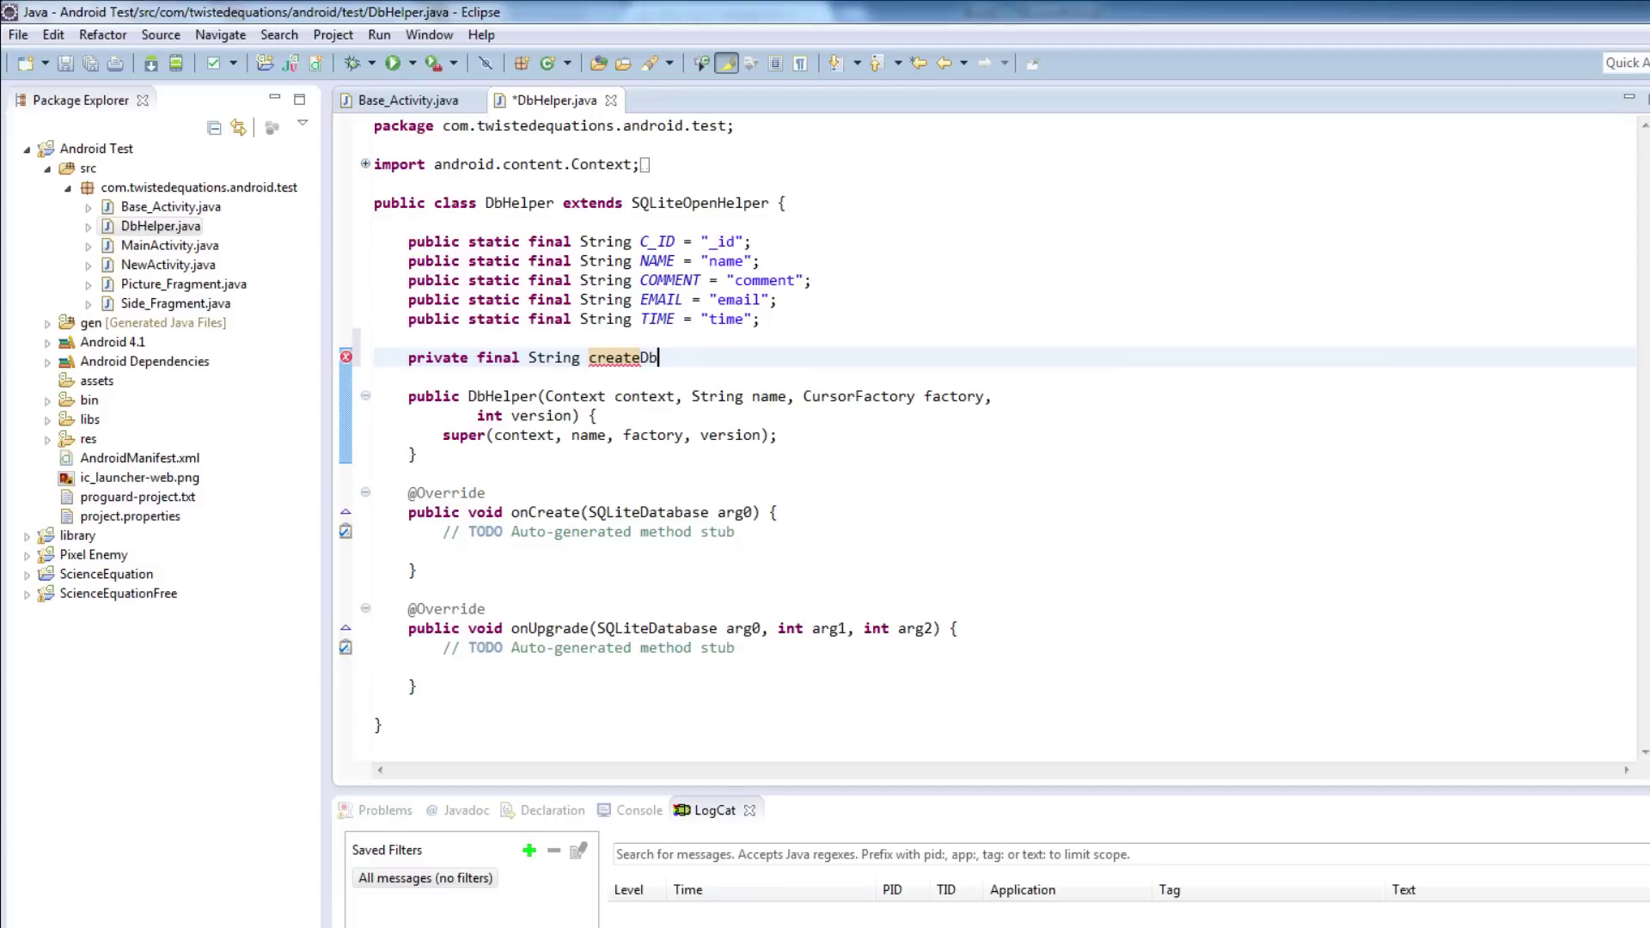
type(" = \"")
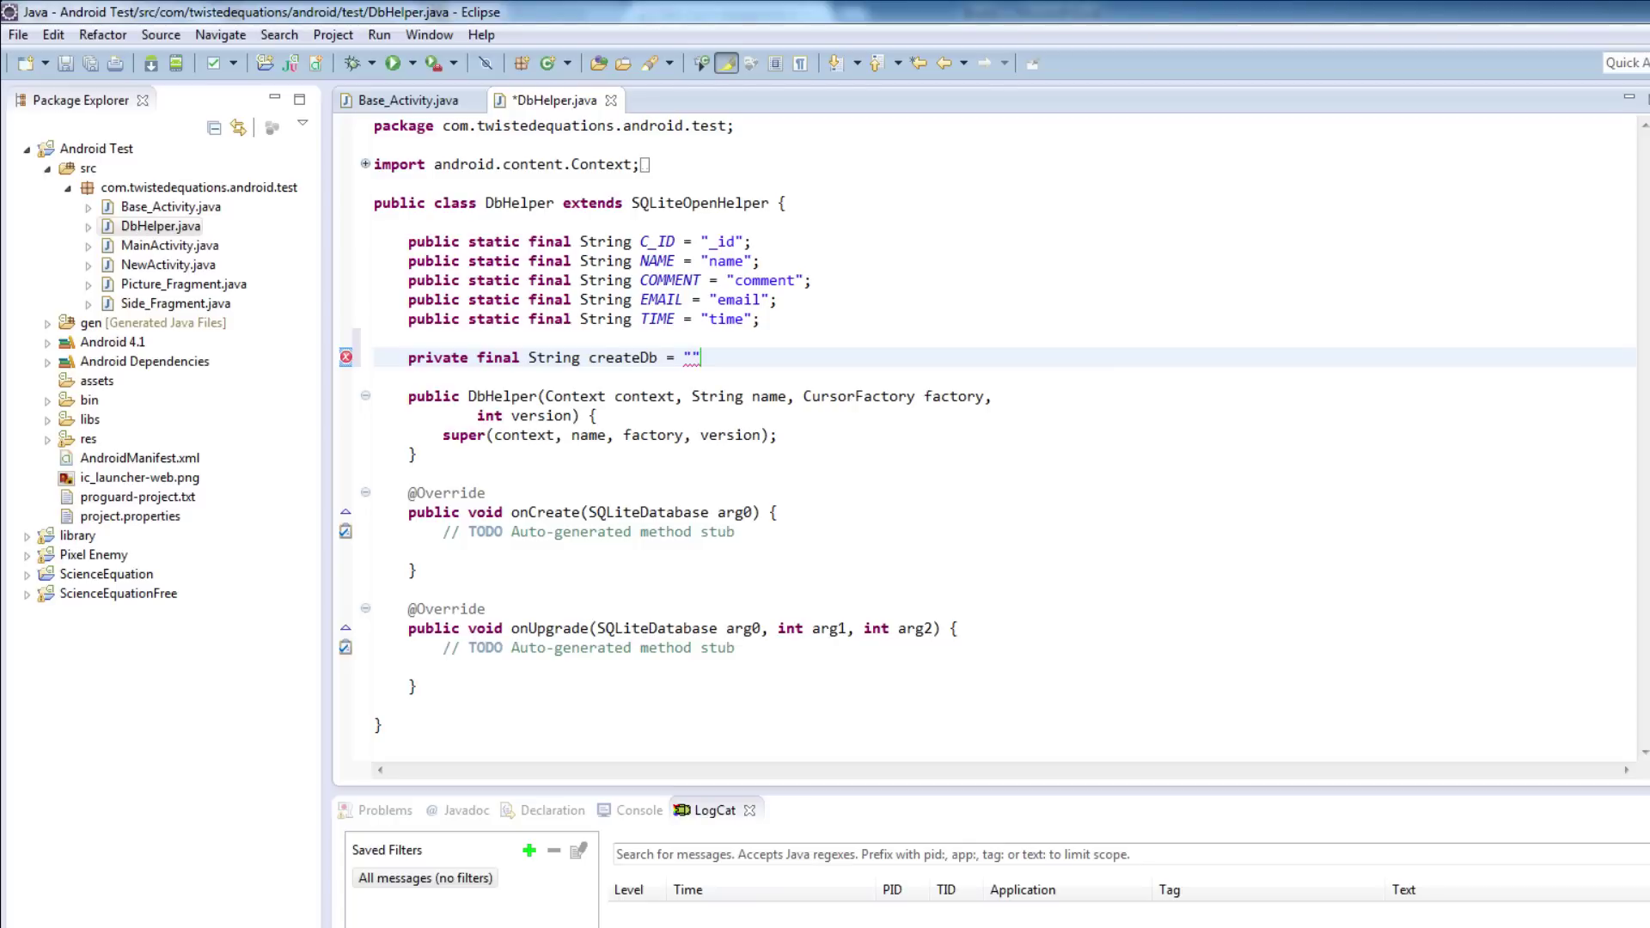
type("create ")
type("table")
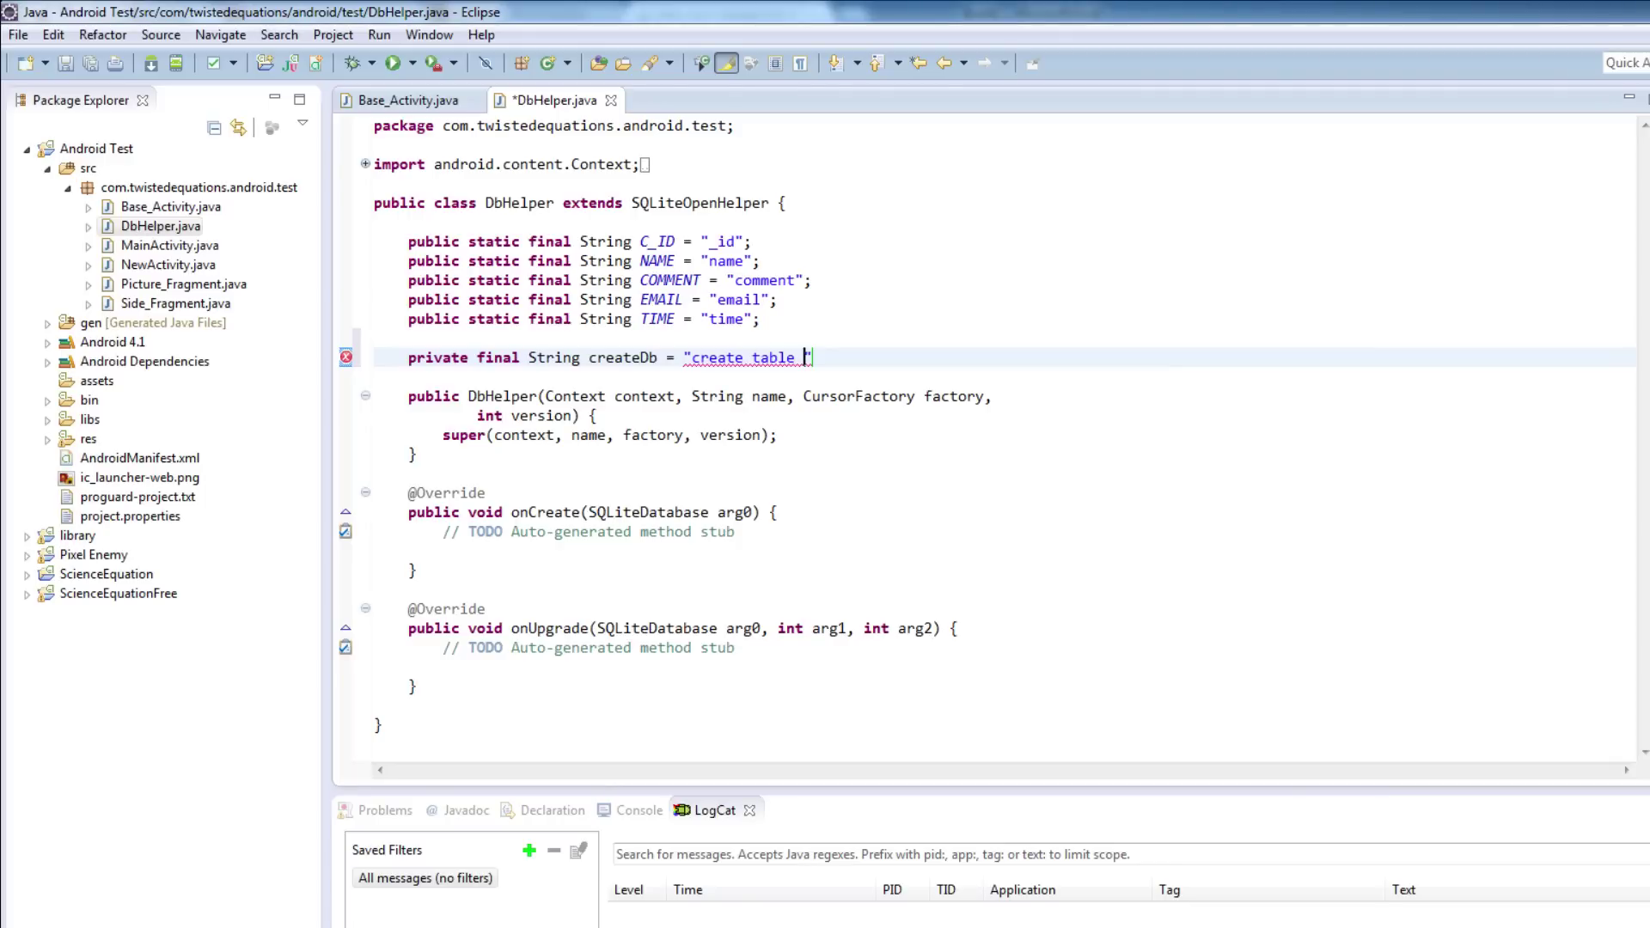
left_click(409, 222)
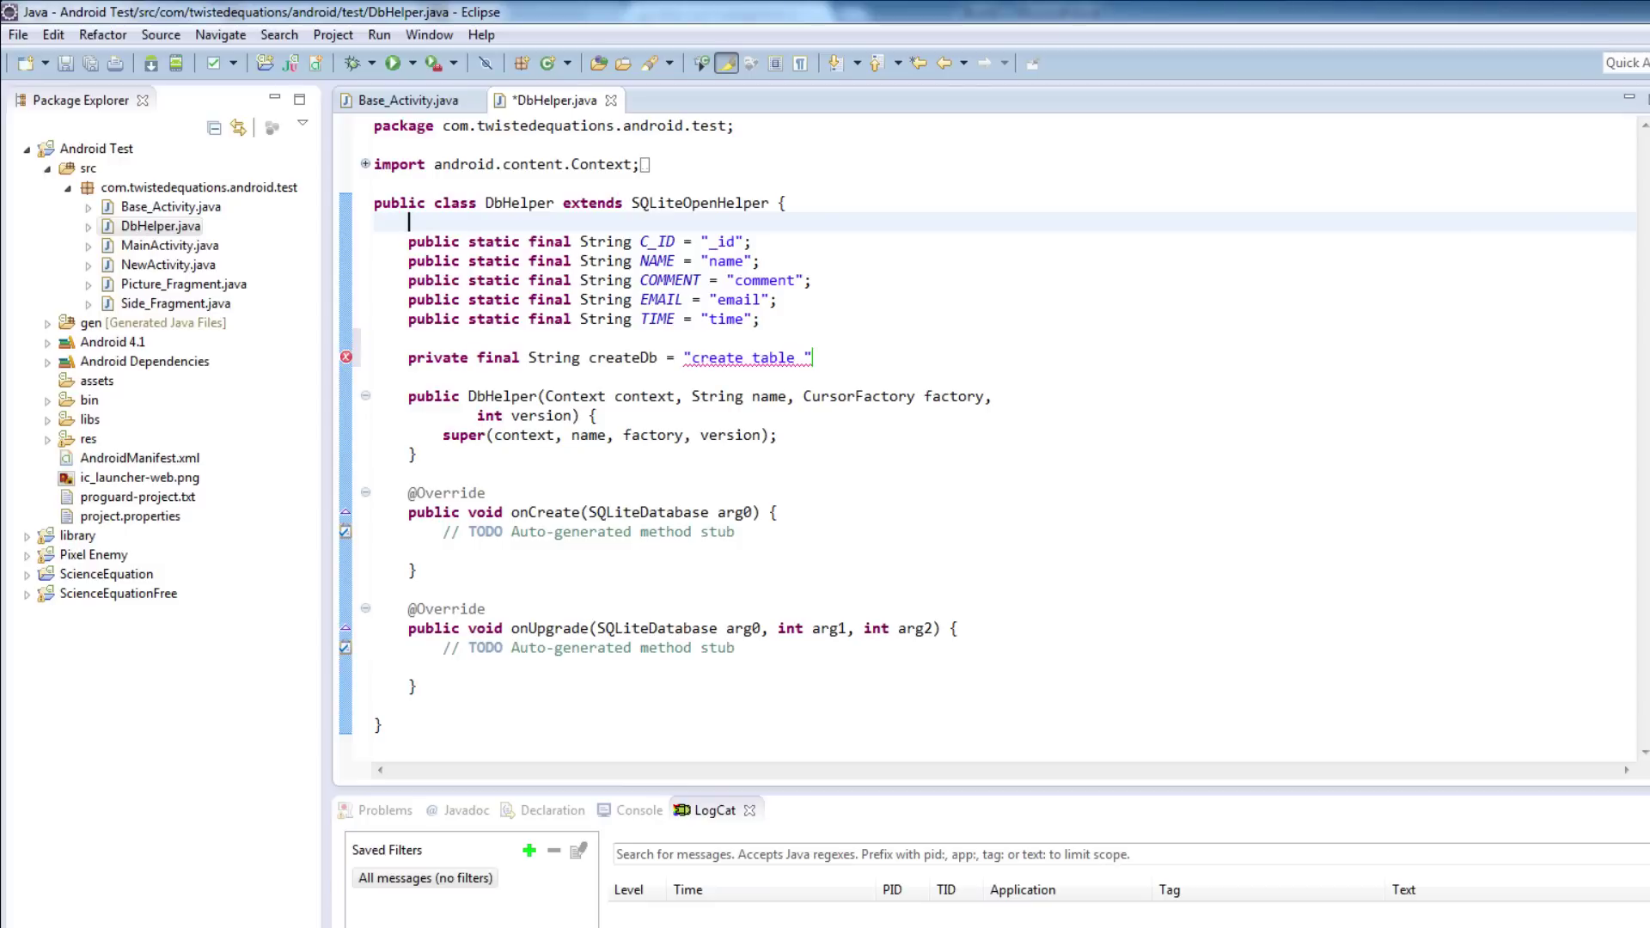
Declare public static final String TABLE_NAME = "comments_table" above the other constants.
key("Return")
type("pu")
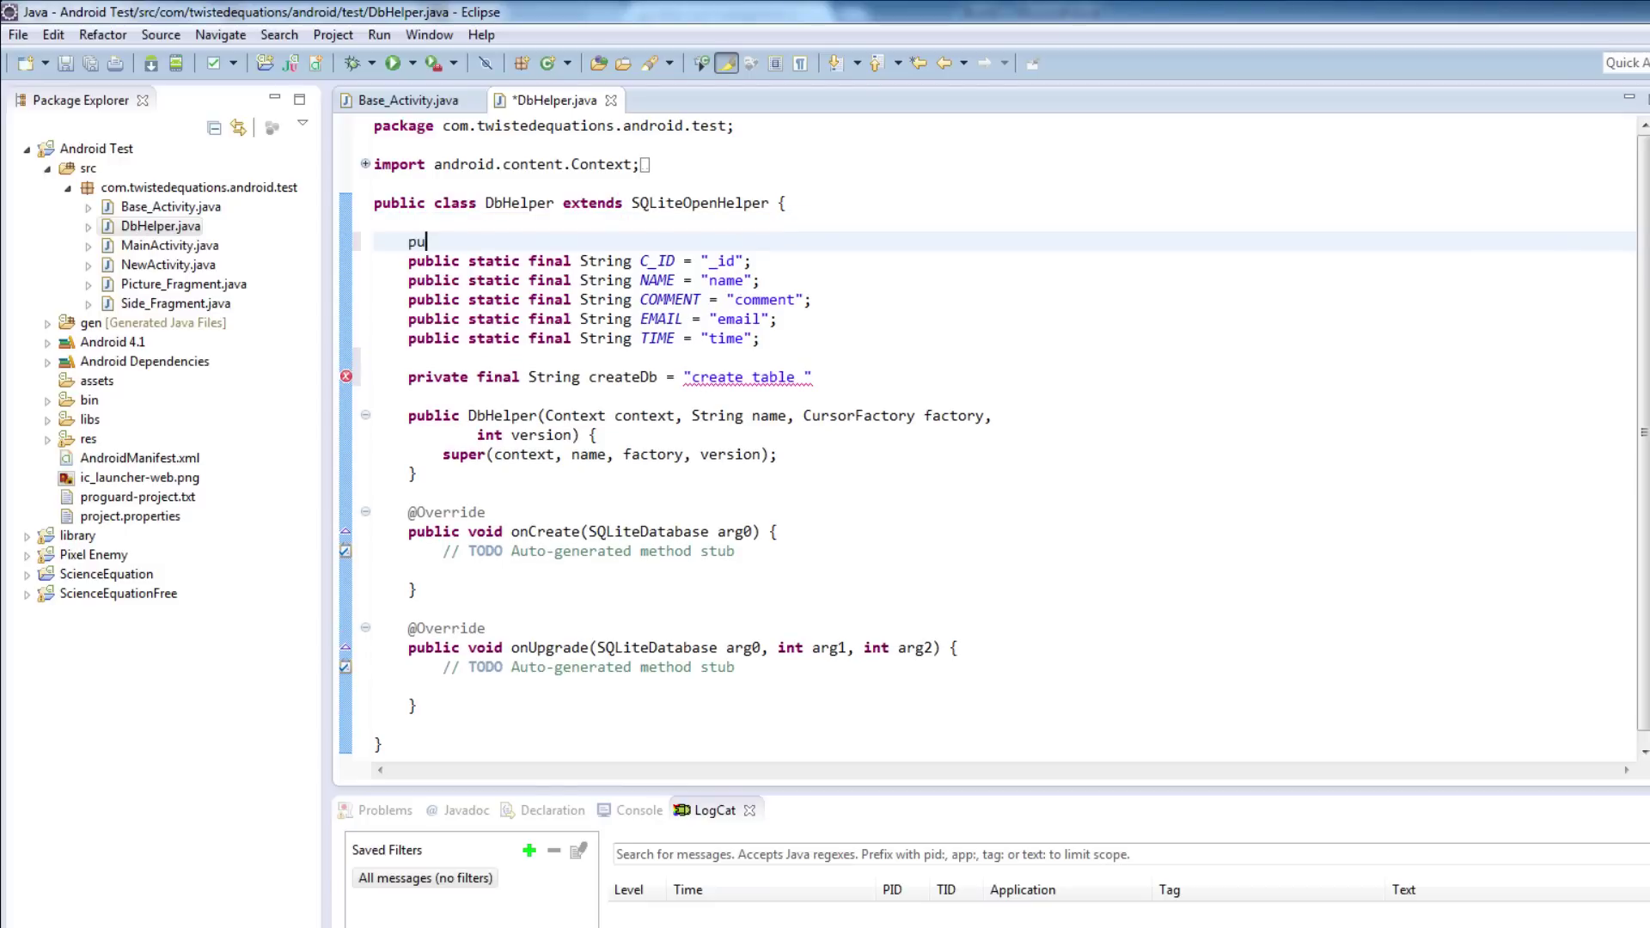
type("blic stati")
type("c fional")
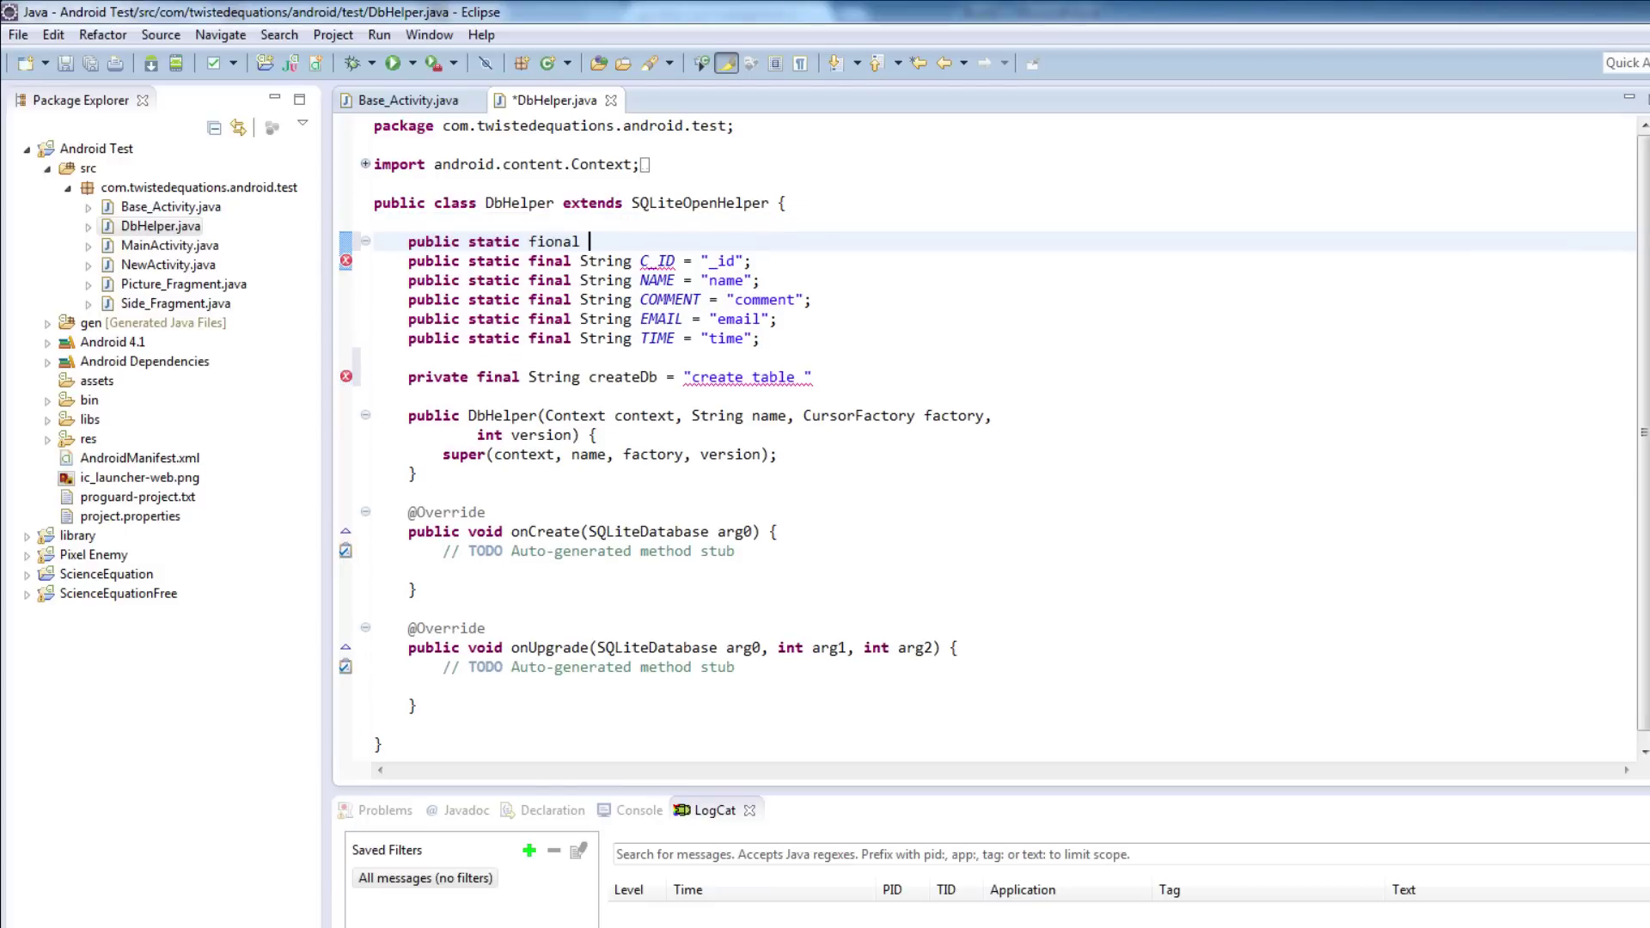
key("BackSpace")
key("BackSpace")
key("BackSpace")
key("BackSpace")
key("BackSpace")
type("inal ")
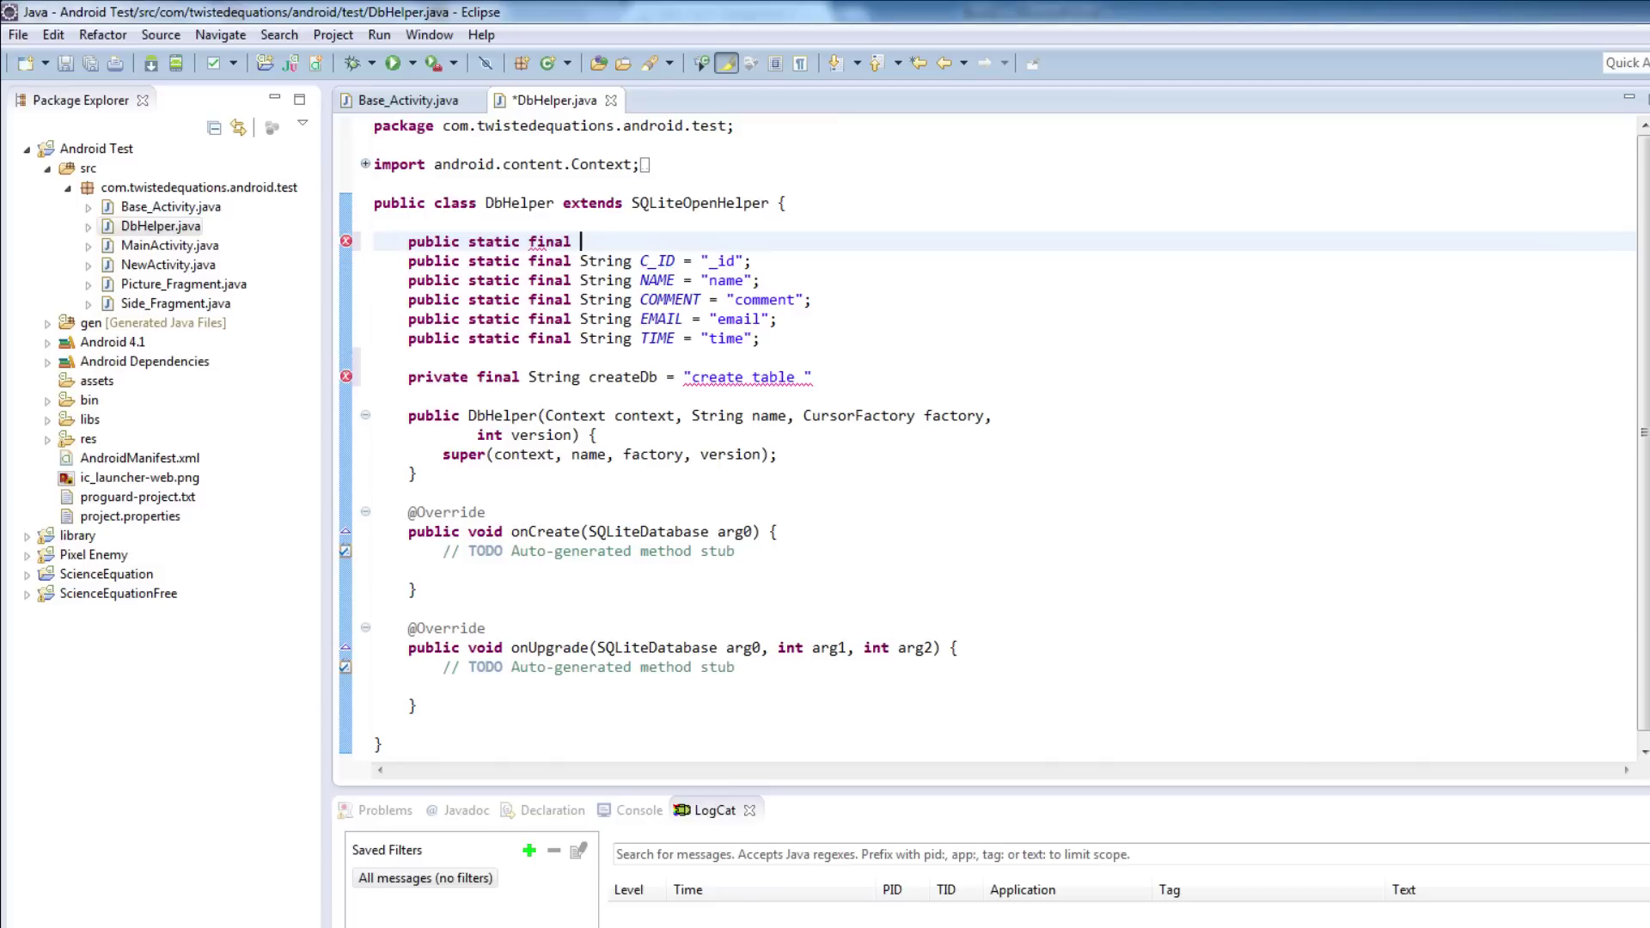
type("S")
type("tring")
type("DBNAME")
key("BackSpace")
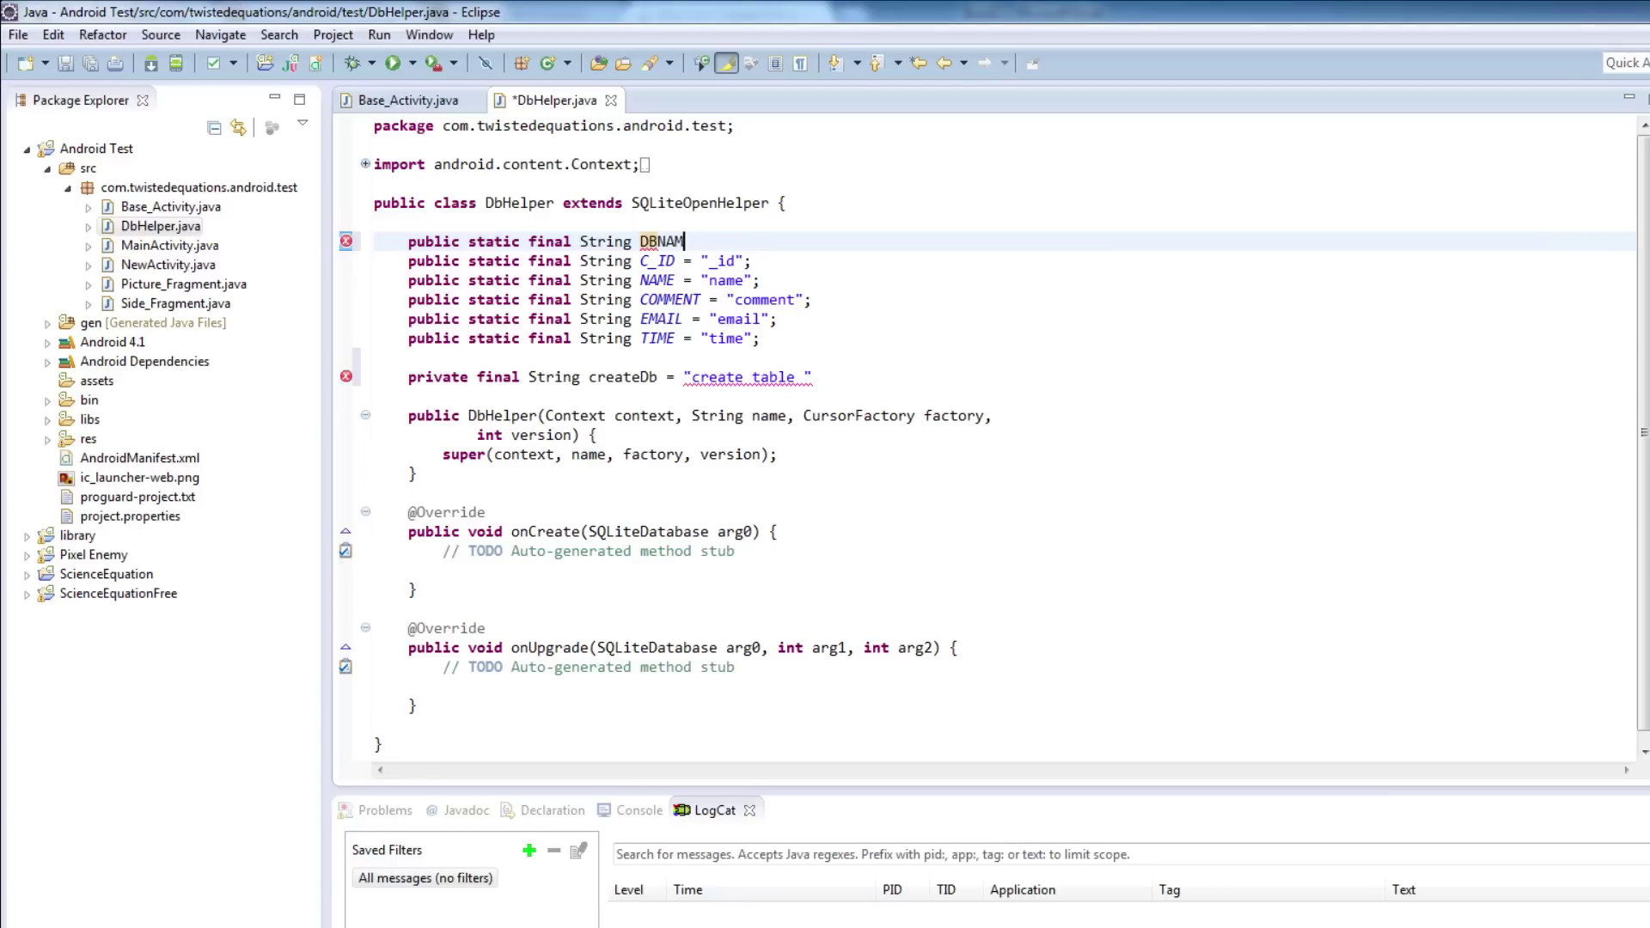
key("BackSpace")
key("BackSpace")
key("BackSpace")
key("BackSpace")
type("TABL")
type("E_NAME")
type(" = \"")
type("\"")
type("comments")
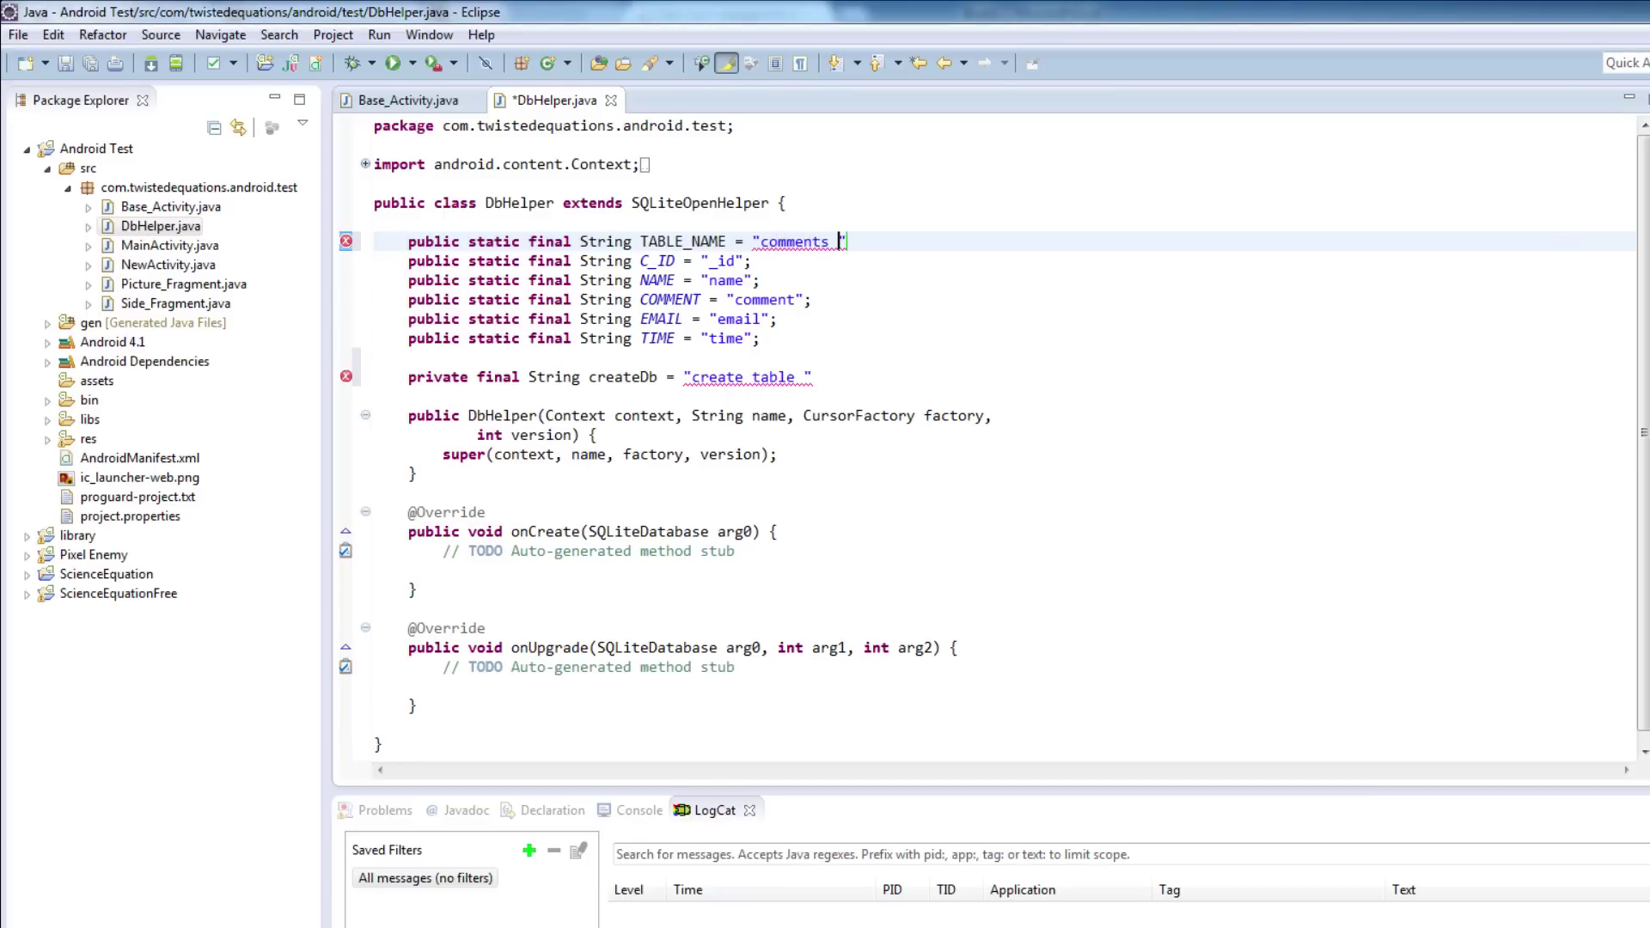
type("_table")
key("BackSpace")
key("BackSpace")
type("le\"")
type(";")
left_click(805, 376)
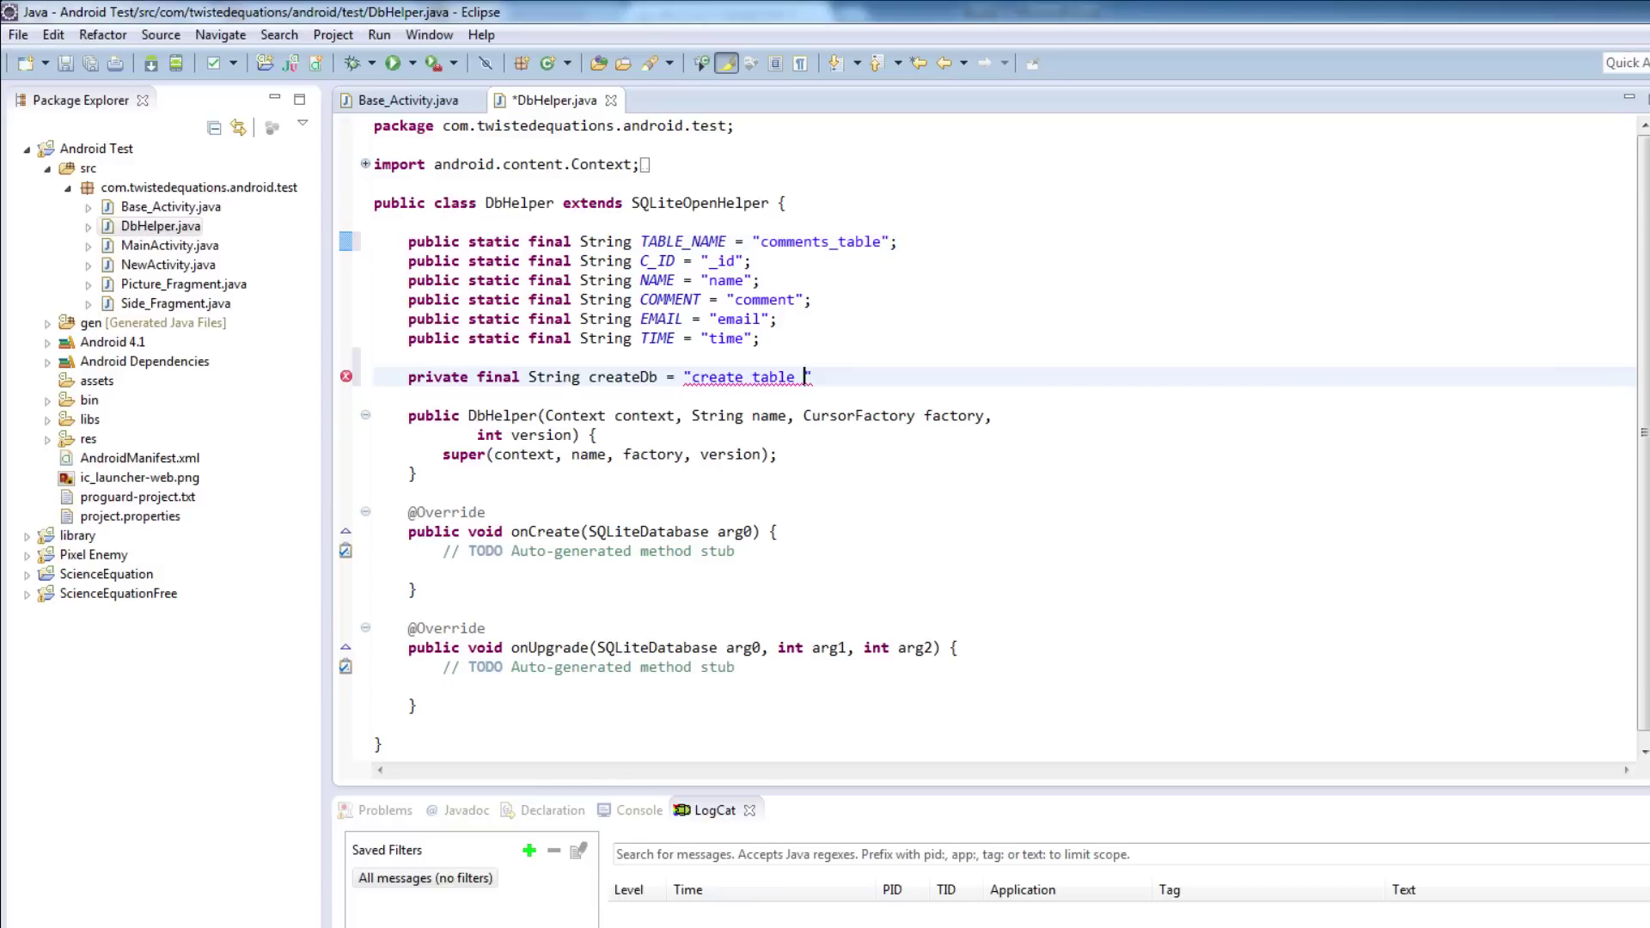
left_click(27, 554)
scroll(161, 516, "down", 4)
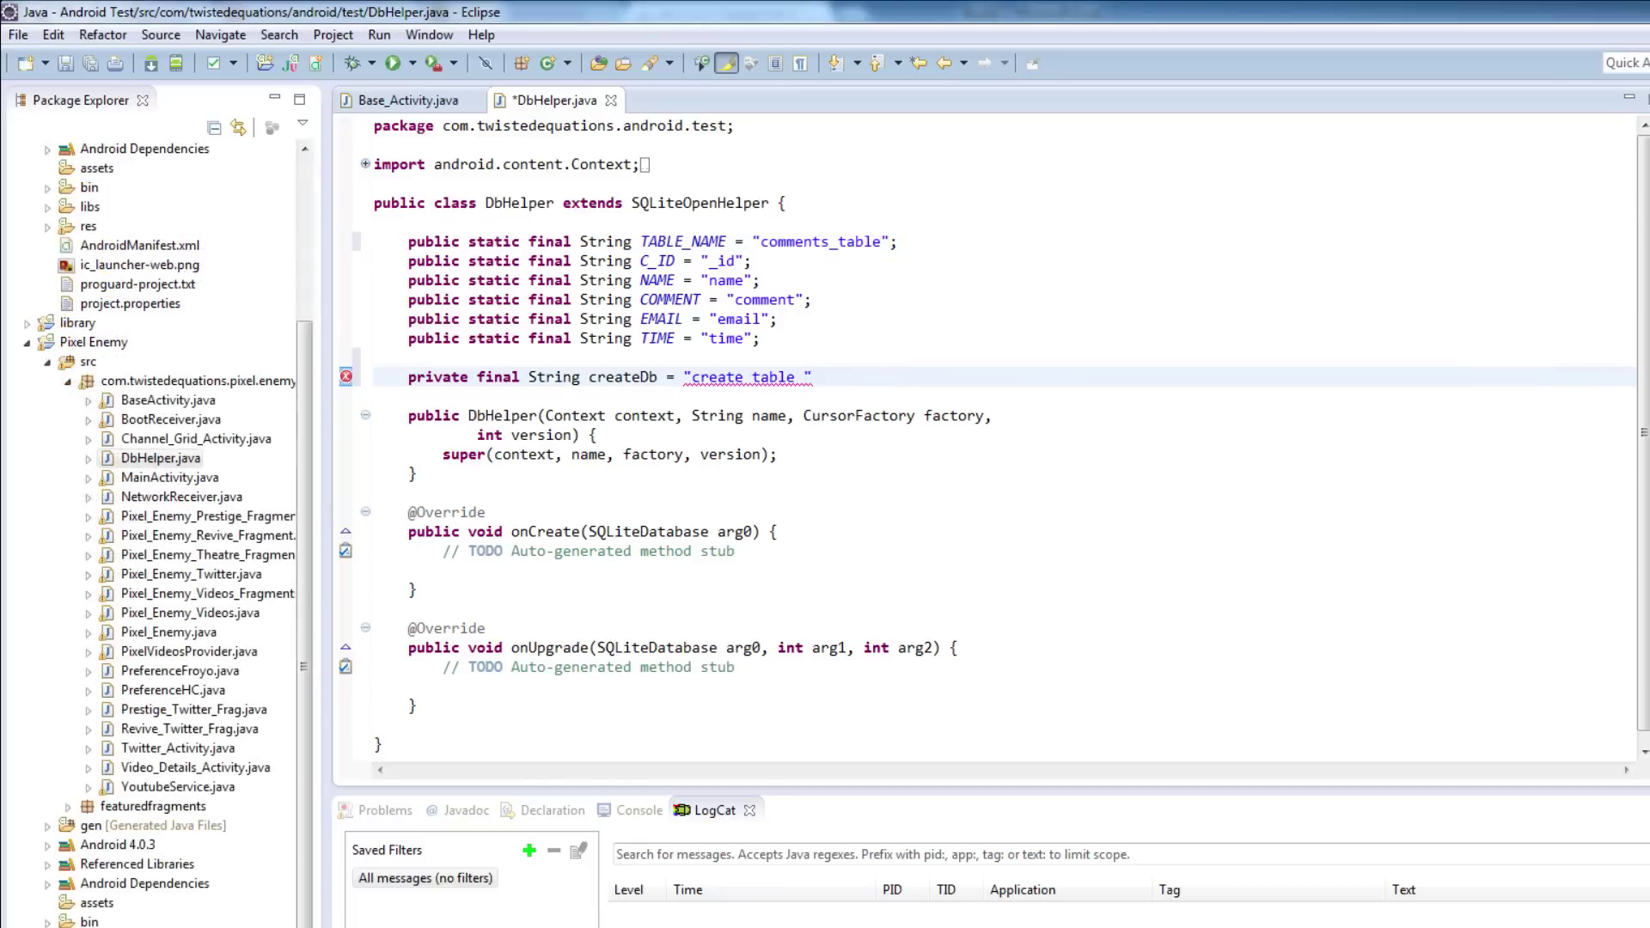
Insert public static final String DATABASE_NAME = "data" on a new line above TABLE_NAME.
left_click(409, 241)
key("Up")
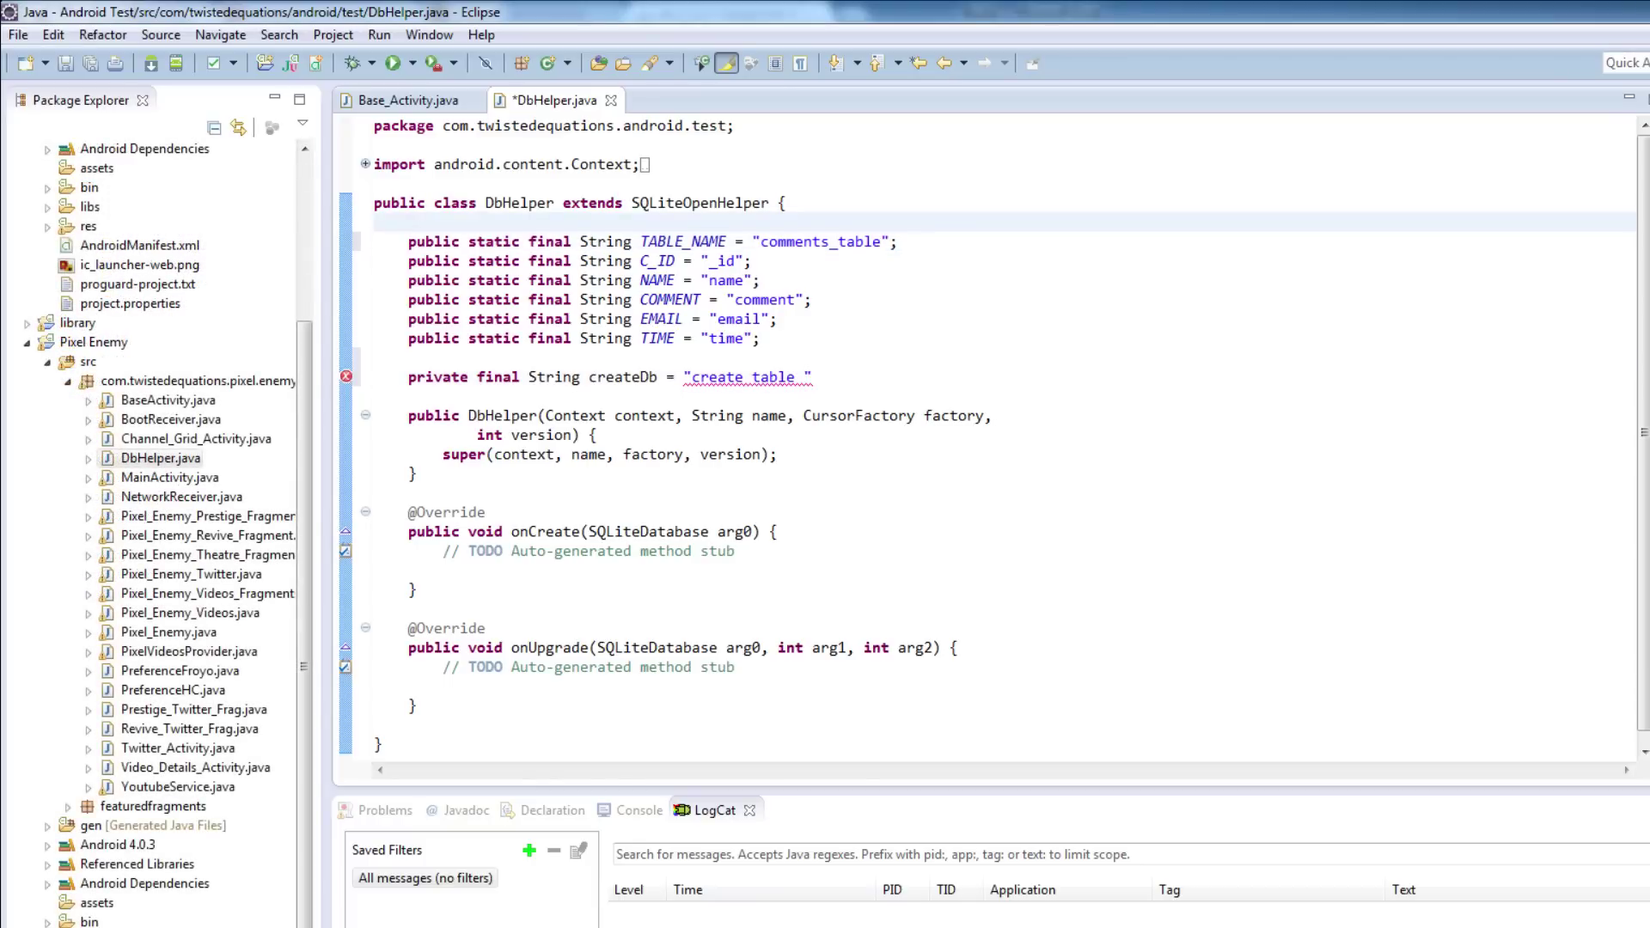
key("Return")
type("pub")
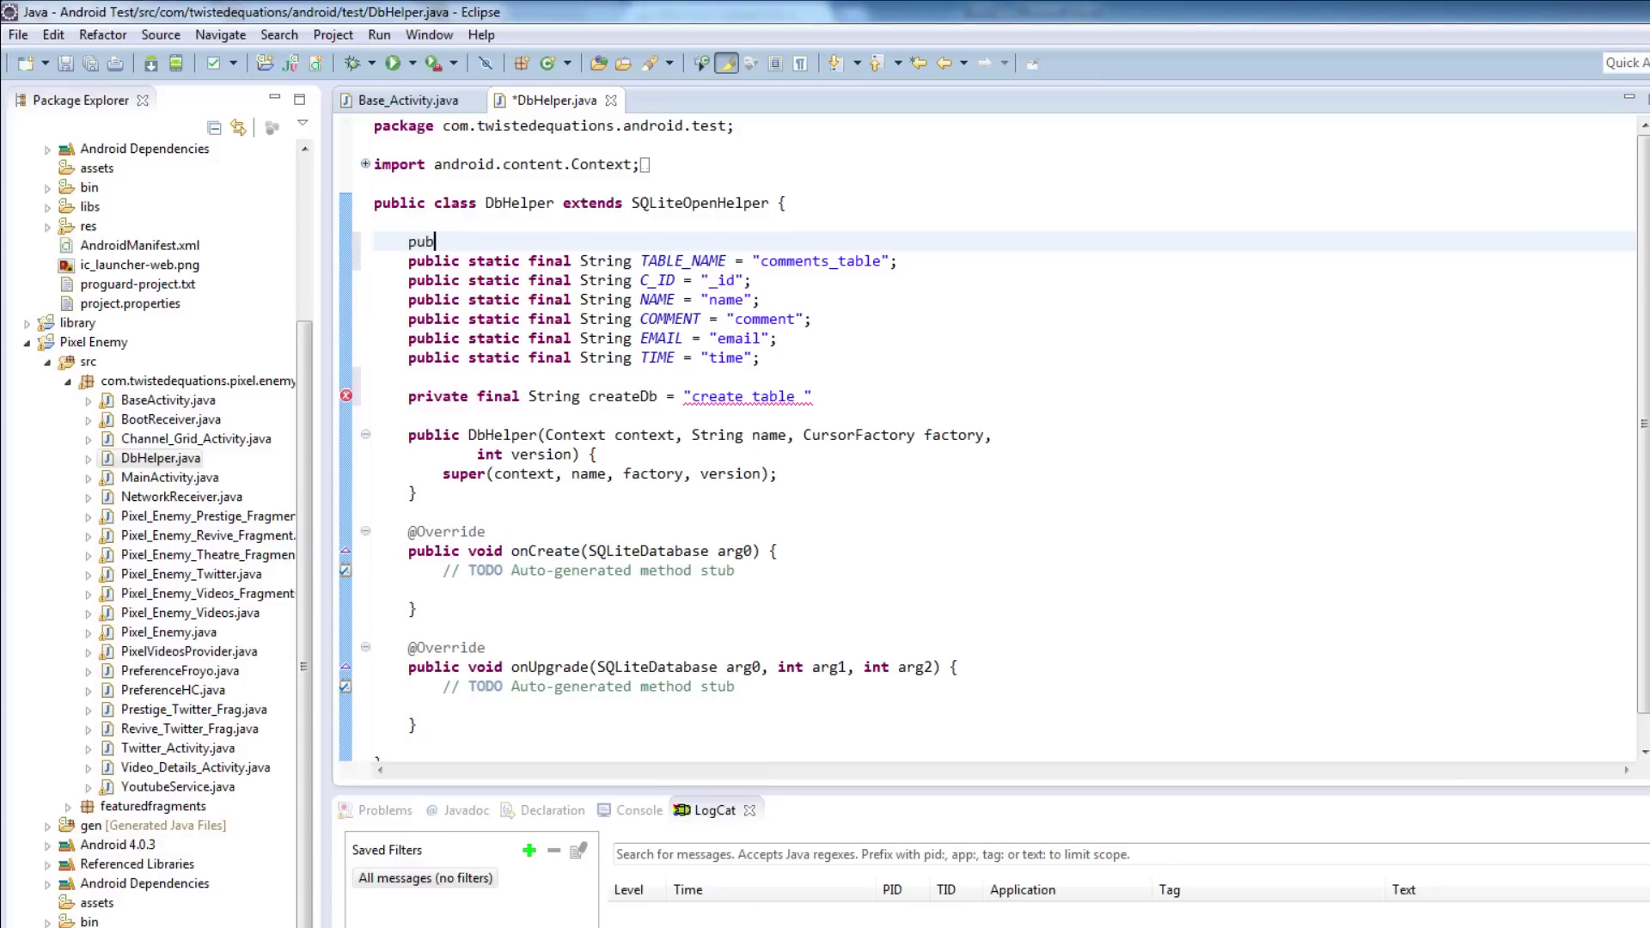
type("lic st")
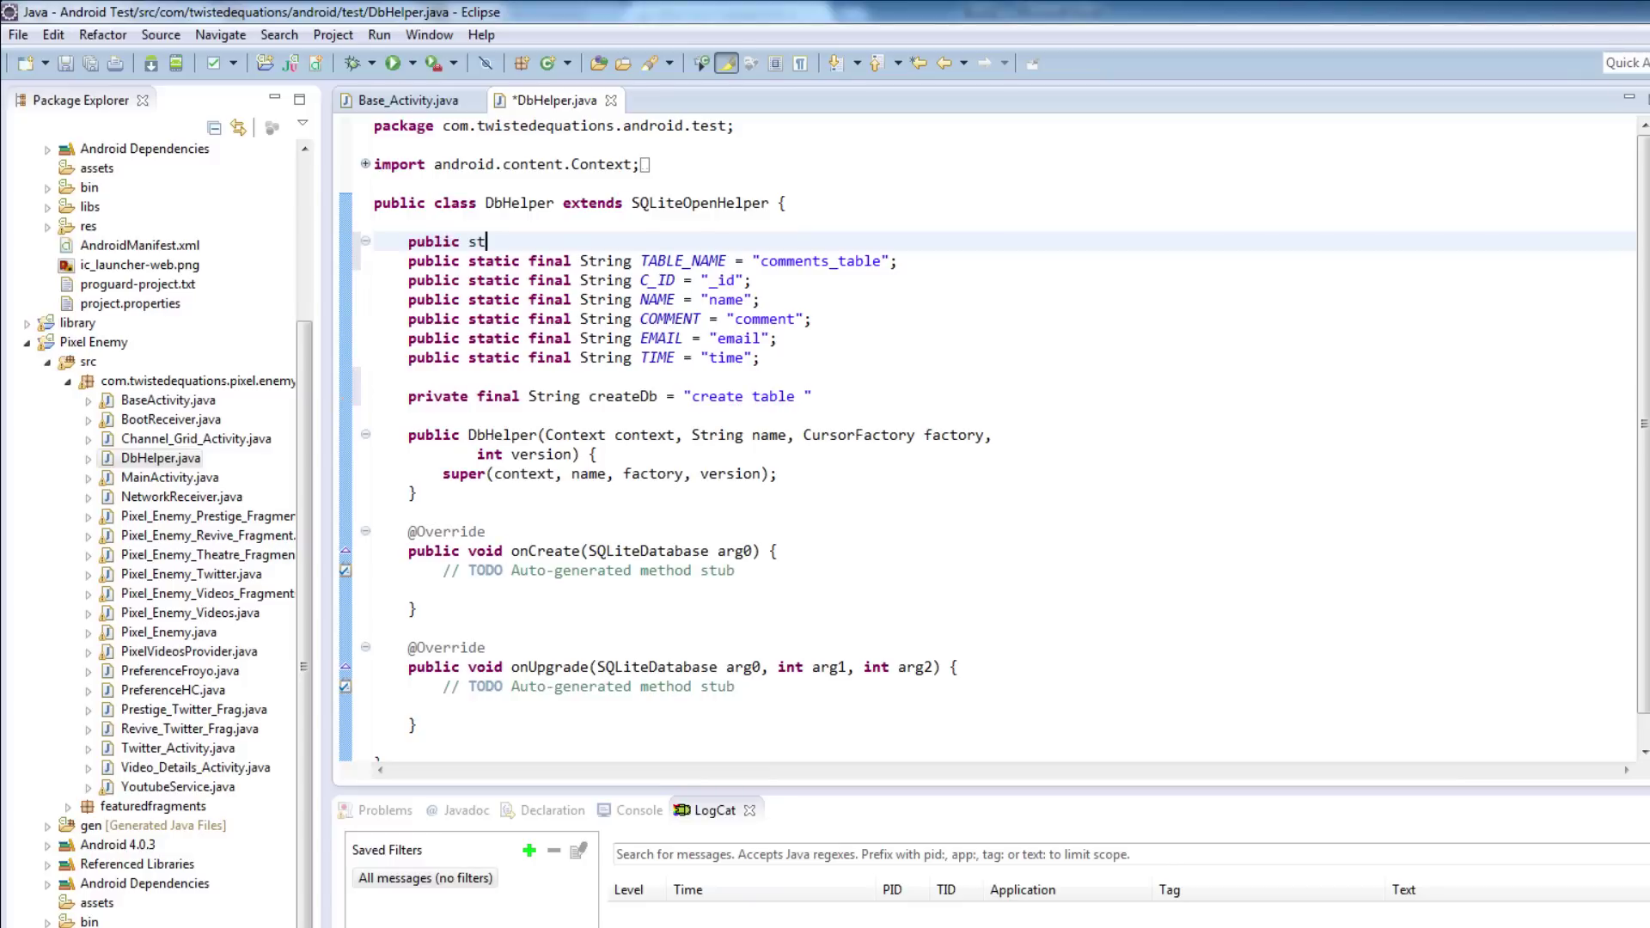
type("atic ")
type("final ")
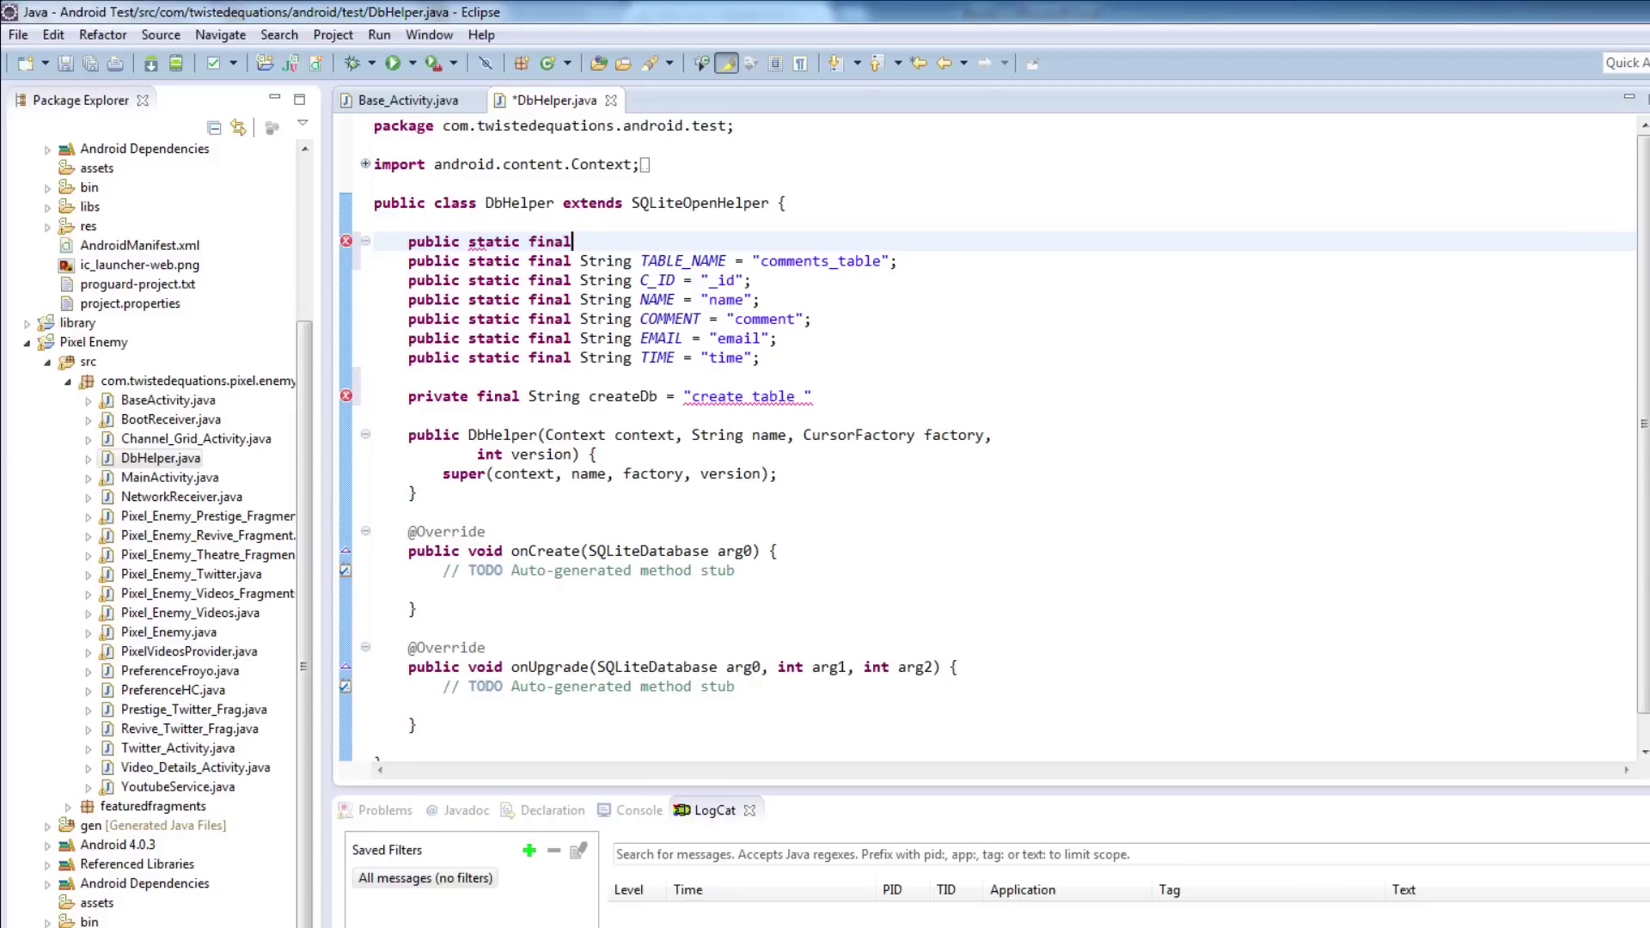
type("Strin")
type("g DATA")
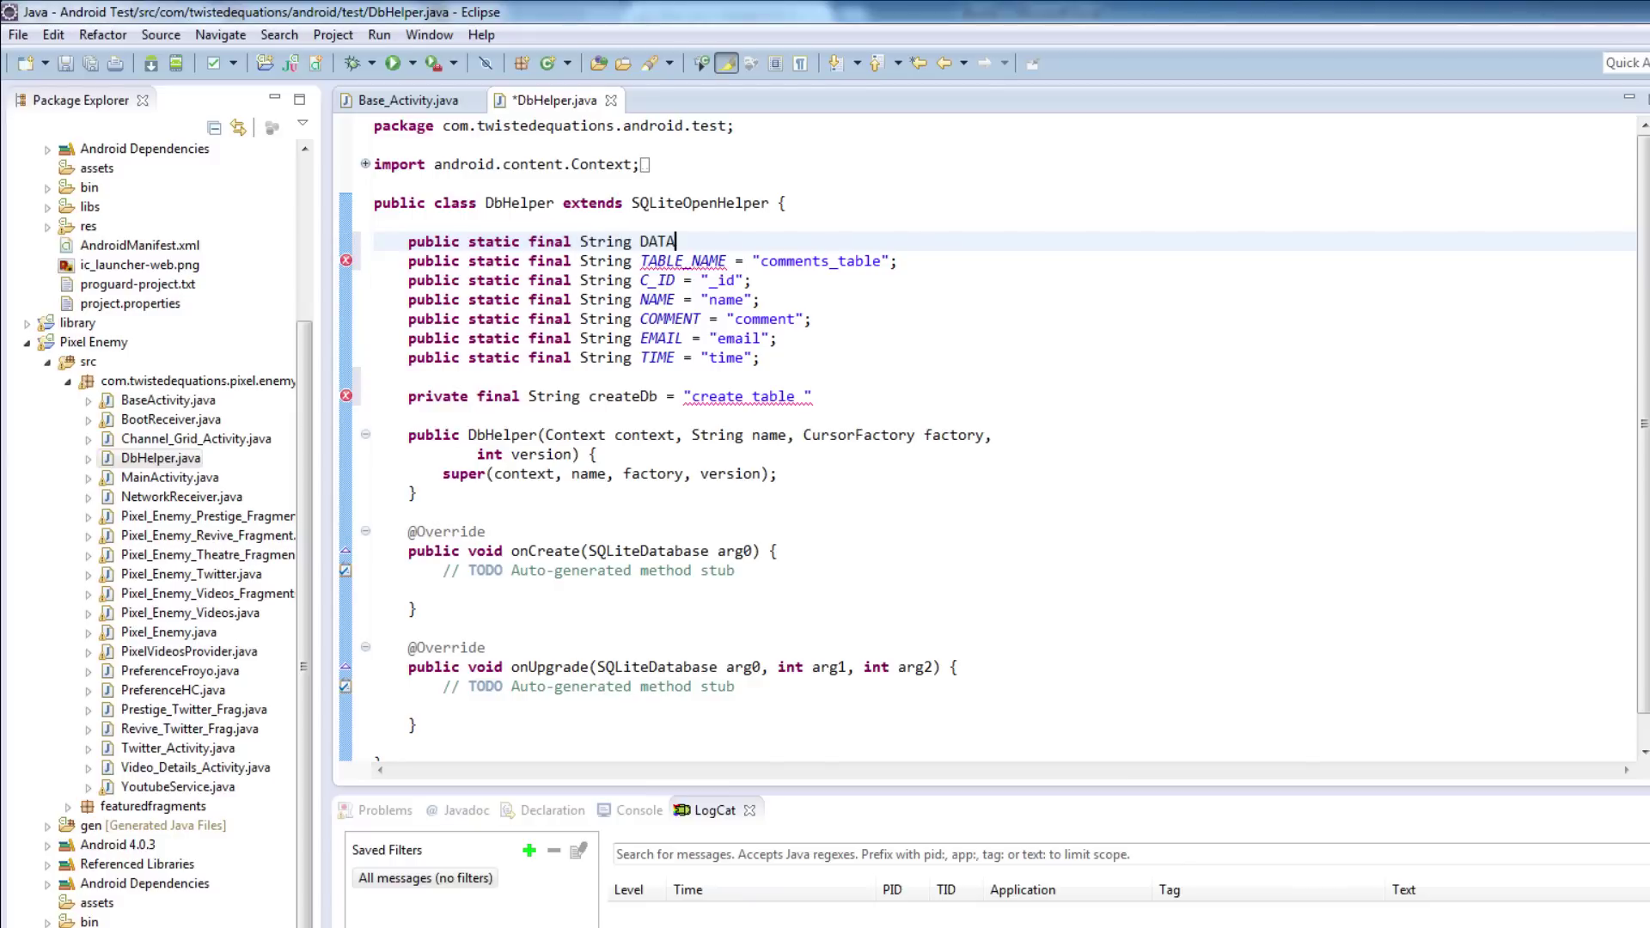
type("BAD")
key("BackSpace")
type("SE")
type("_NAME")
type(" b= \"")
key("BackSpace")
key("BackSpace")
key("BackSpace")
key("BackSpace")
type("= \"")
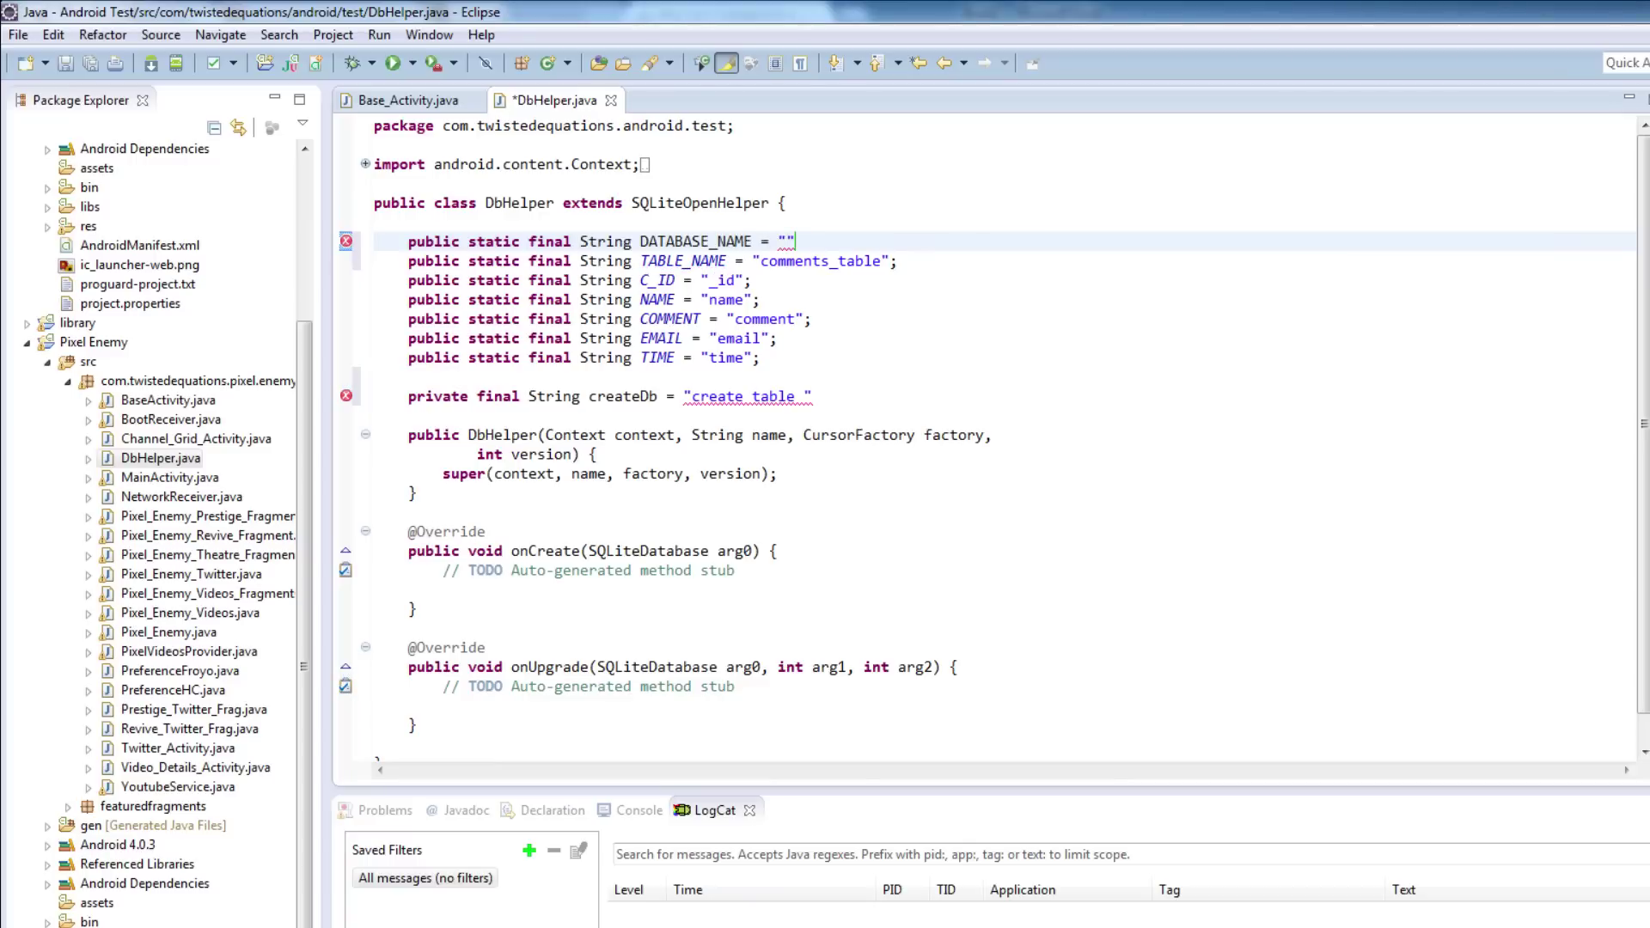
type(";")
type("DA")
type("TA")
key("BackSpace")
key("BackSpace")
key("BackSpace")
key("BackSpace")
type("data")
Replace name with DATABASE_NAME in super(), join int version onto the signature line, and save.
double_click(588, 473)
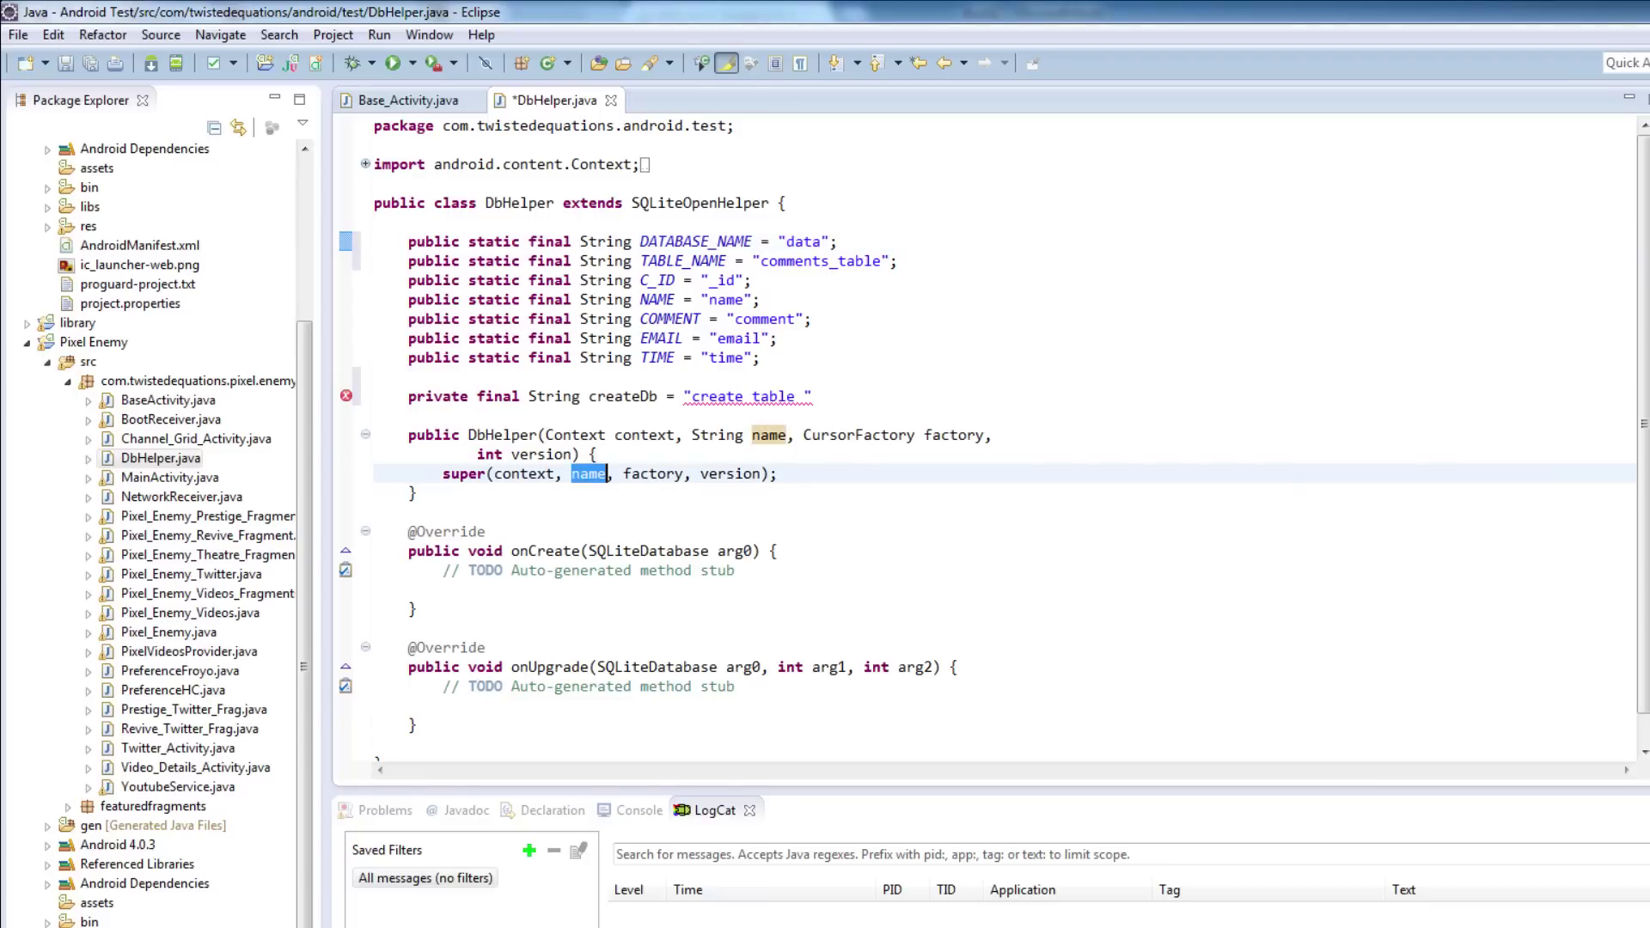
type("DAT")
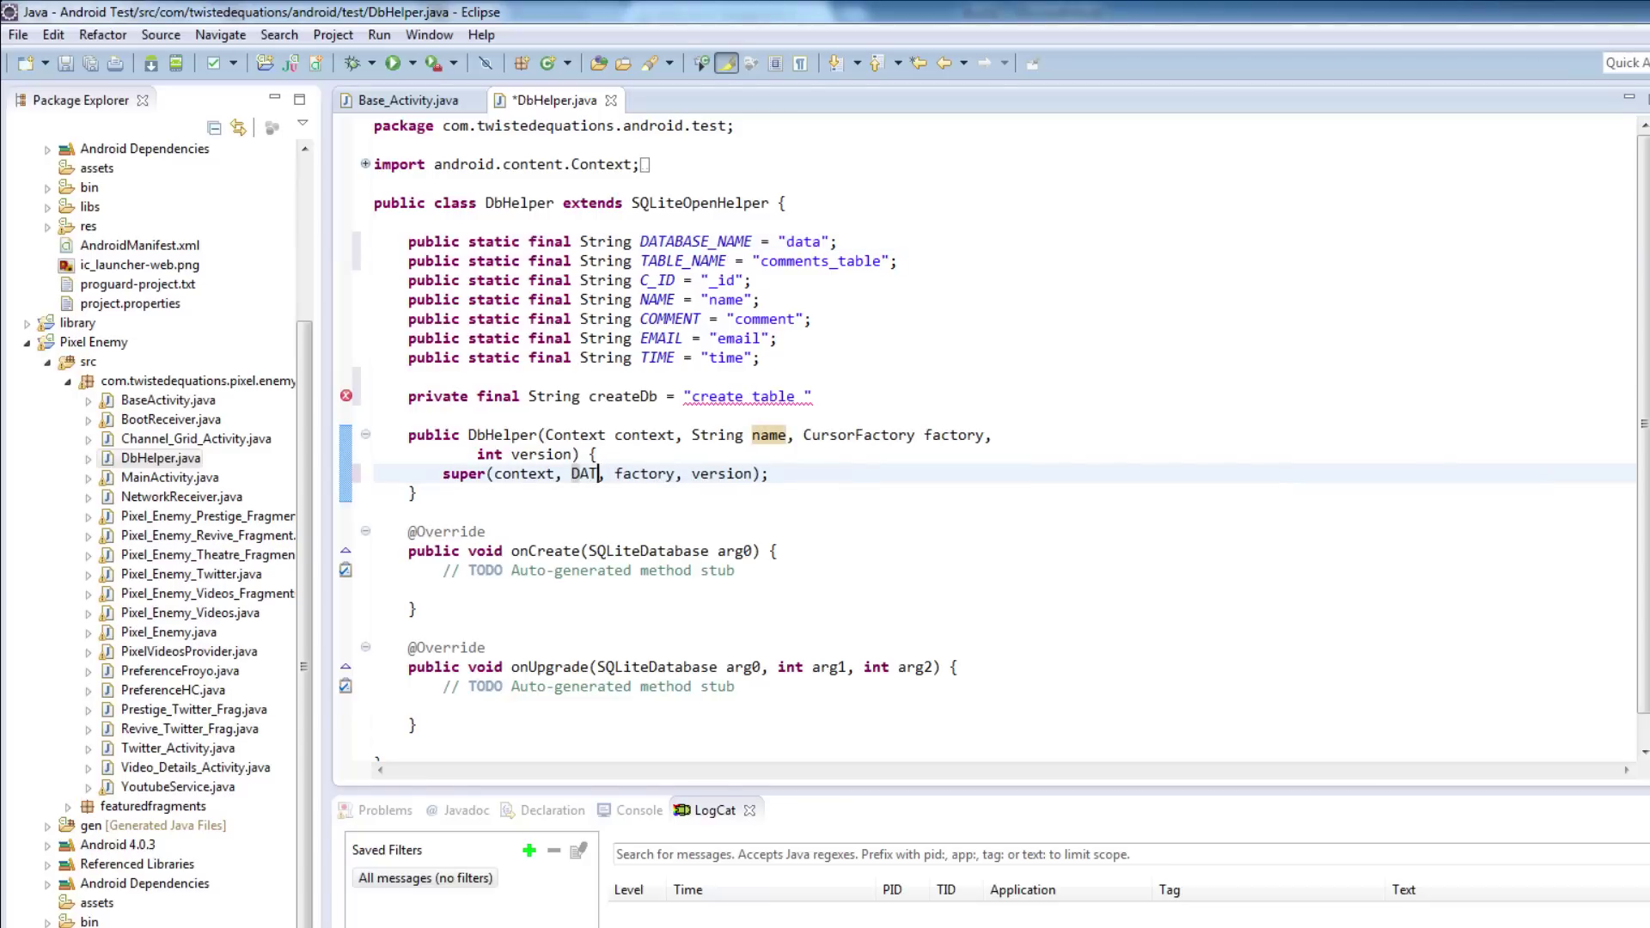
type("ABASE")
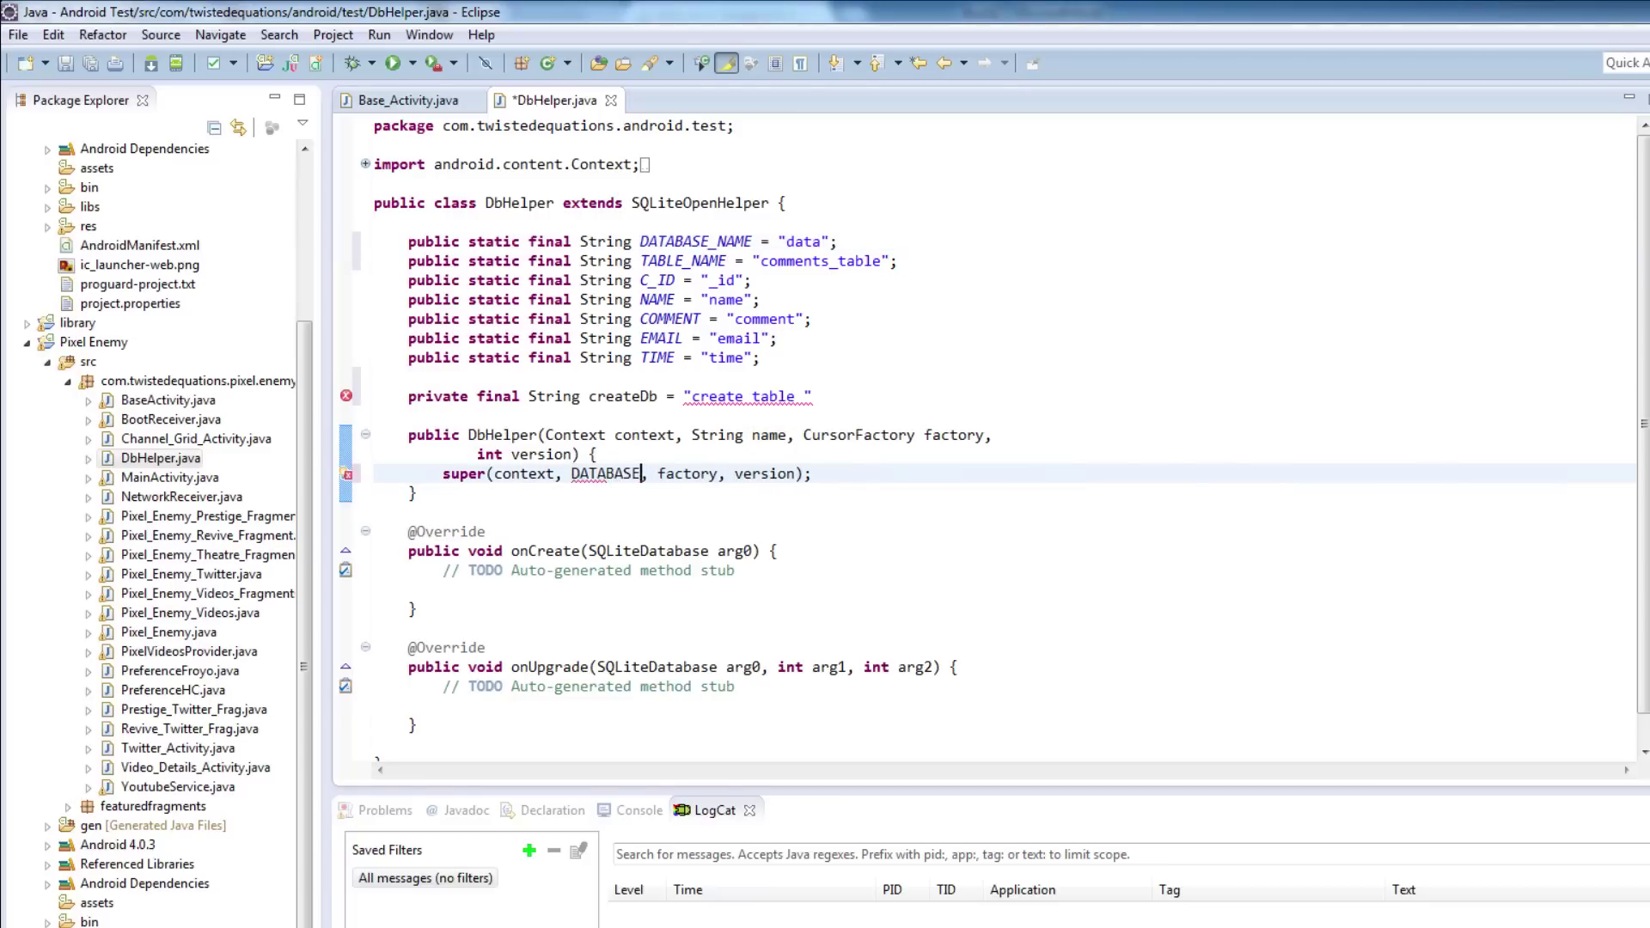
type("_NAME")
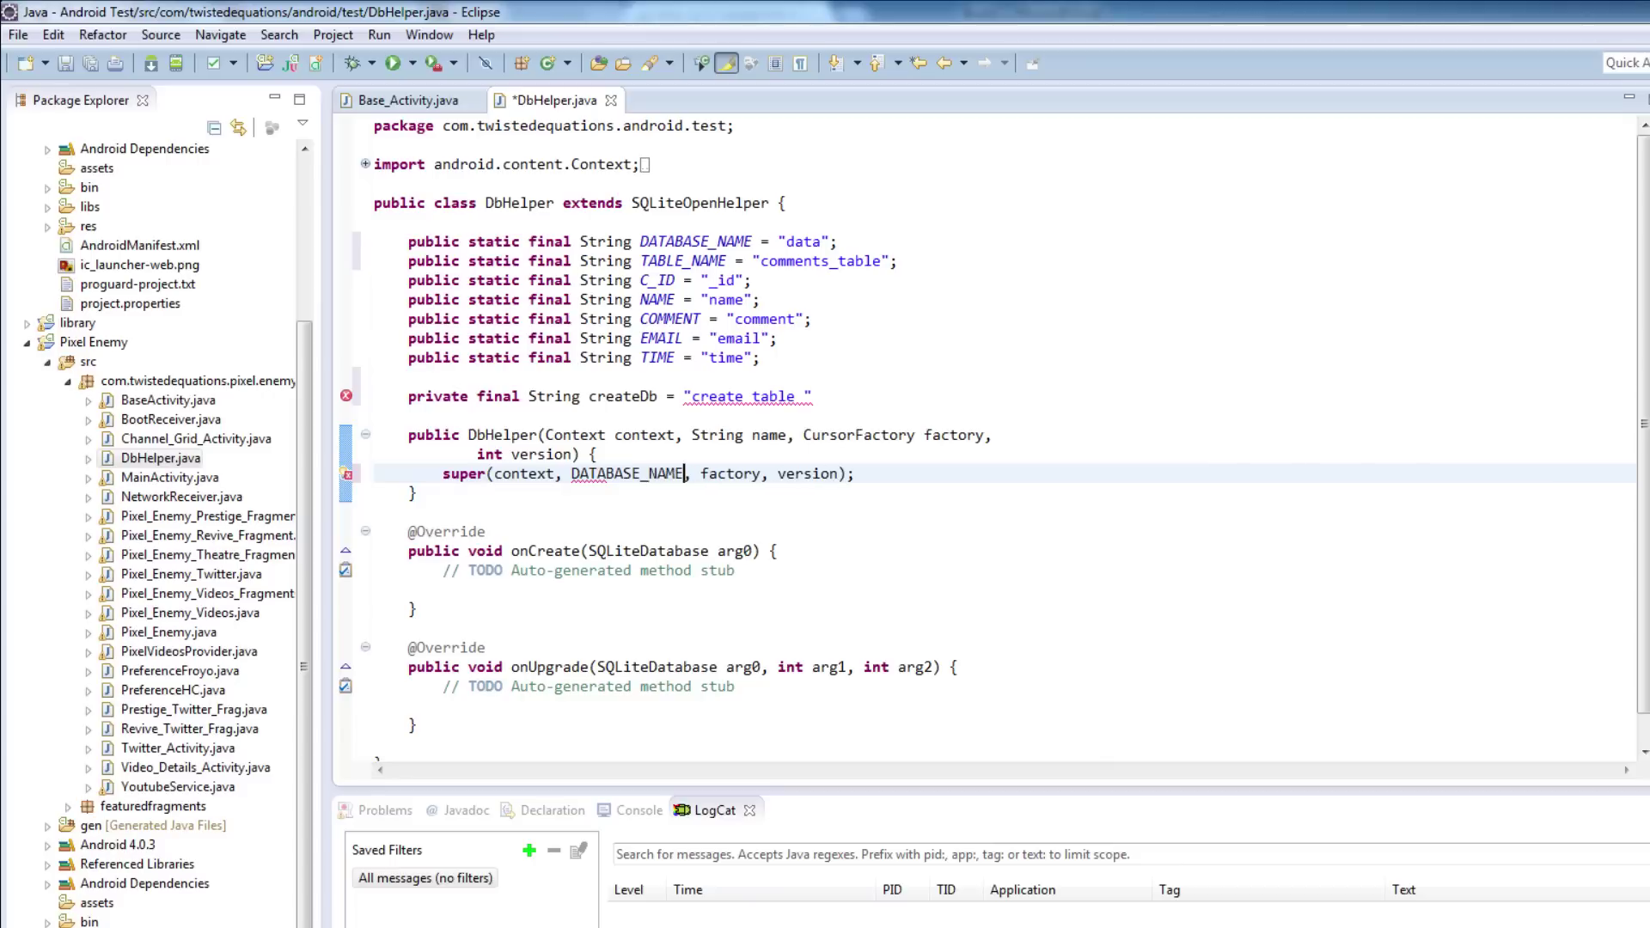
left_click_drag(599, 454, 410, 492)
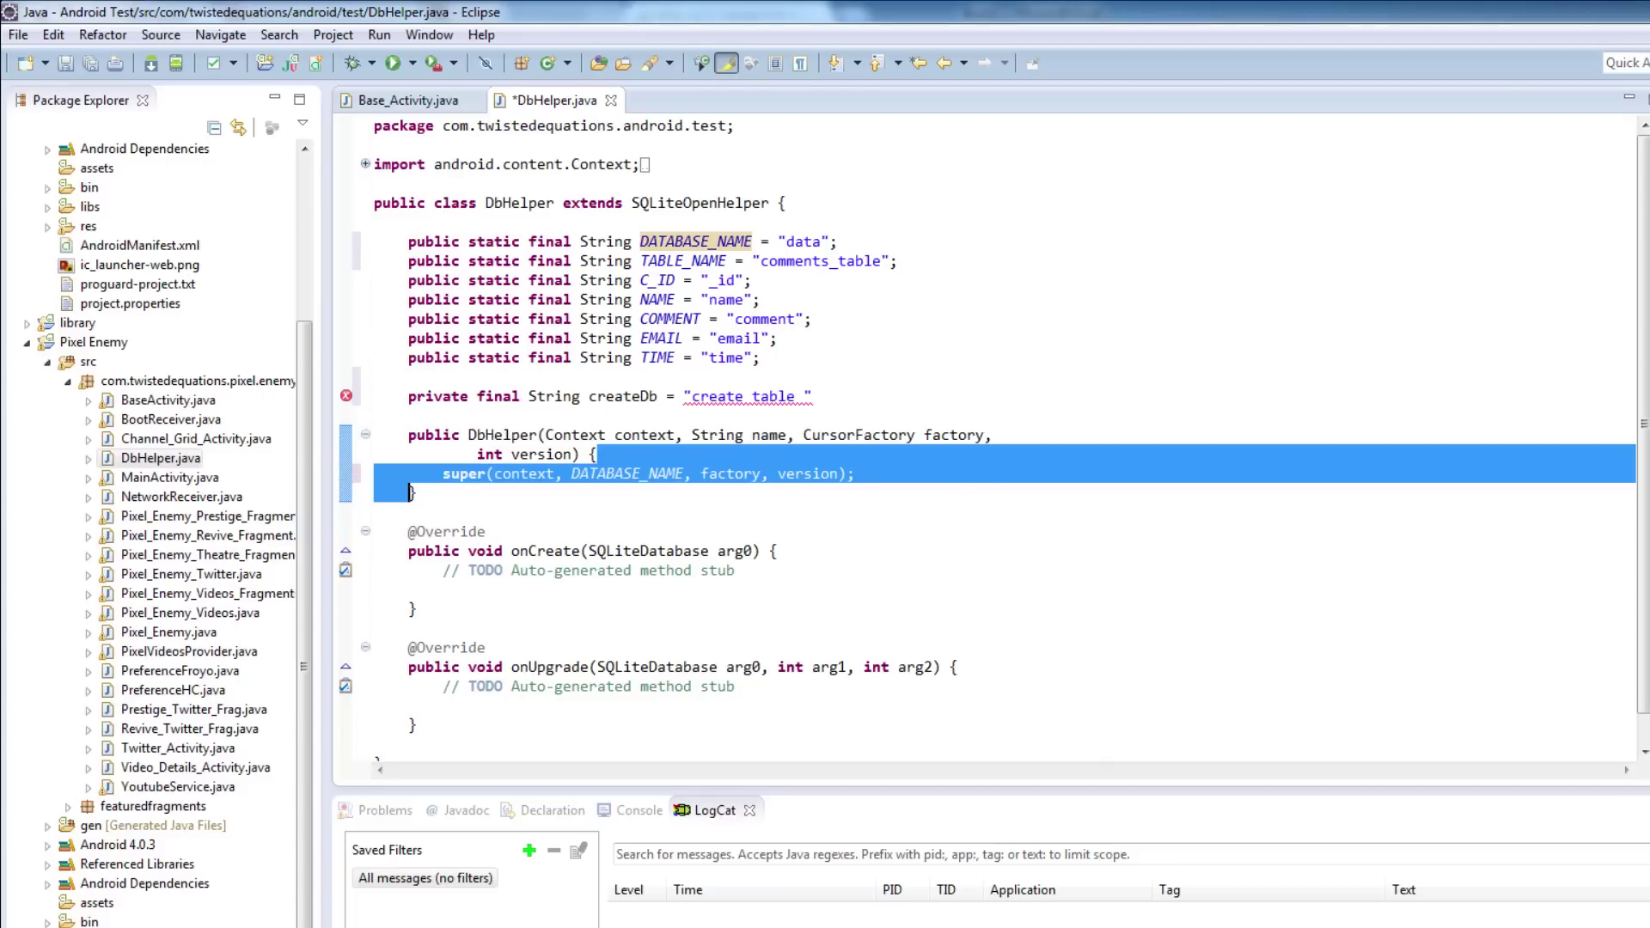
left_click(641, 473)
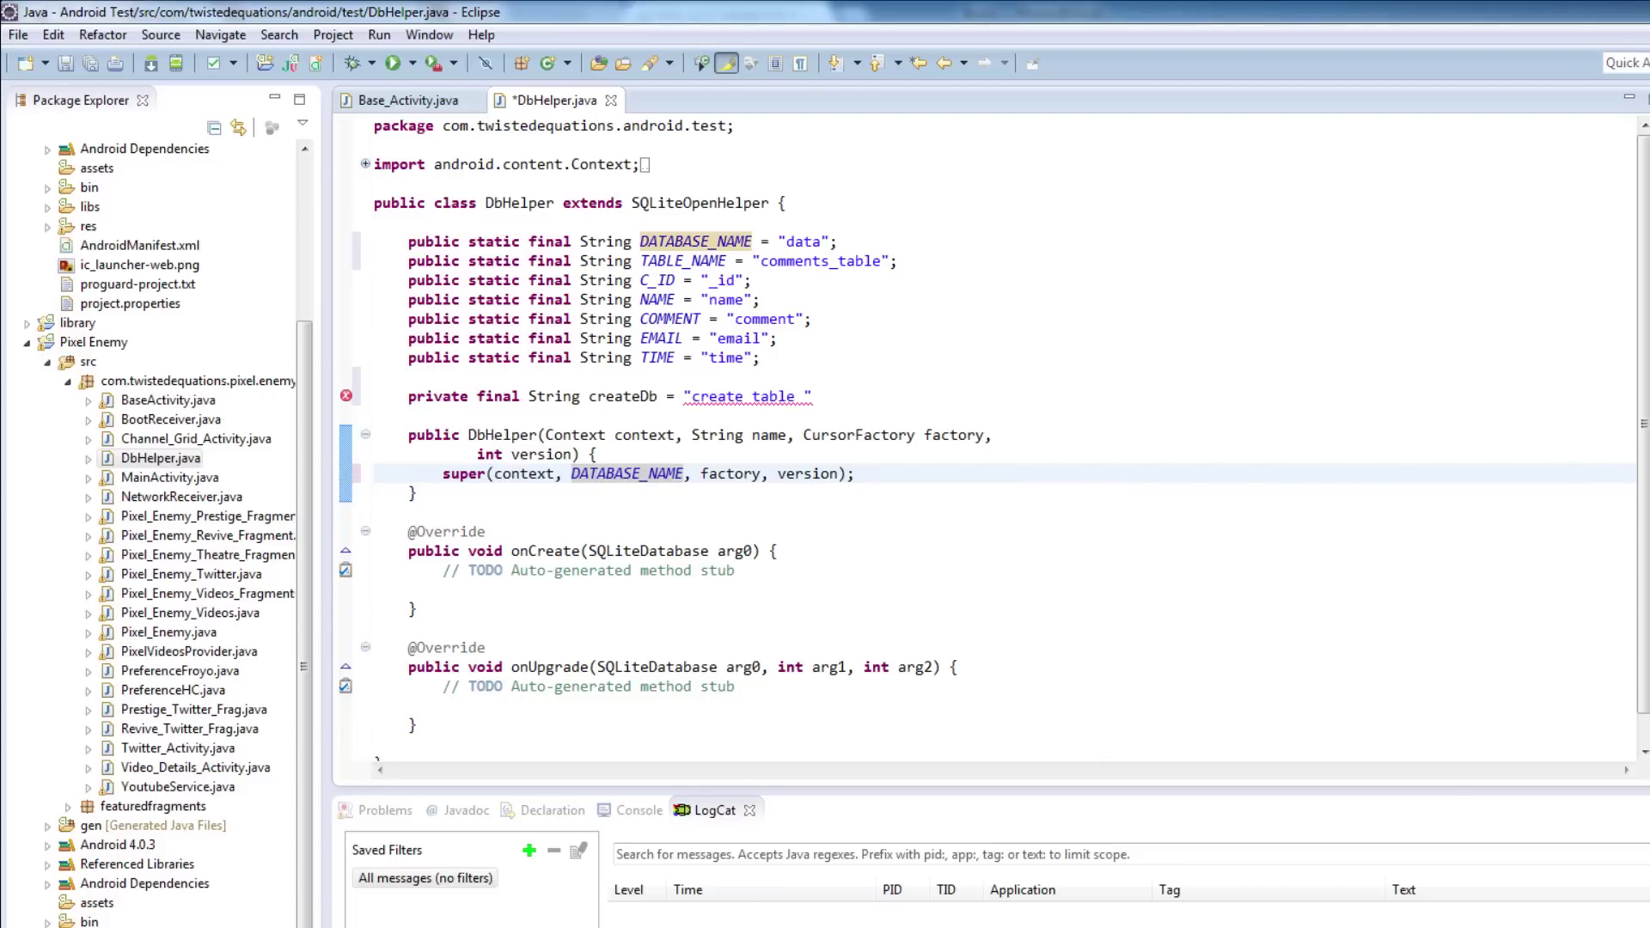
left_click_drag(478, 455, 375, 453)
key("BackSpace")
key("BackSpace")
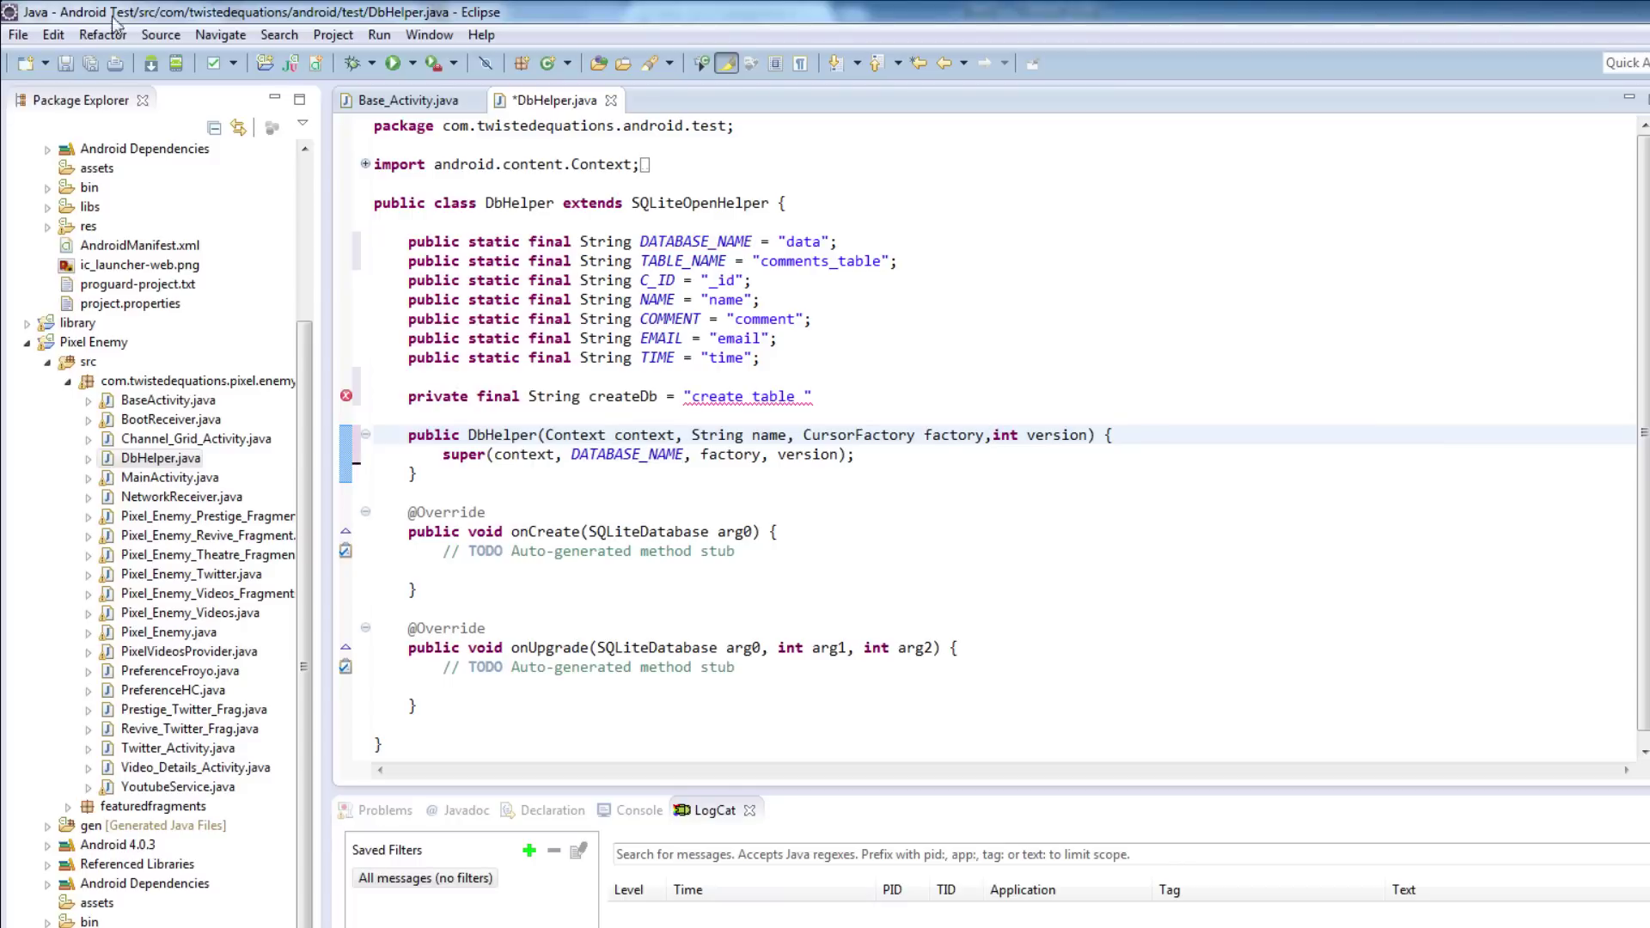
left_click(68, 62)
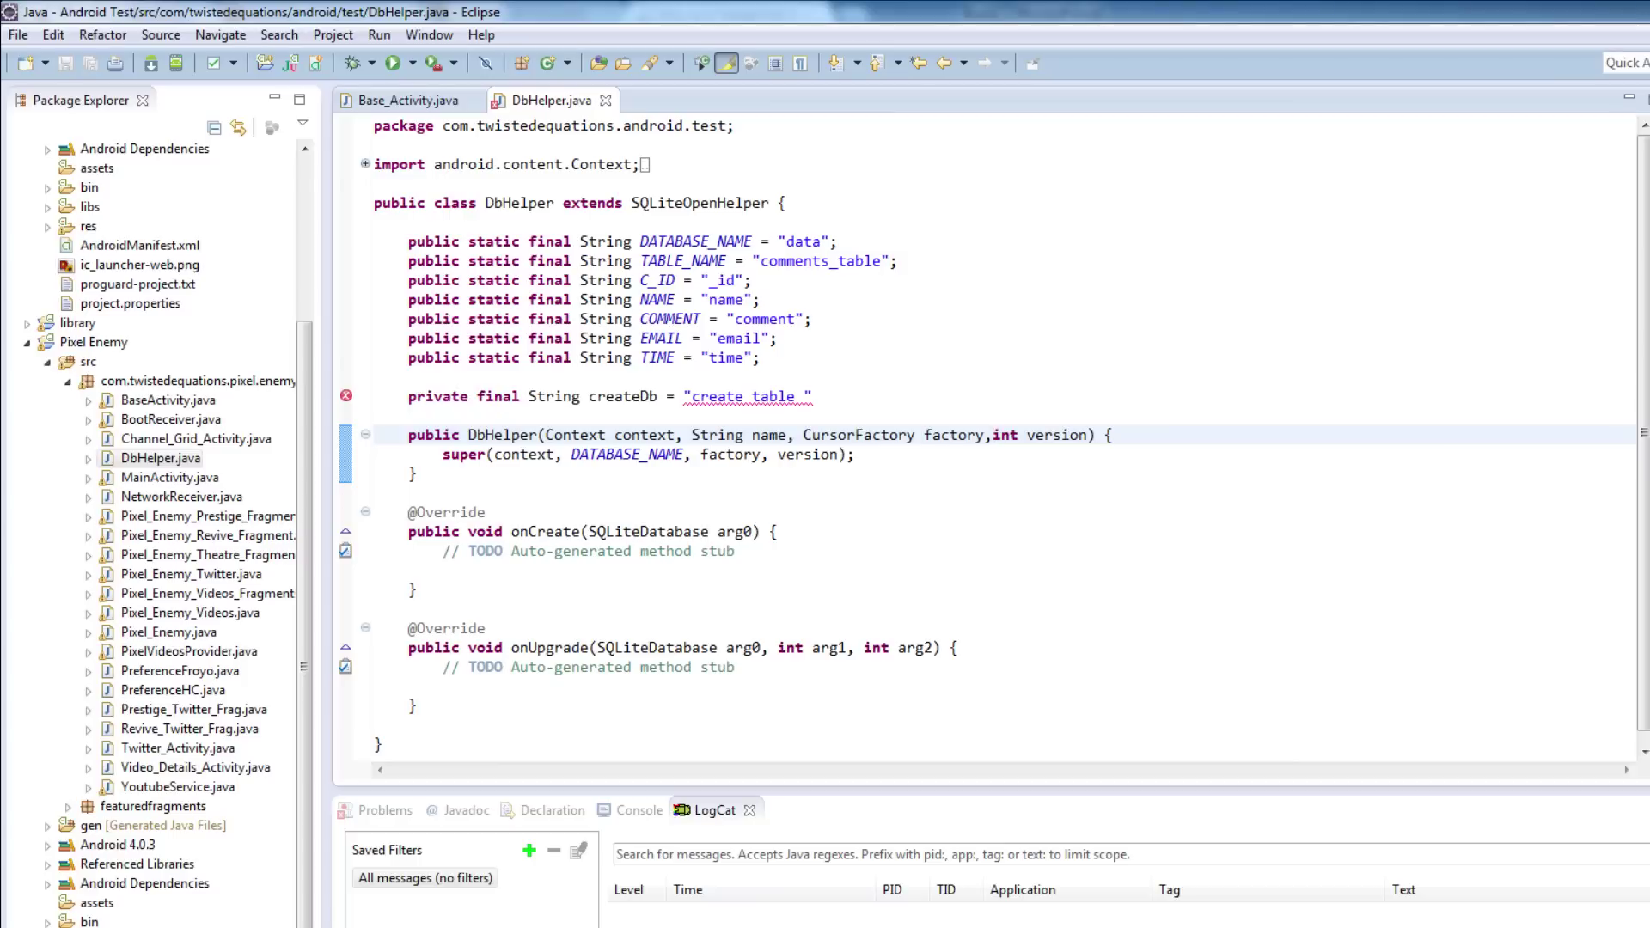
Extend createDb to "create table if not exists " + TABLE_NAME + " ( " and start a continuation line.
left_click(805, 396)
type("if ")
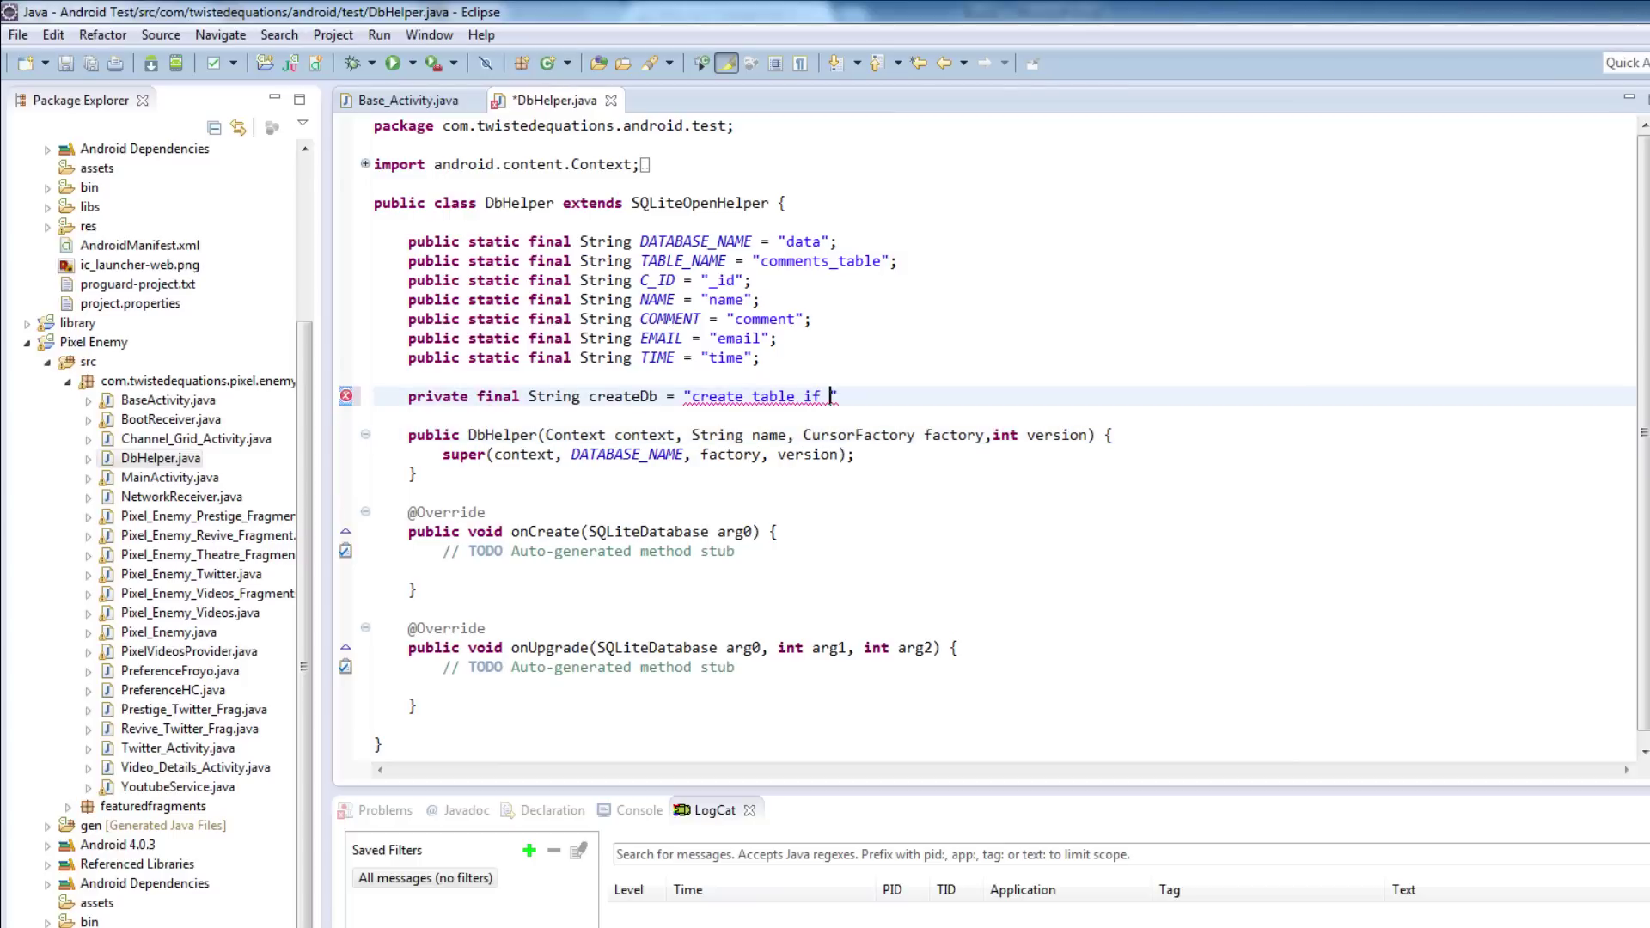
type("not e")
type("xists")
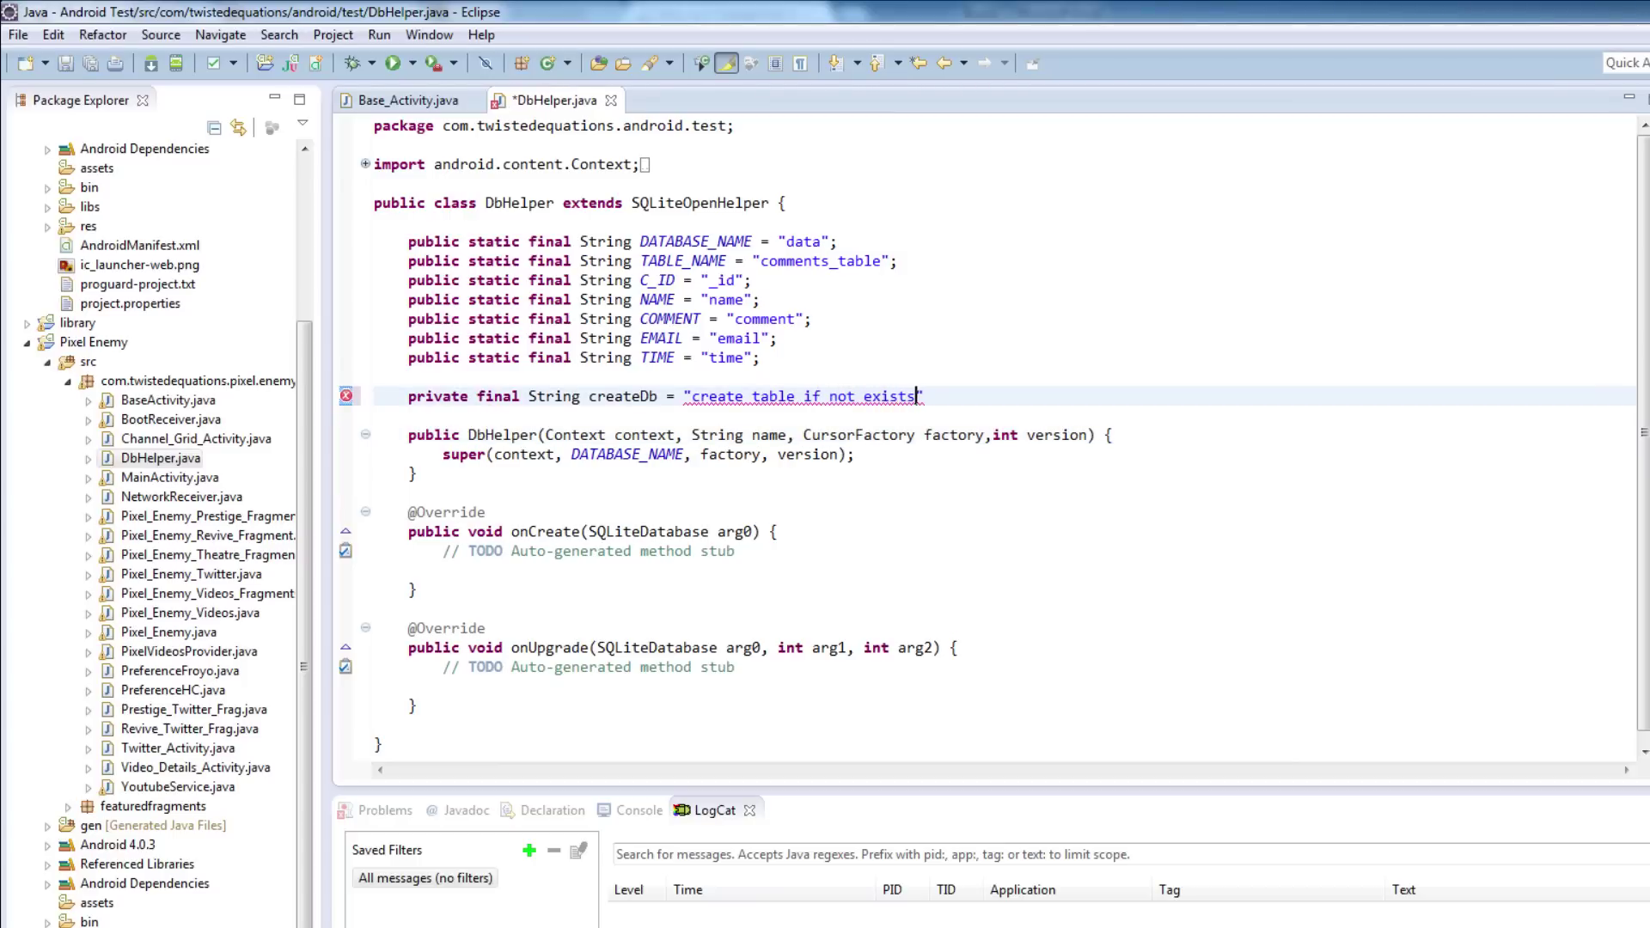
type(" \" ")
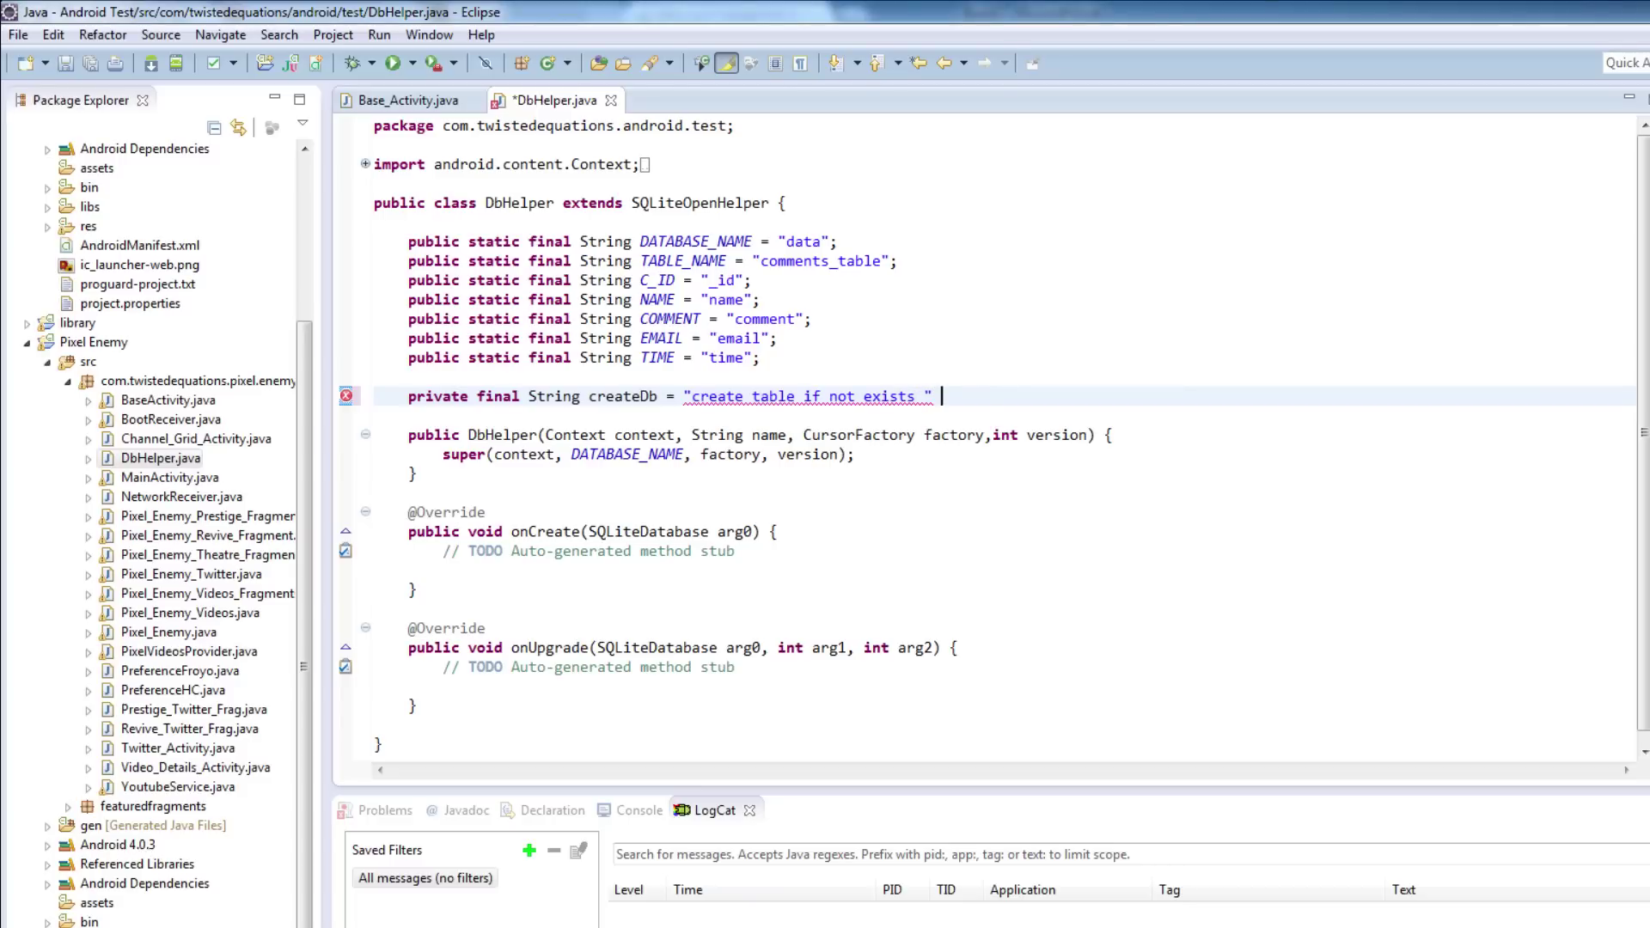
type("+")
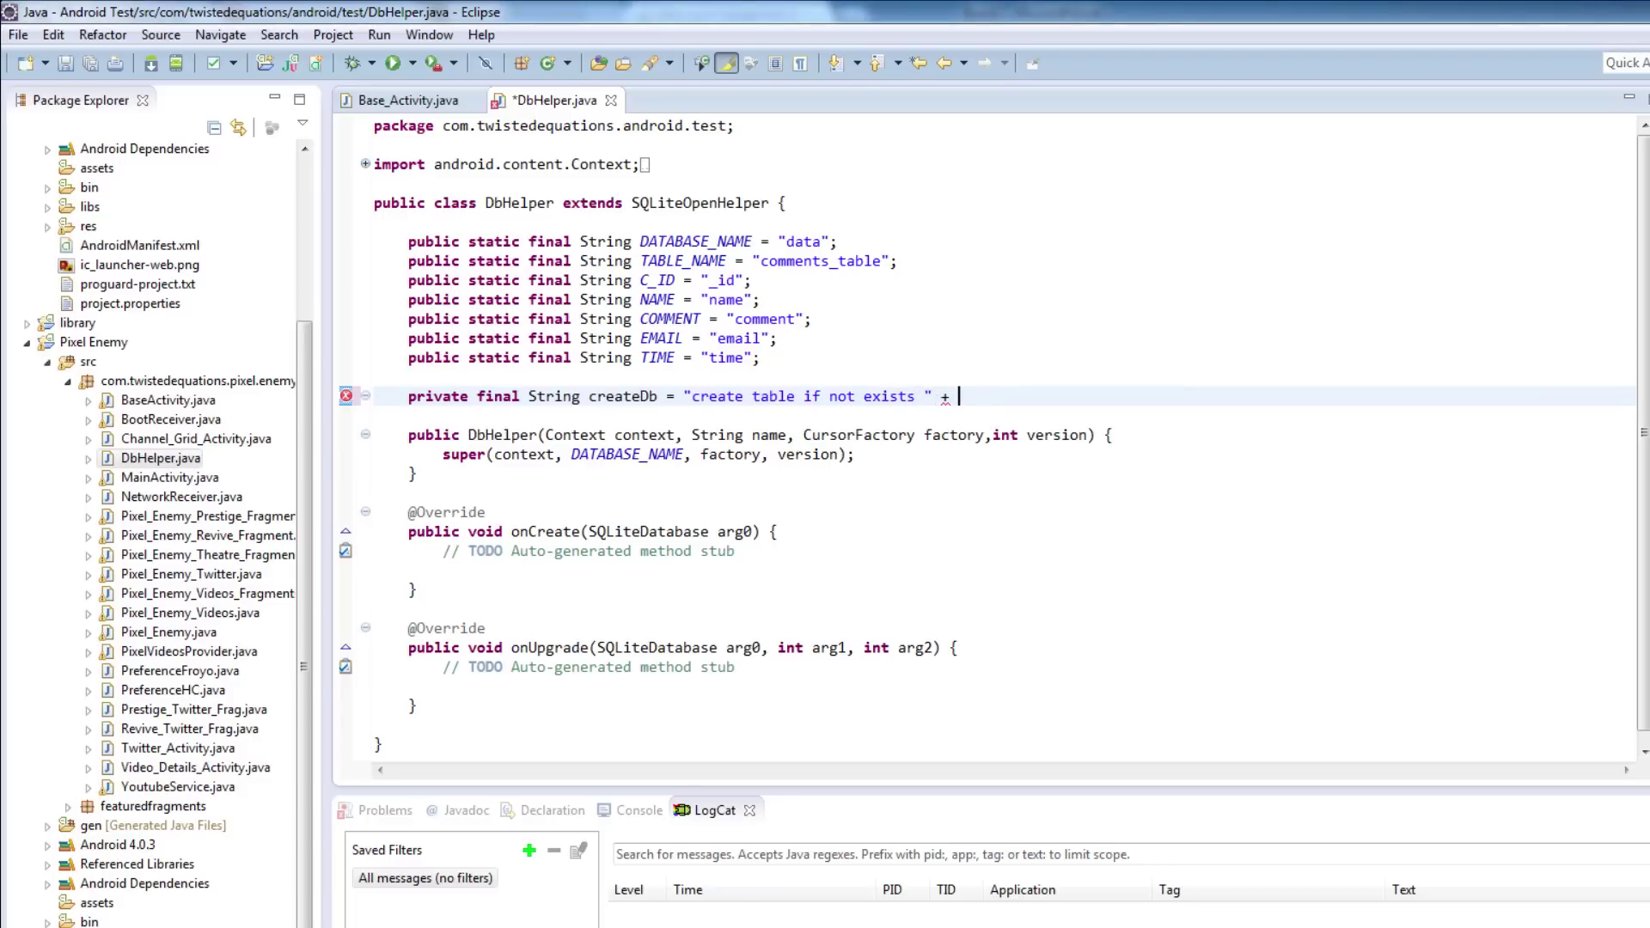
type(" TABLE_NAME")
type("+ ")
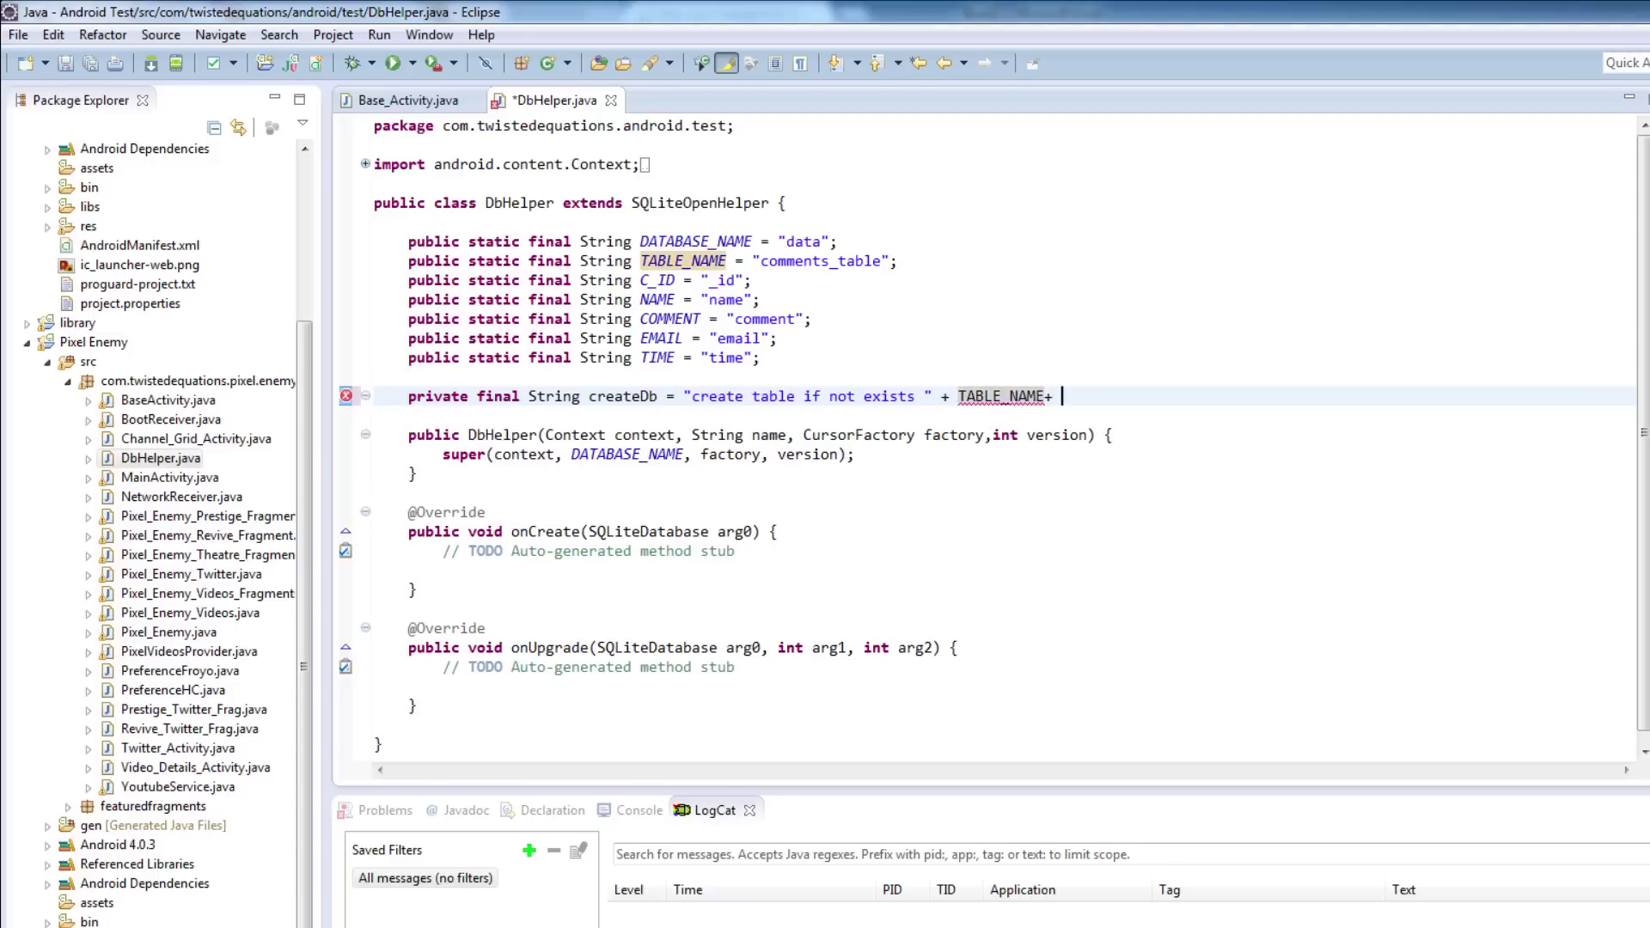
type("\"")
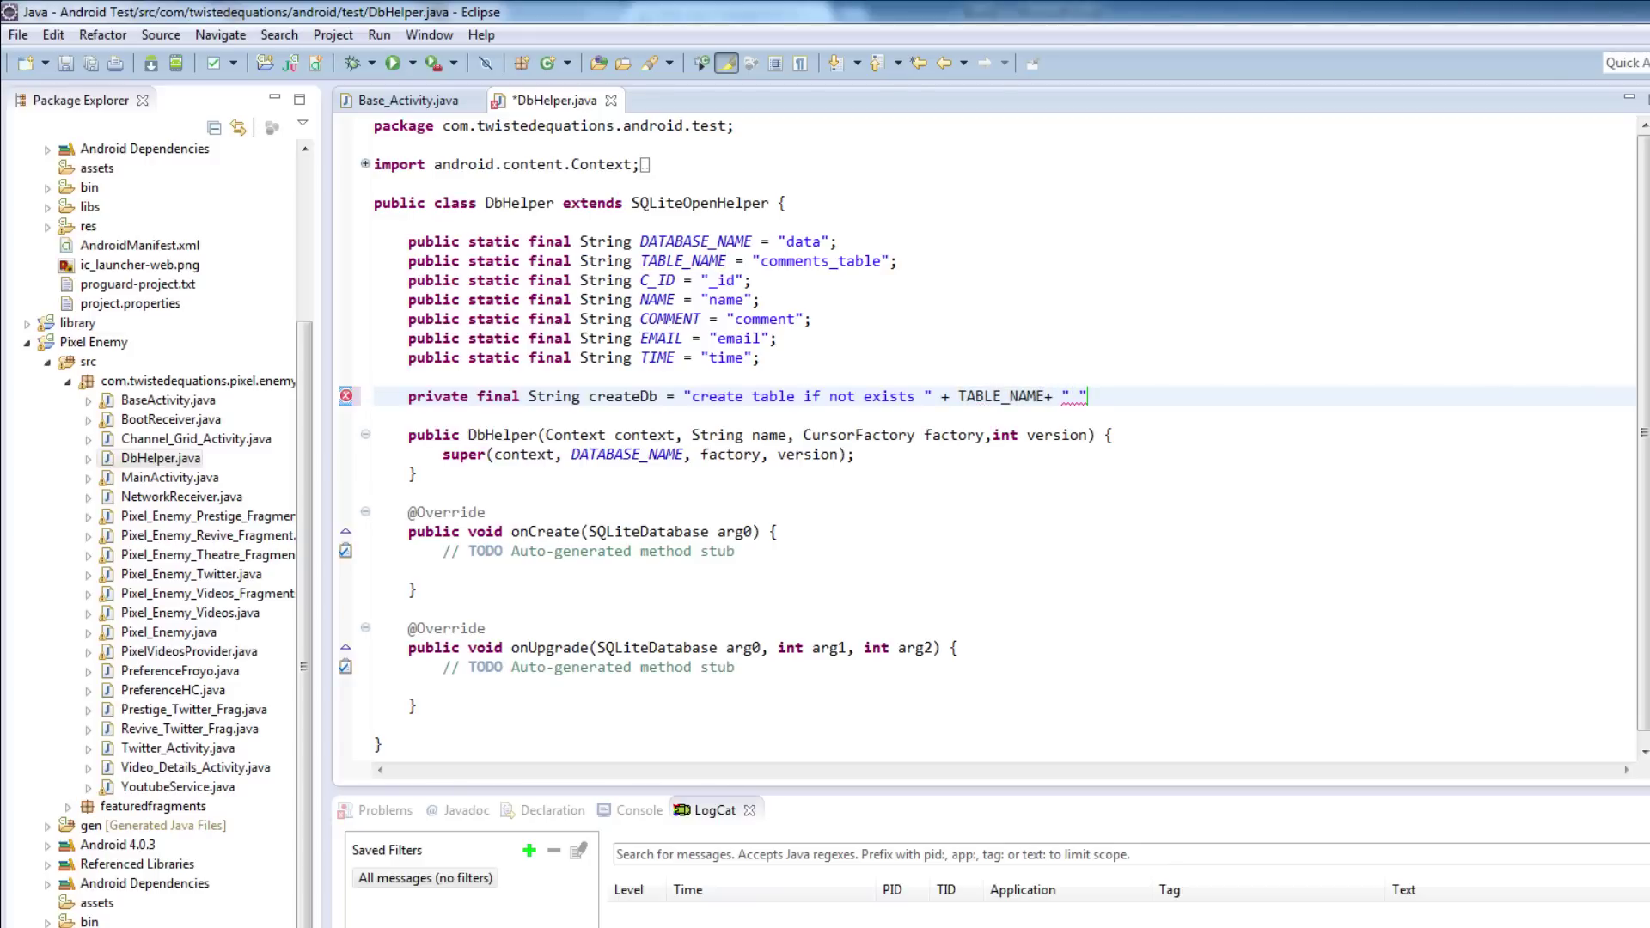
type(" (")
key("Right")
key("Return")
type("+ ")
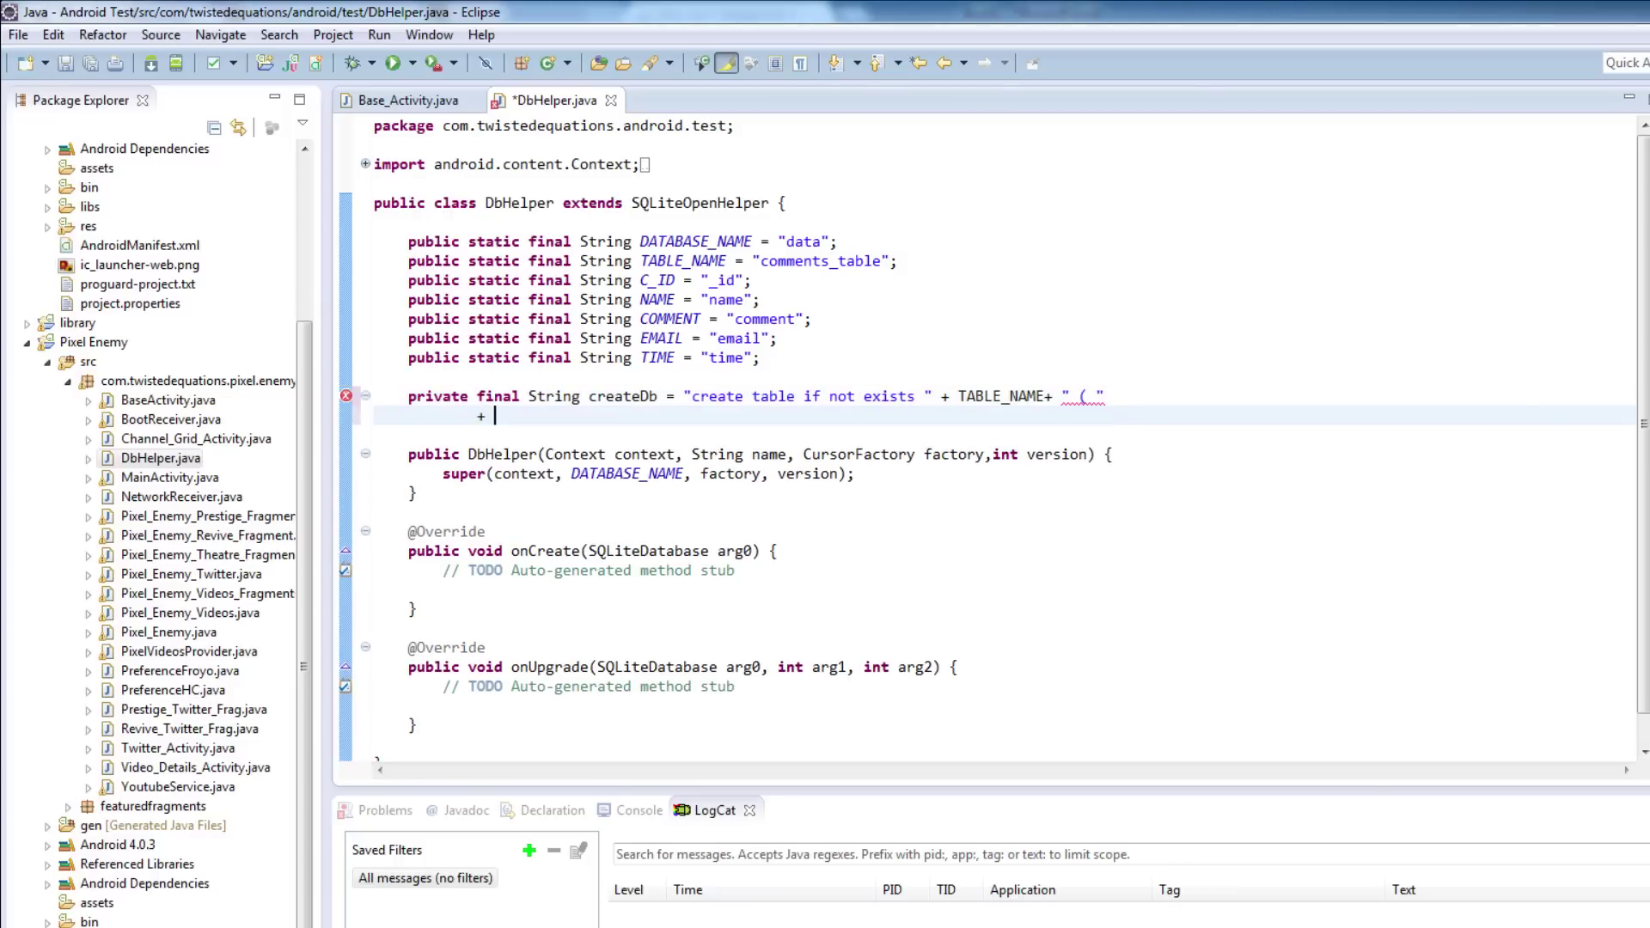
type("\"")
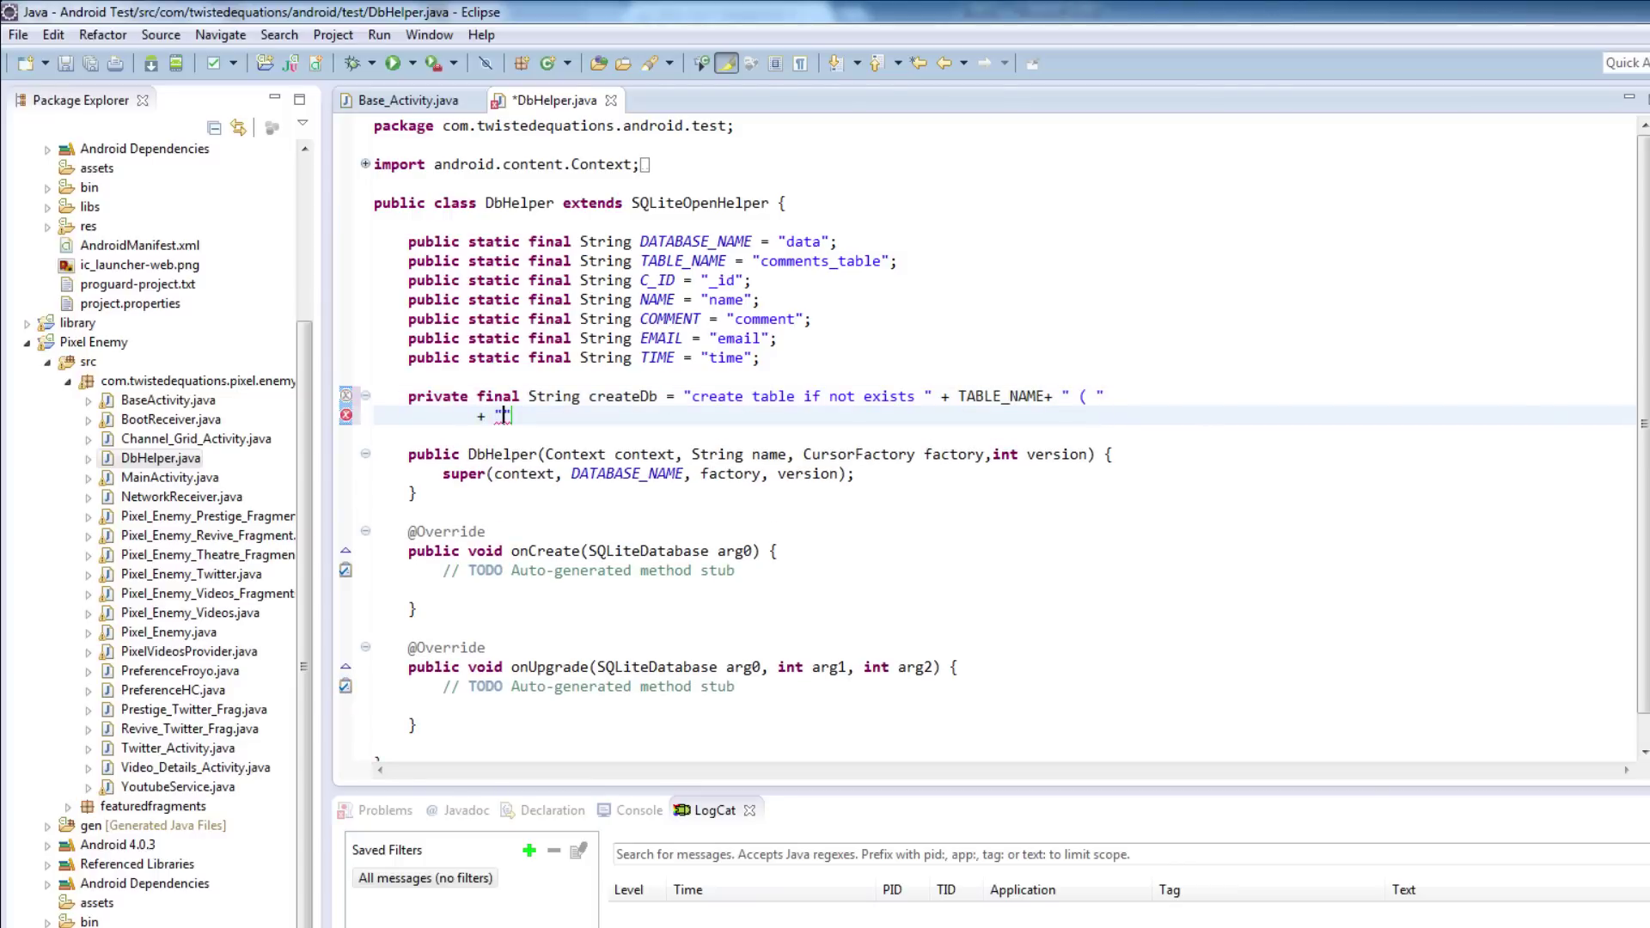
Add a createDb continuation line appending C_ID with " text, ".
key("BackSpace")
type("C_")
type("ID")
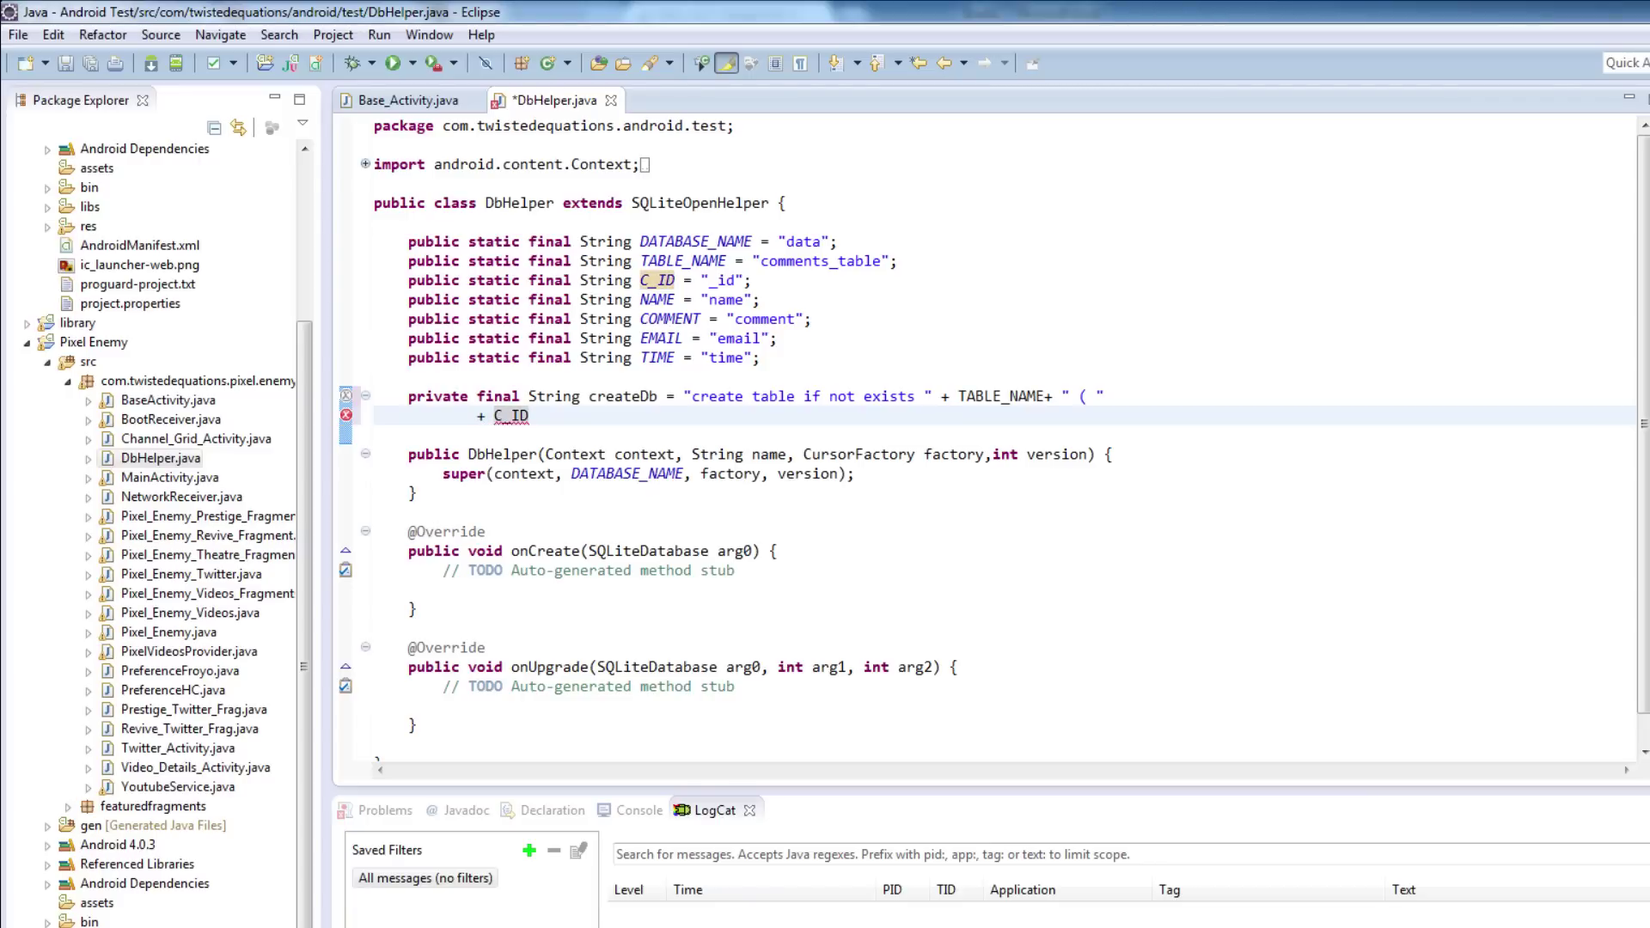
key("Return")
key("Left")
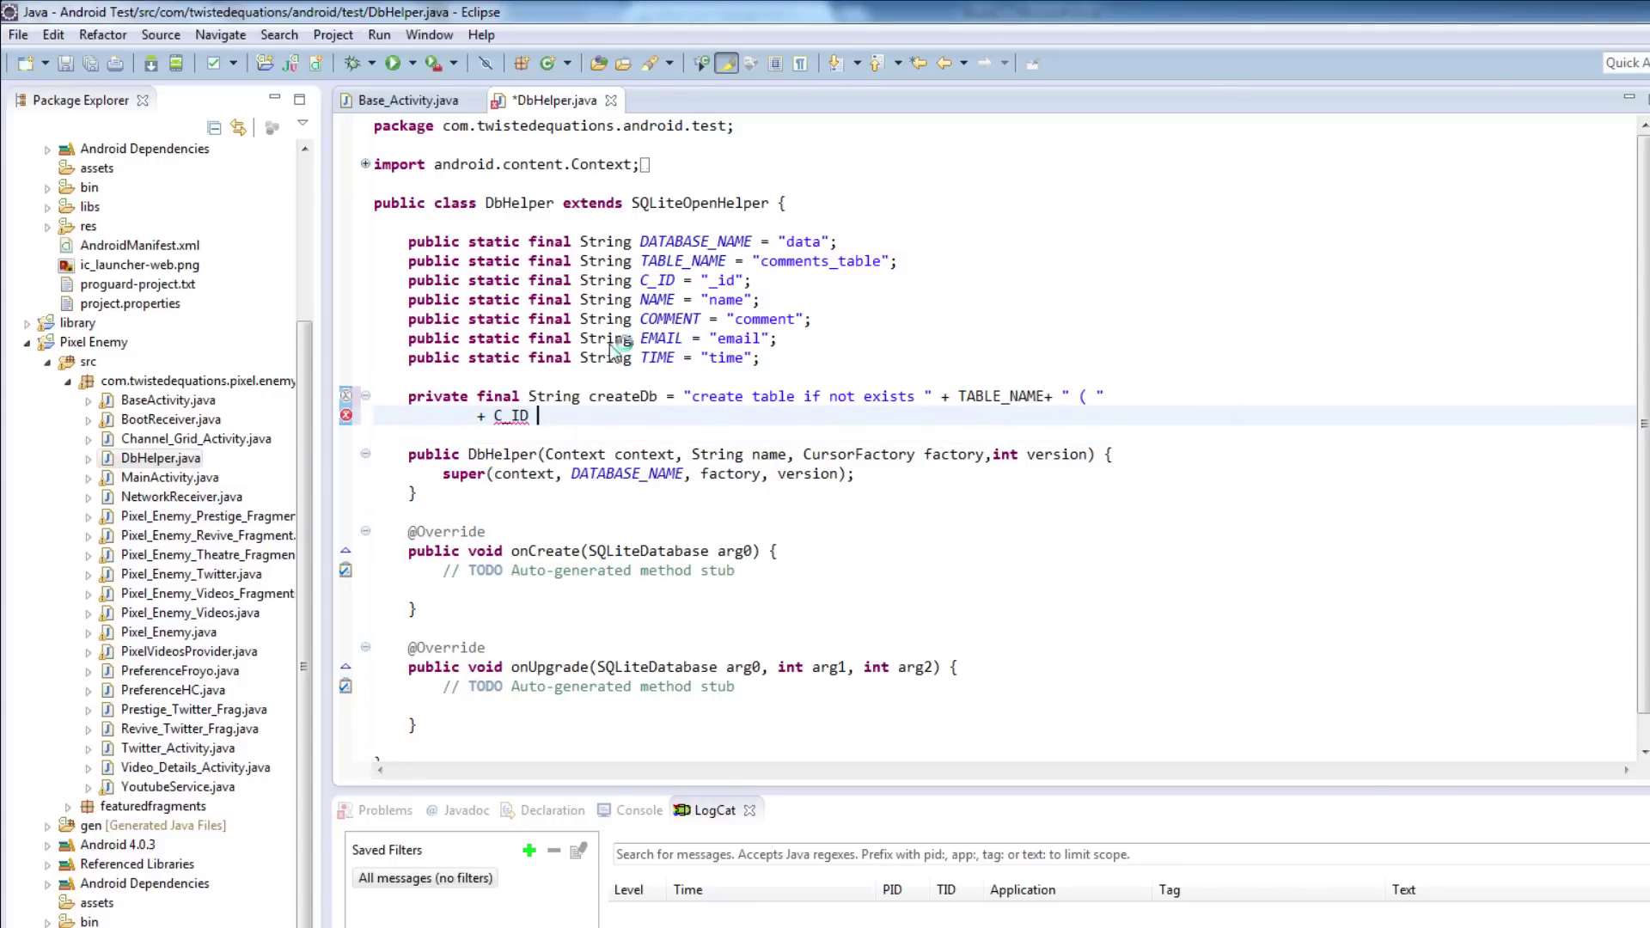
mouse_move(604, 357)
type("+ ")
type("\" ")
type("text")
type(",")
Duplicate the C_ID column line three times below itself.
key("shift+Home")
key("ctrl+c")
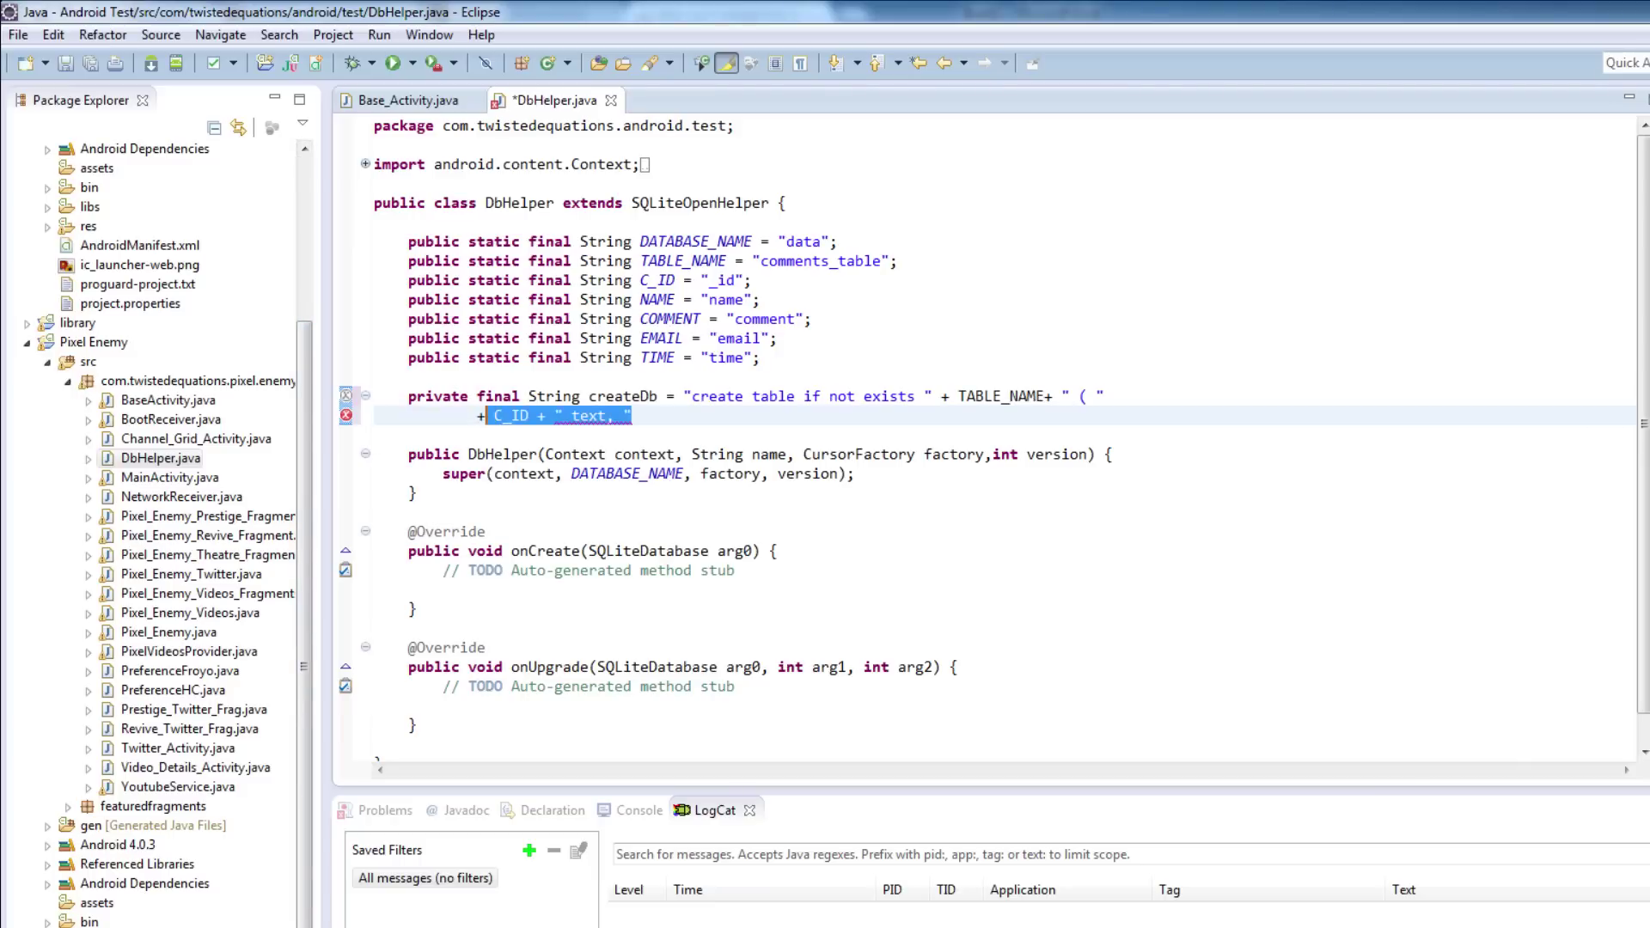
key("End")
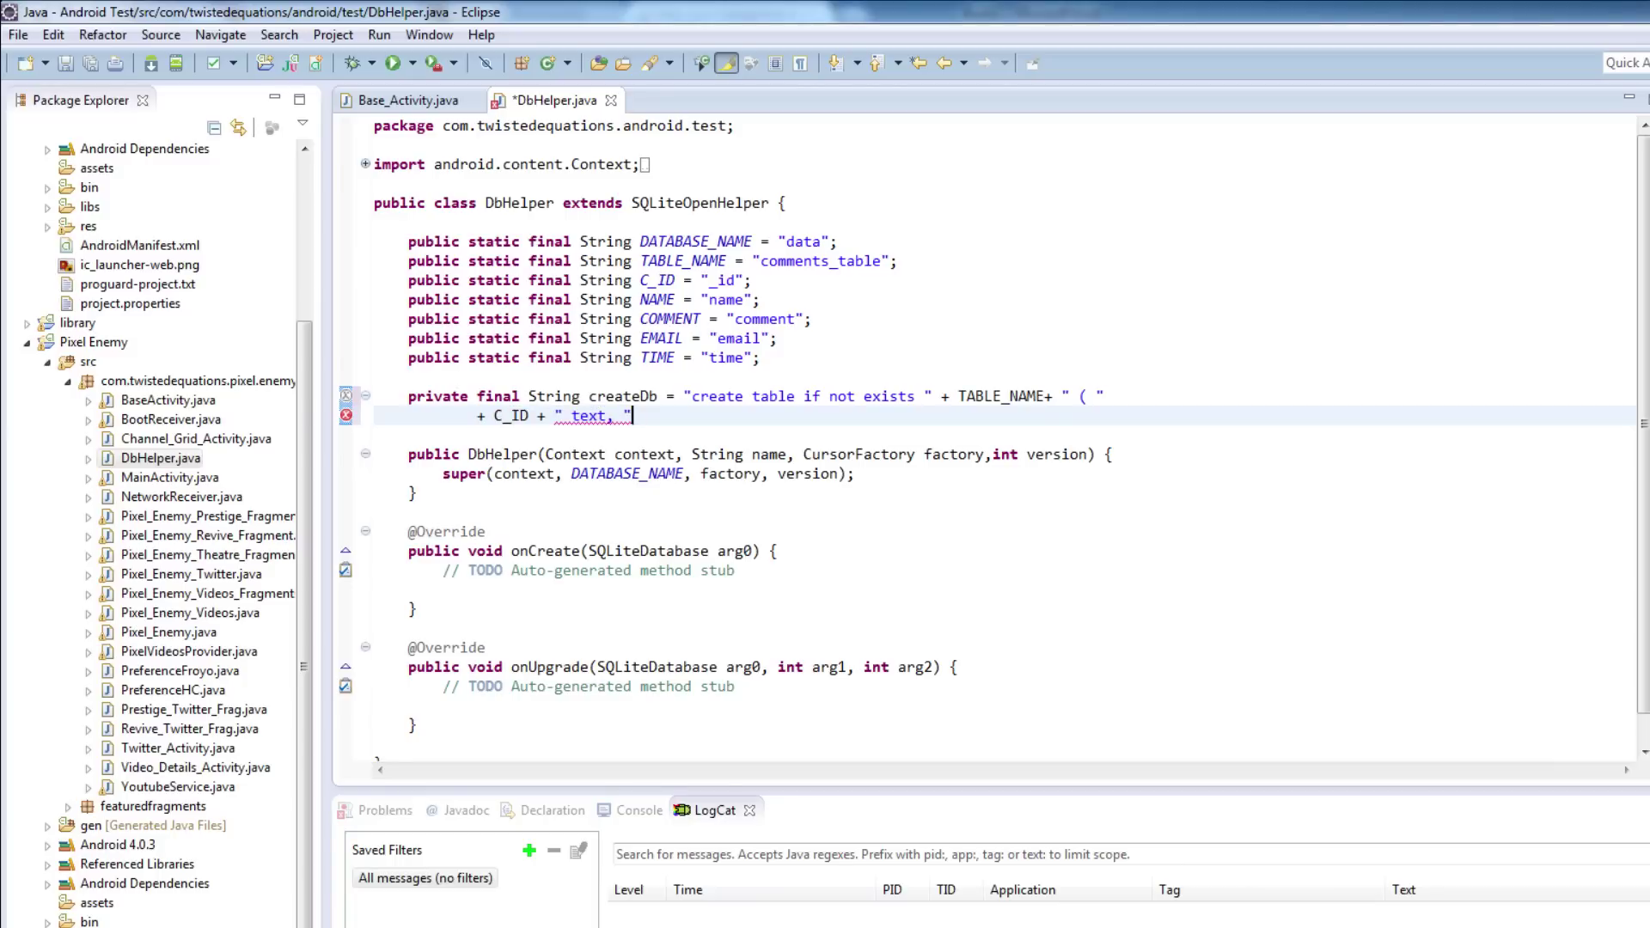
key("Return")
key("ctrl+v")
key("Return")
key("ctrl+v")
key("Return")
key("ctrl+v")
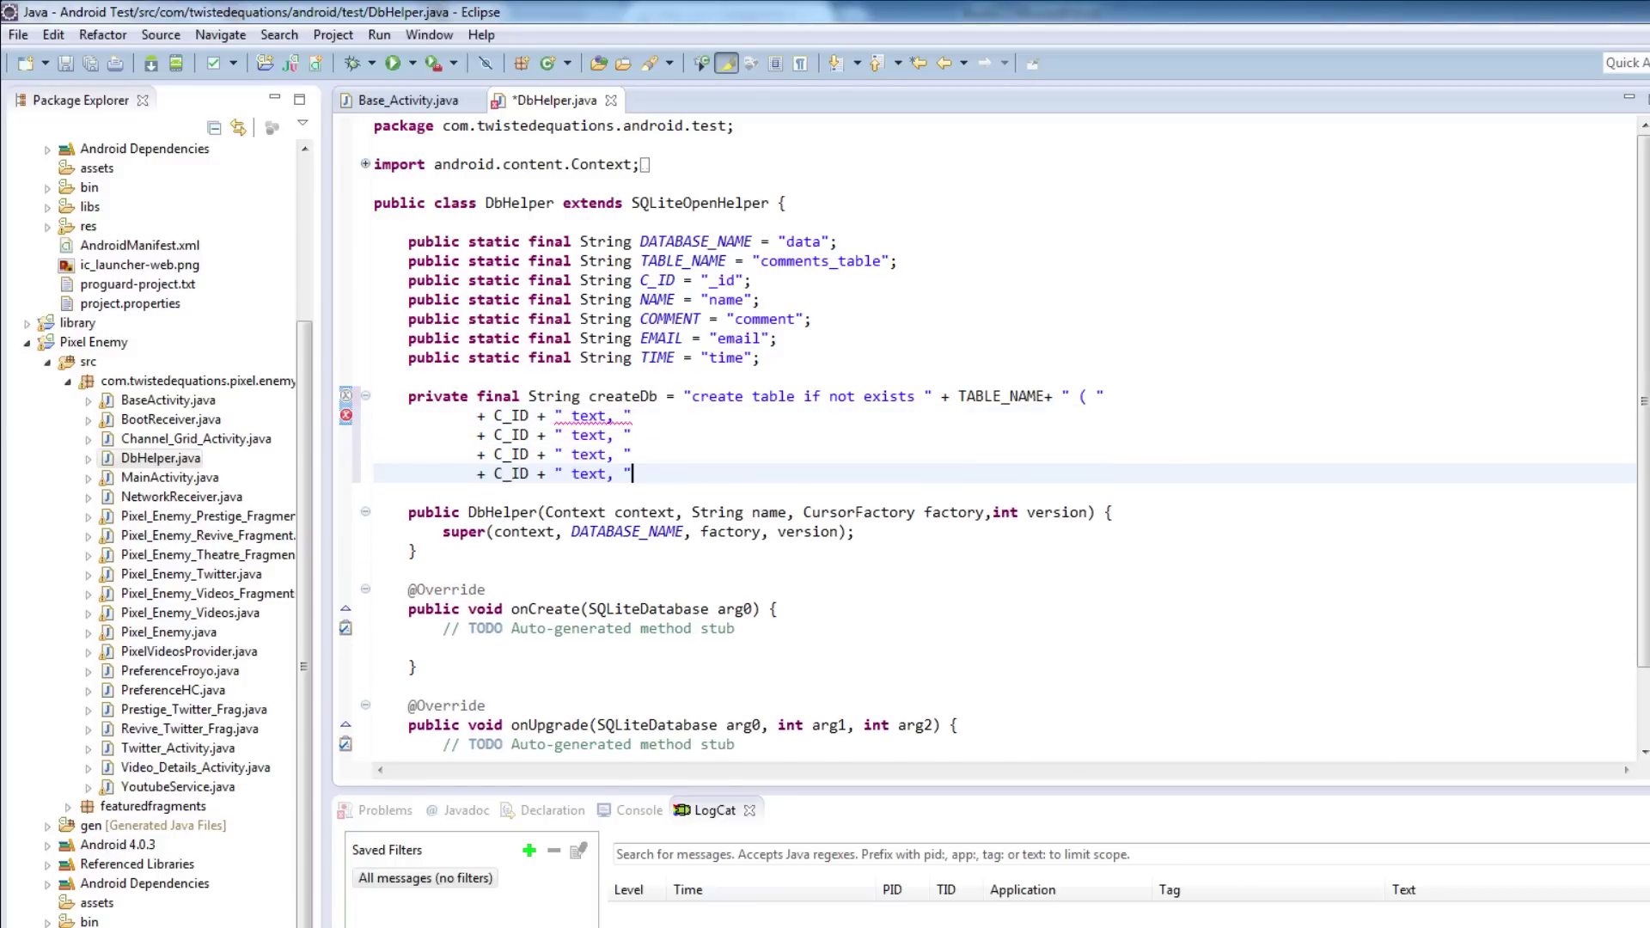
Rename the copied column lines to NAME, COMMENT and EMAIL.
double_click(512, 436)
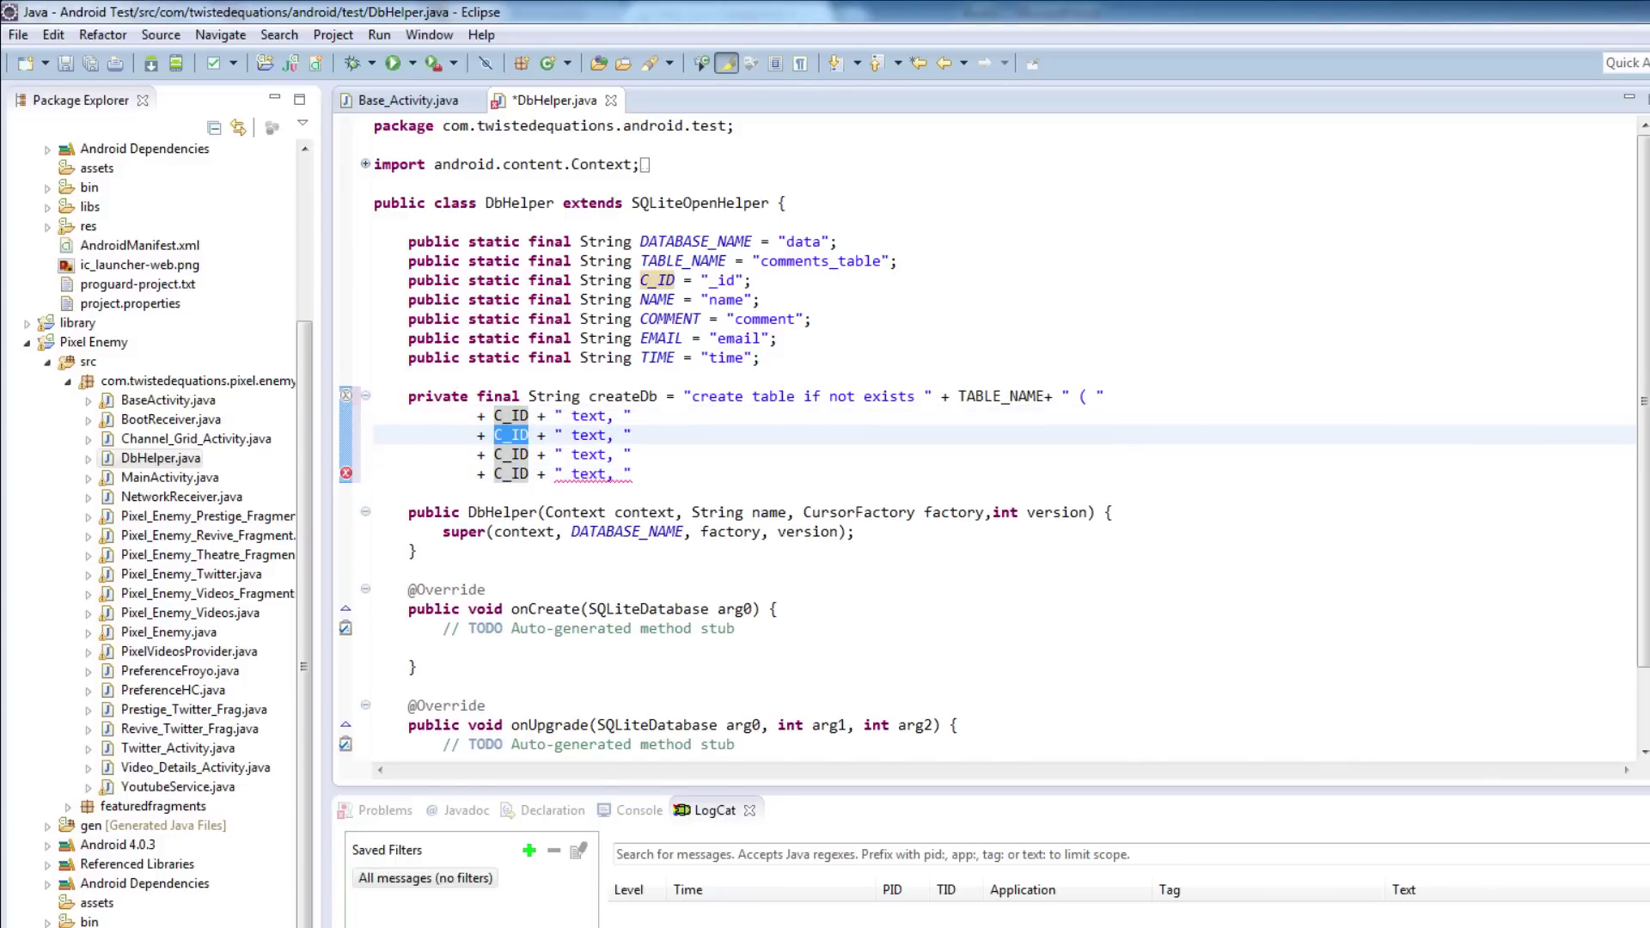
type("NAME")
key("Down")
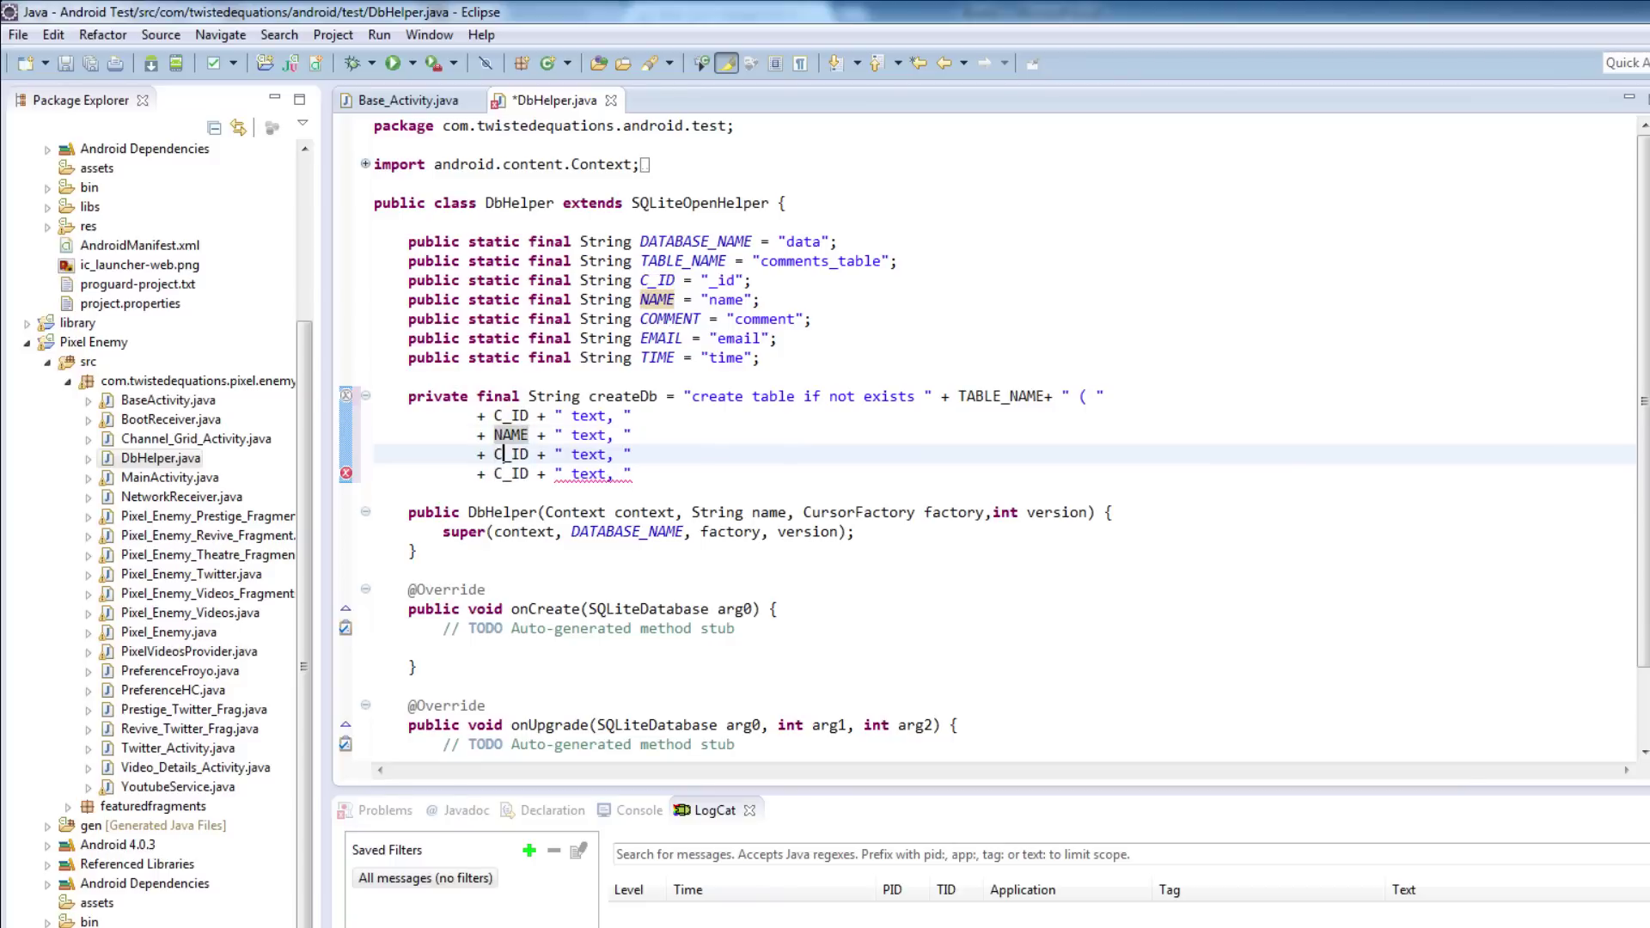
key("ctrl+shift+Left")
type("C")
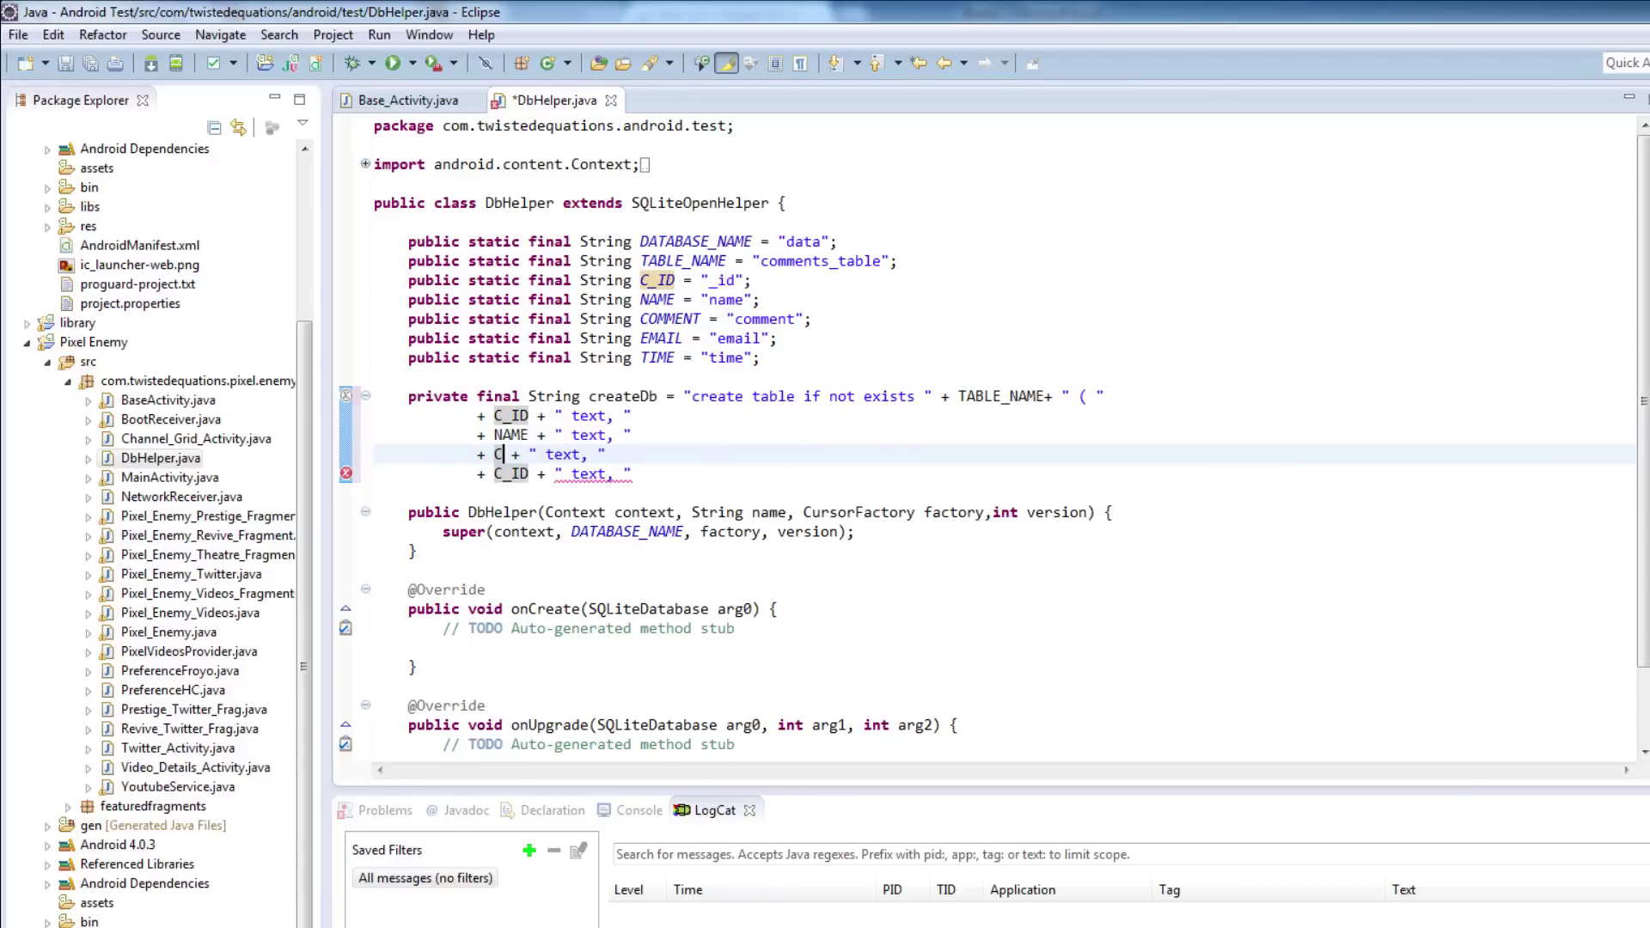
type("OMM")
type("ENT")
key("Down")
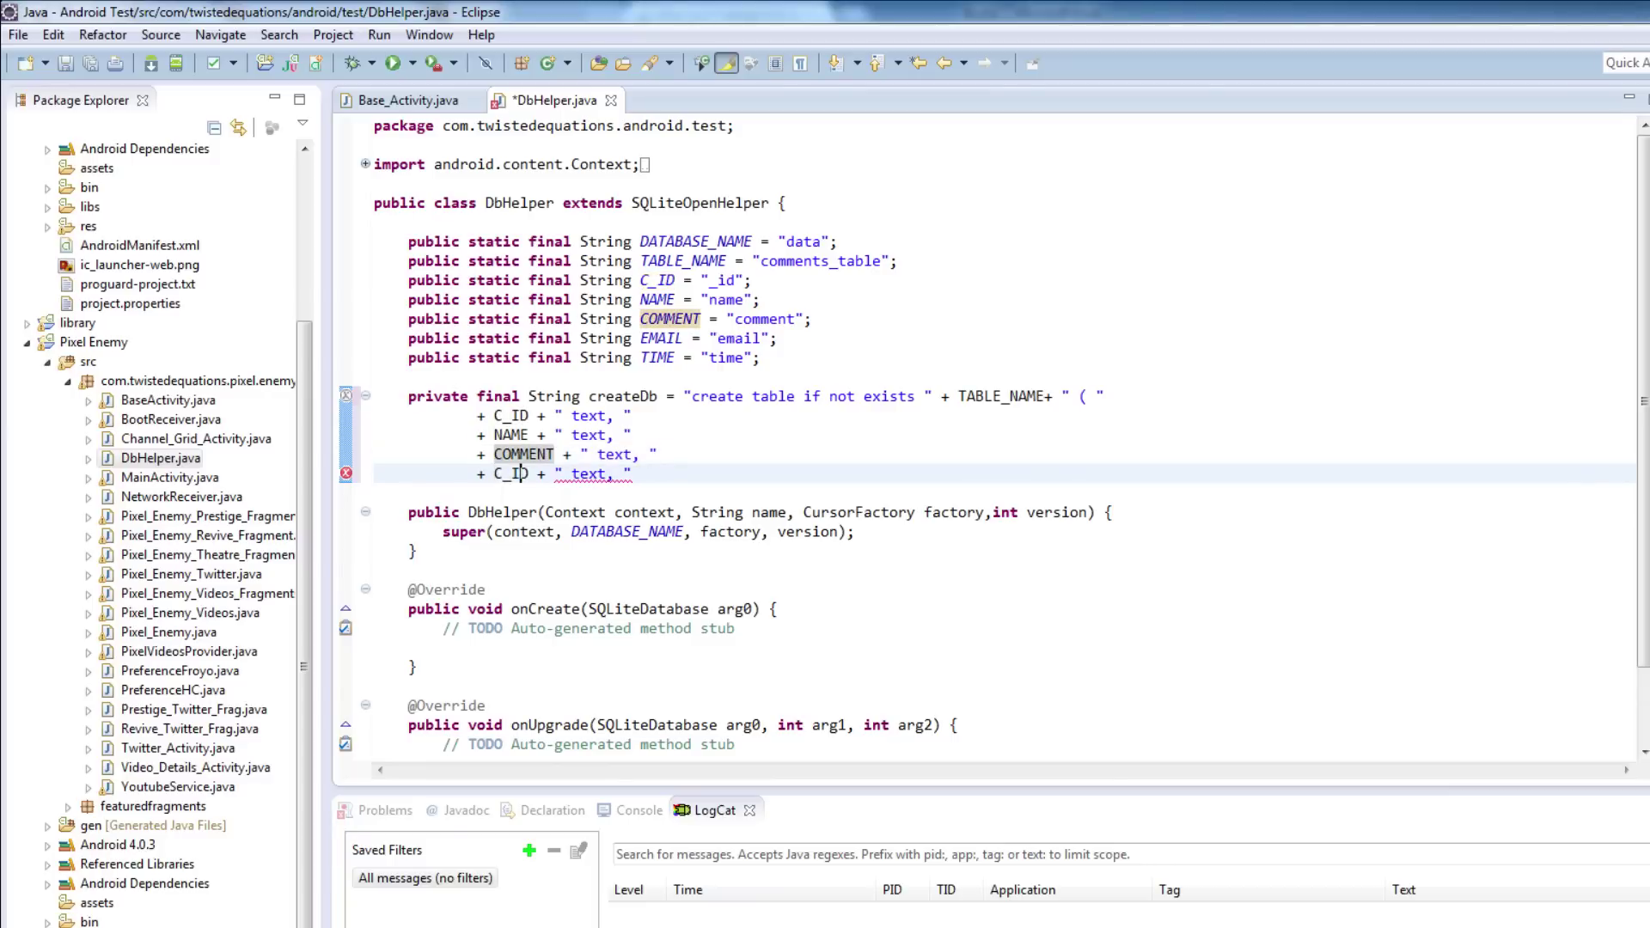
key("ctrl+shift+Left")
type("ENAM")
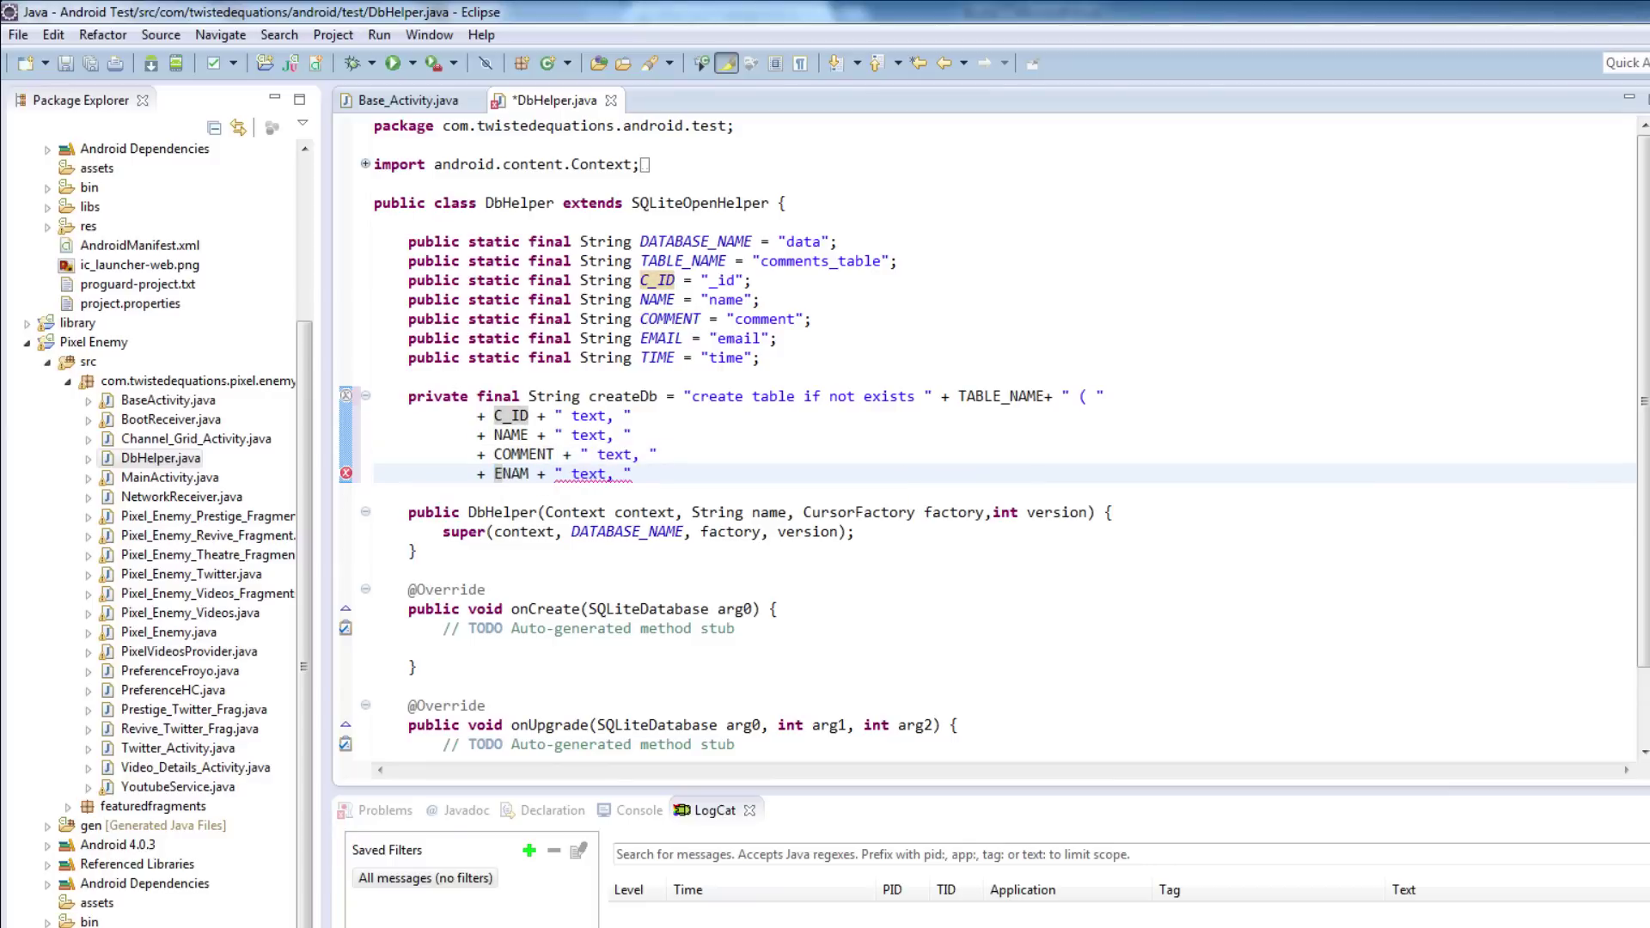
key("BackSpace")
key("BackSpace")
key("BackSpace")
type("MAil")
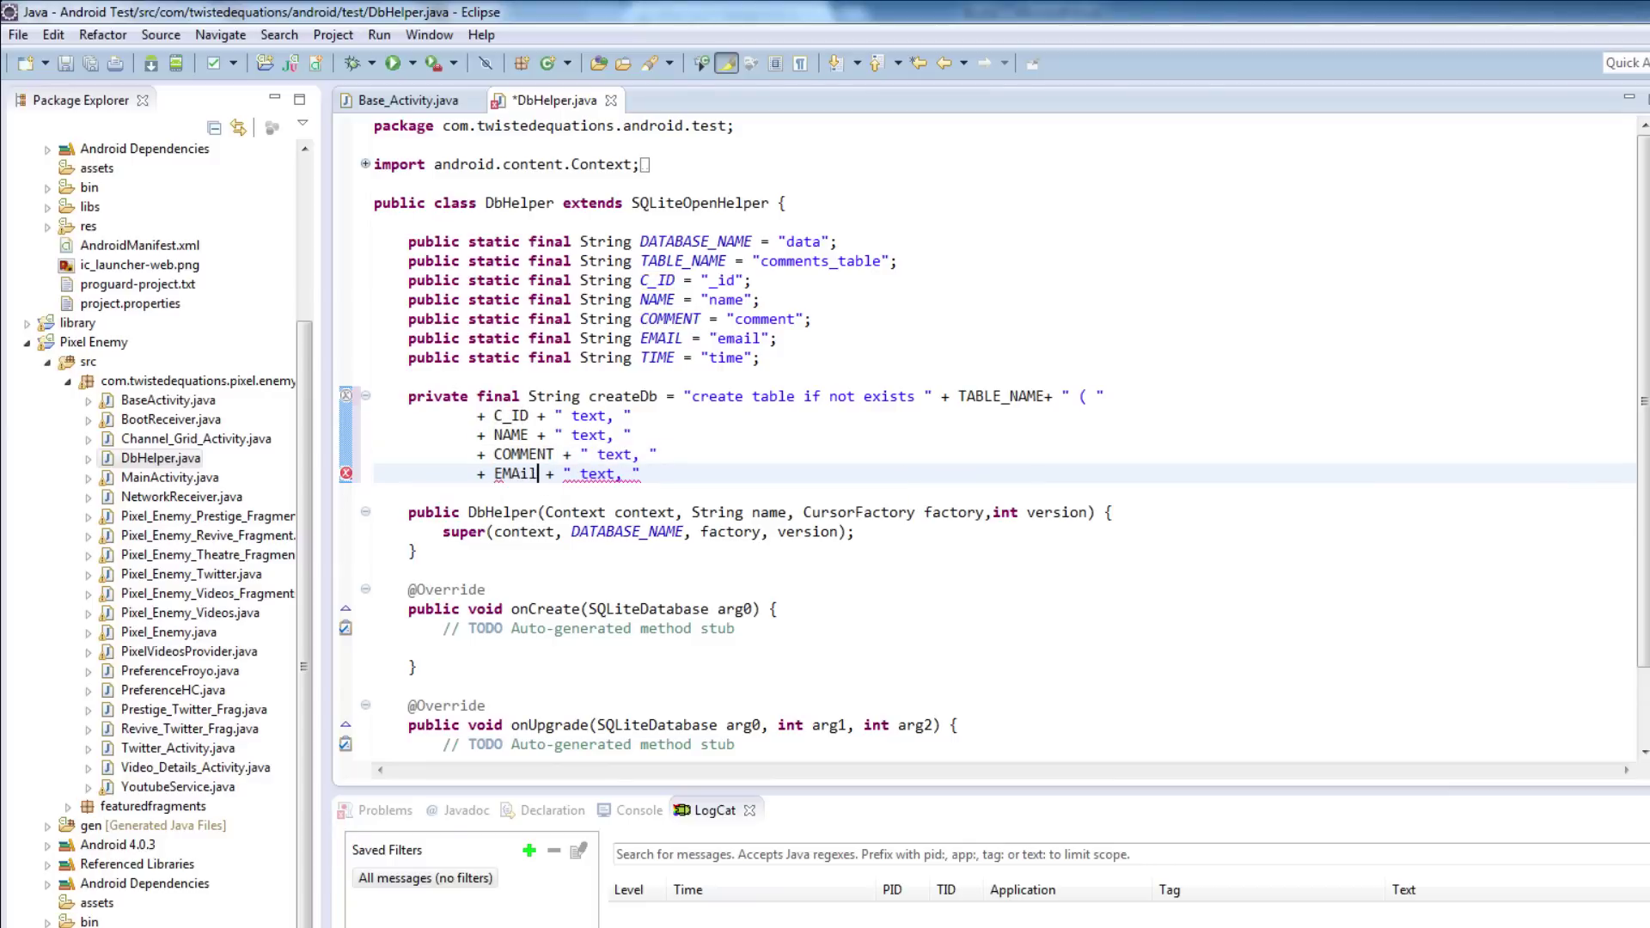
key("BackSpace")
key("BackSpace")
type("IL")
Add a TIME text column, close the statement with " text); ", and save DbHelper.java.
key("End")
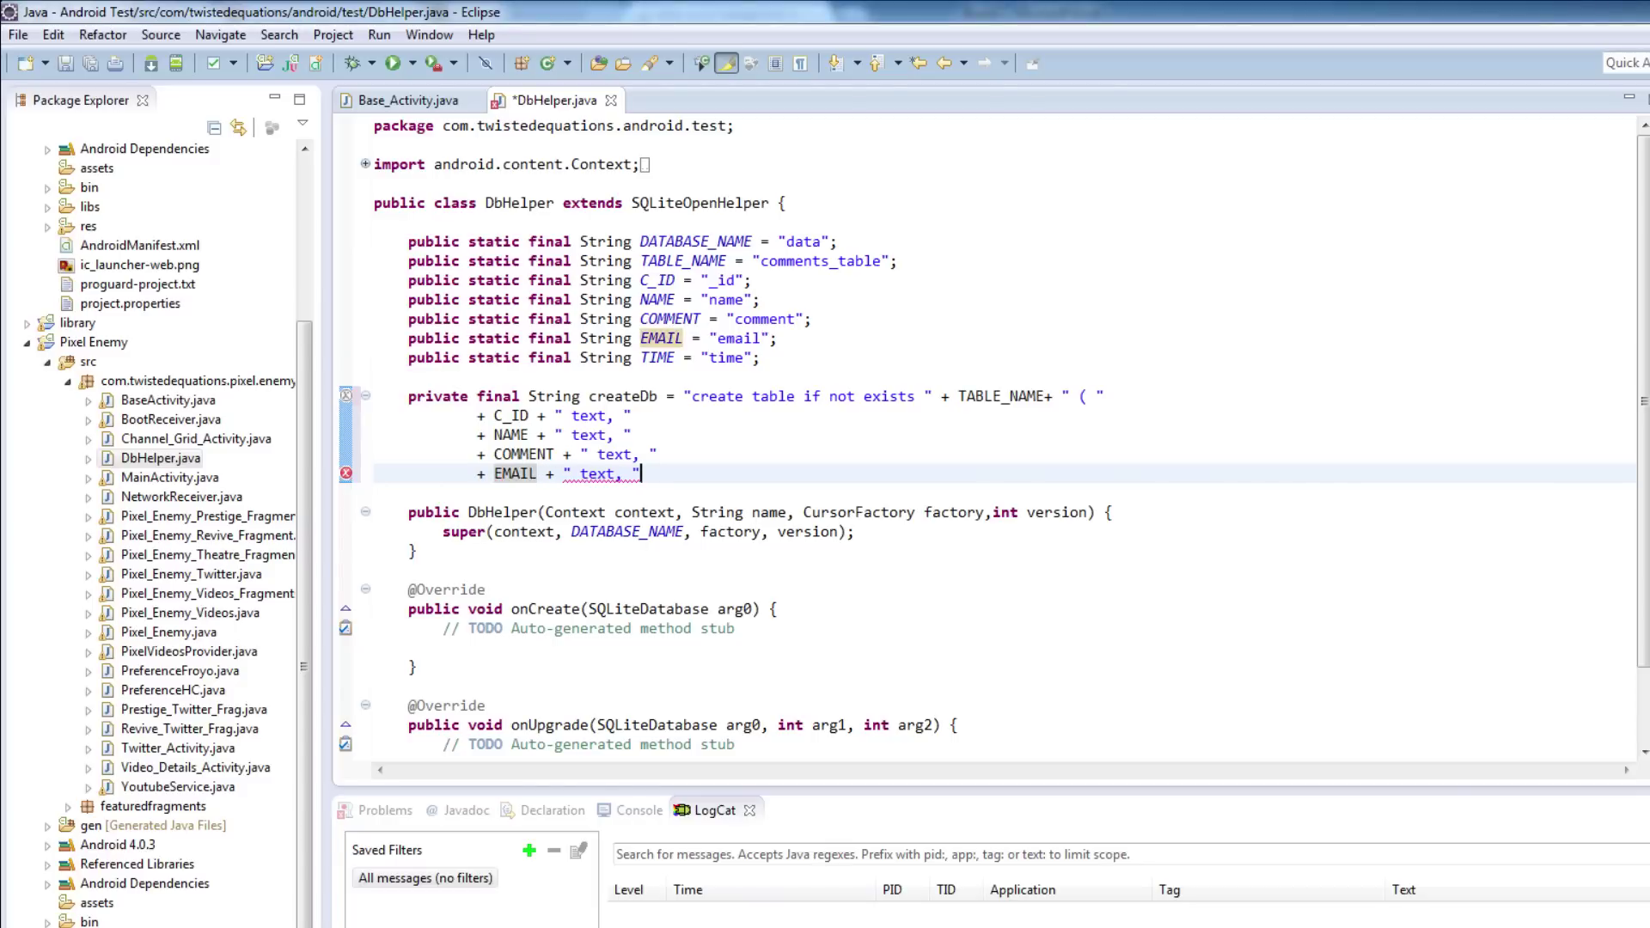
key("ctrl+alt+Down")
type("C_ID + \" text,")
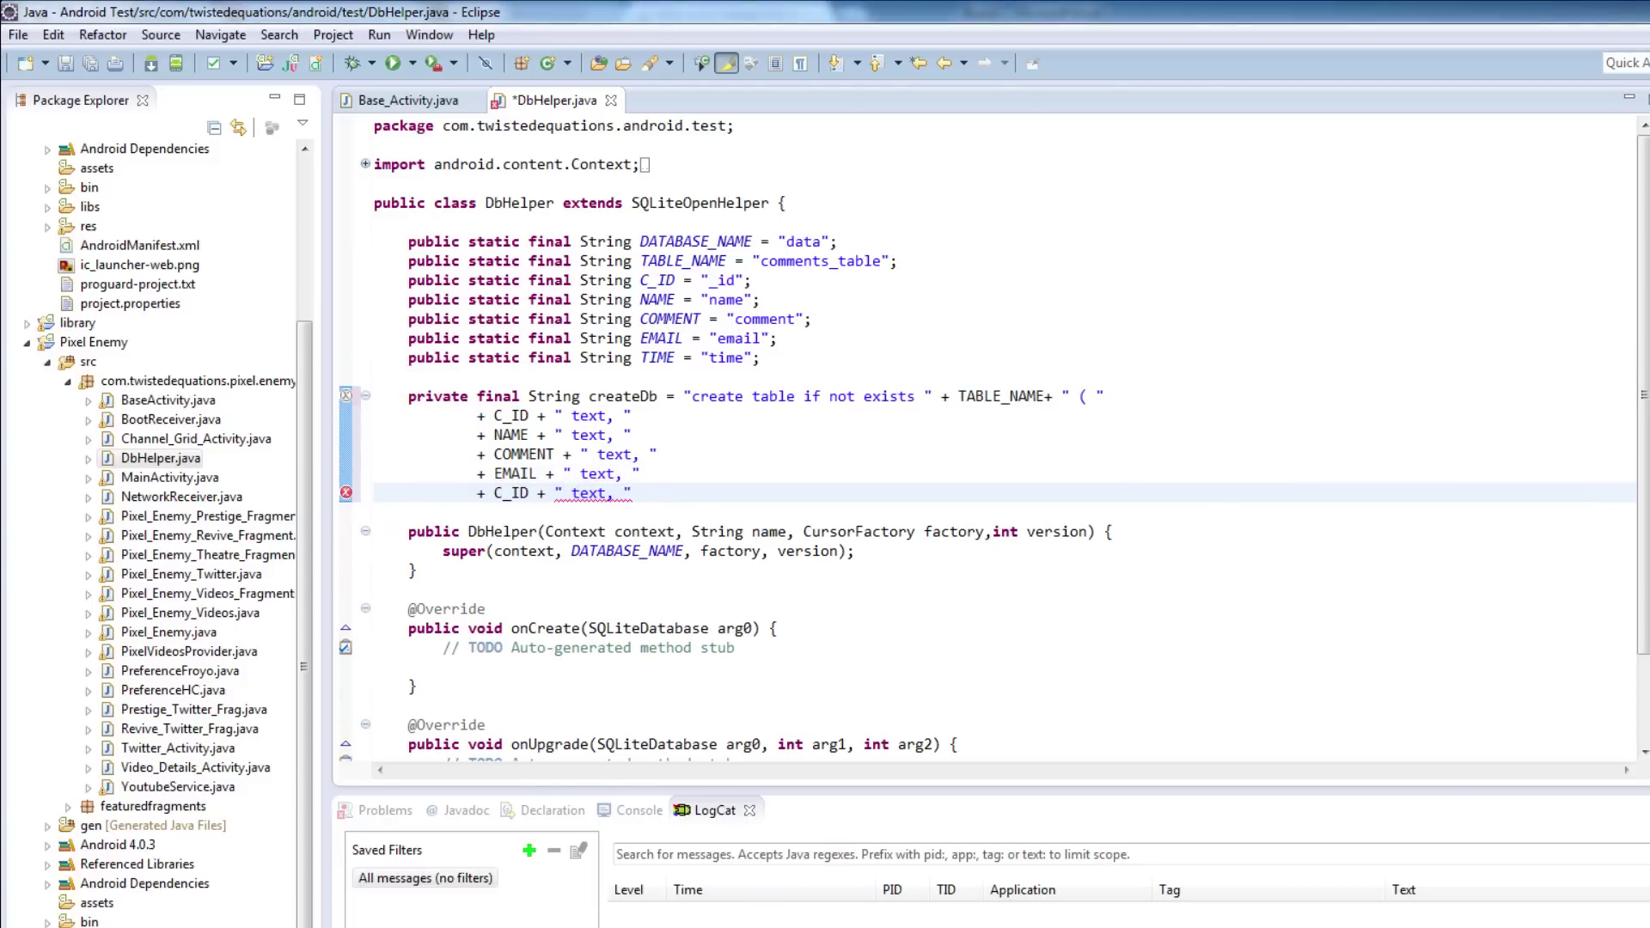
type("TIME")
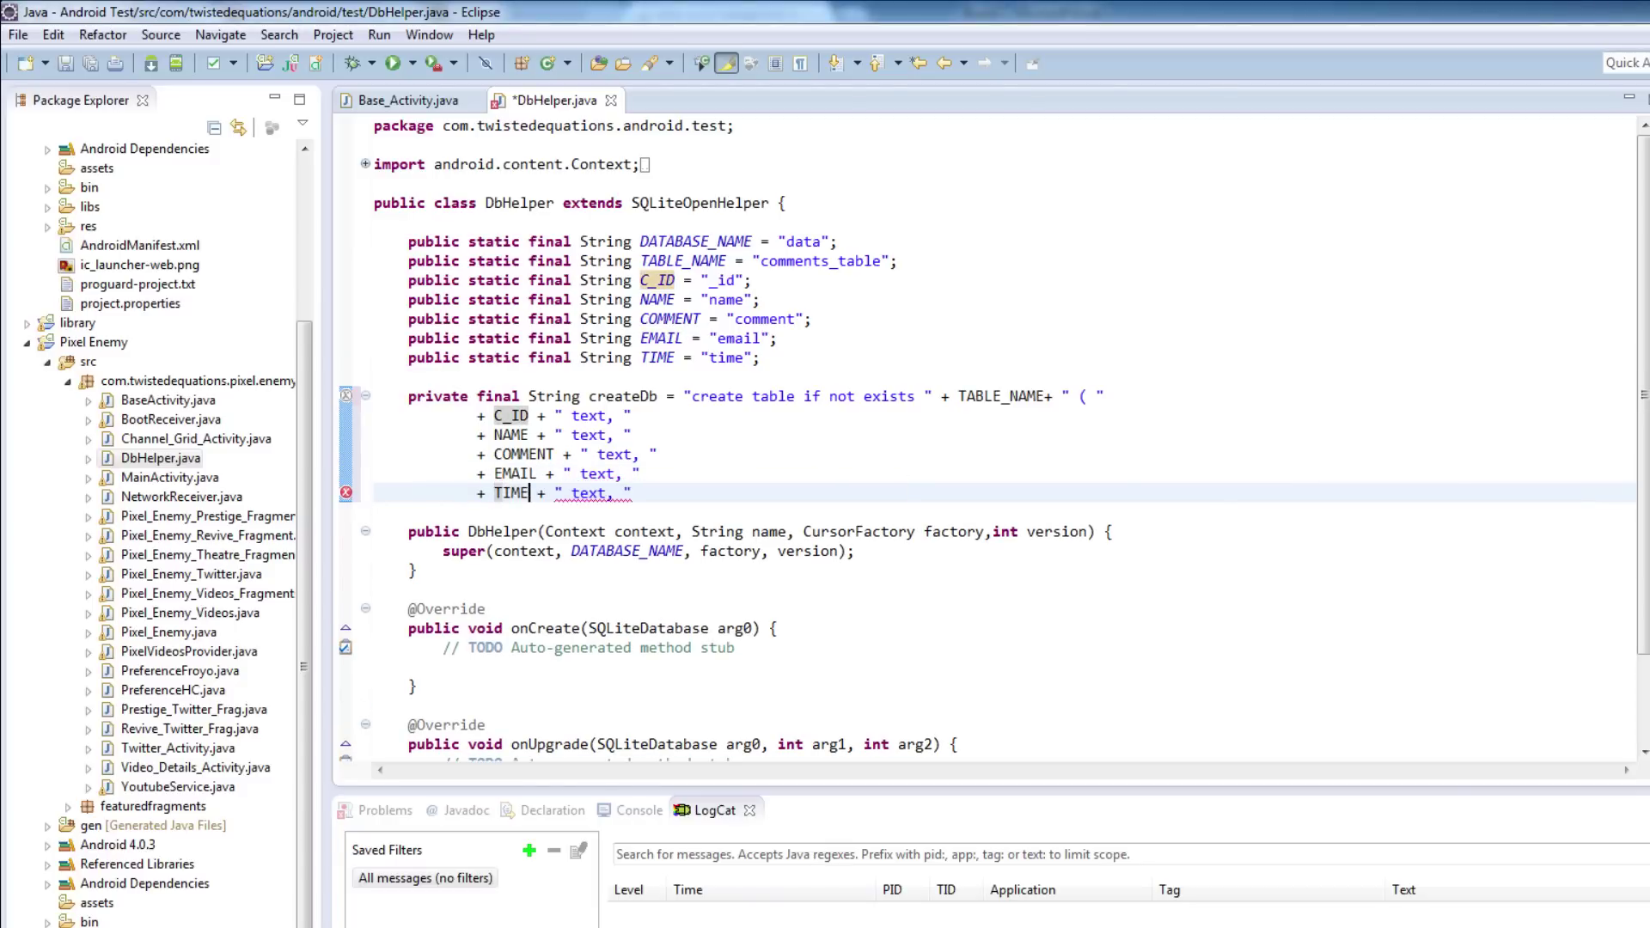
key("End")
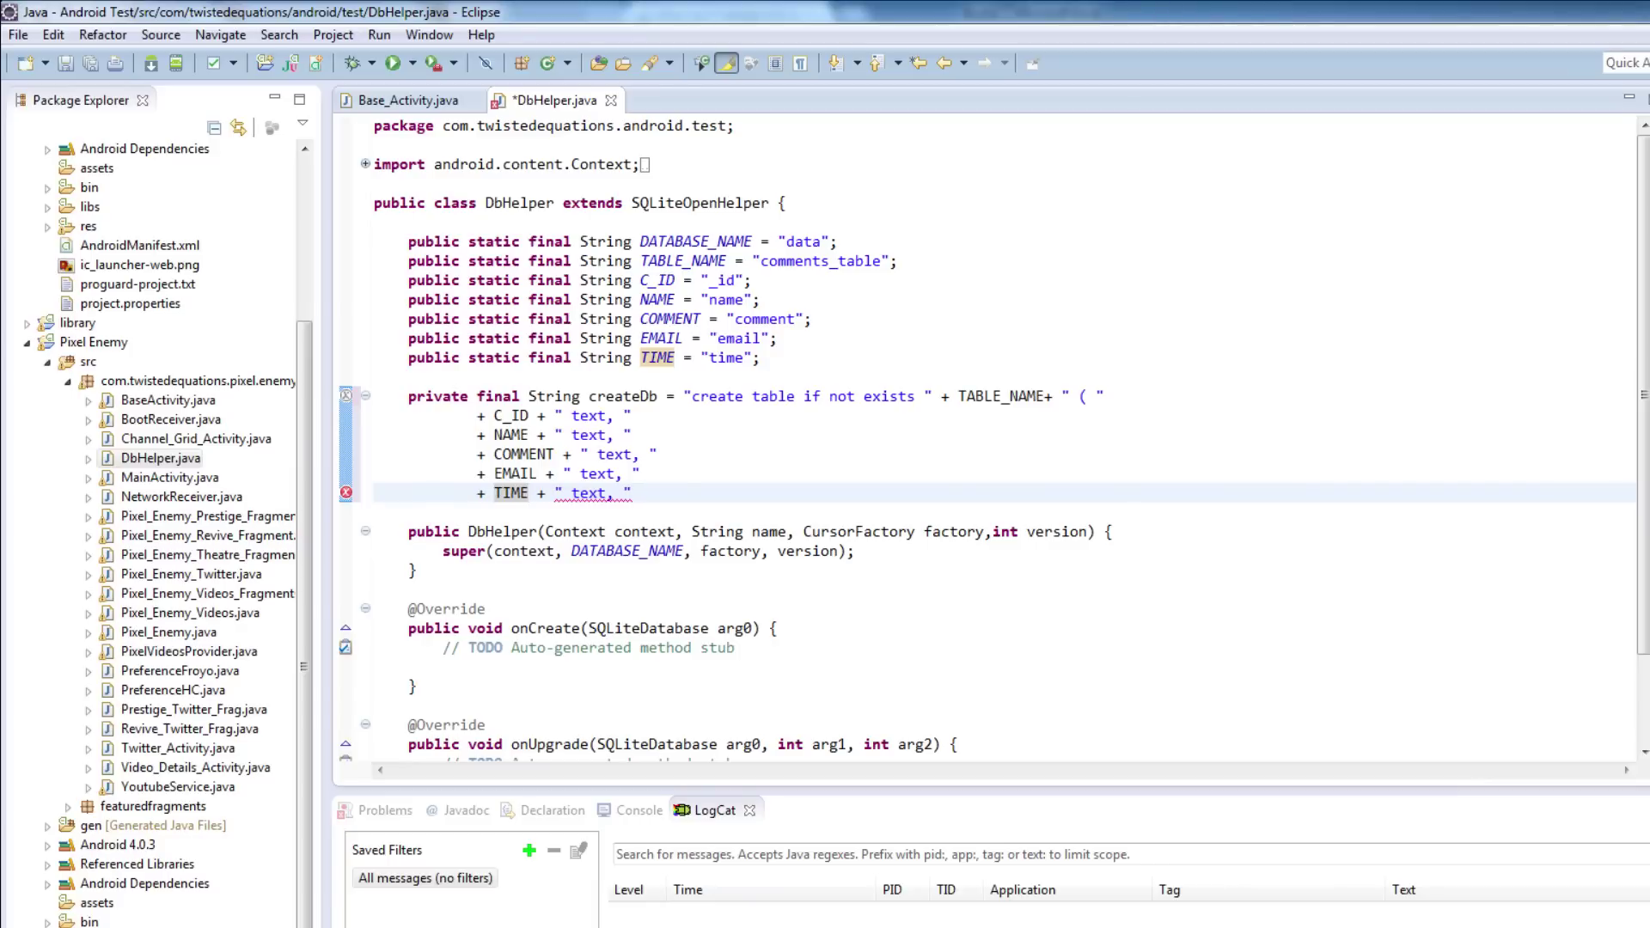
key("BackSpace")
type(");")
key("Right")
type(";")
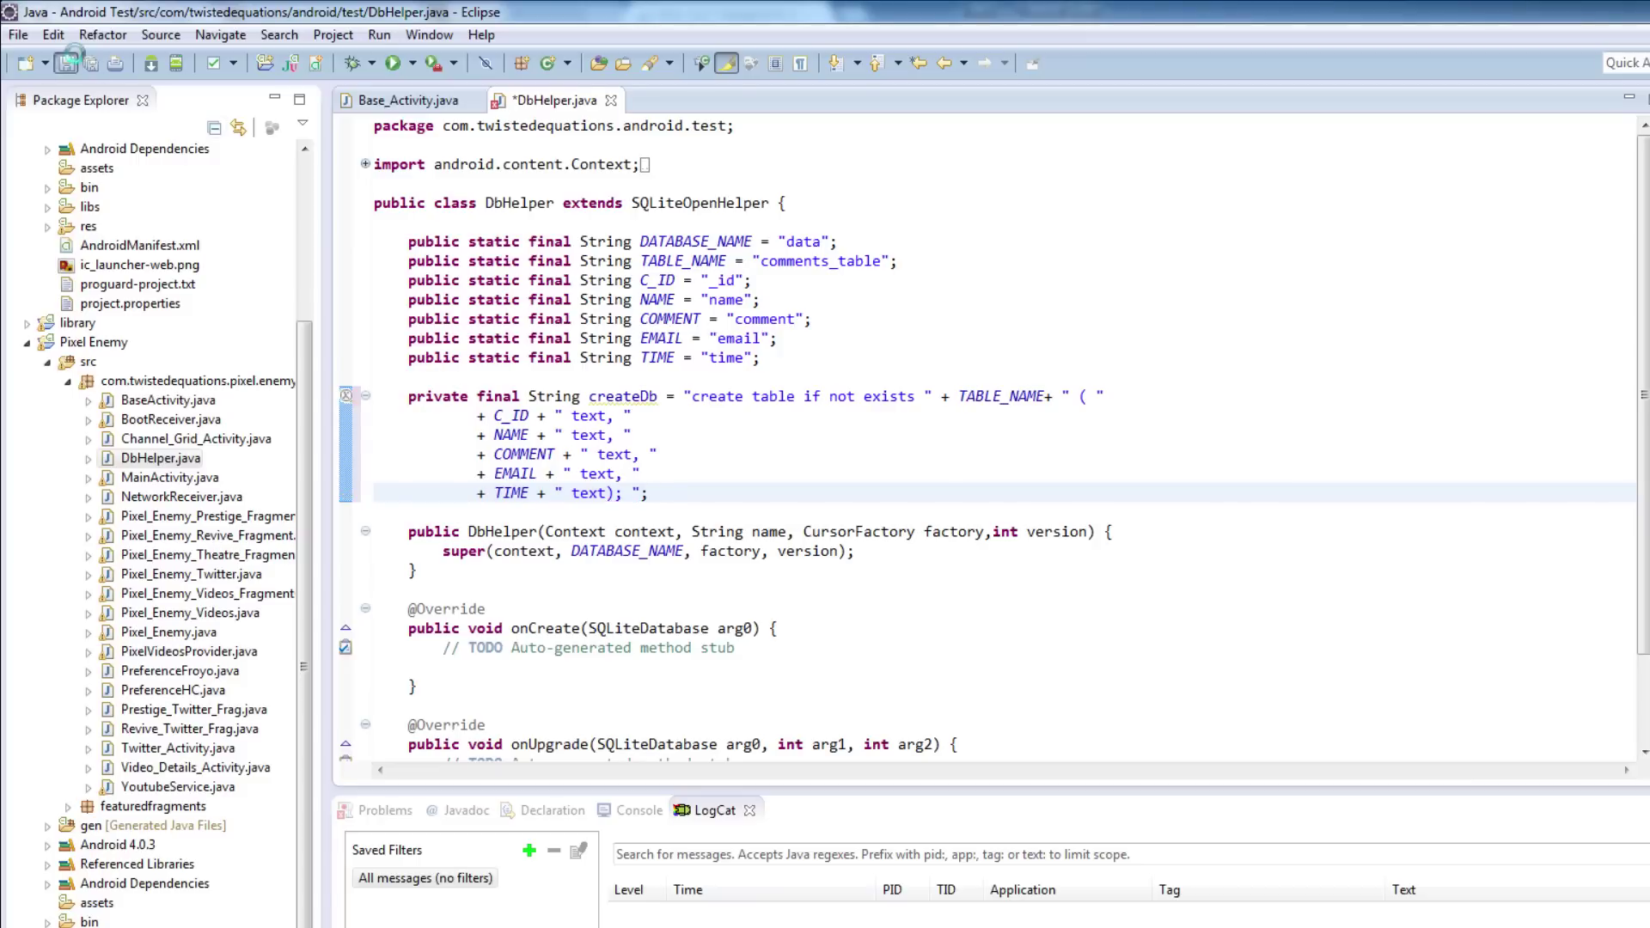
left_click(65, 62)
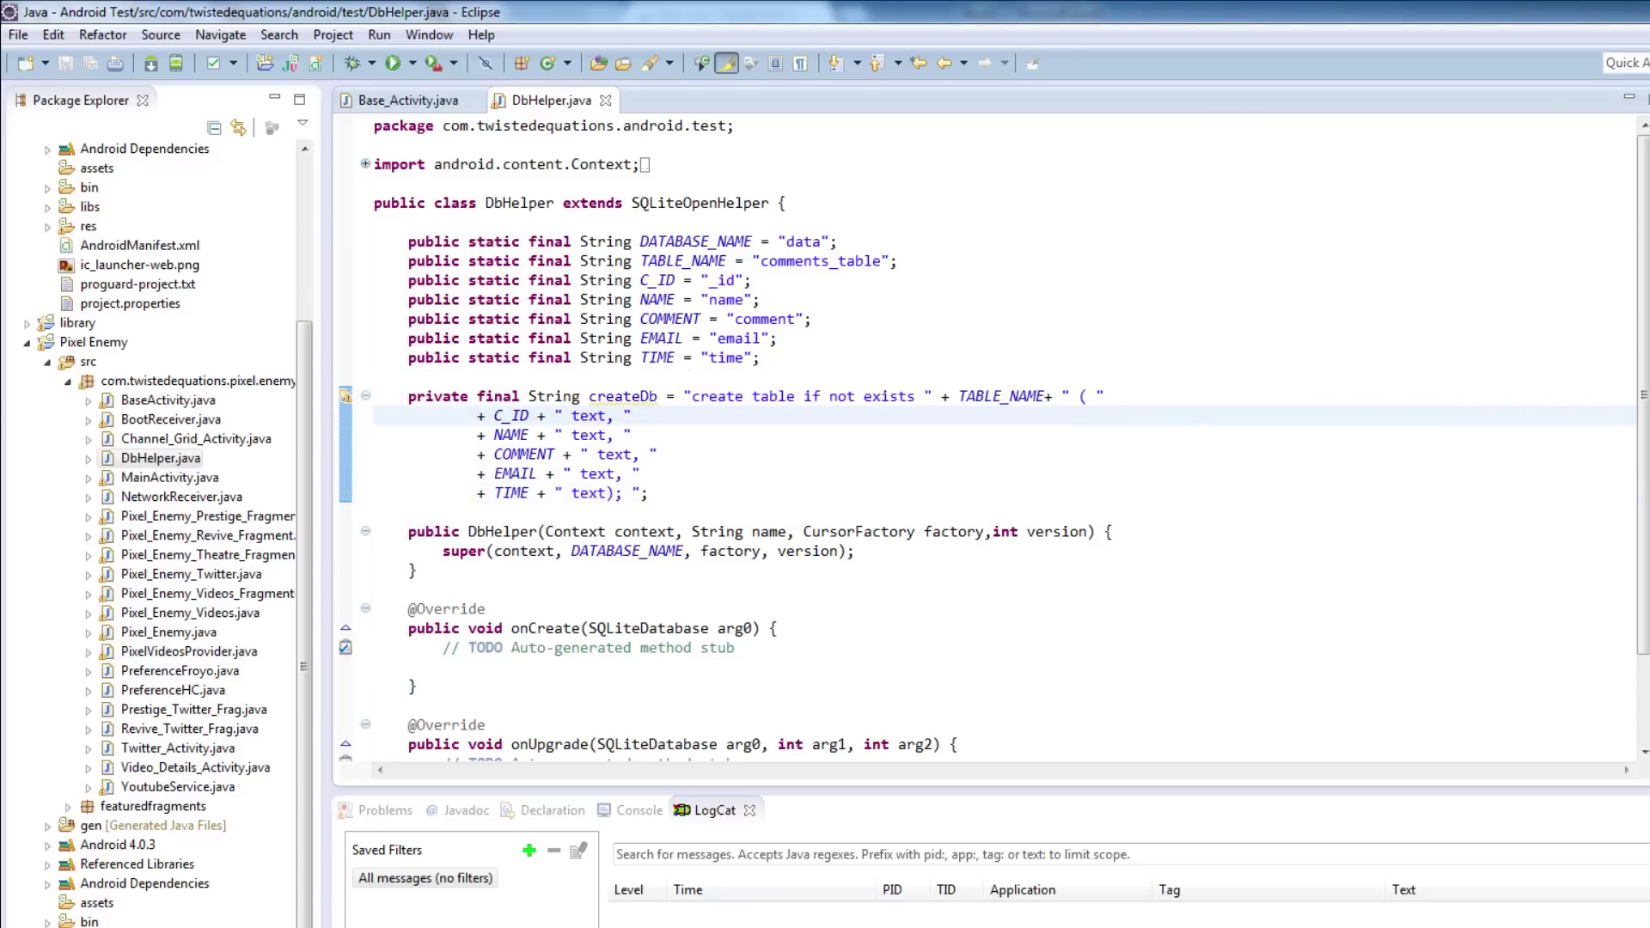
Change the C_ID column type to integer primary key autoincrement and save.
double_click(589, 415)
type("integer primary key autoincrement")
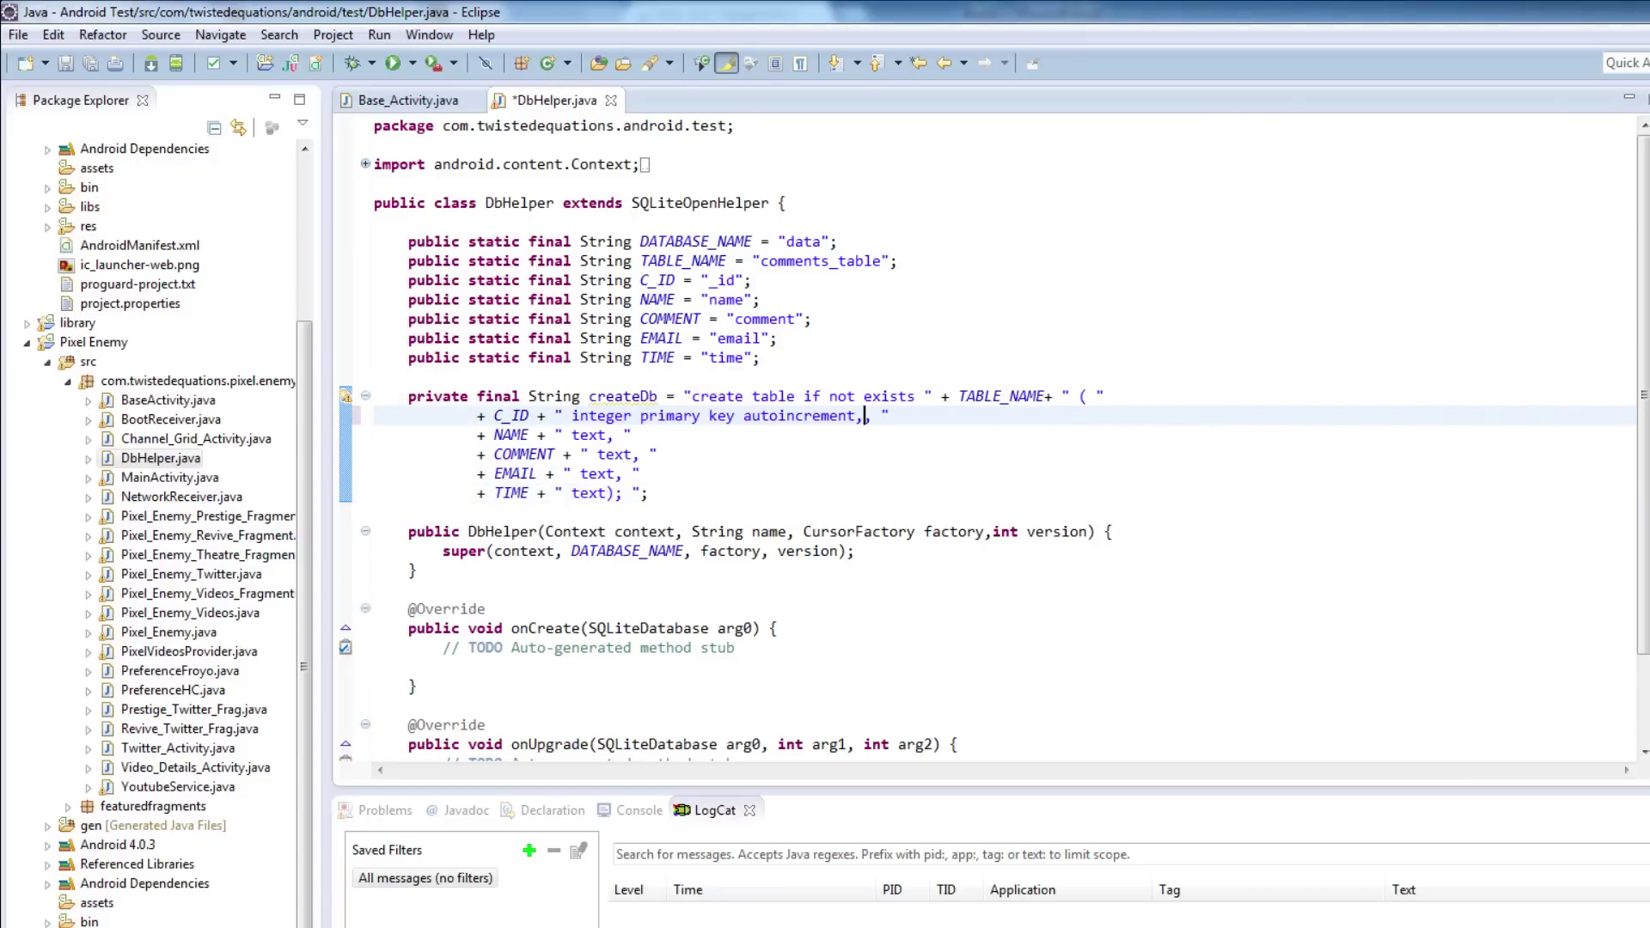
left_click(64, 63)
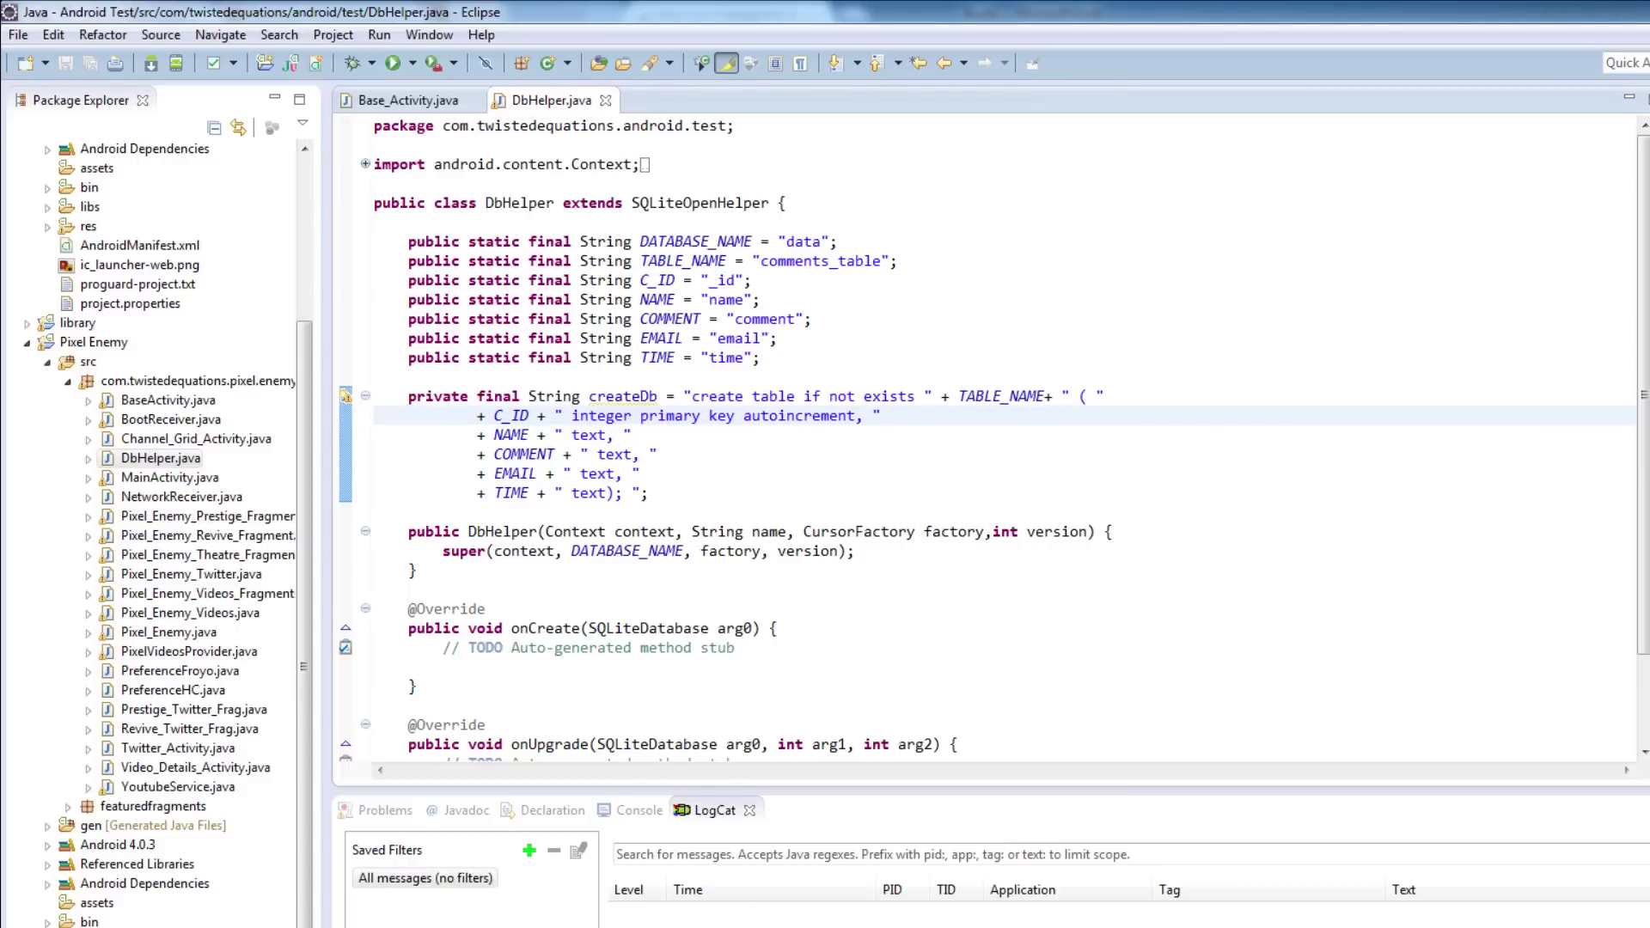
left_click_drag(493, 415, 855, 415)
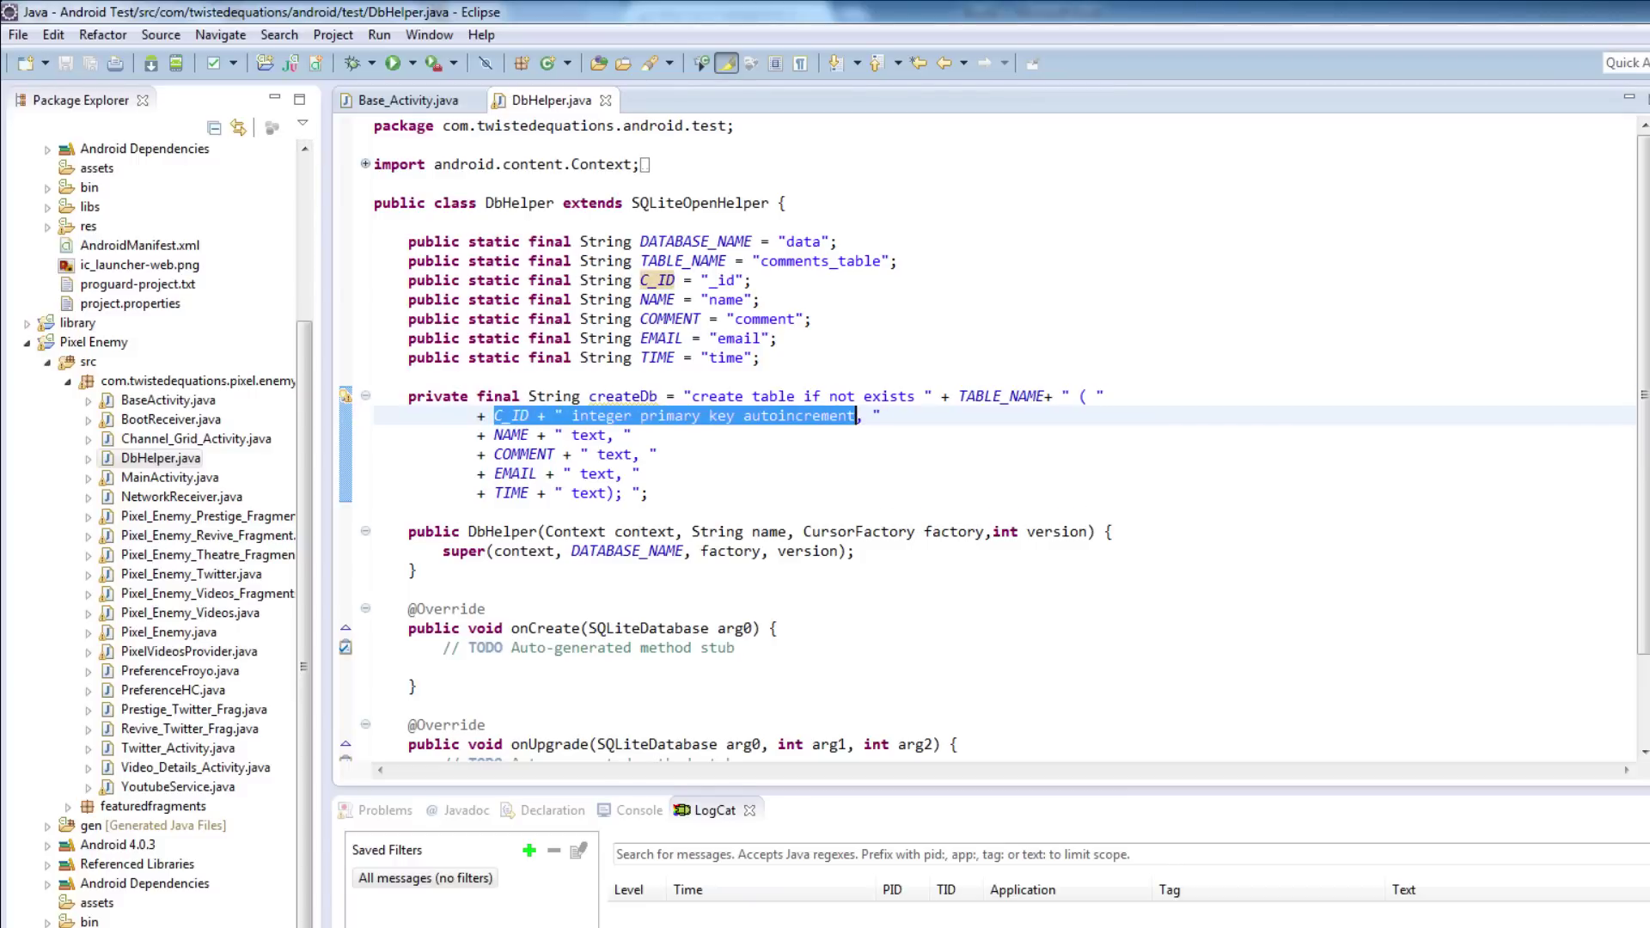
left_click(632, 434)
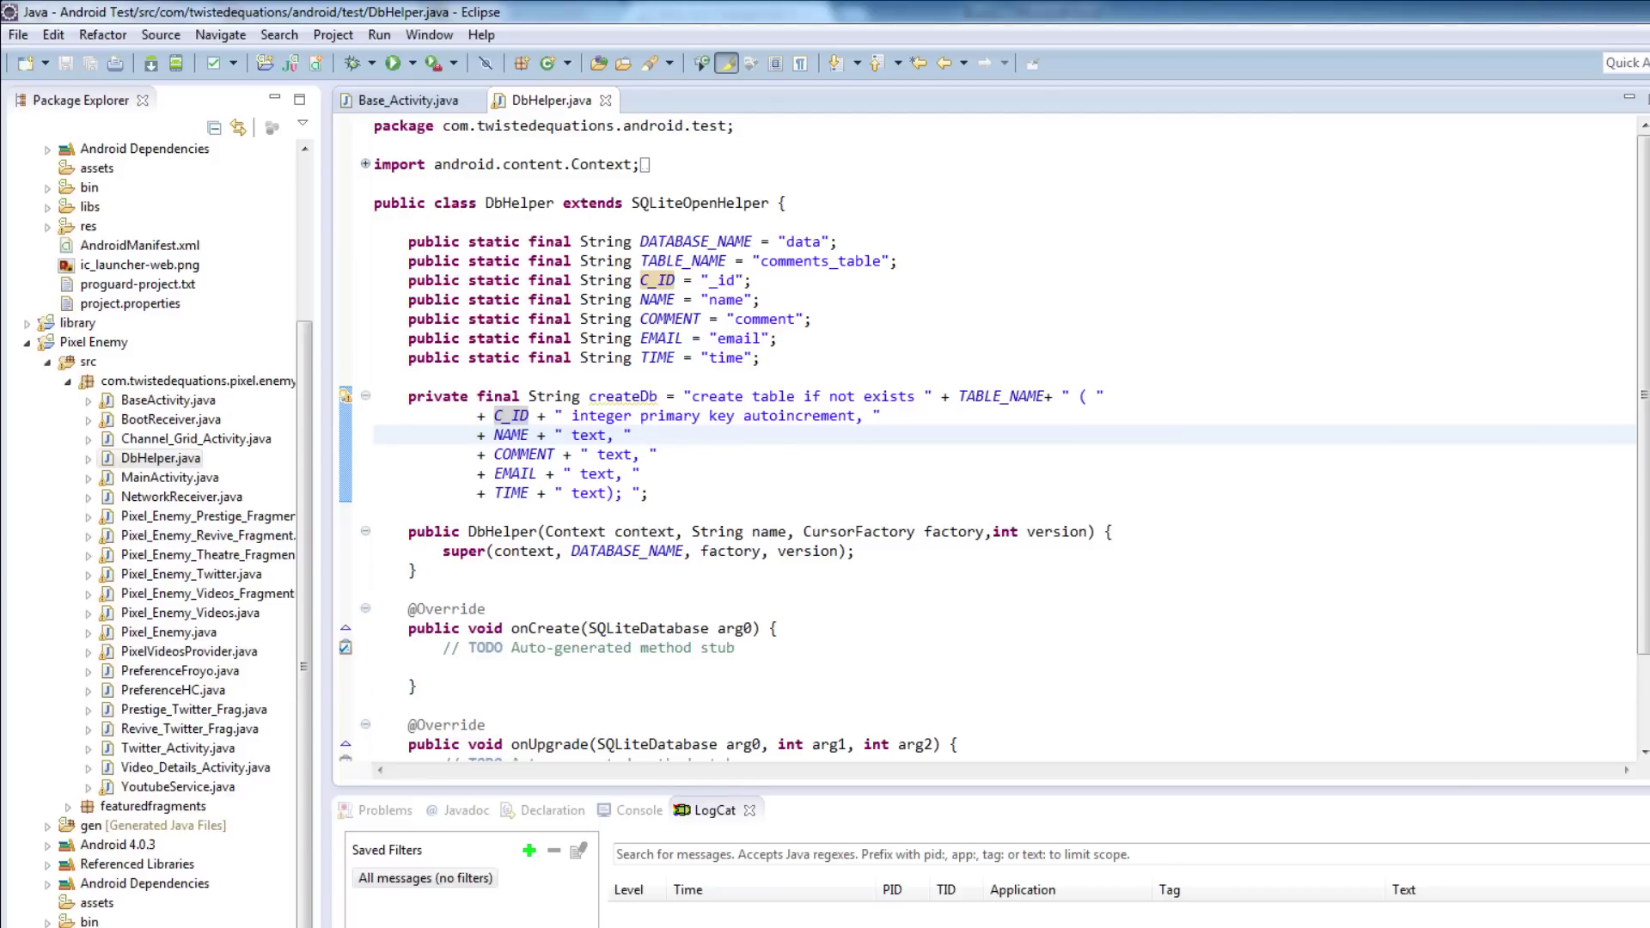
scroll(825, 440, "down", 2)
Rename onCreate's parameter to db and replace its TODO with db.execSQL(createDb).
double_click(733, 520)
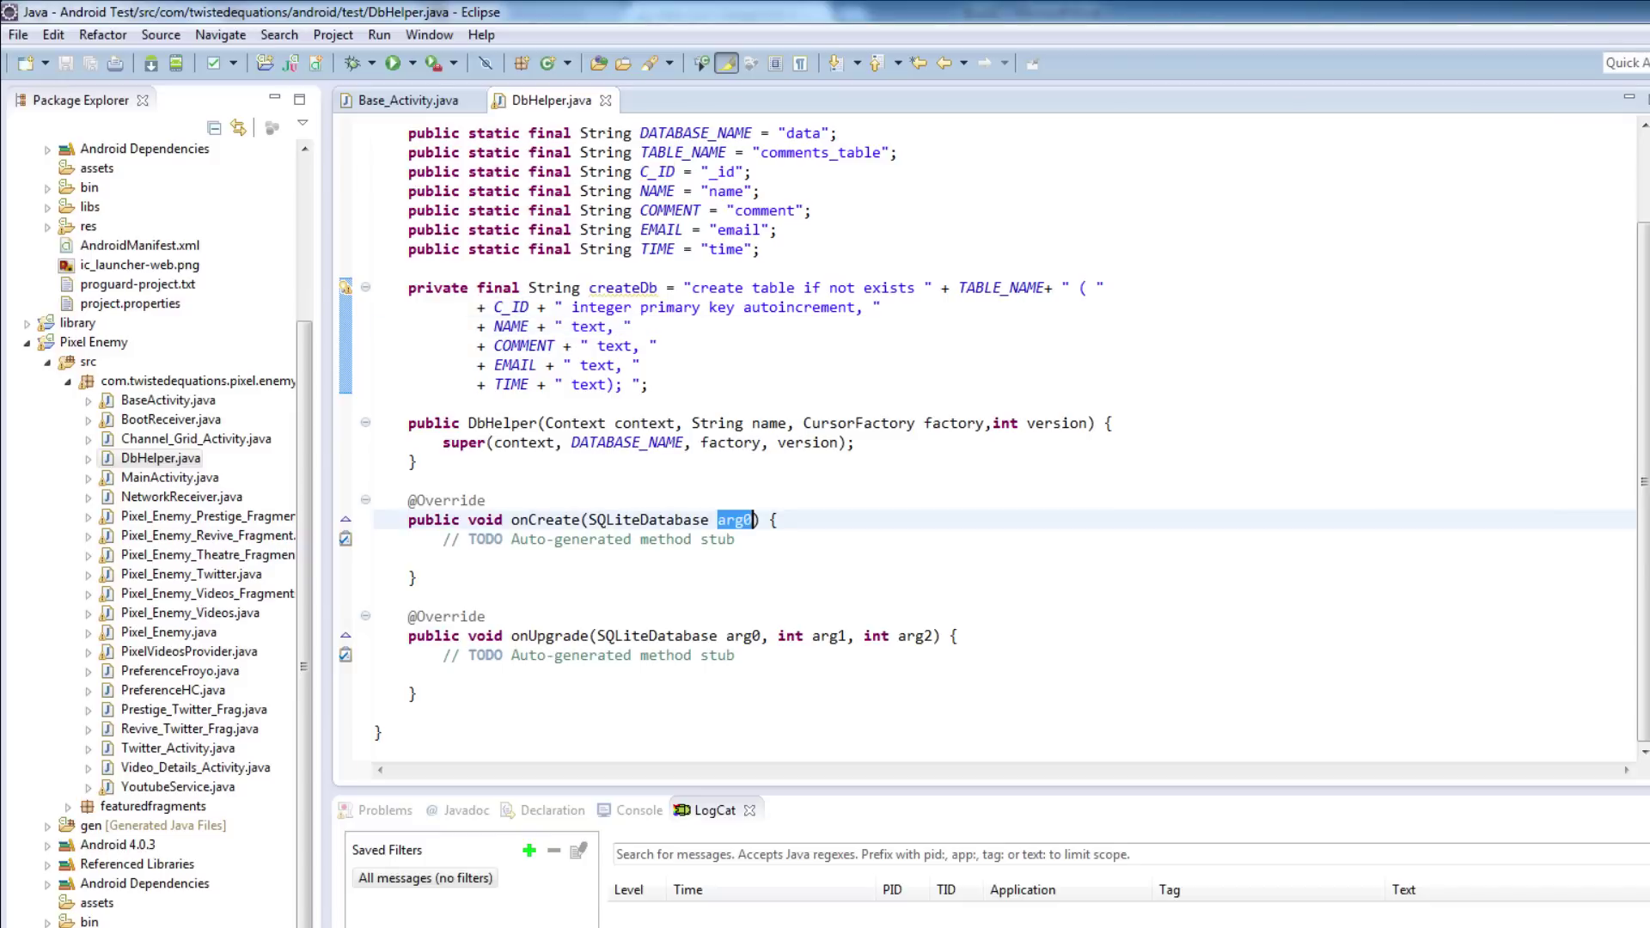
type("db")
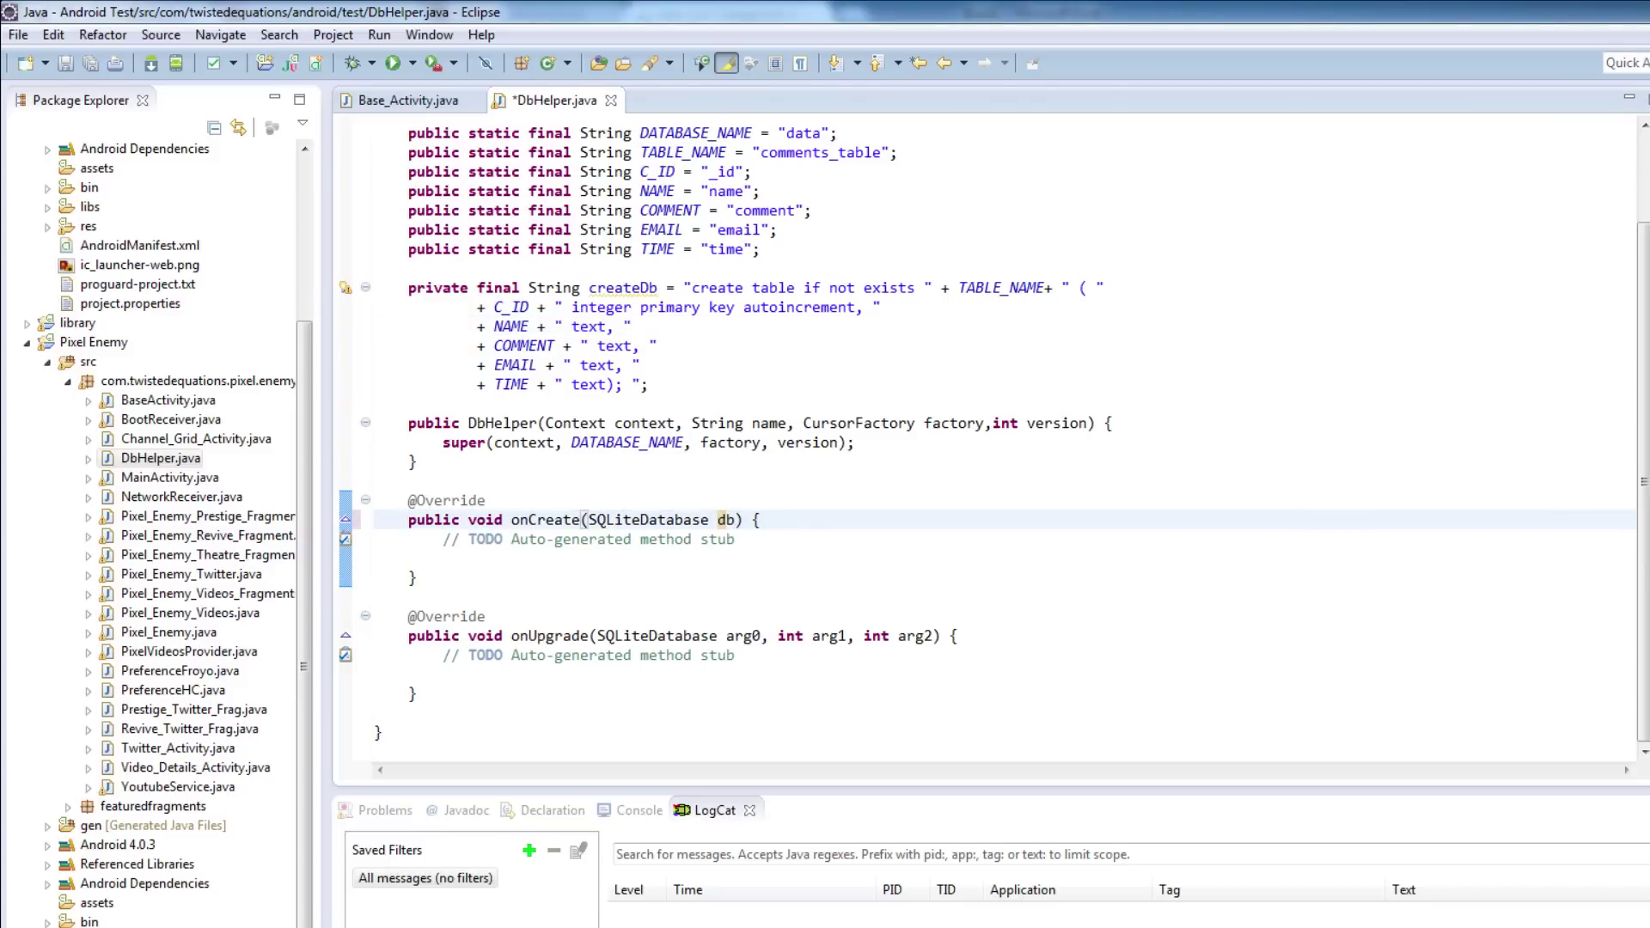
left_click_drag(737, 539, 452, 538)
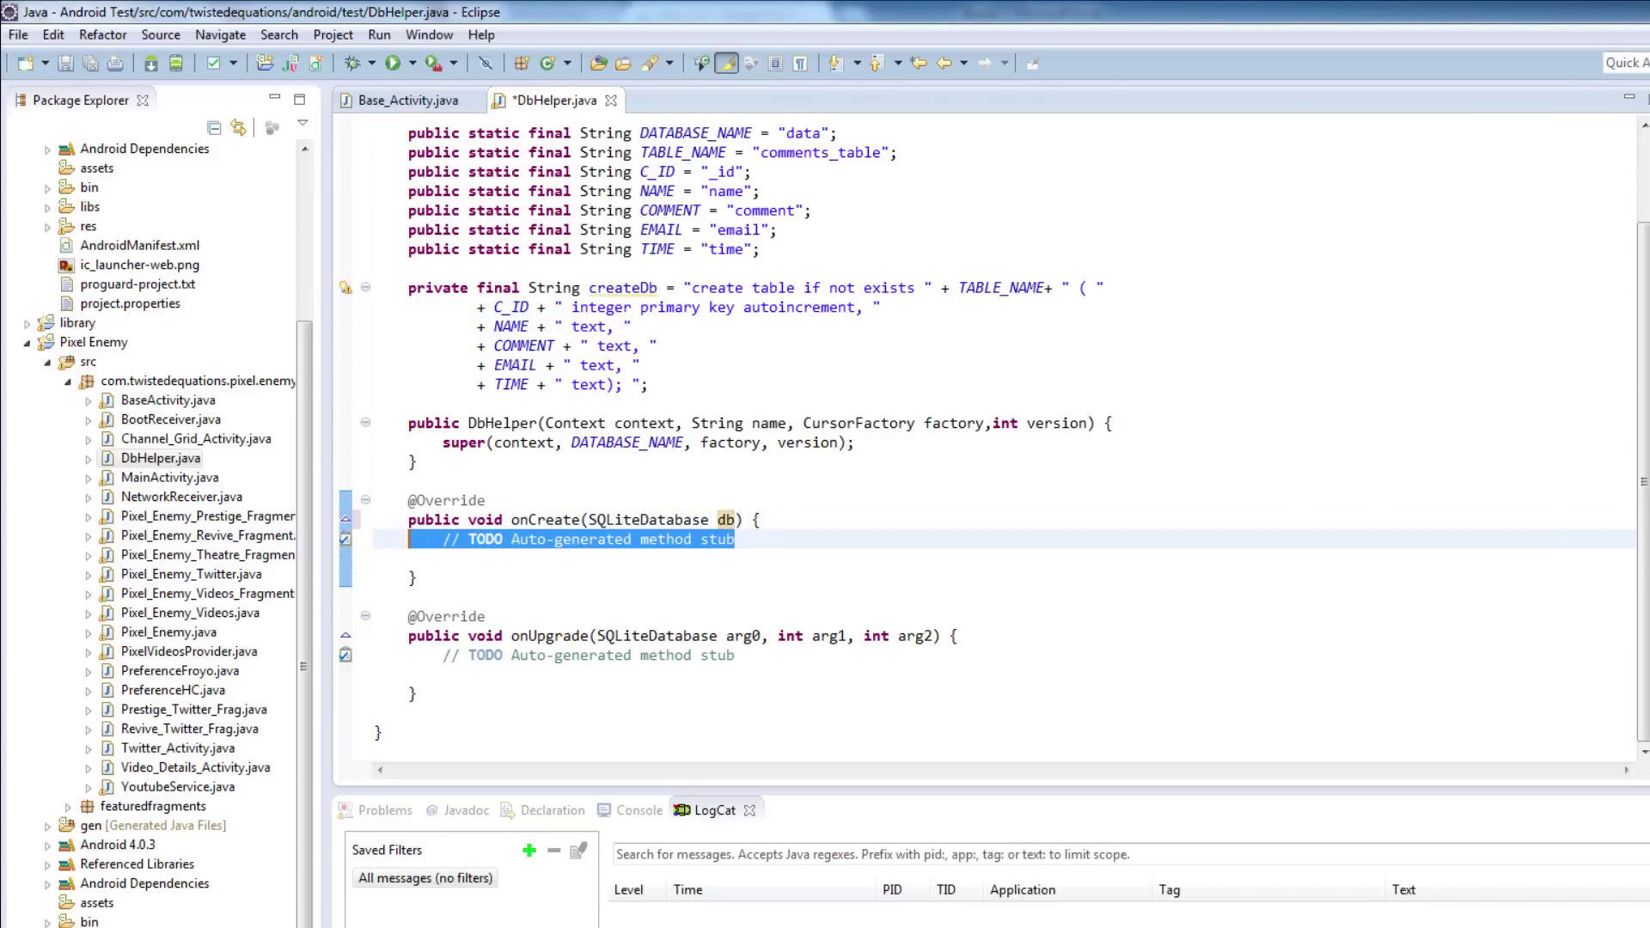
key("BackSpace")
key("BackSpace")
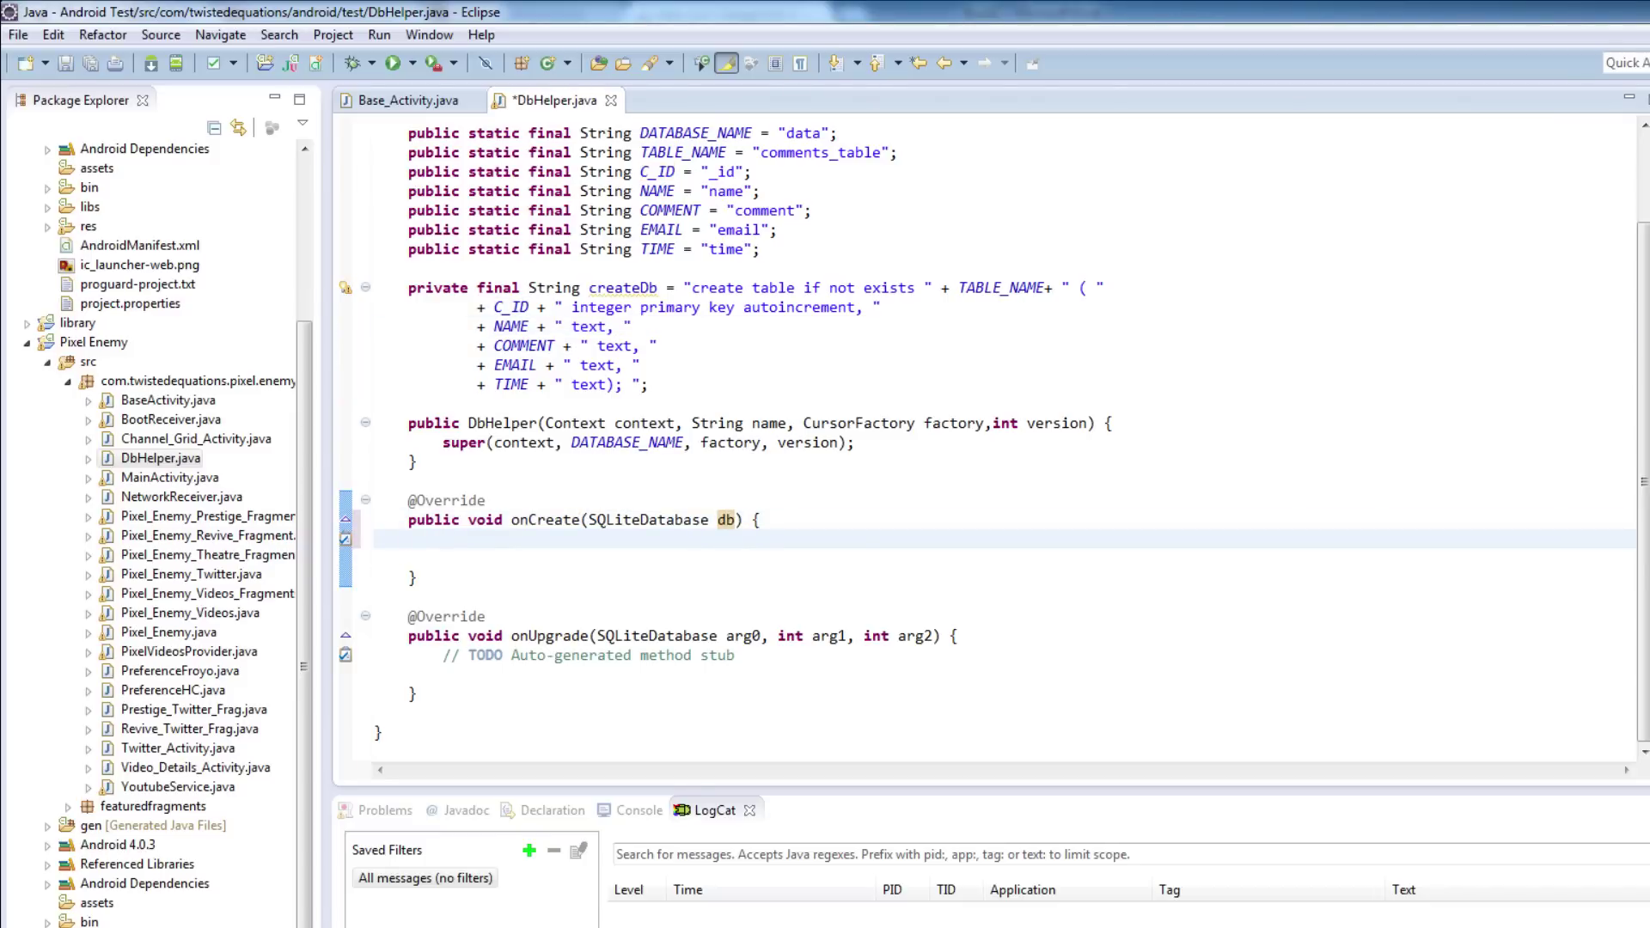
type("db.")
type("e")
key("Down")
key("Down")
key("Down")
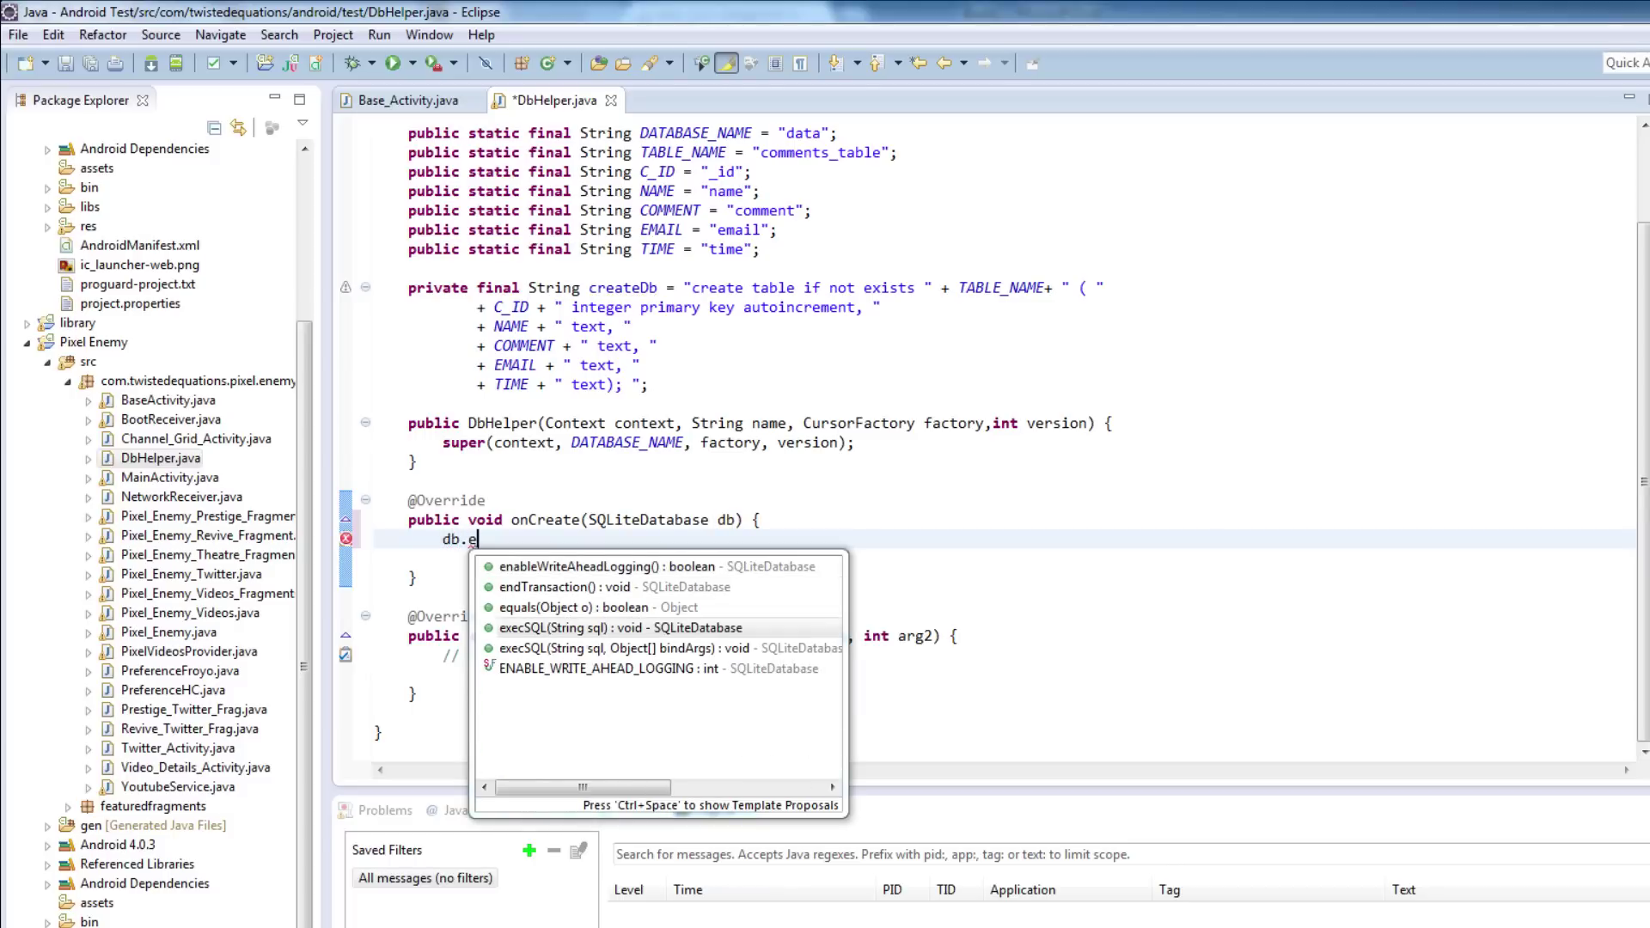
type("#")
key("BackSpace")
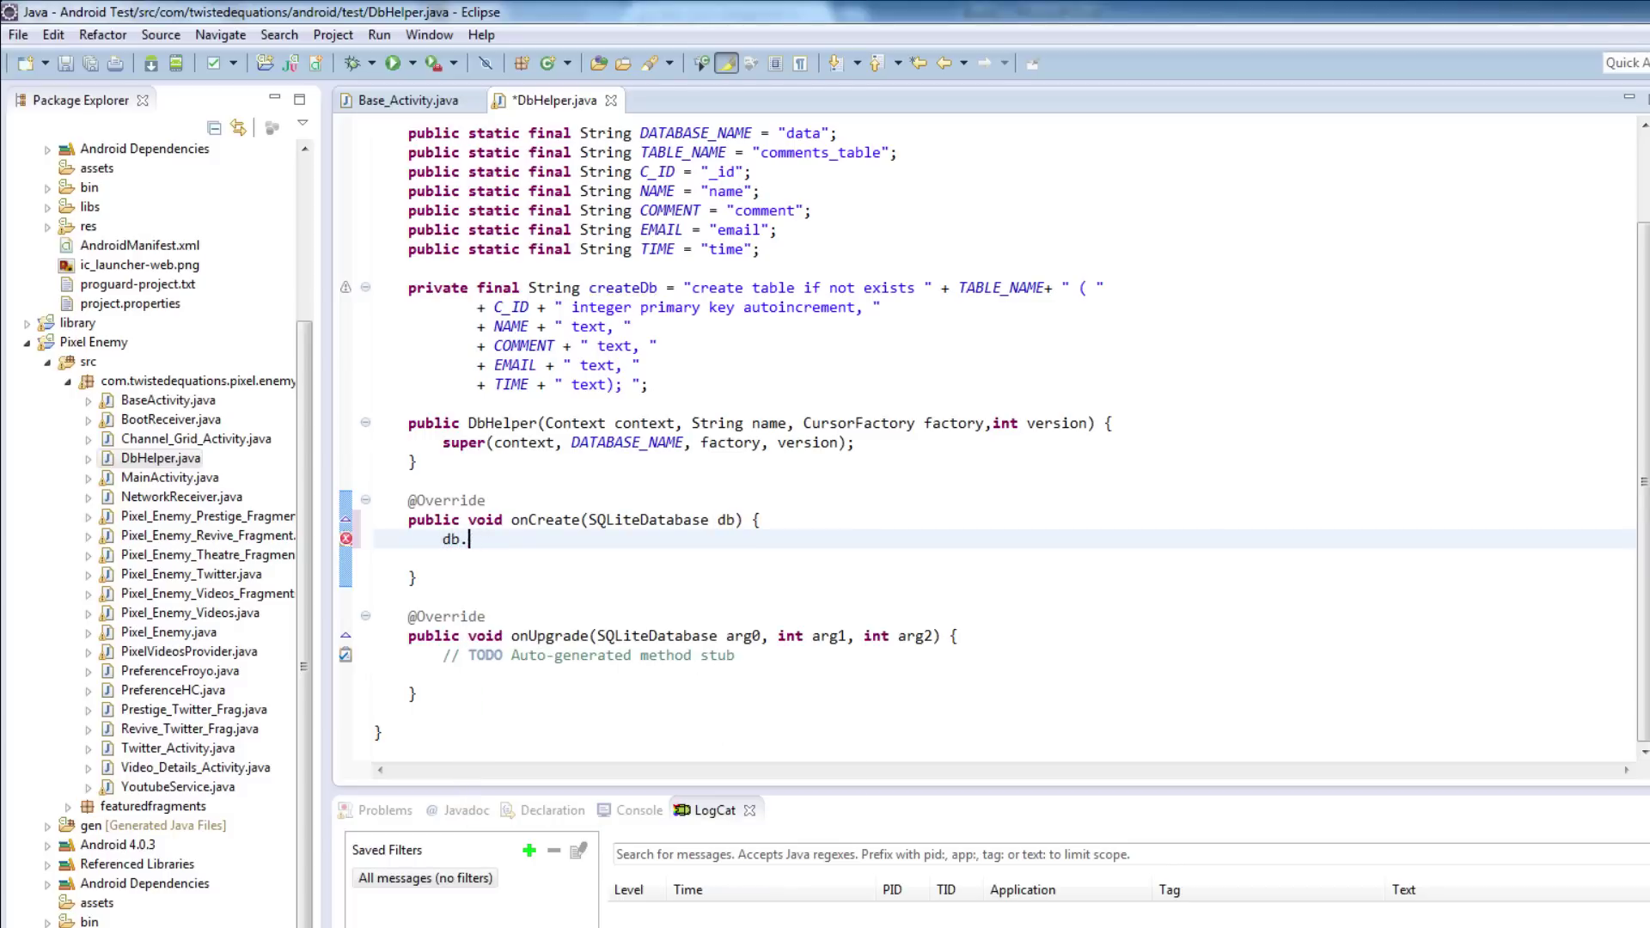
key("ctrl+space")
key("Down")
key("Down")
key("Down")
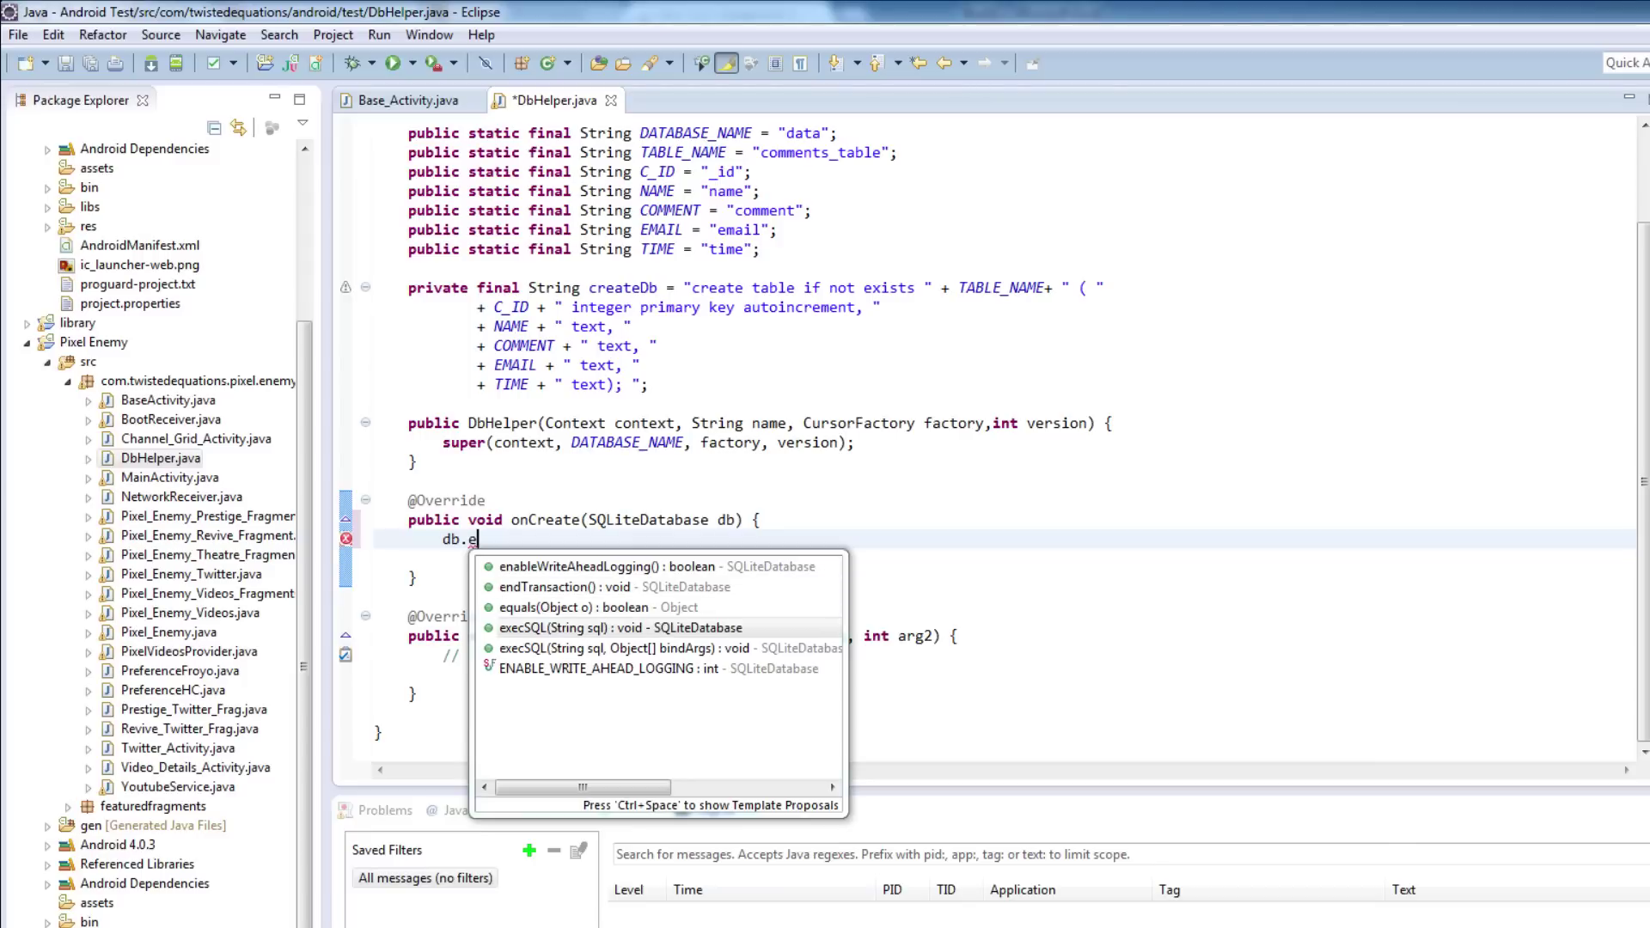
key("Return")
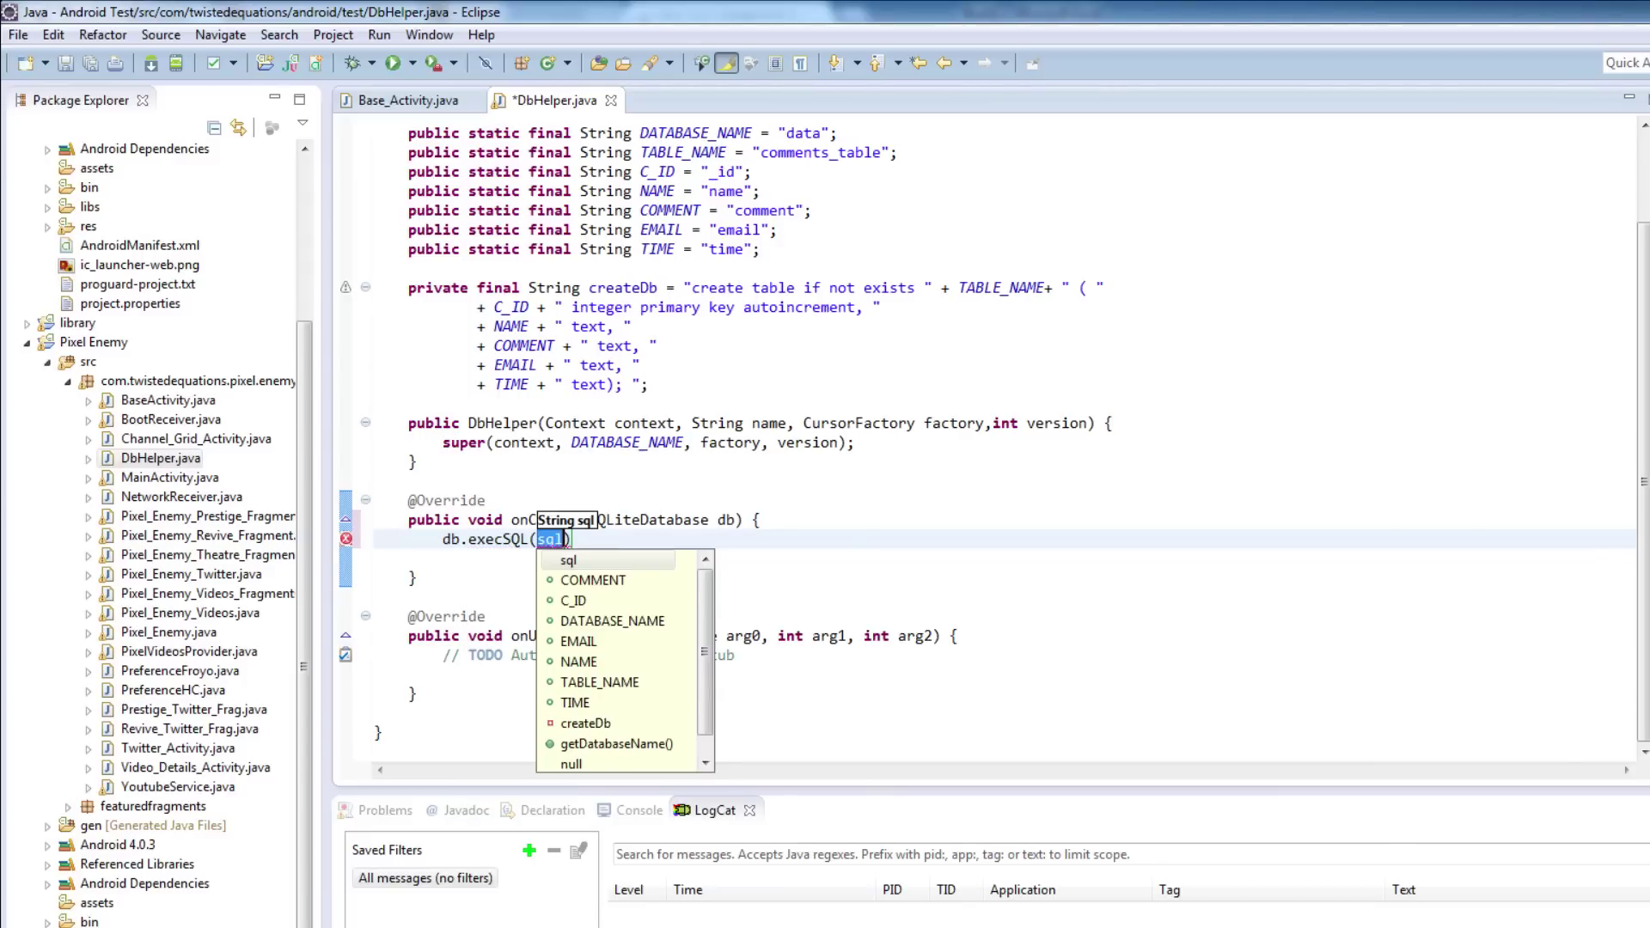
type("create")
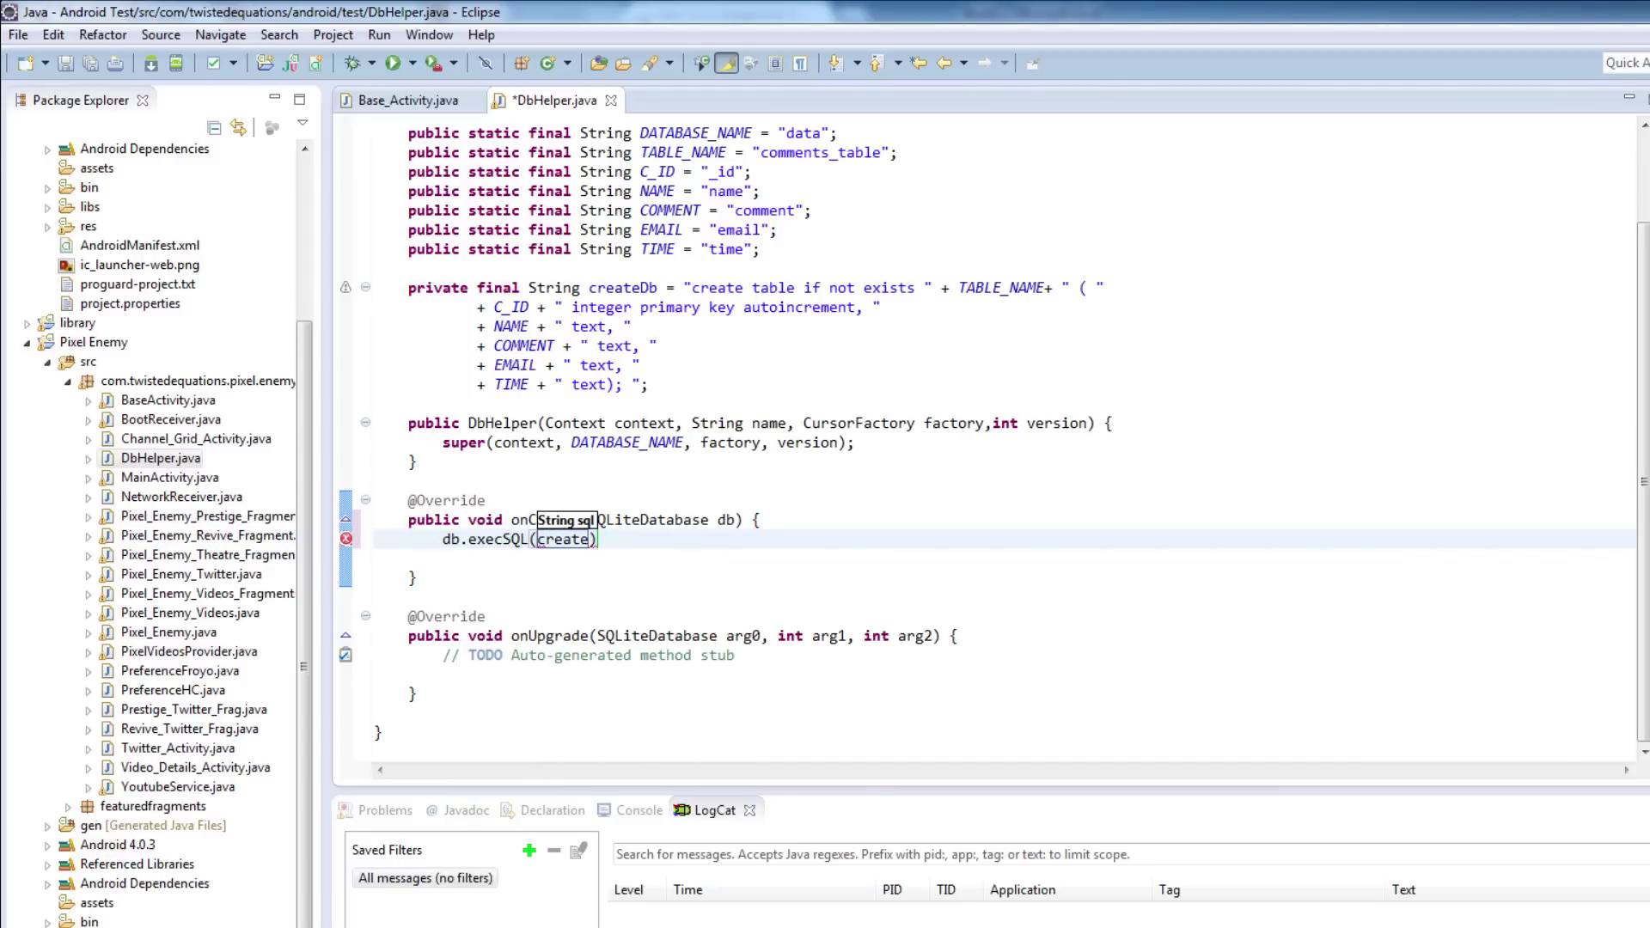
type("DB")
key("BackSpace")
type("b)")
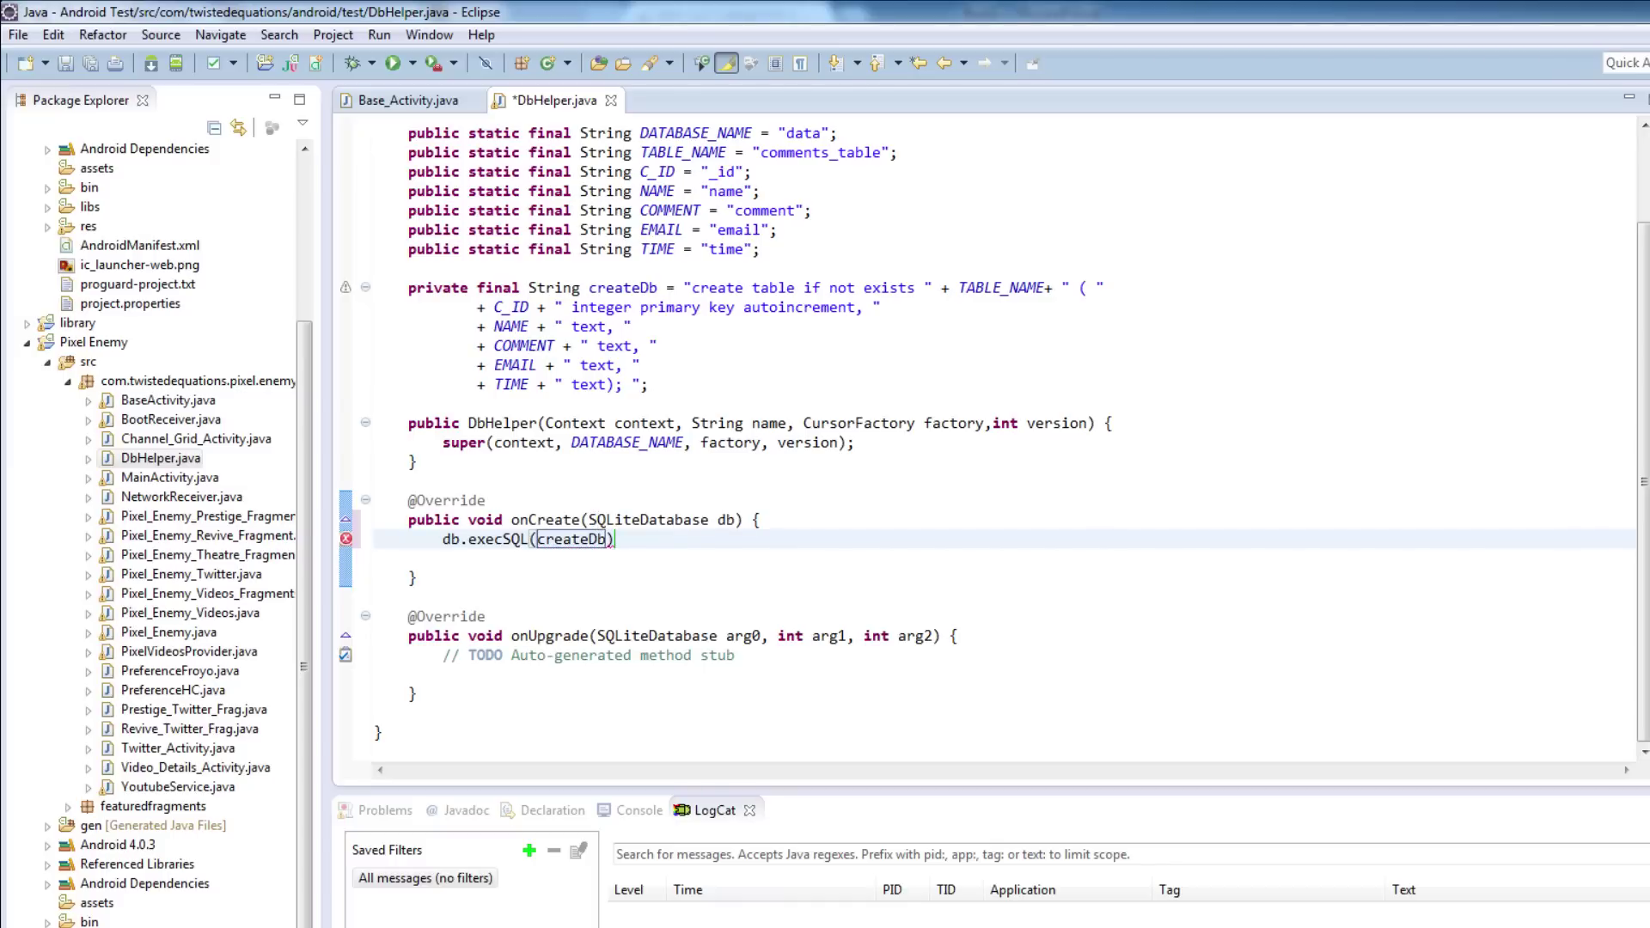
type(";")
Remove the blank line, move onCreate's opening brace onto its own line, and save.
key("Down")
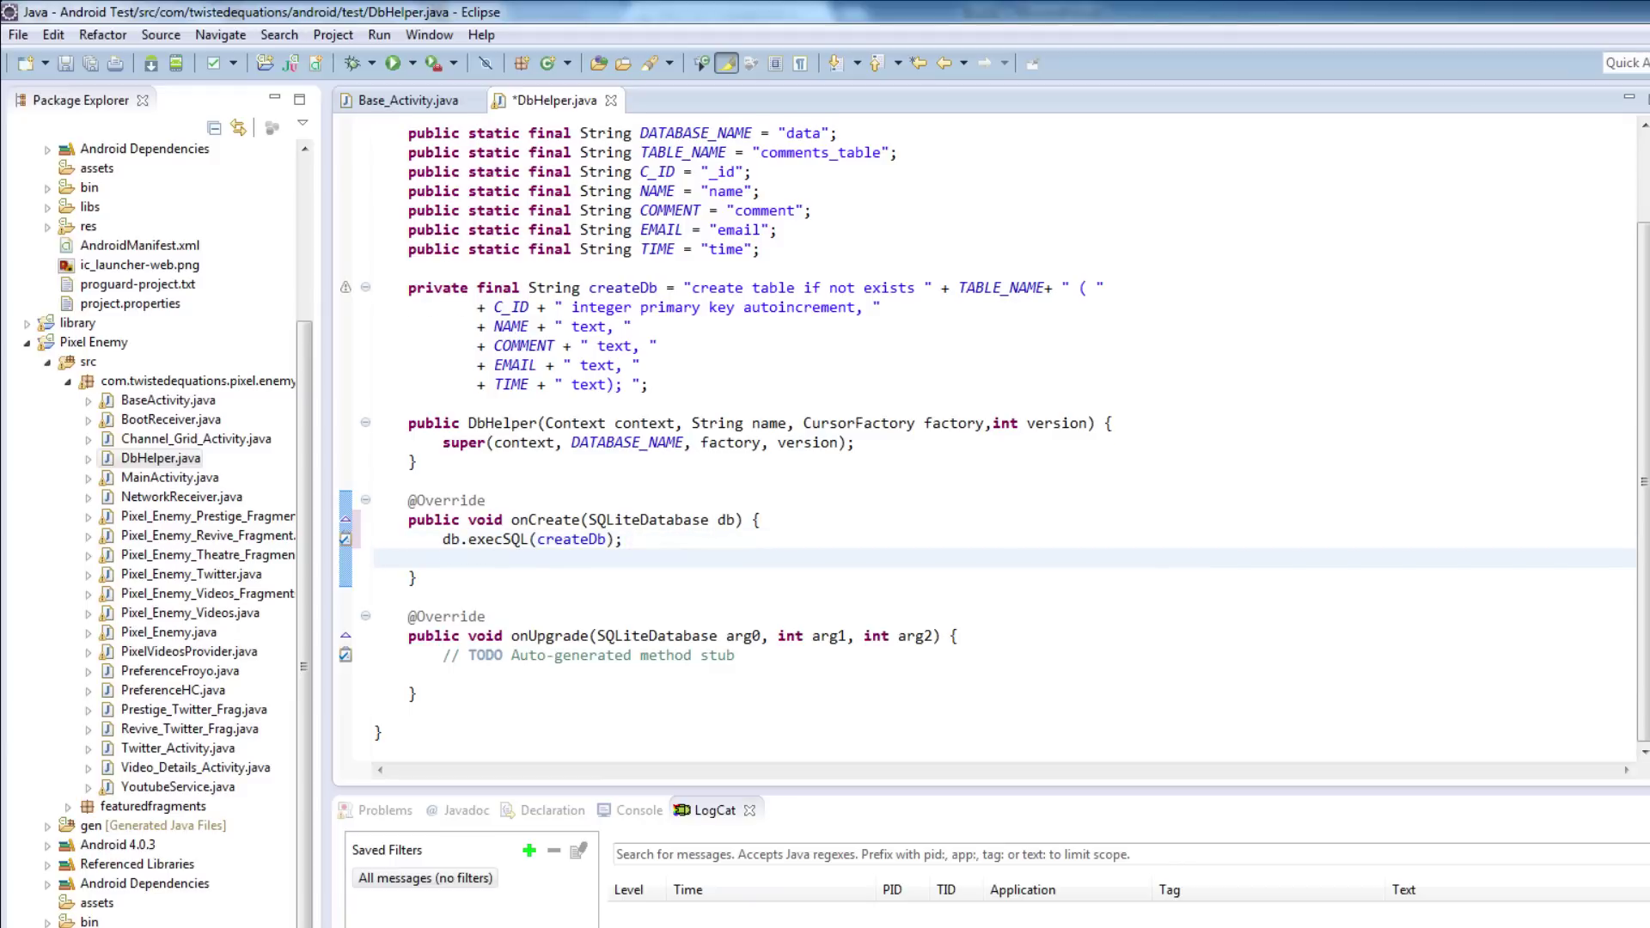
key("BackSpace")
key("ctrl+s")
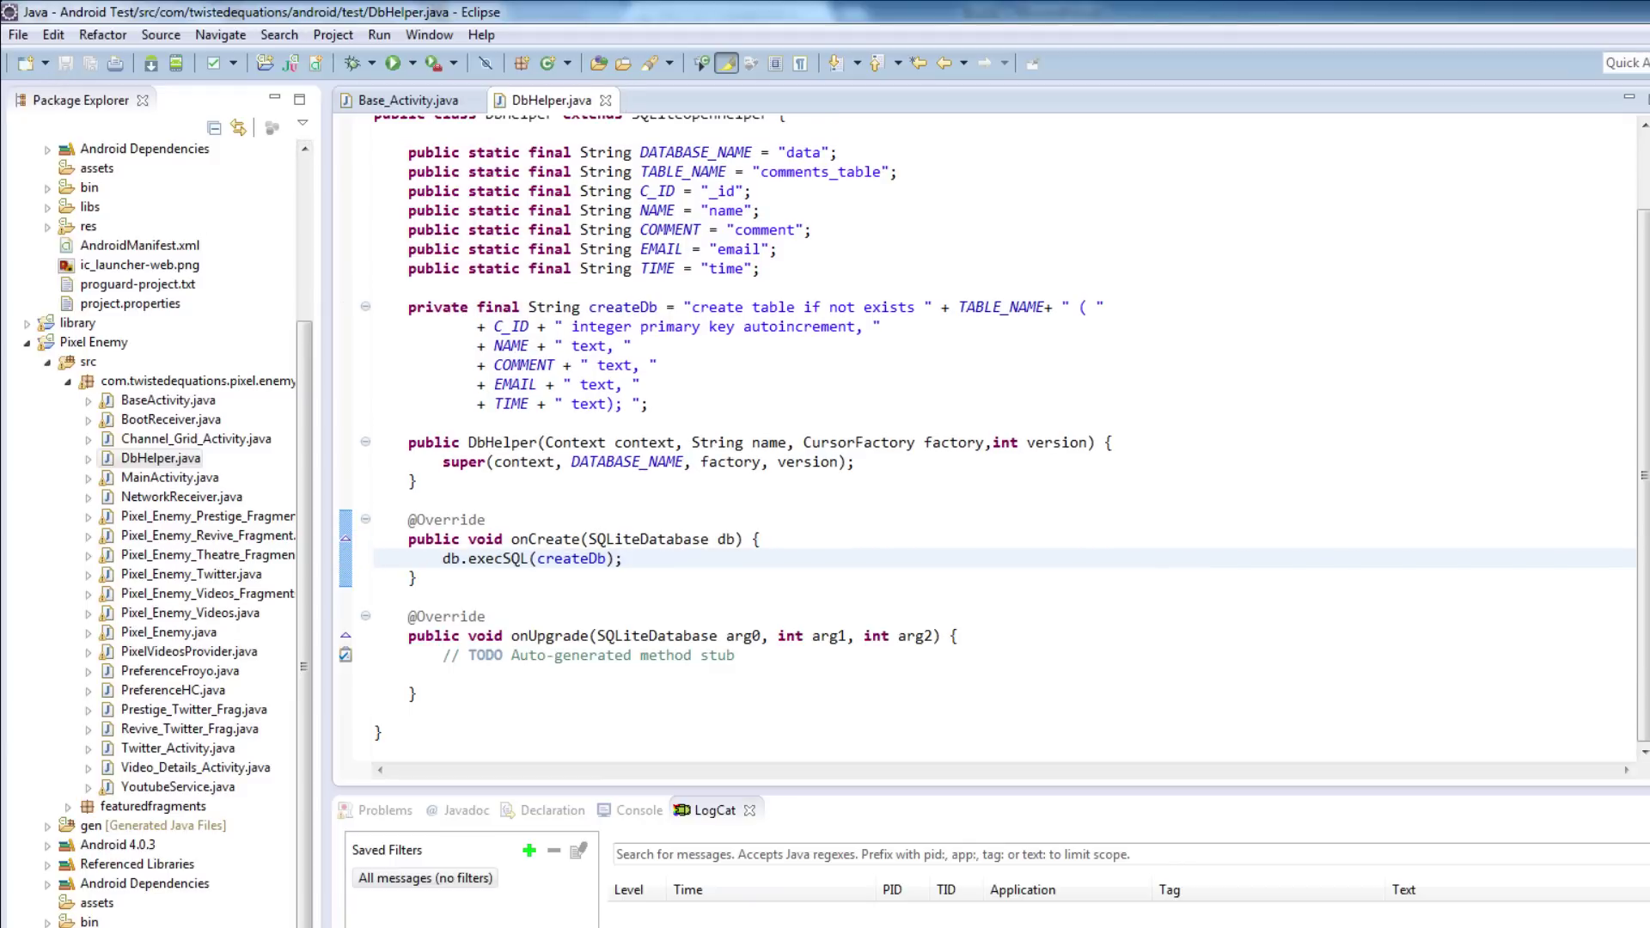
key("Up")
key("End")
key("Left")
key("Return")
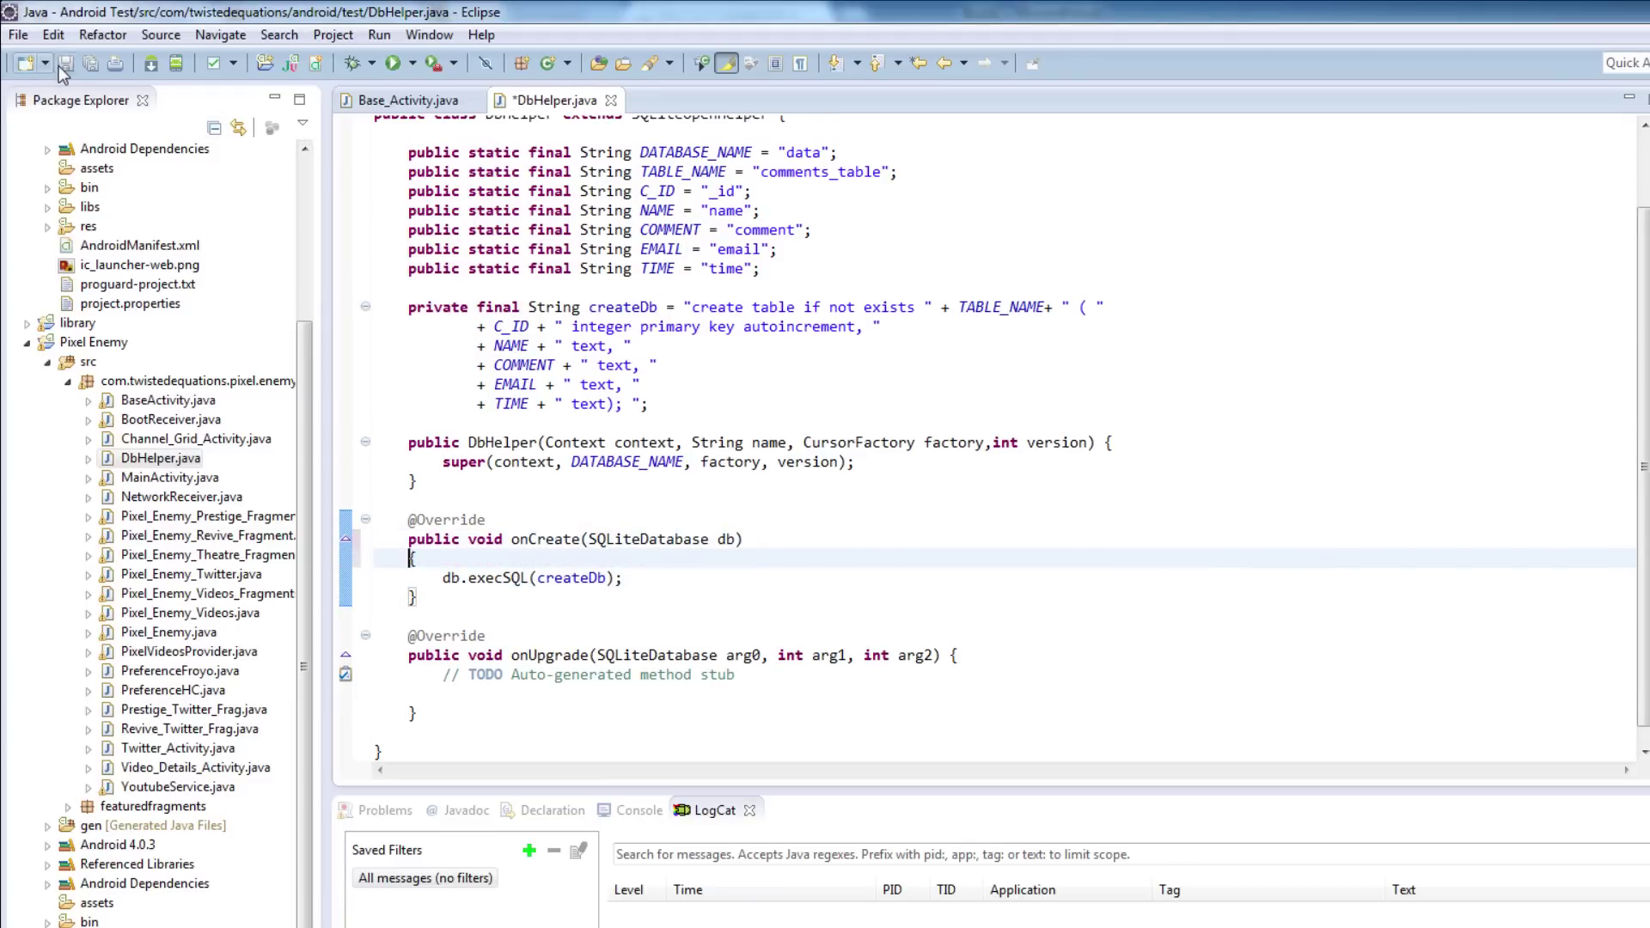
left_click(60, 65)
Rename onUpgrade's parameters to db, oldversion and newversion.
left_click(827, 655)
double_click(827, 656)
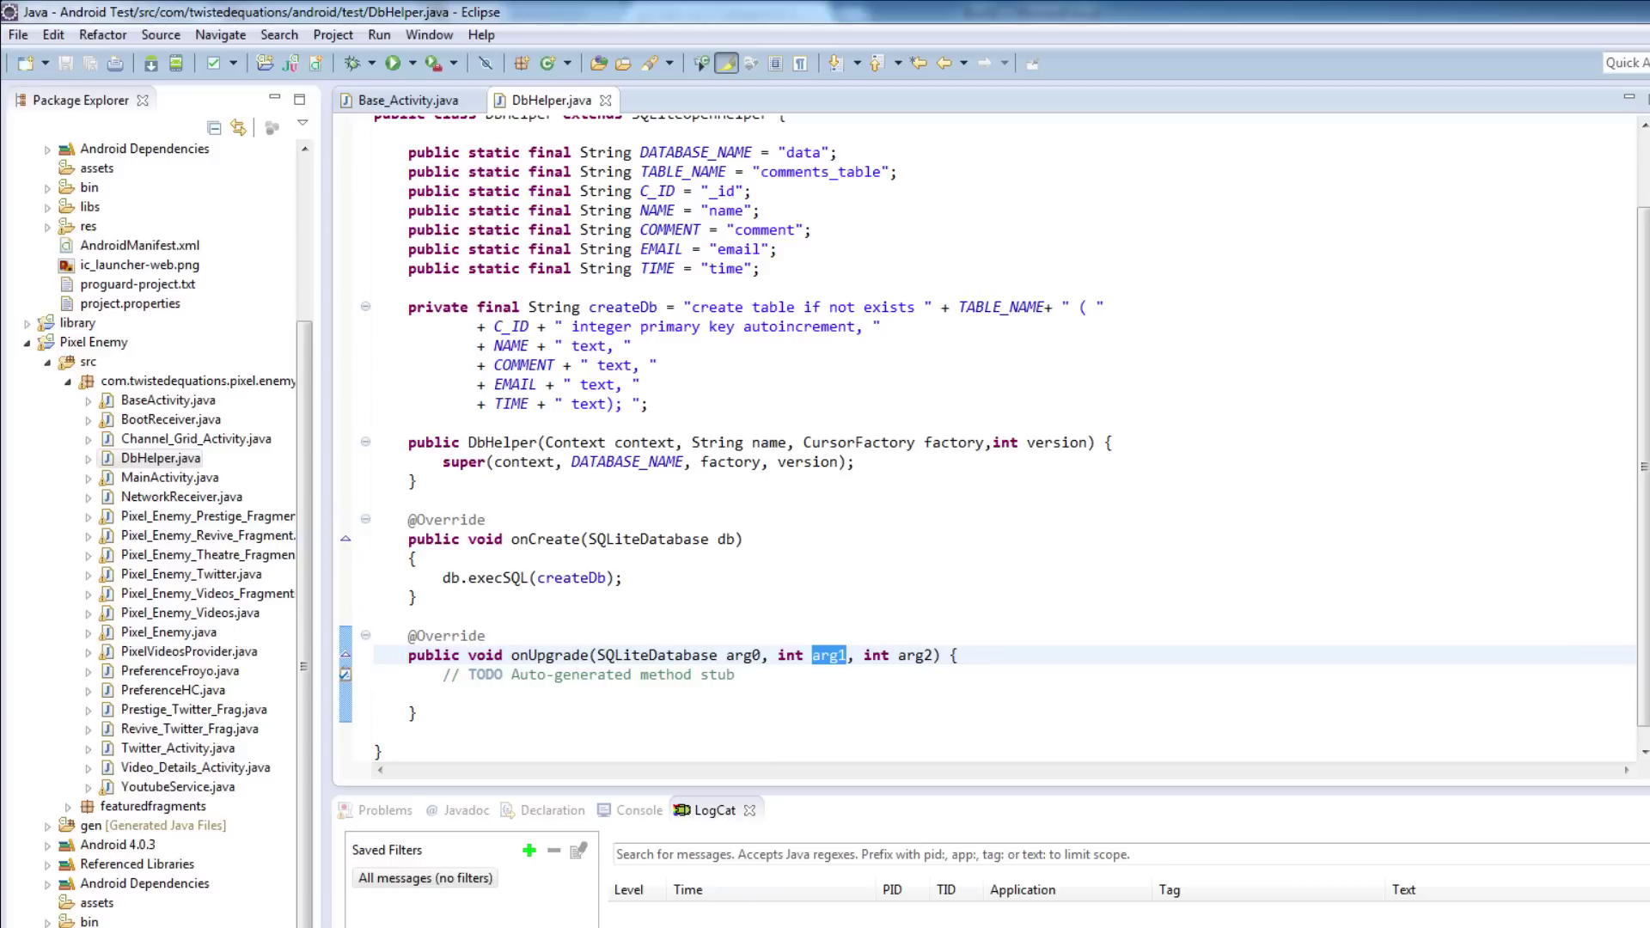
type("versiojn")
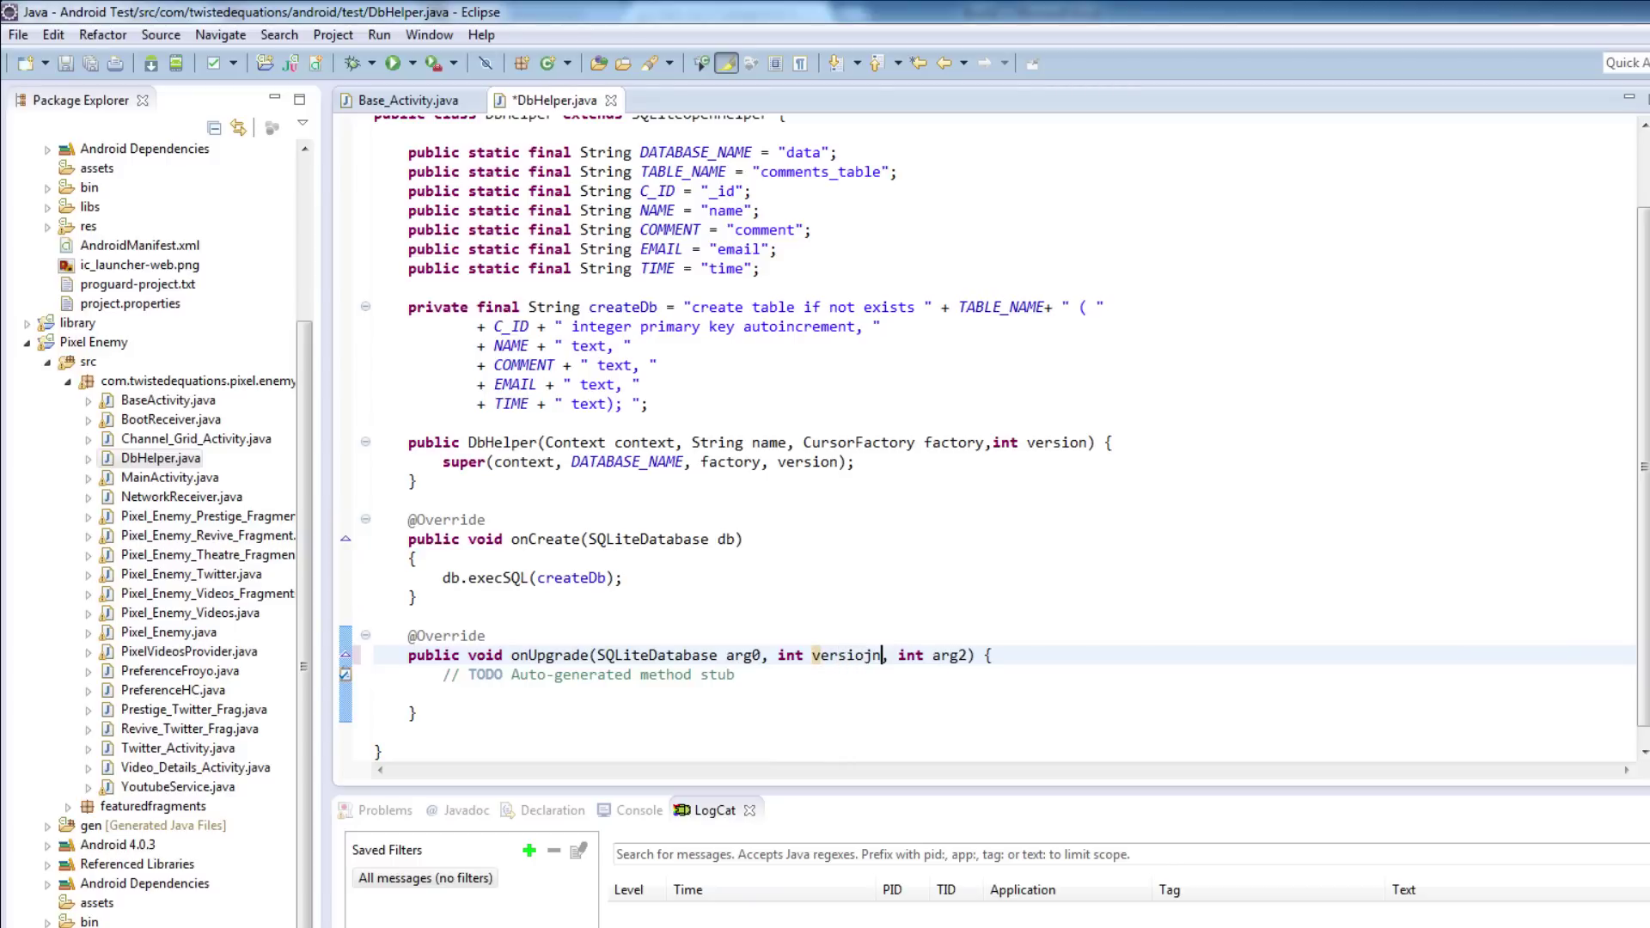
key("BackSpace")
key("BackSpace")
key("BackSpace")
key("BackSpace")
key("BackSpace")
key("BackSpace")
type("ol")
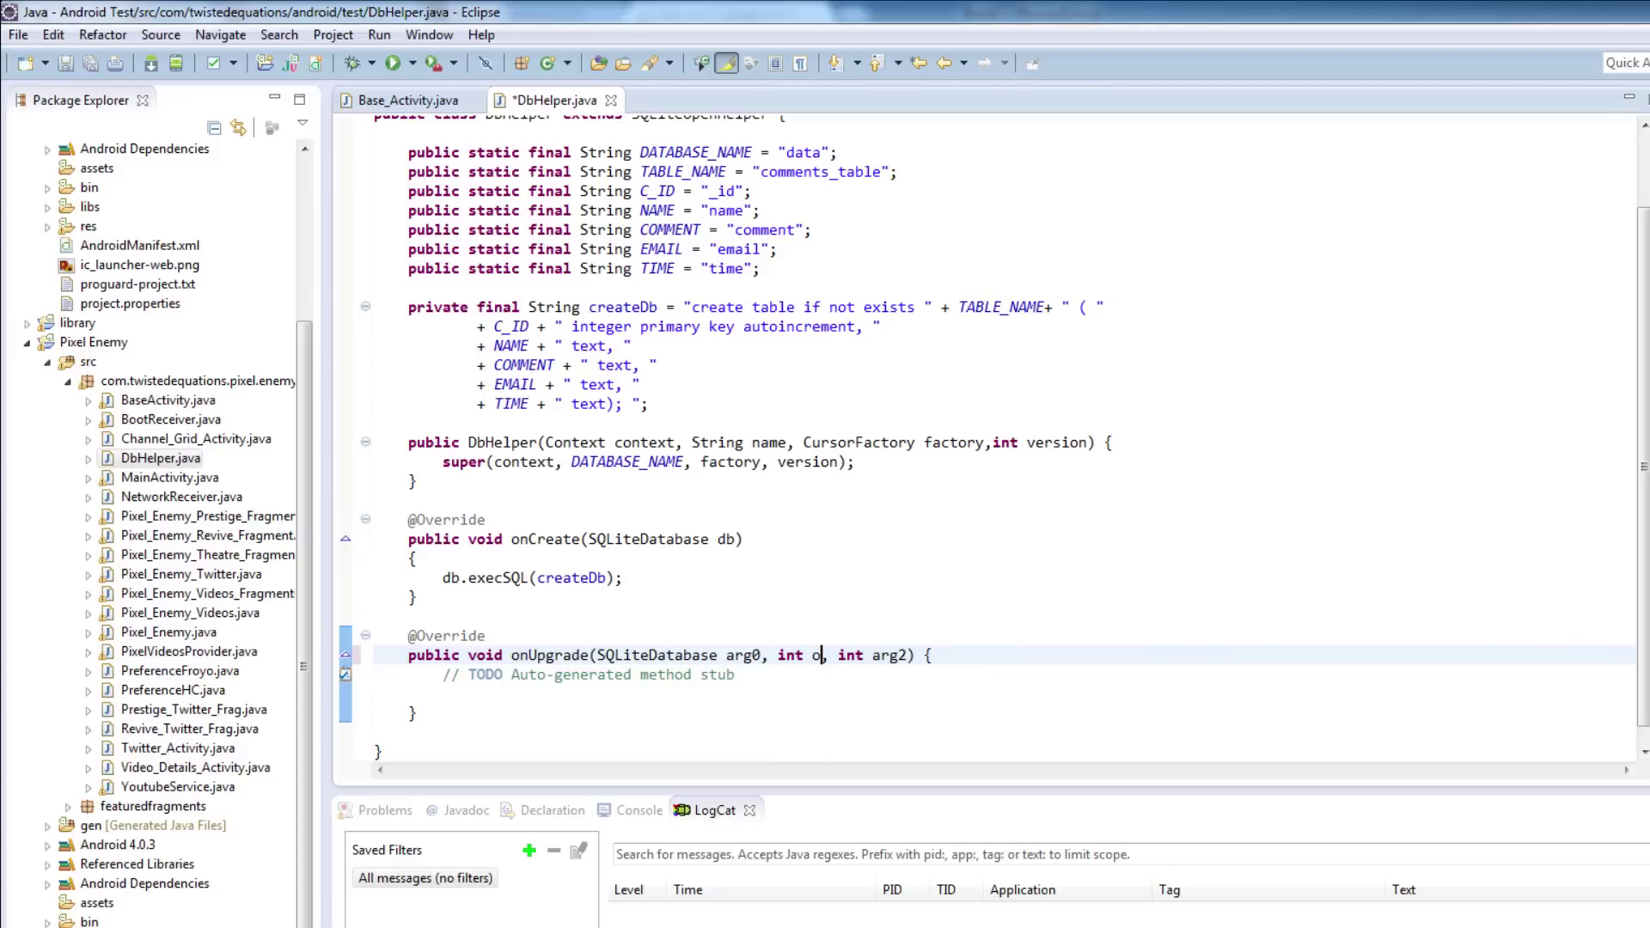
type("d")
key("BackSpace")
type("ver")
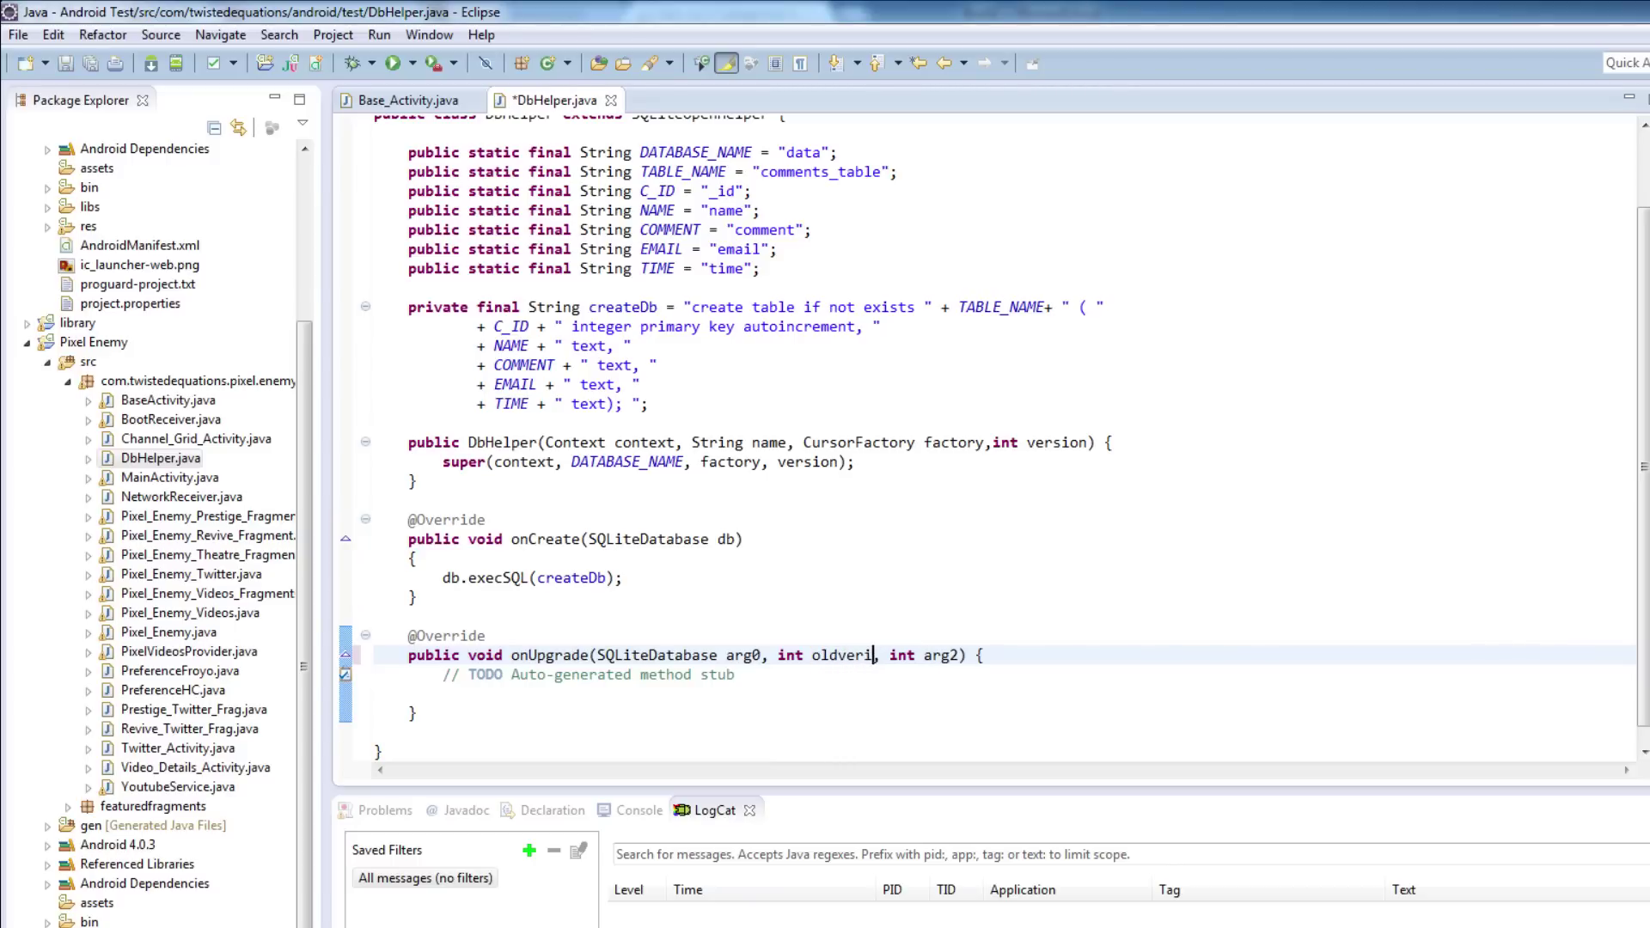
type("sion")
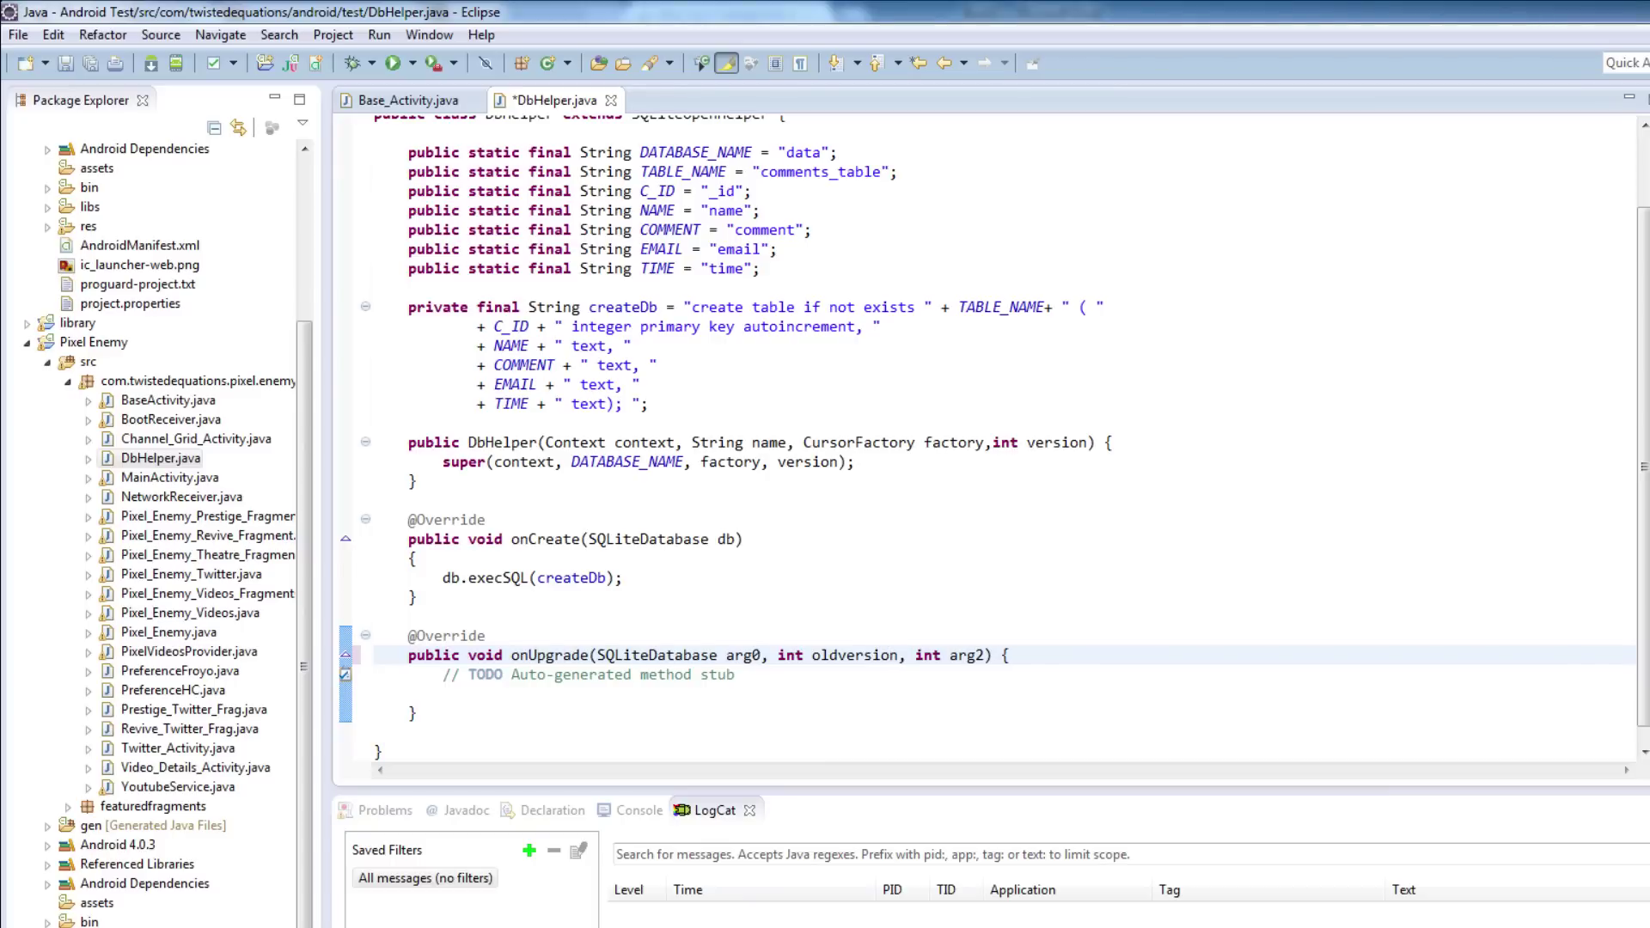
double_click(967, 655)
type("new")
type("version")
double_click(743, 655)
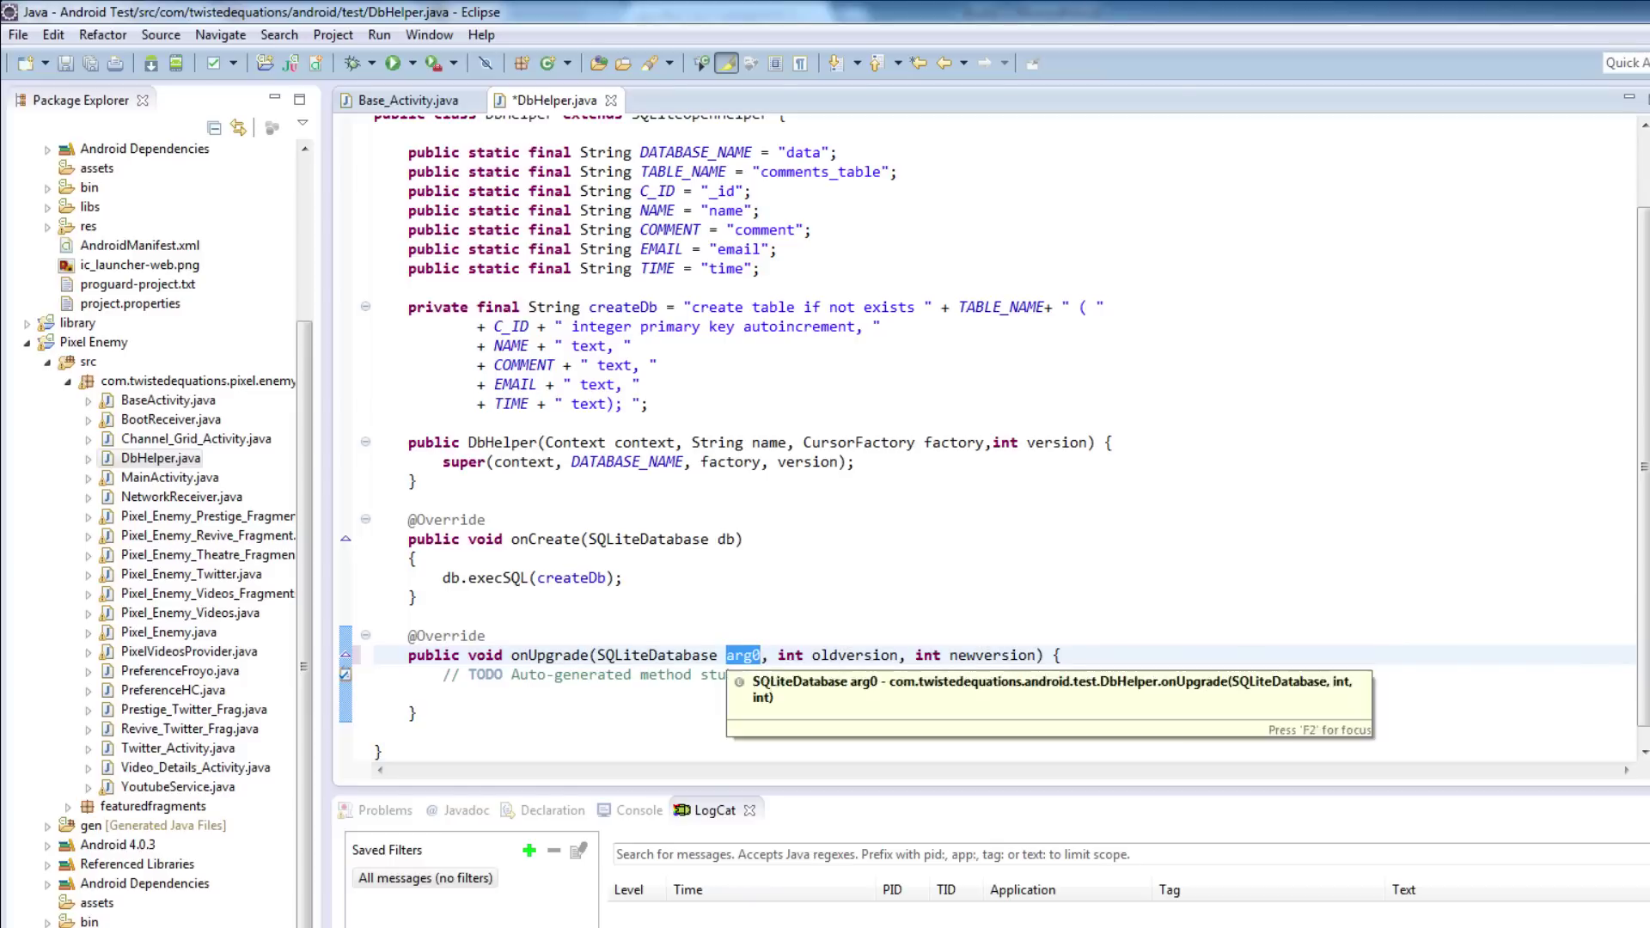
type("bd")
key("BackSpace")
key("BackSpace")
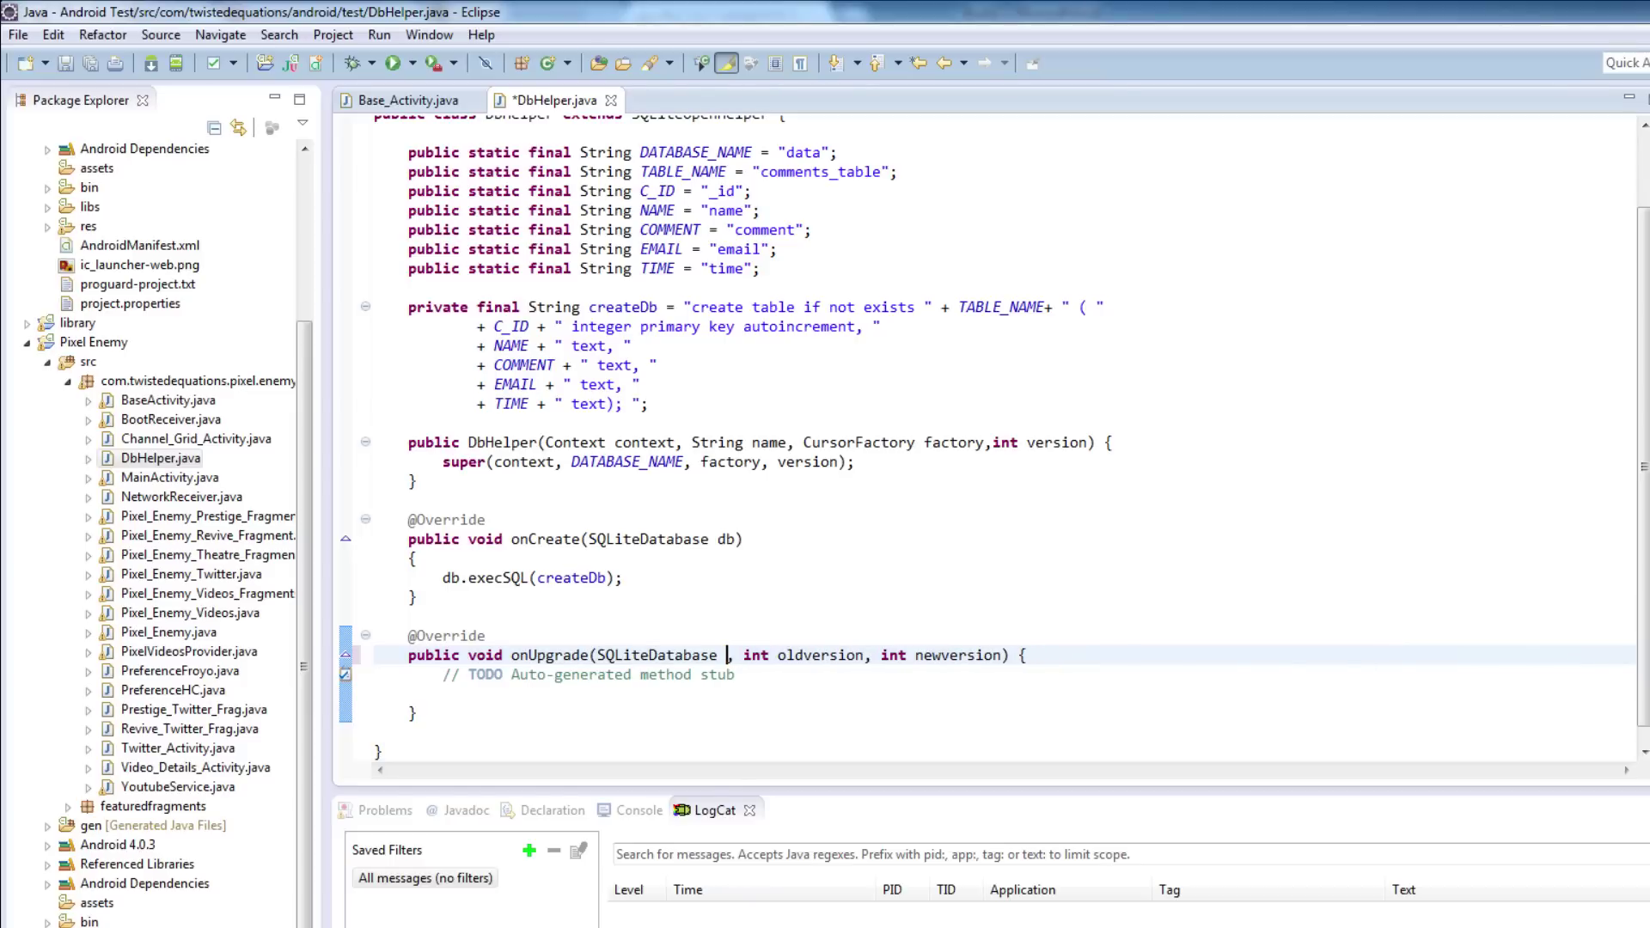
type("db")
Delete onUpgrade's TODO stub and move its opening brace onto its own line.
left_click_drag(735, 675, 444, 675)
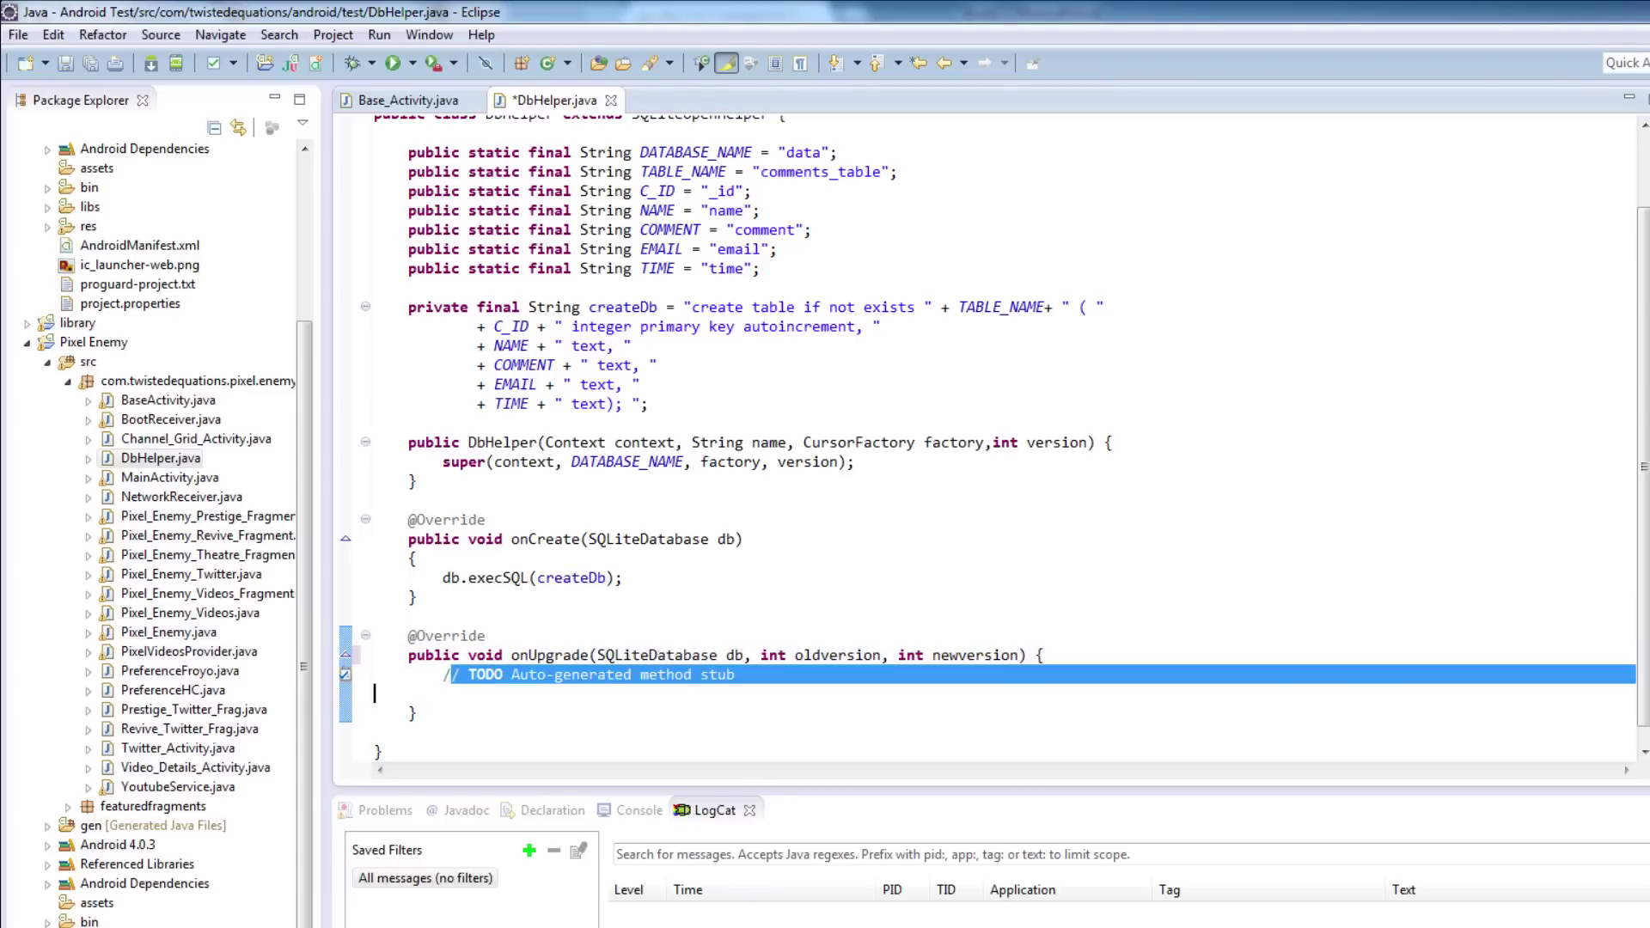
key("BackSpace")
key("BackSpace")
left_click(1035, 656)
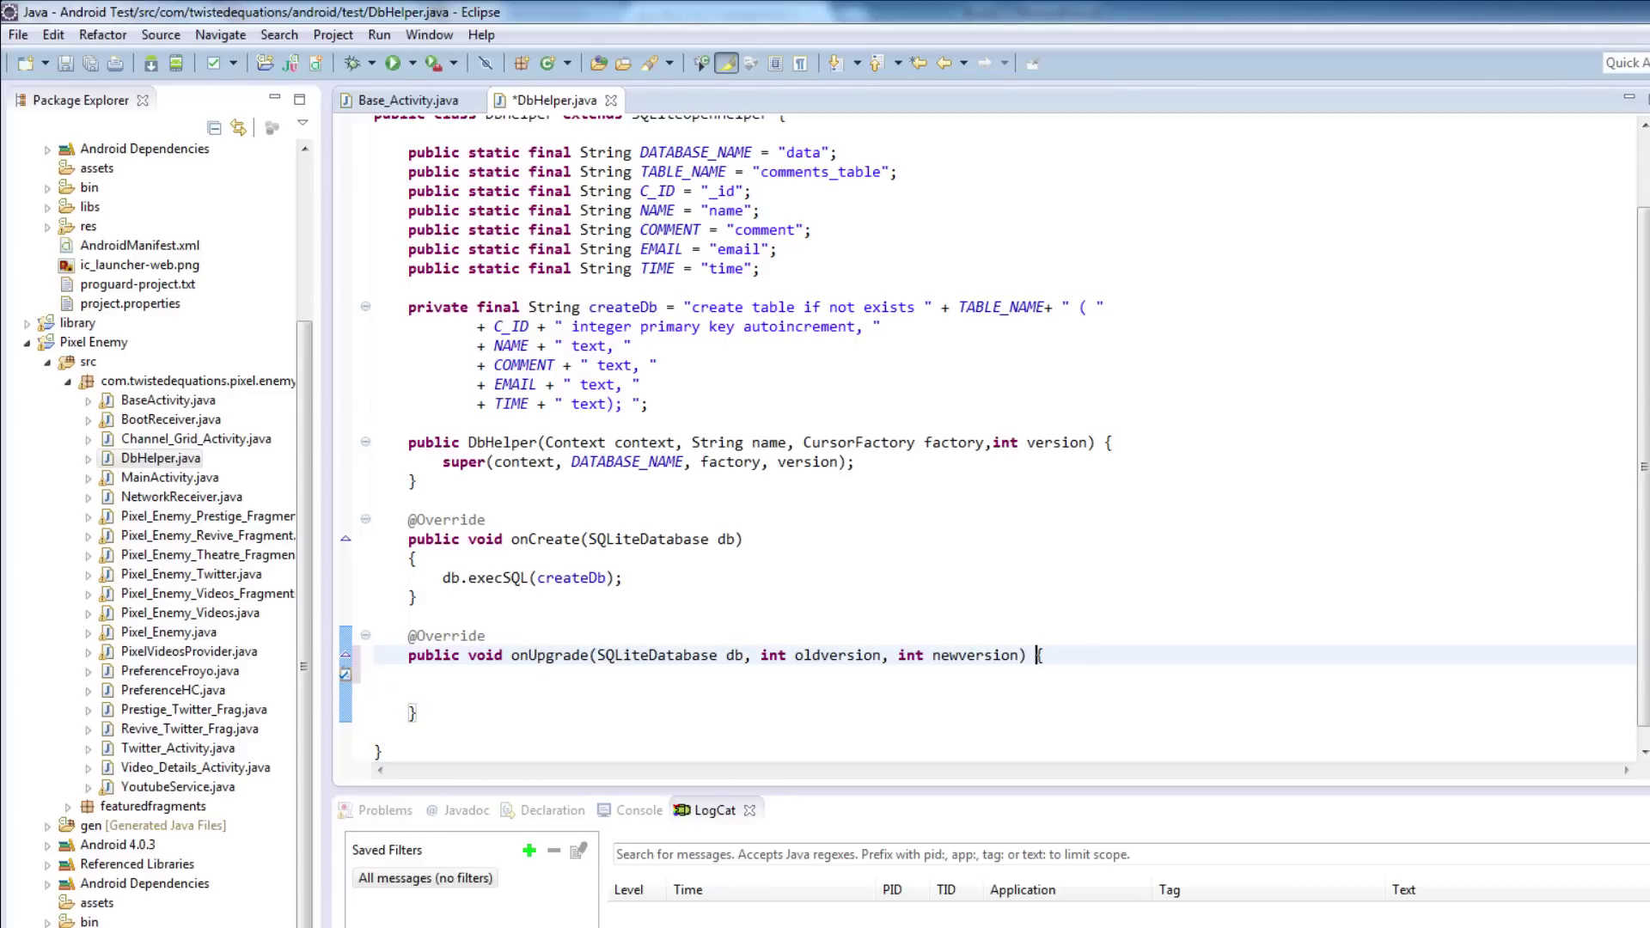
type("#")
key("BackSpace")
key("BackSpace")
key("Return")
type("{")
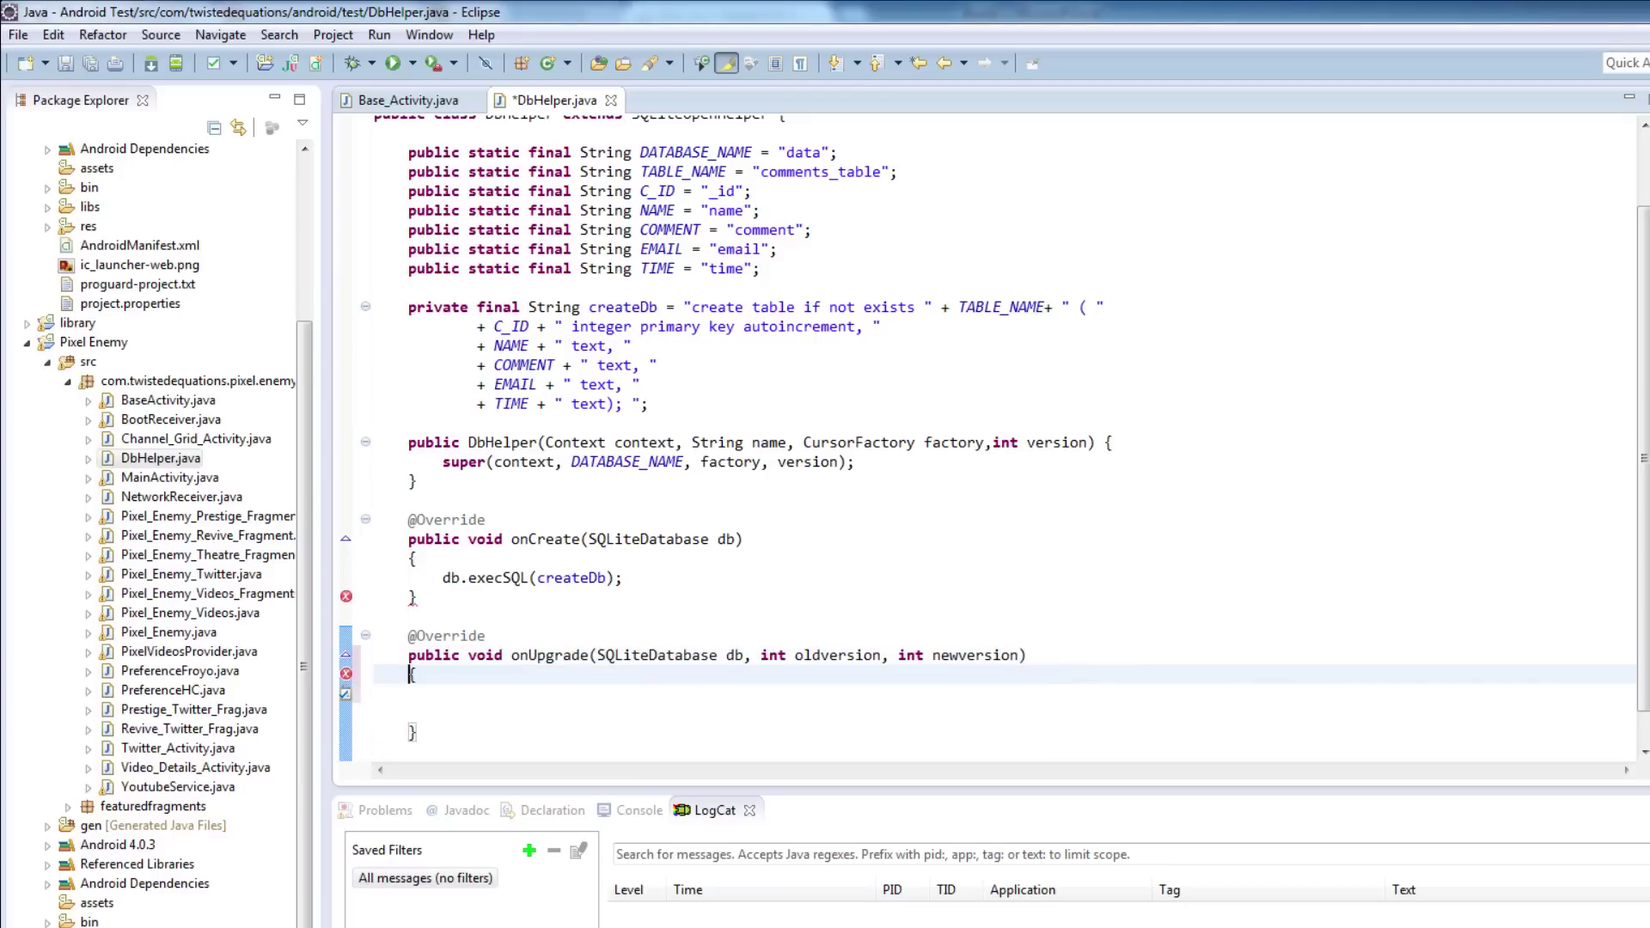
key("Return")
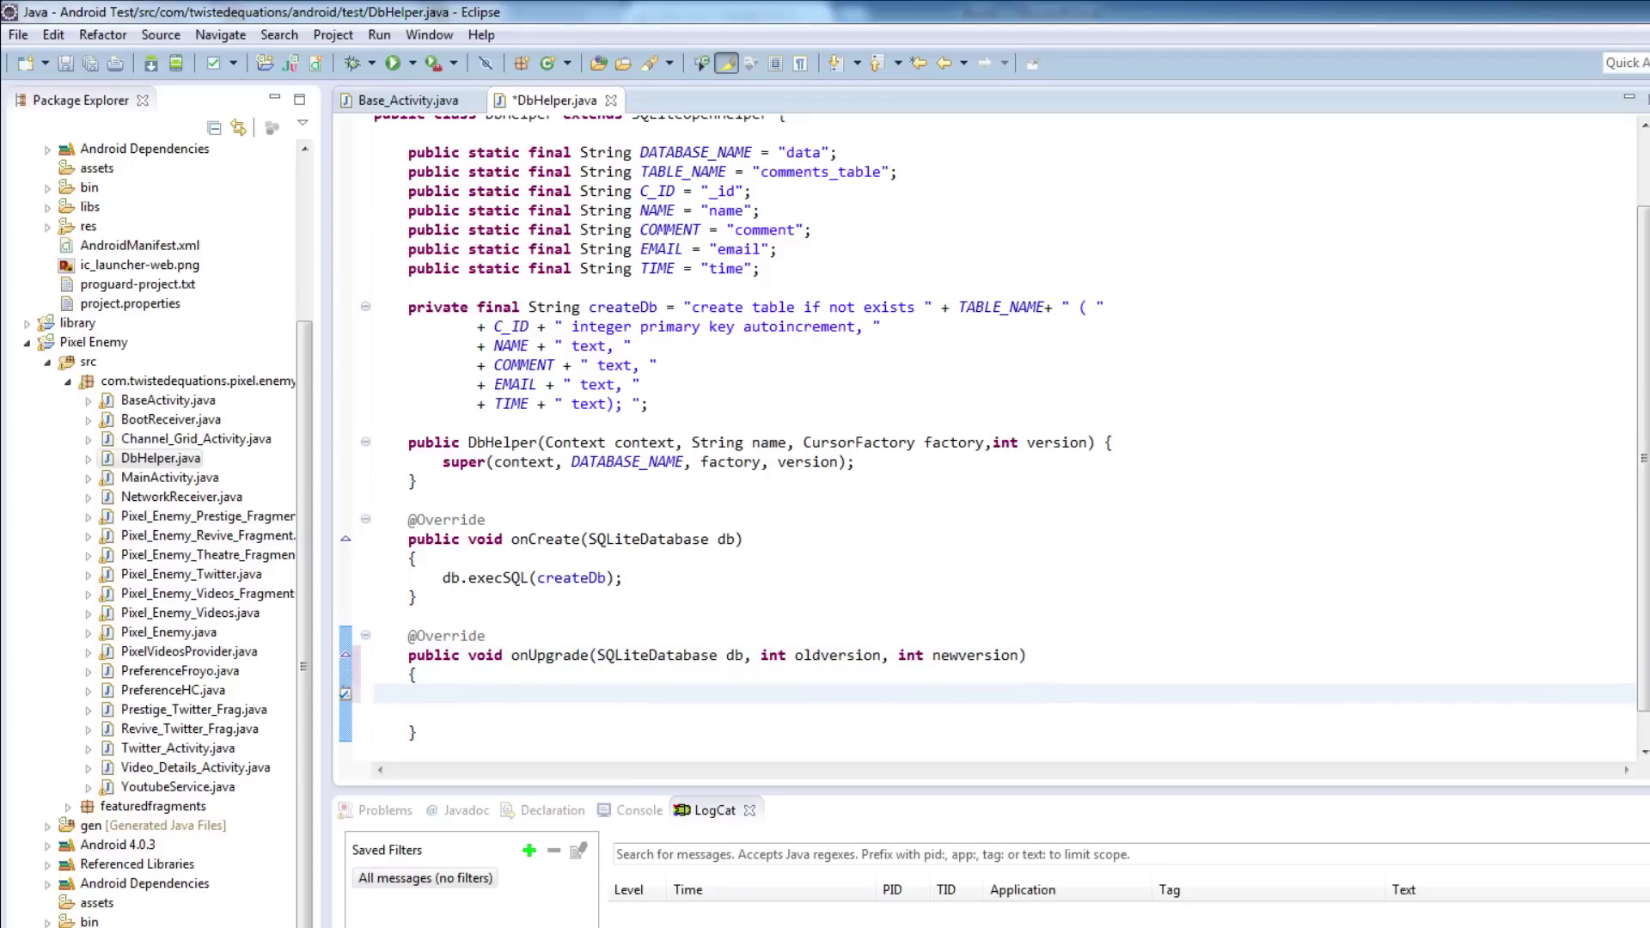
Add db.execSQL("drop table " + TABLE_NAME) to onUpgrade and save DbHelper.java.
left_click(67, 61)
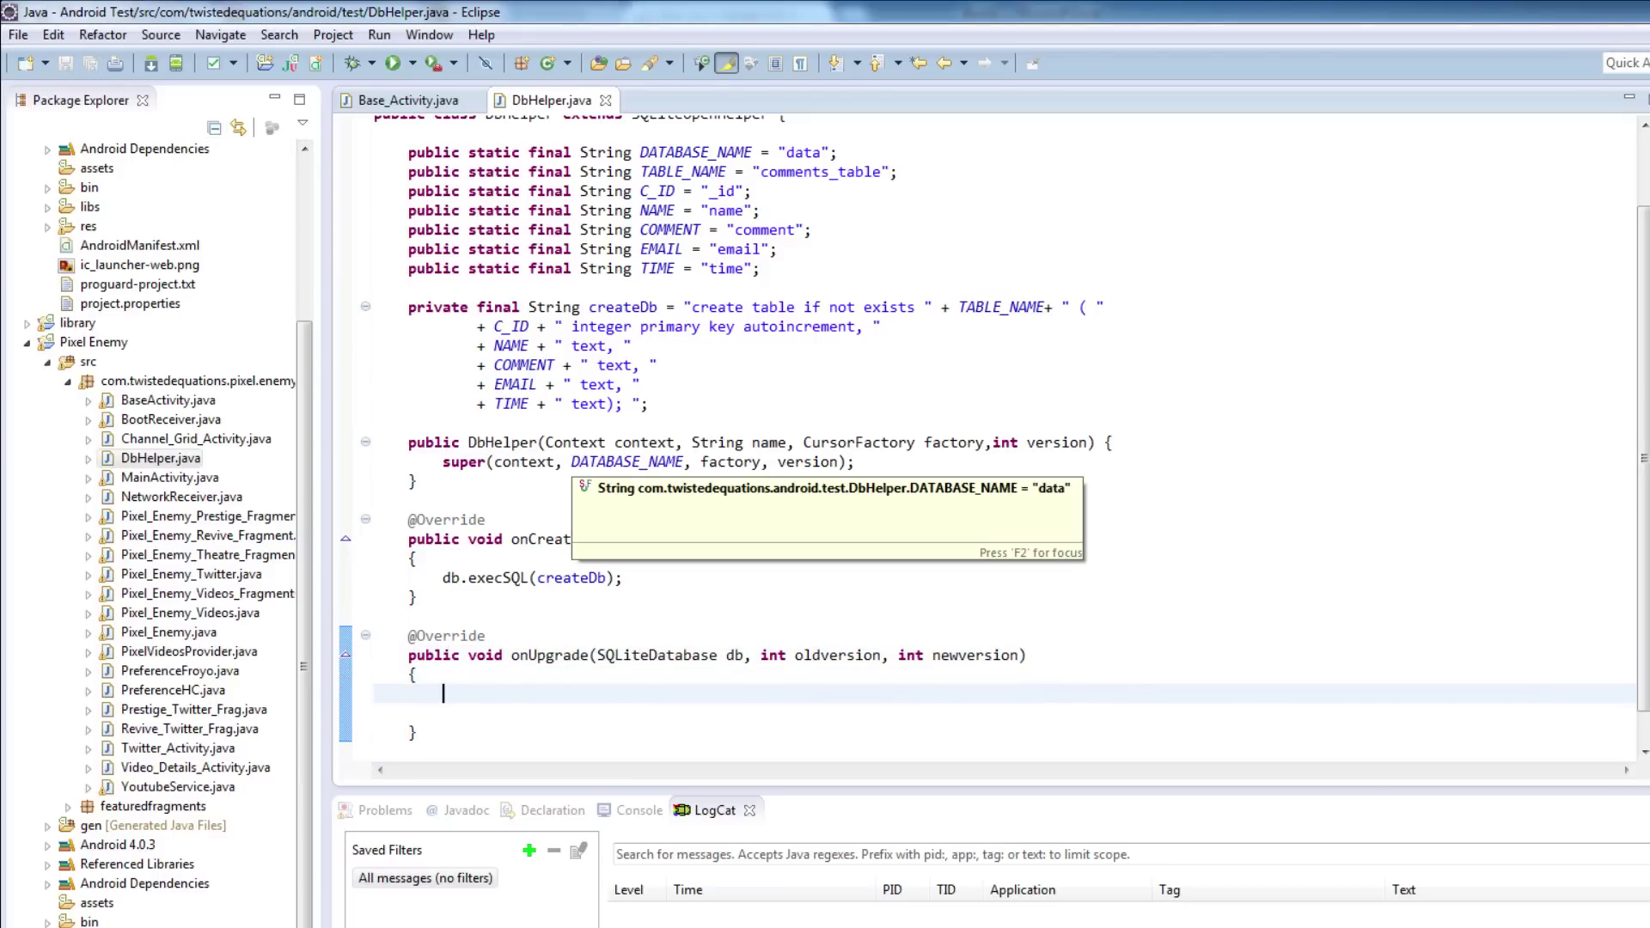
type("db")
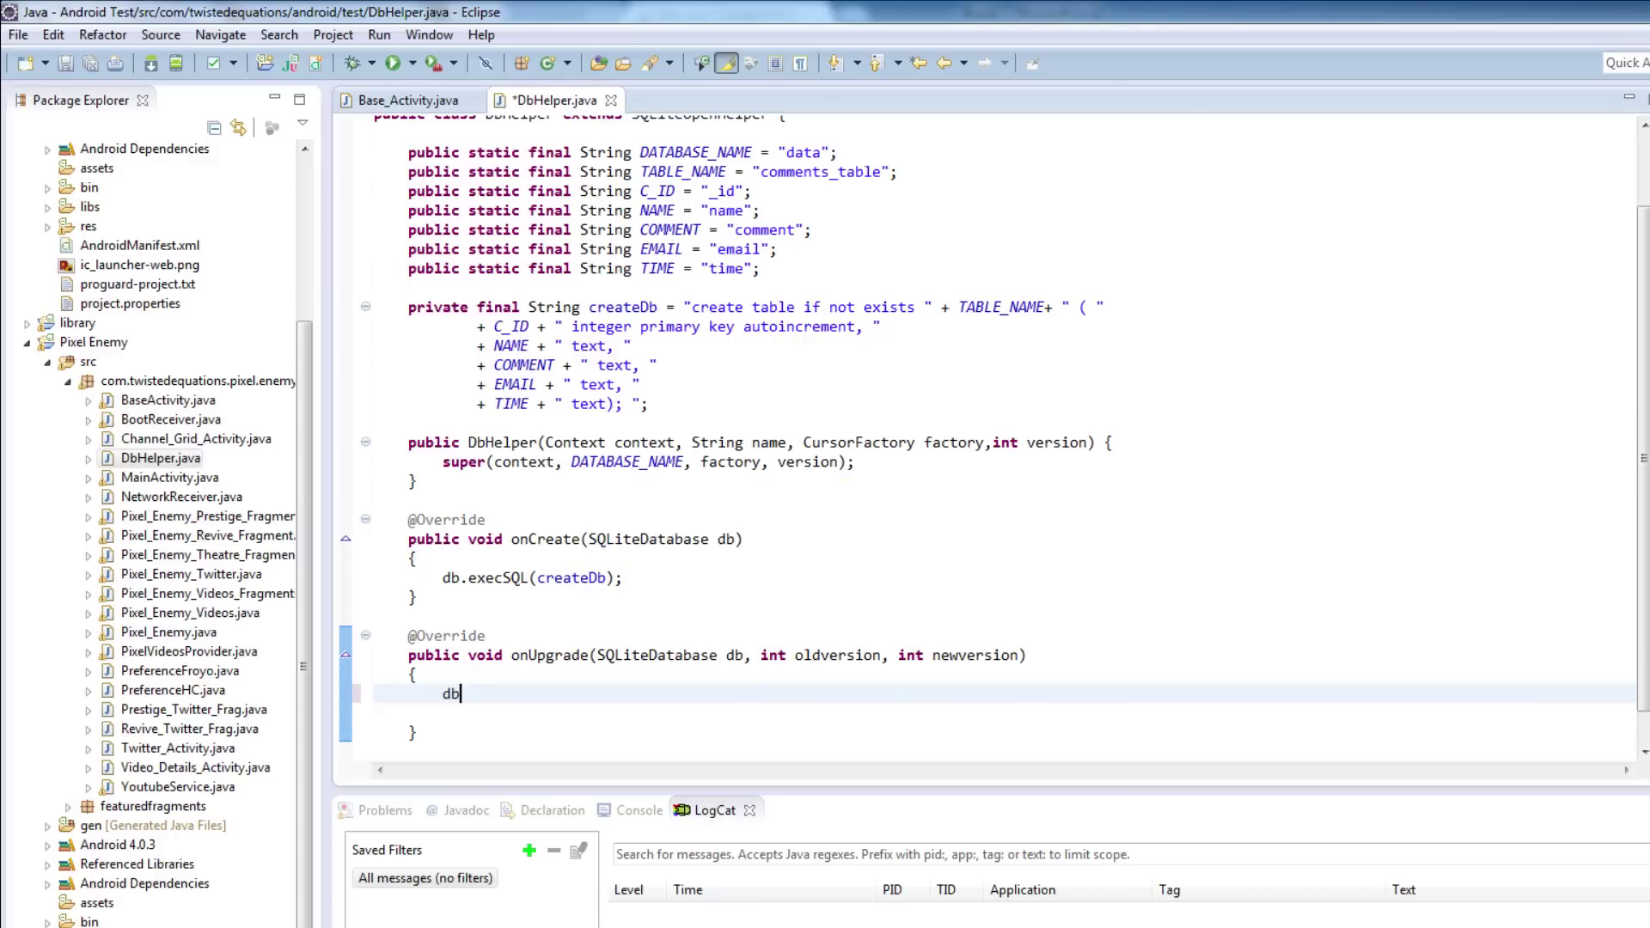
type(".e")
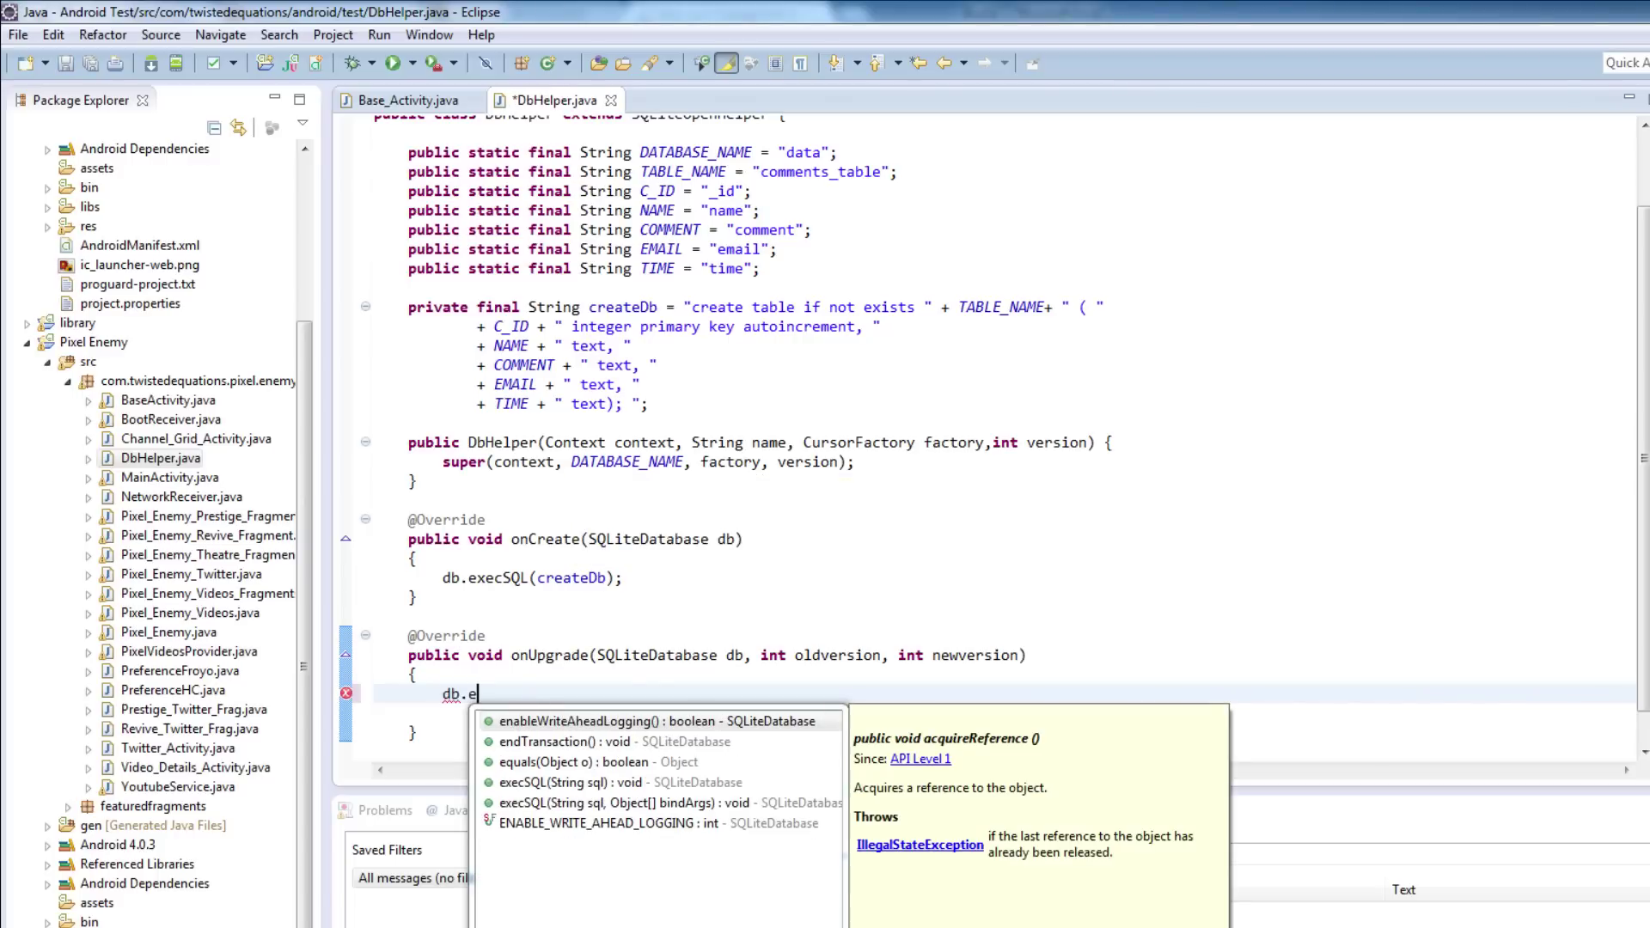
key("Down")
key("Down")
key("Return")
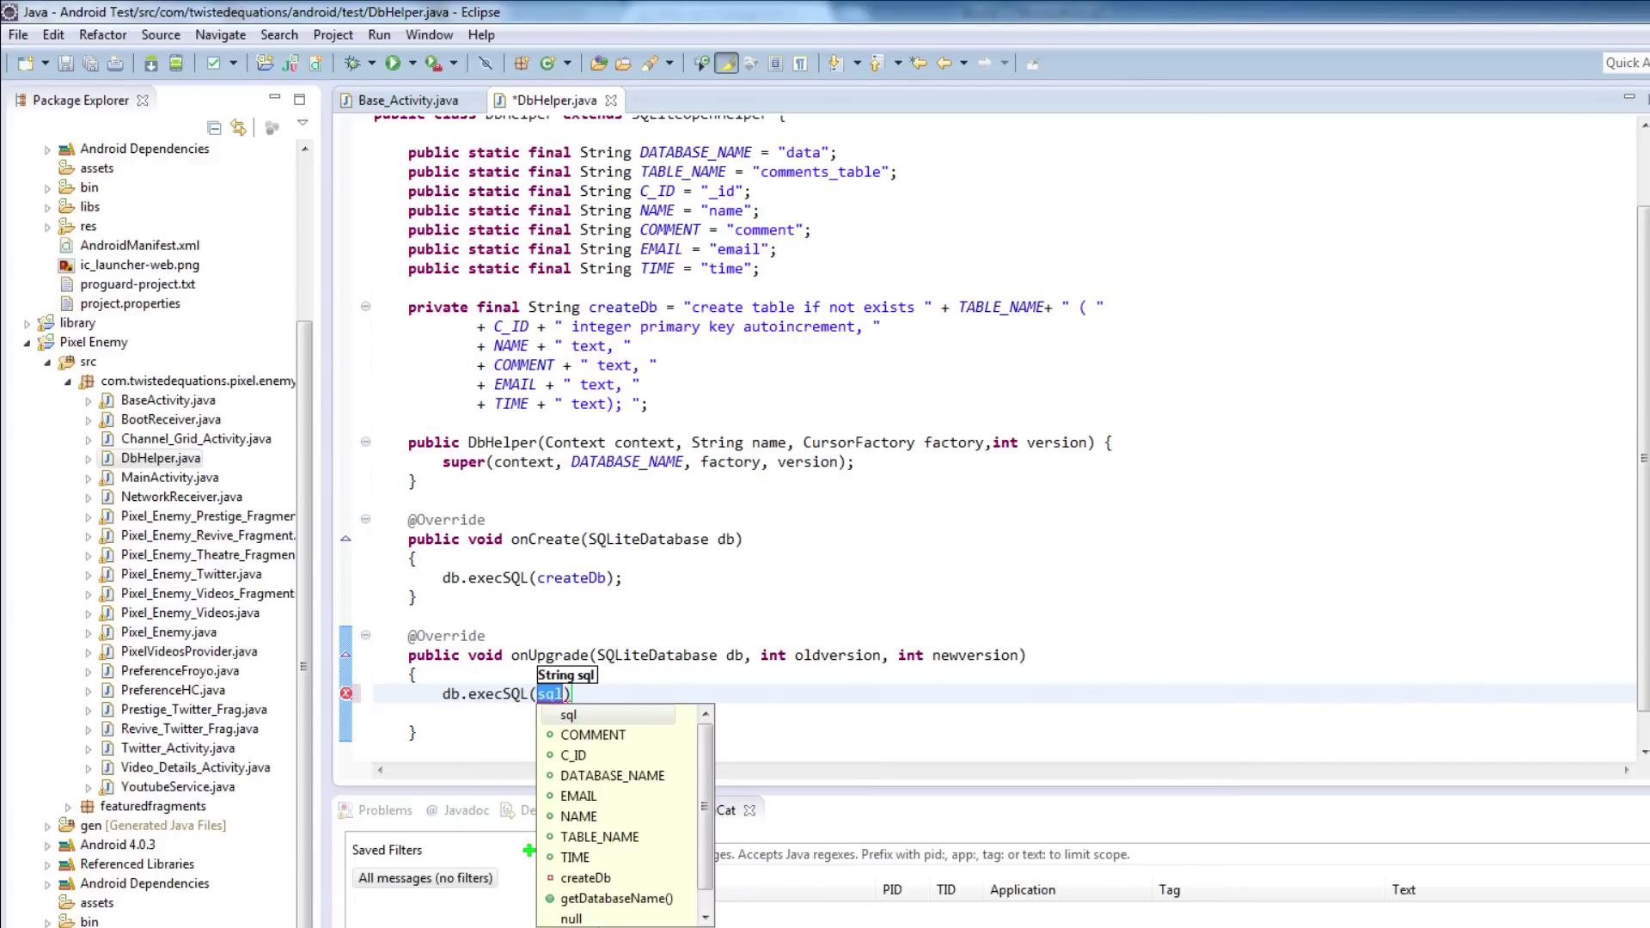
type("\"")
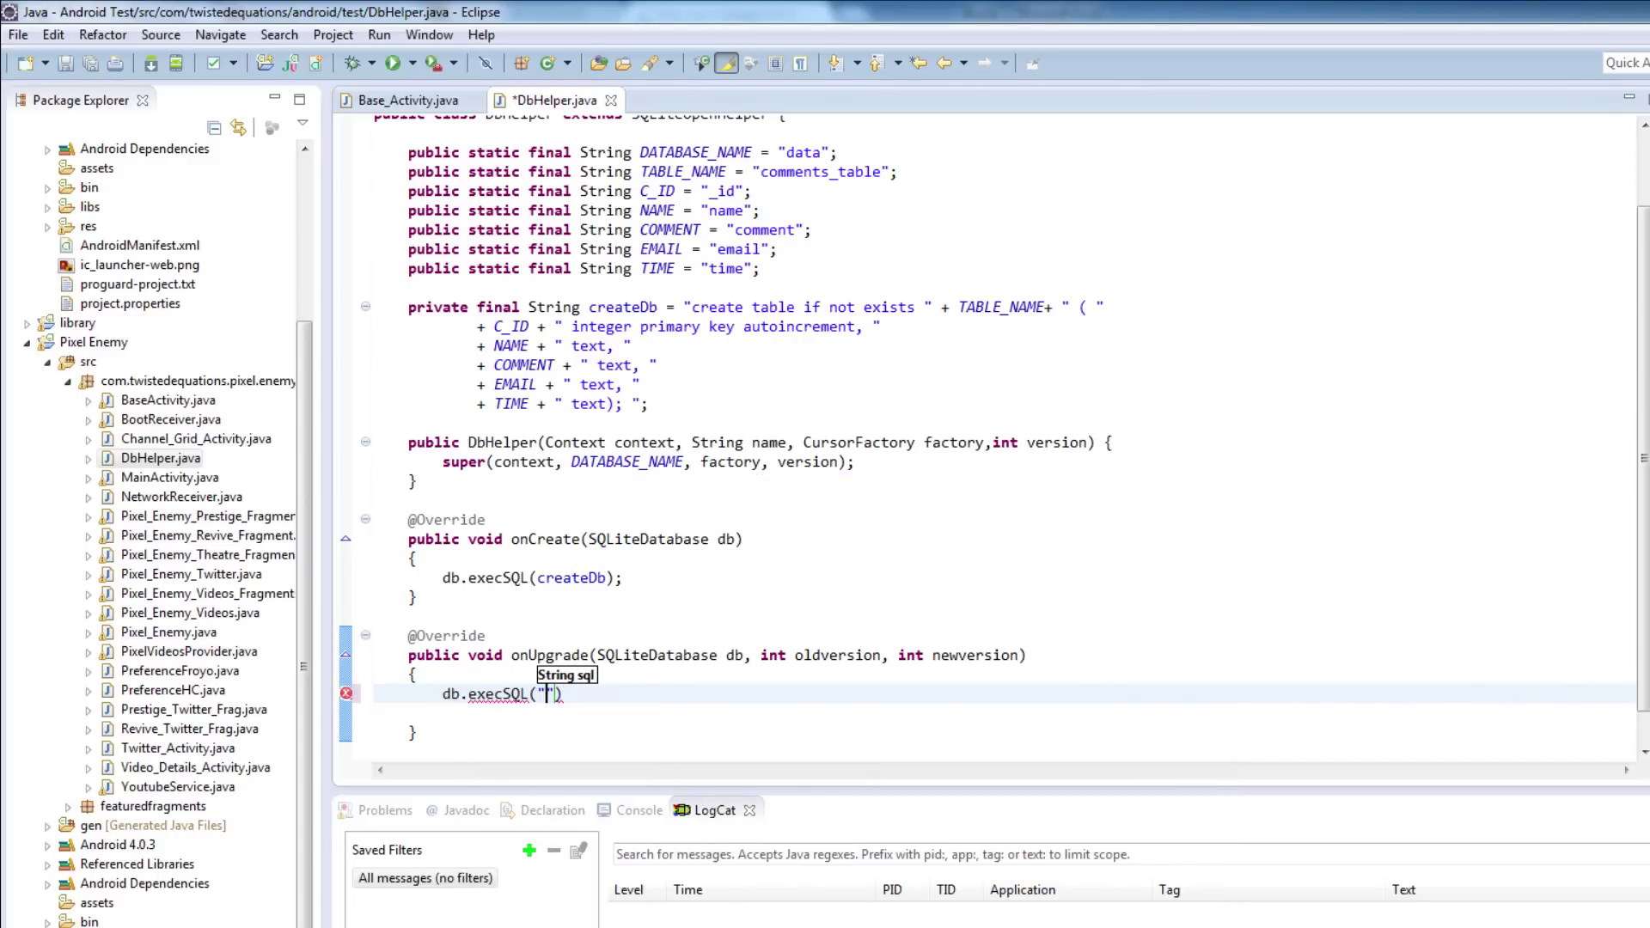
type("drop ")
type("tyable")
key("BackSpace")
key("BackSpace")
key("BackSpace")
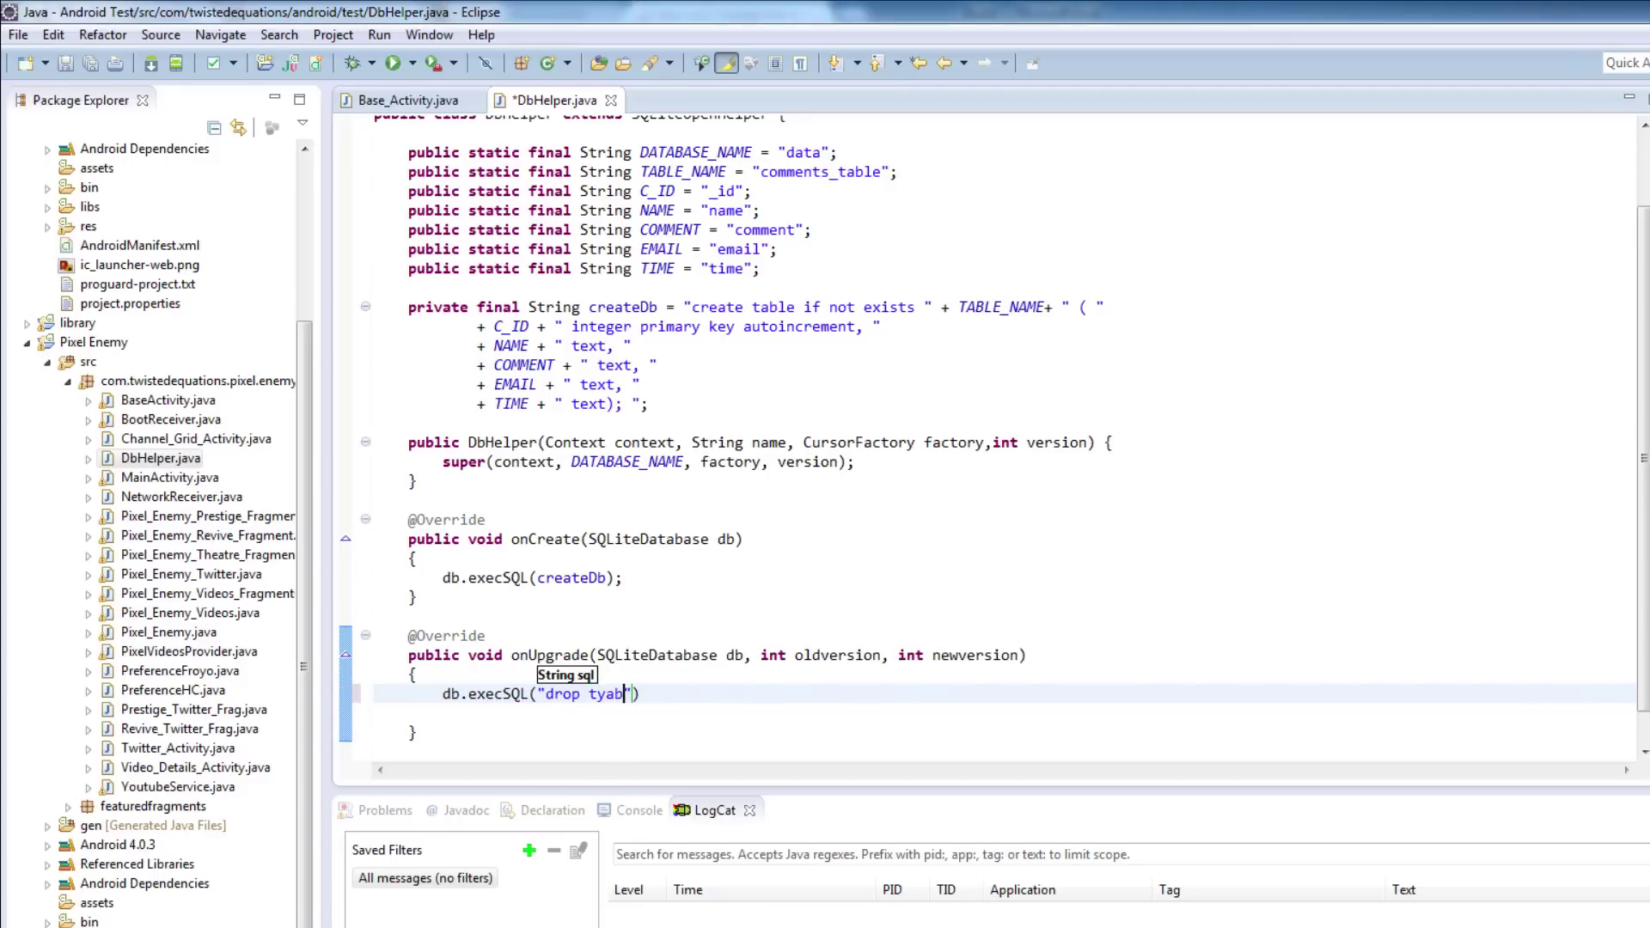
key("BackSpace")
key("BackSpace")
type("able ")
type("\" + ")
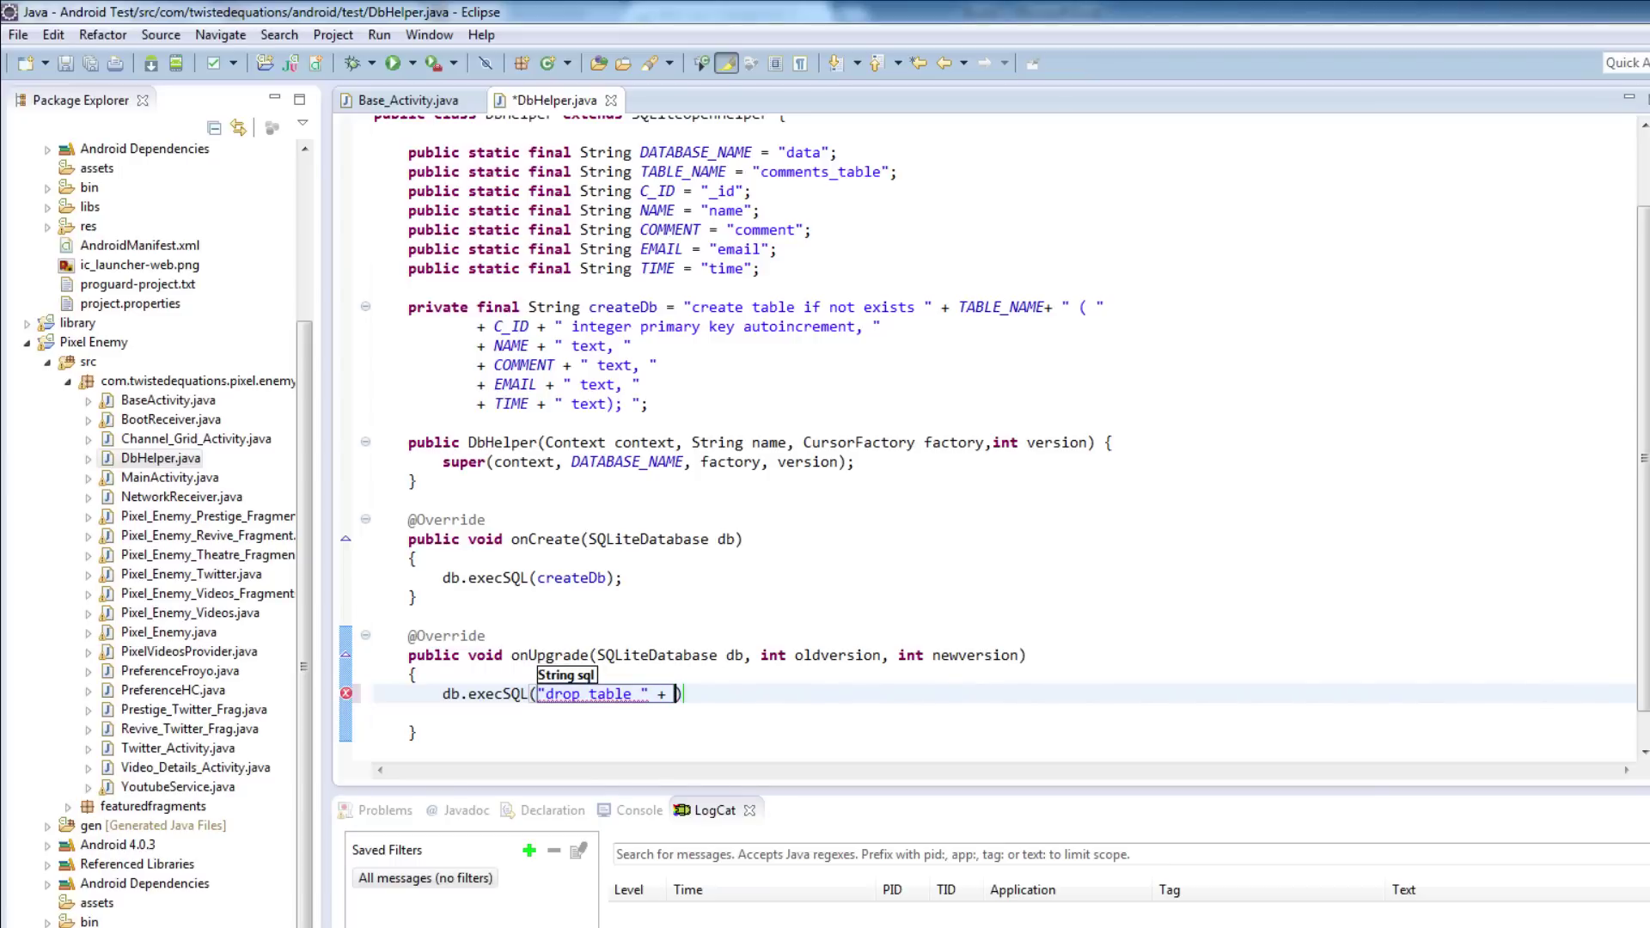
type("TABLE")
type("_NAME)")
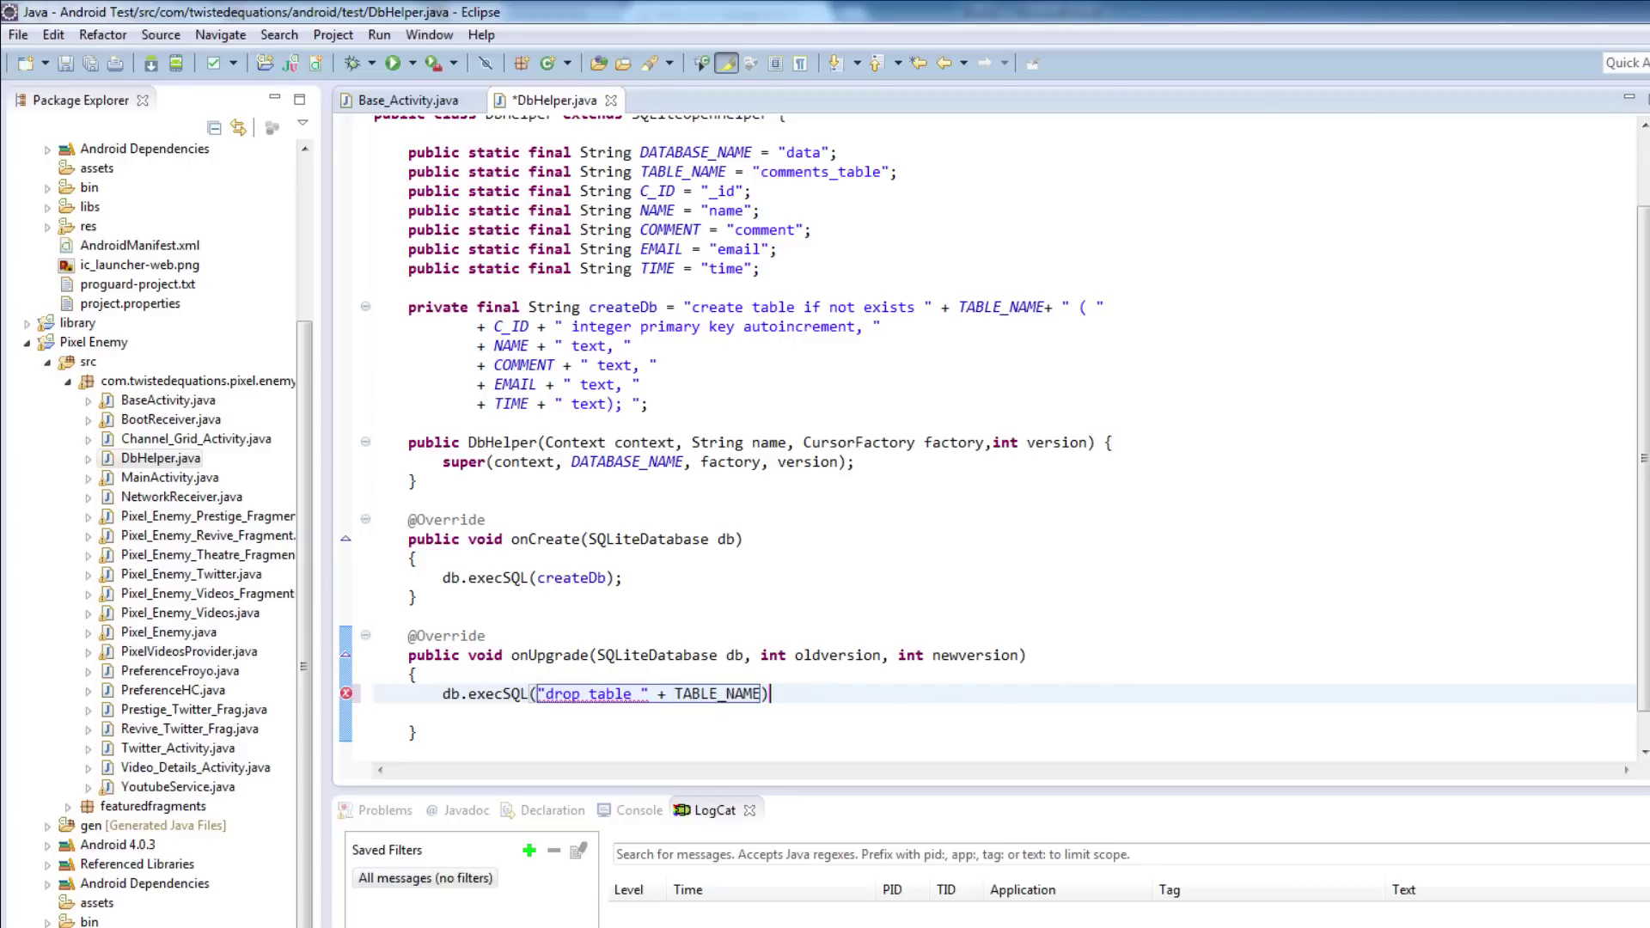
type(";")
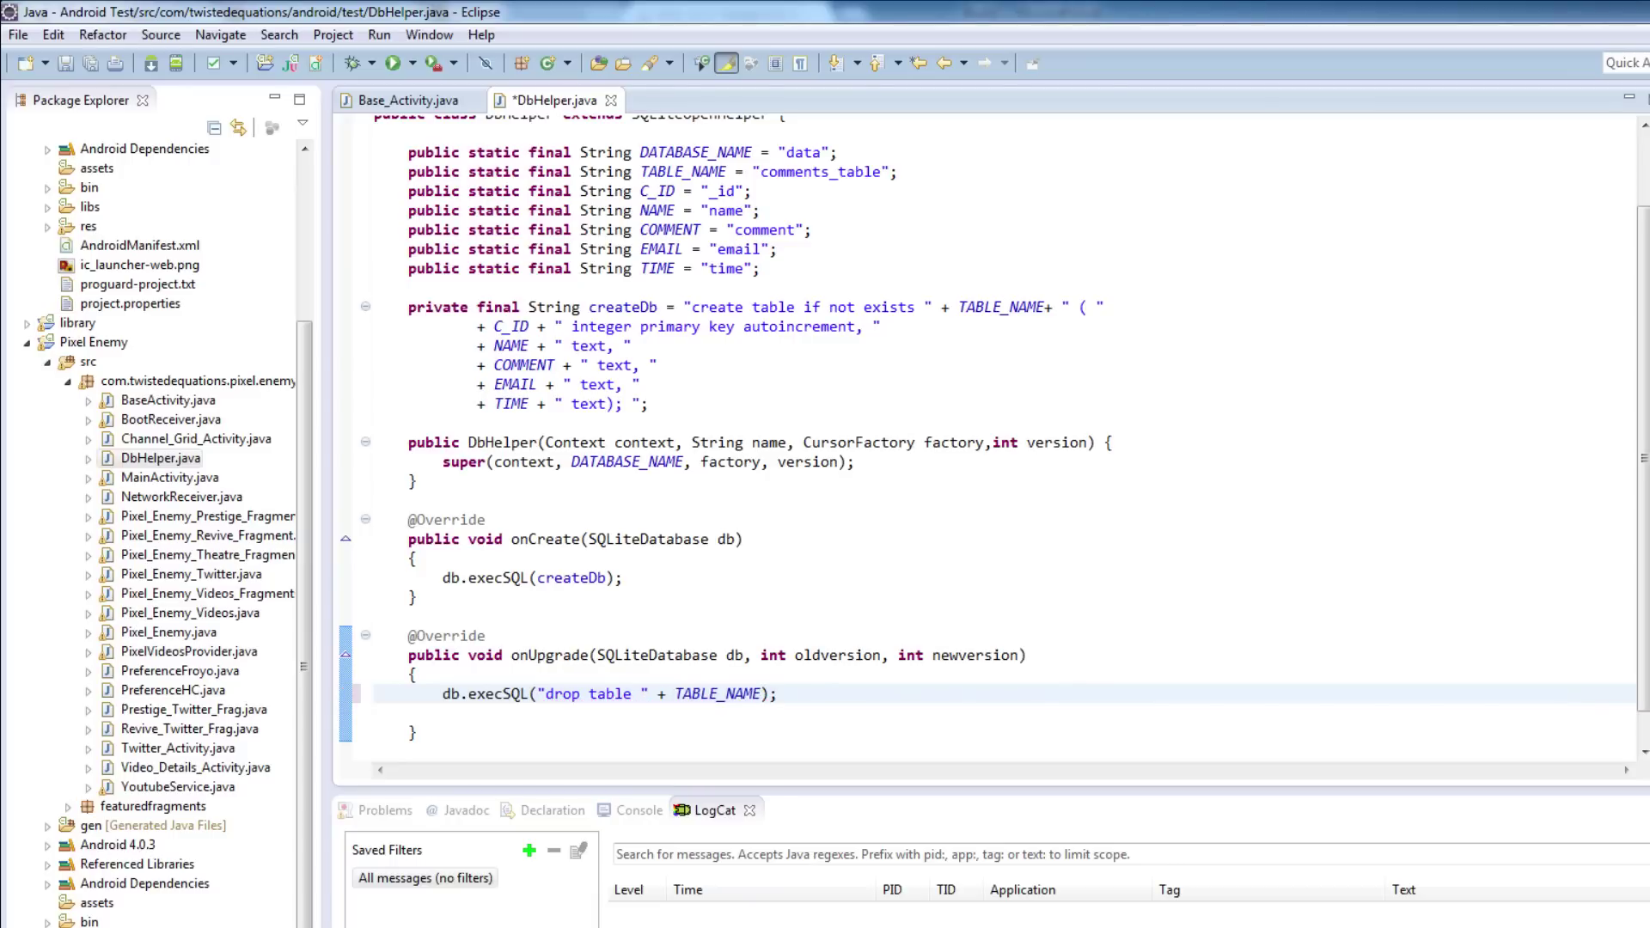
left_click(66, 62)
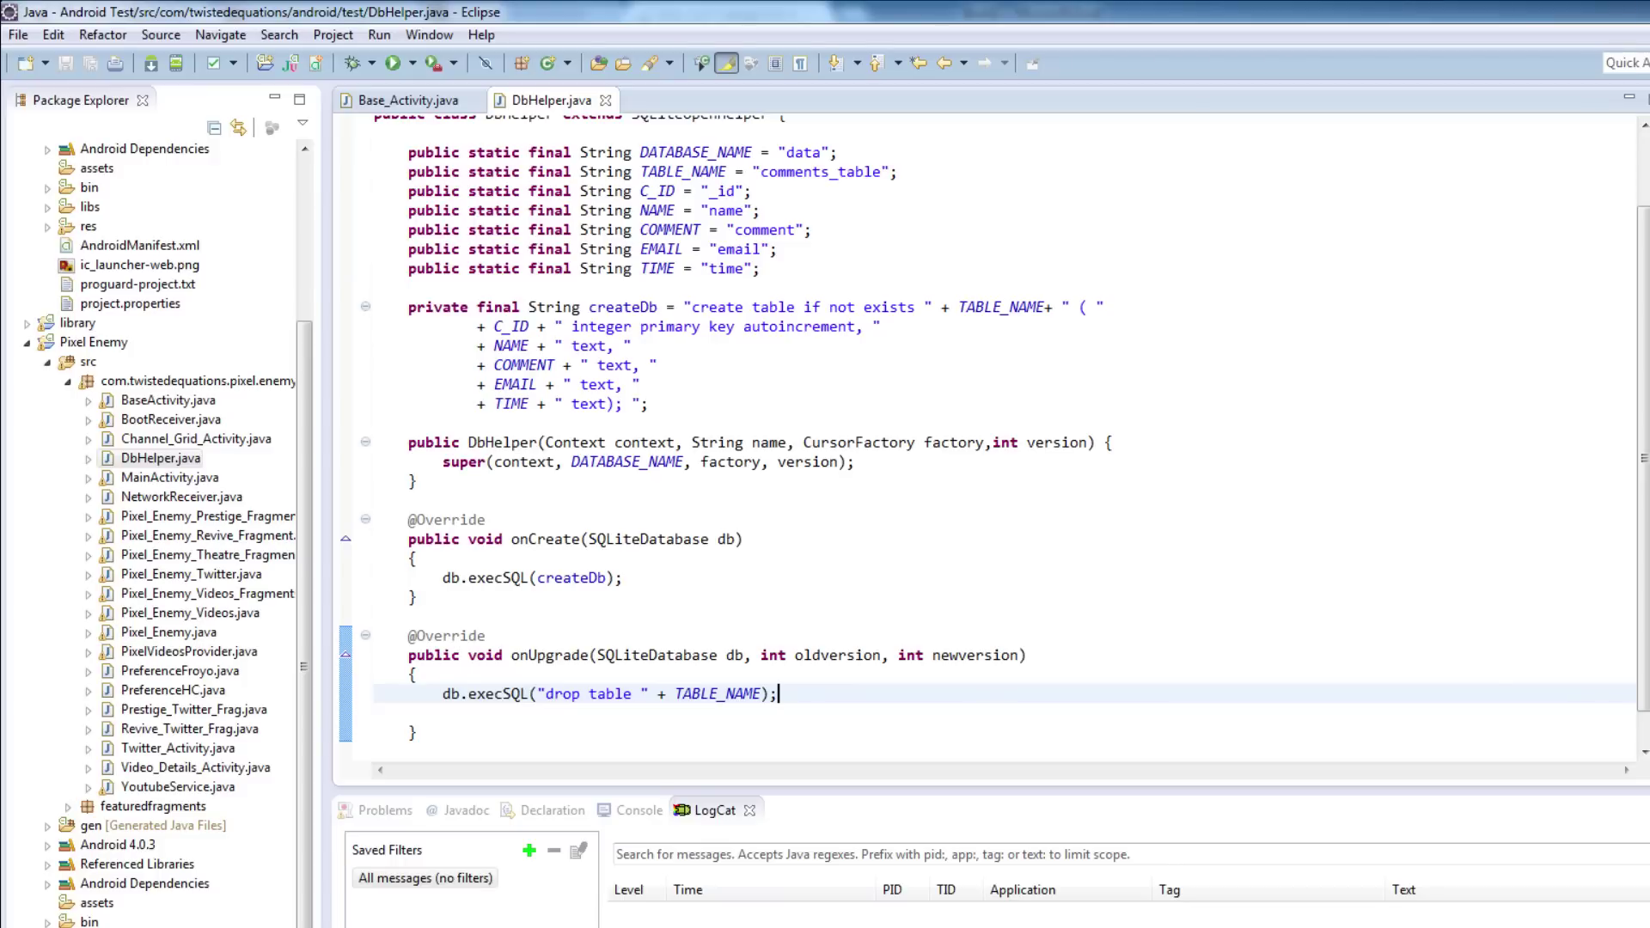
scroll(979, 439, "up", 2)
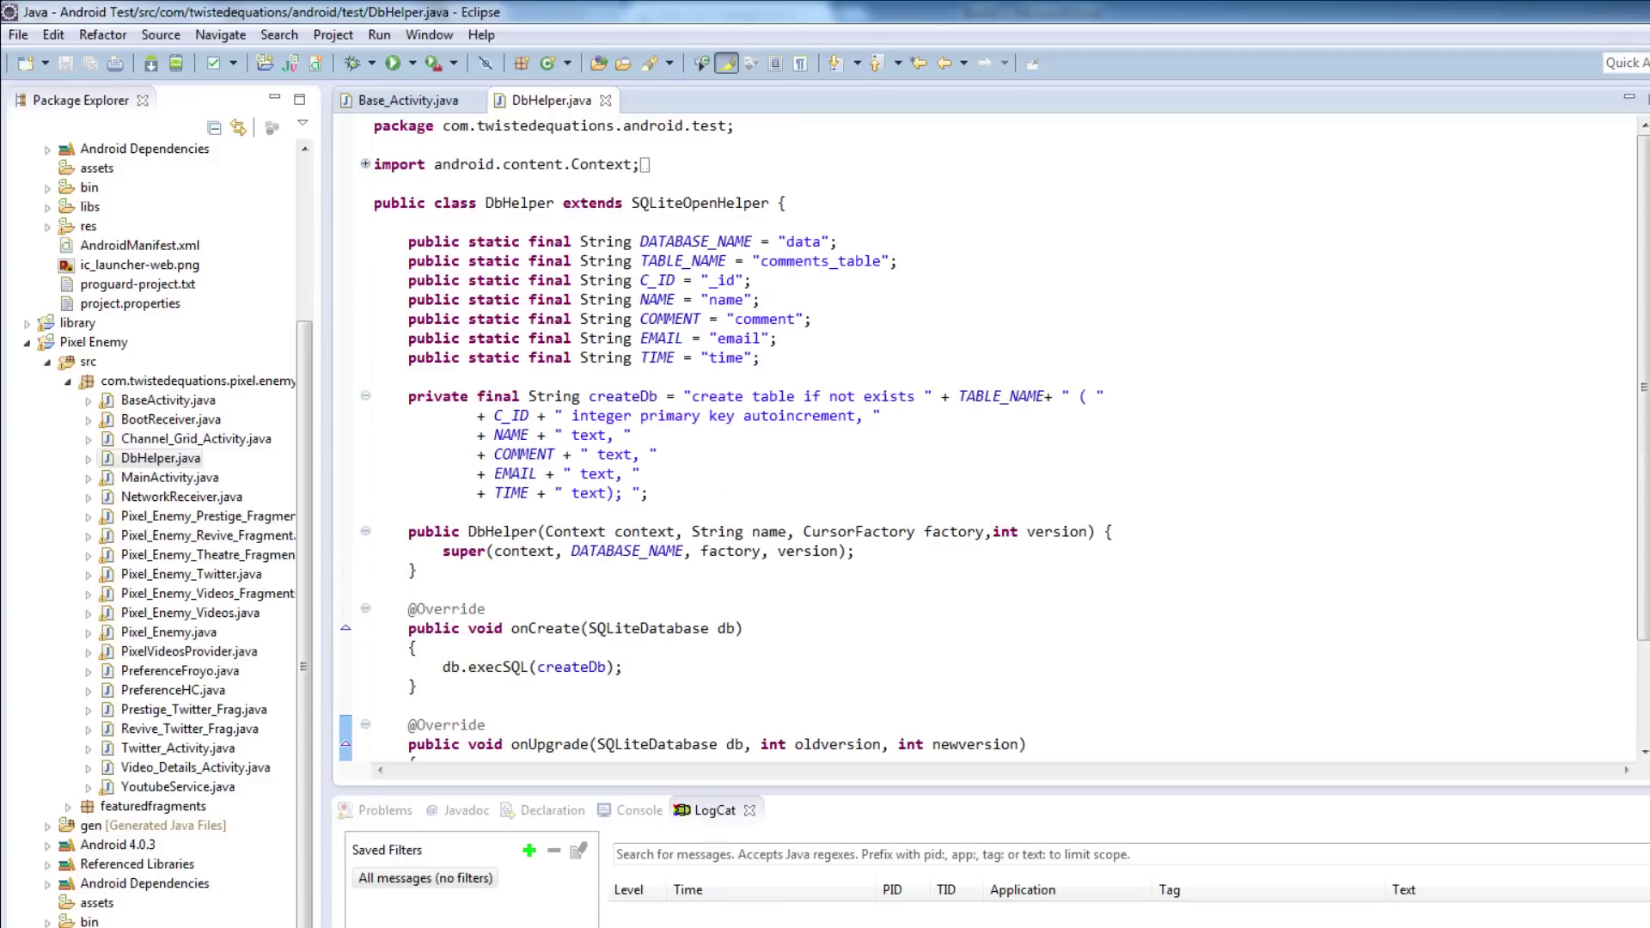